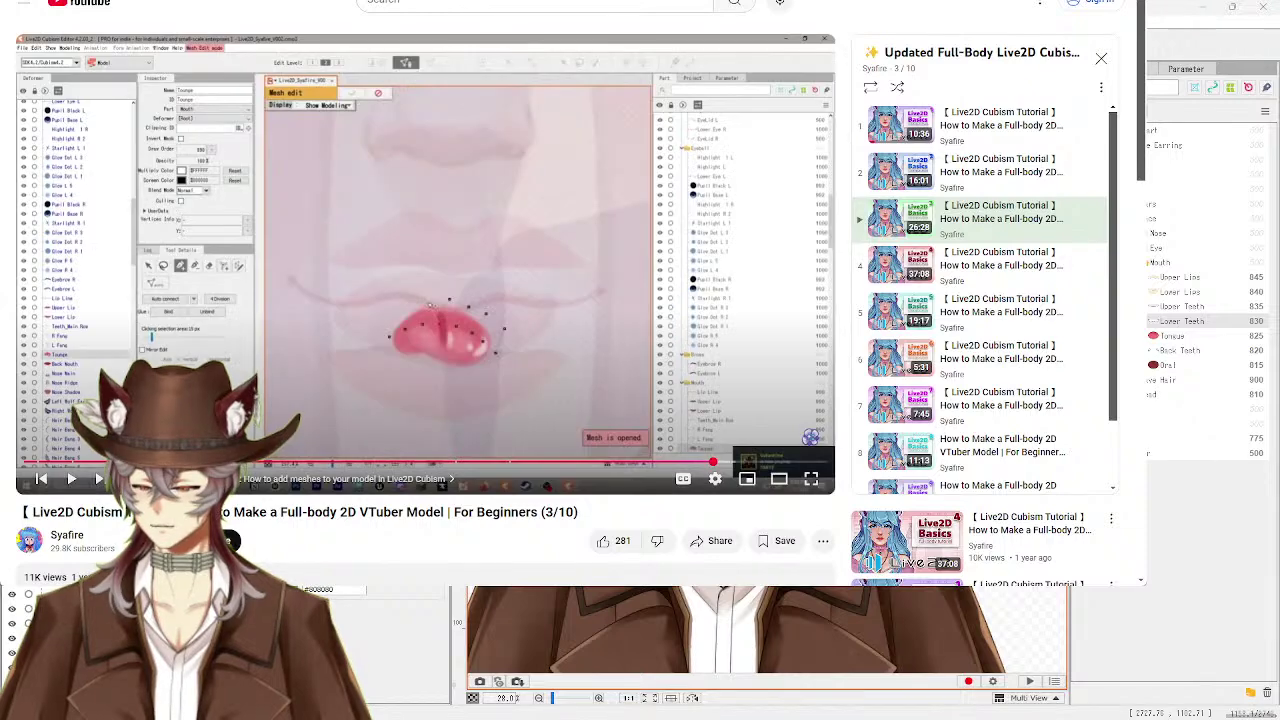
Shrink the browser window with the YouTube mesh tutorial, collapse its playlist and tuck the window into the corner
key(alt+Tab)
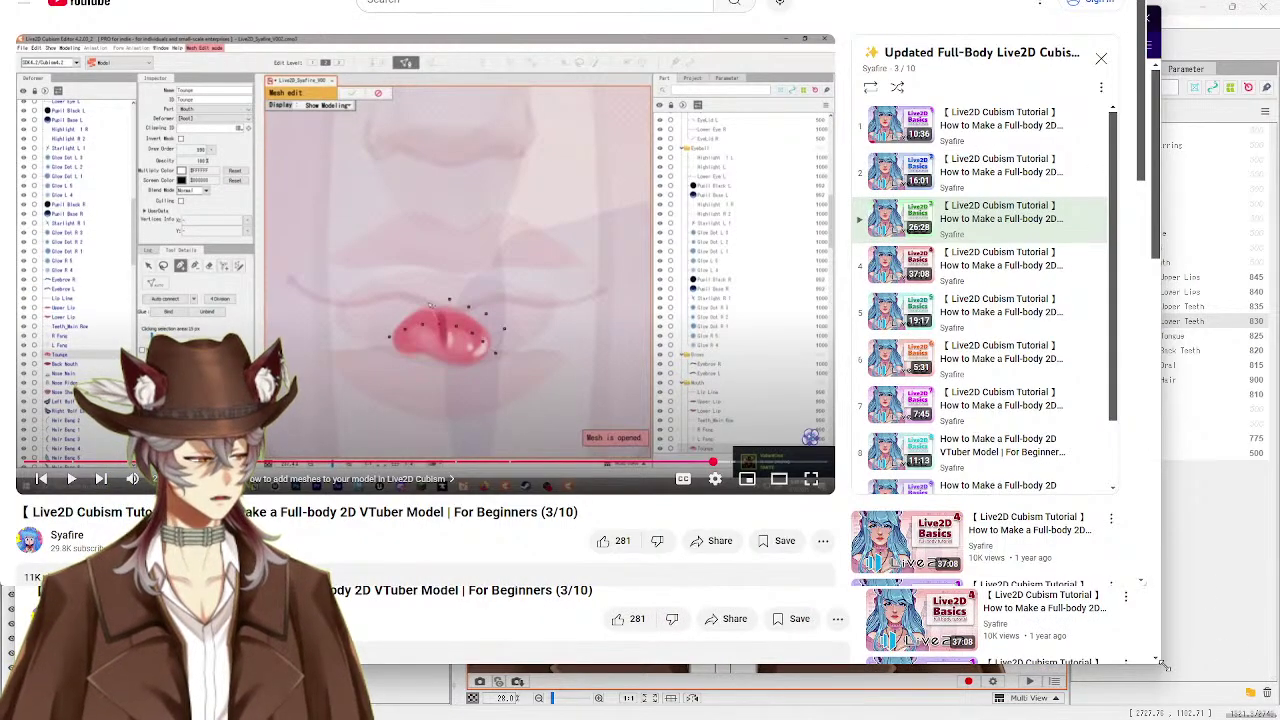
drag(1163, 665, 567, 419)
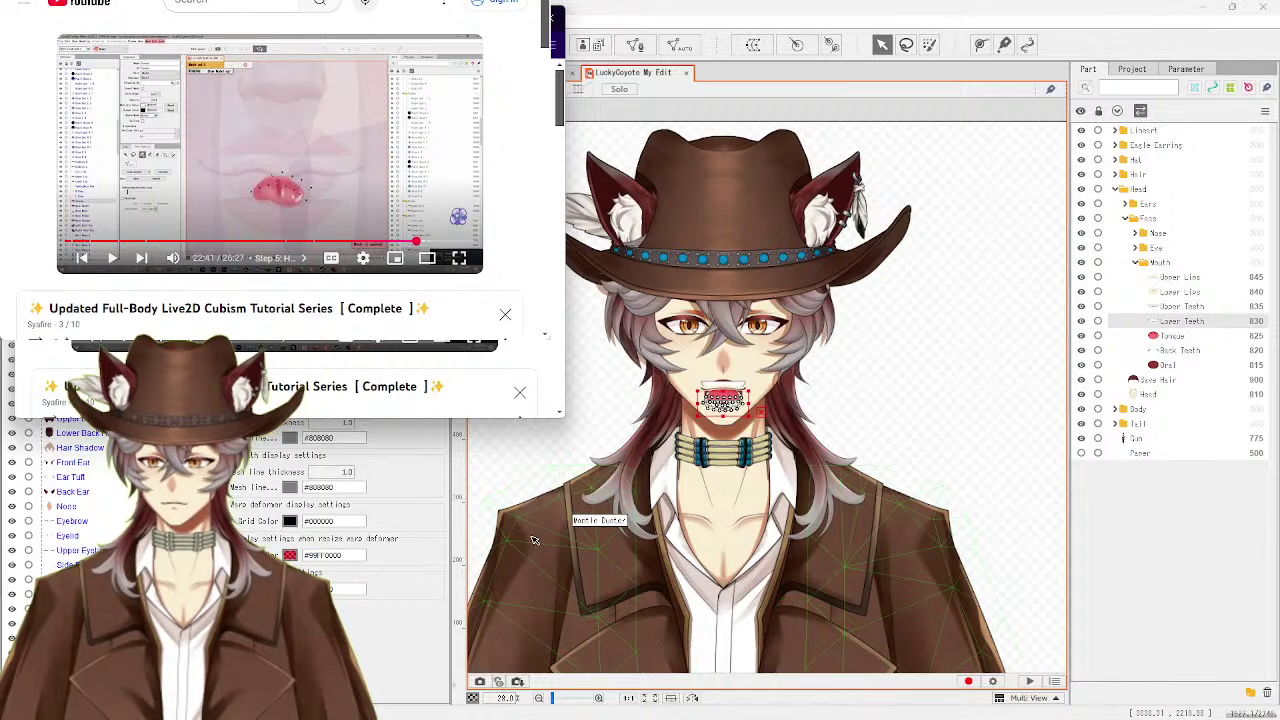
click(506, 318)
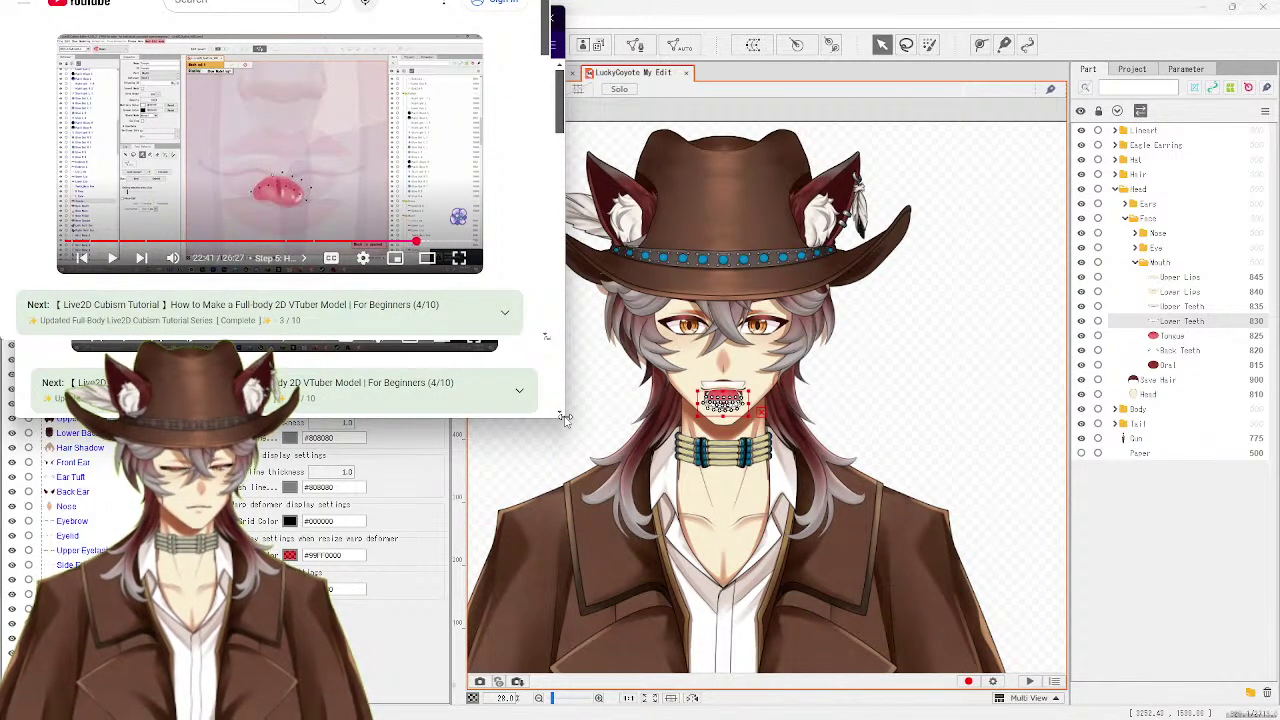
drag(562, 416, 538, 427)
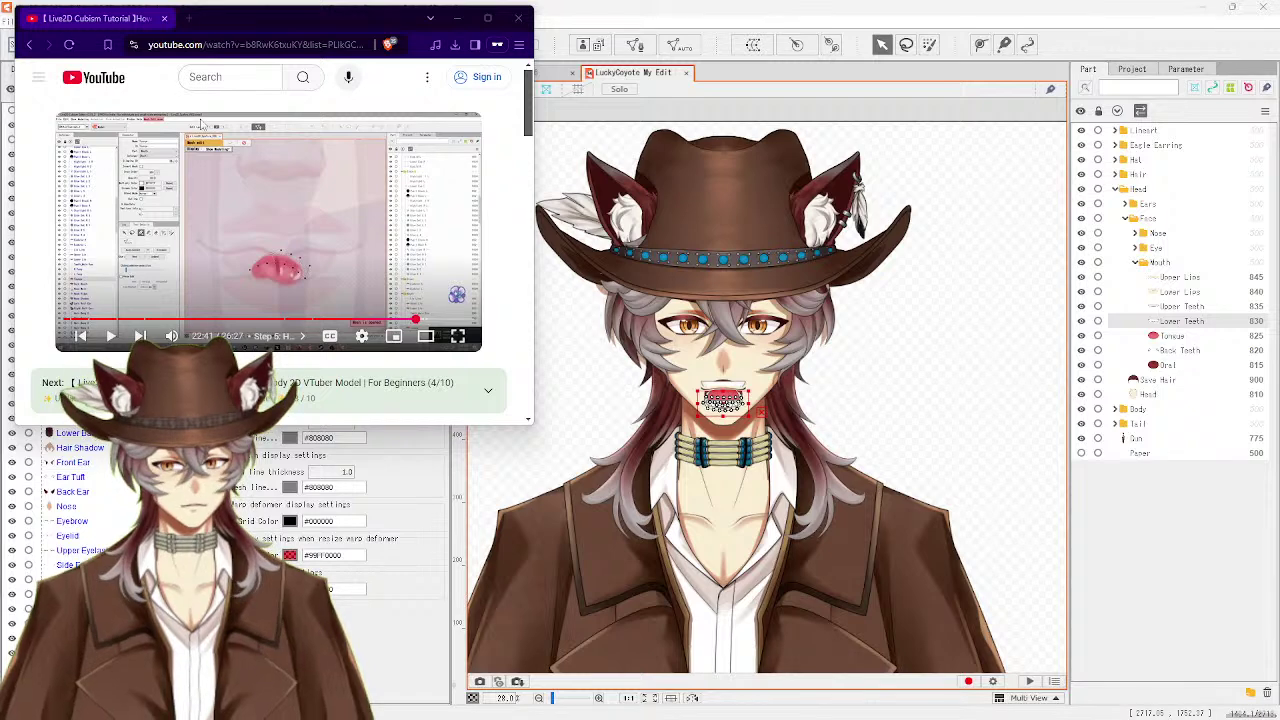
drag(278, 22, 264, 18)
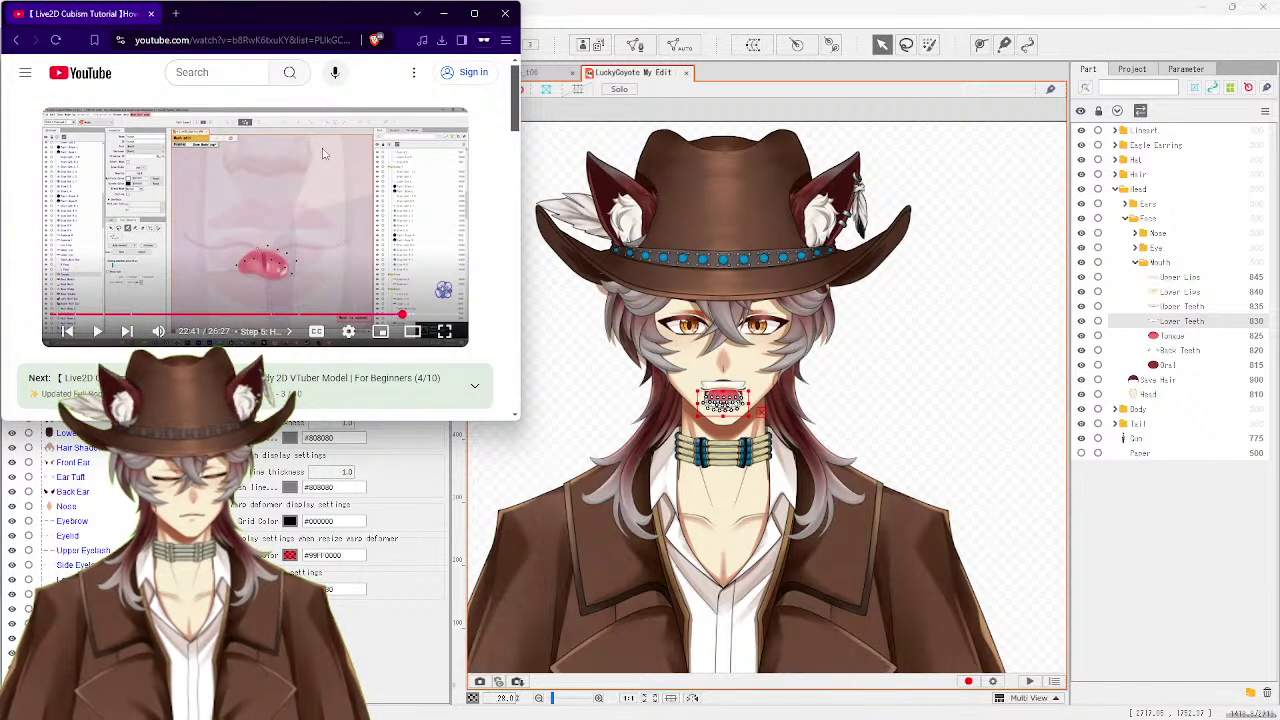
Switch to Live2D Cubism Editor, open the Lower Teeth mesh for manual editing and erase its entire existing mesh
click(605, 17)
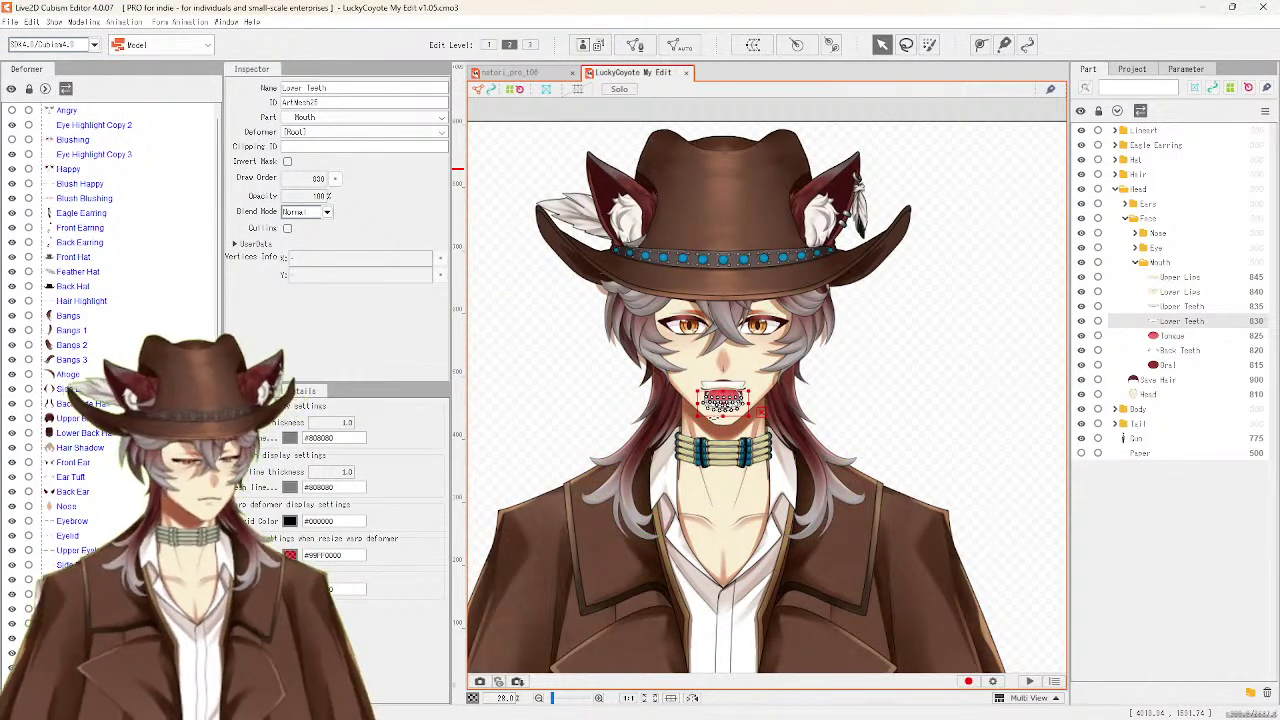
scroll(715, 422, up, 2)
scroll(715, 422, up, 5)
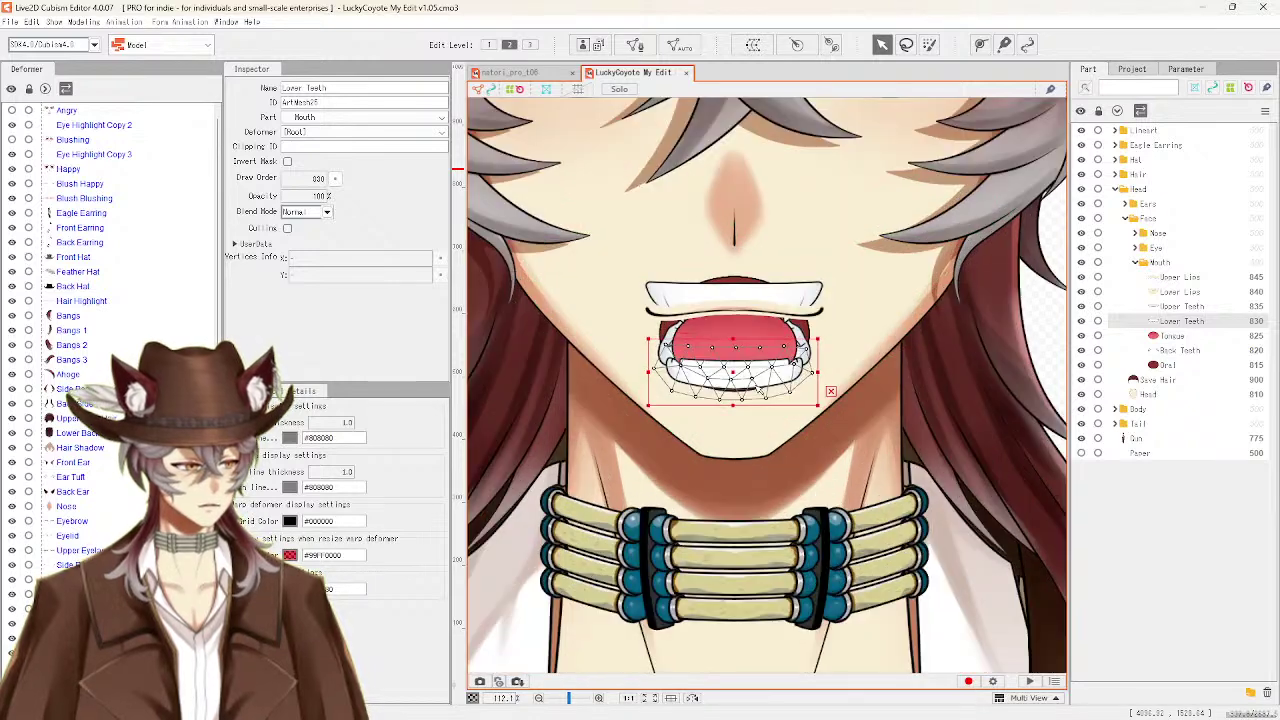
scroll(708, 400, up, 2)
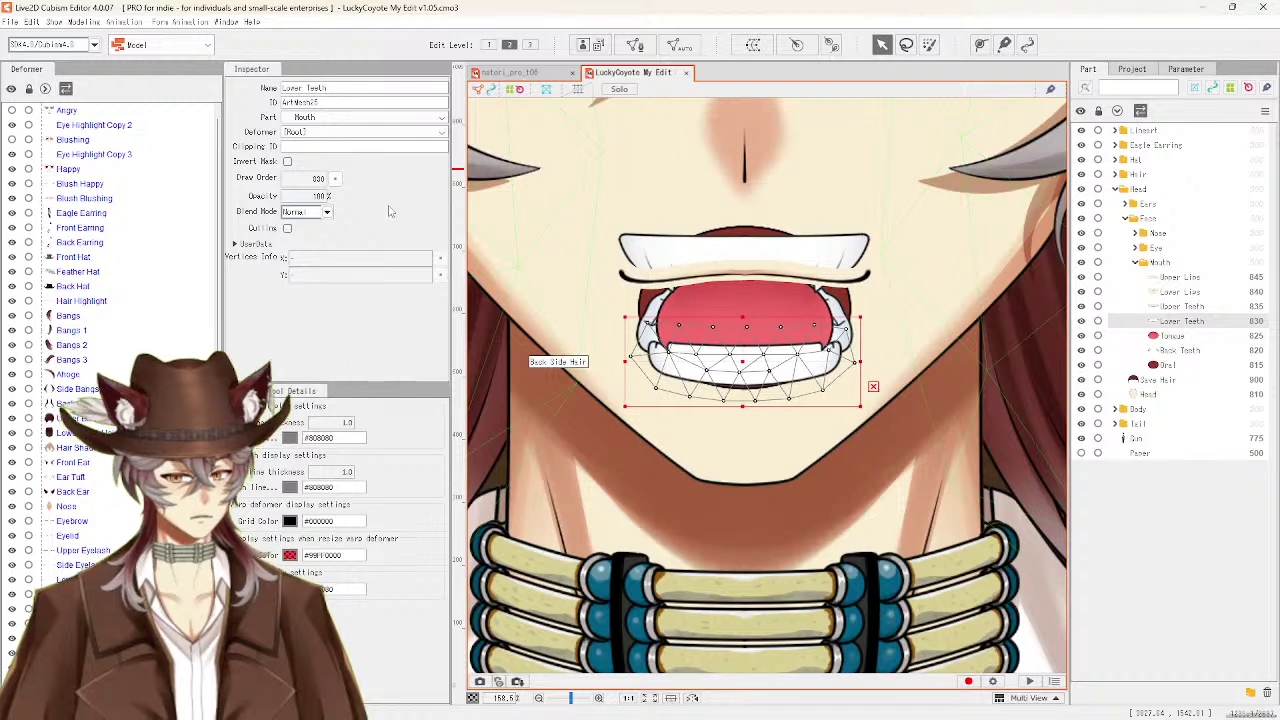
click(635, 46)
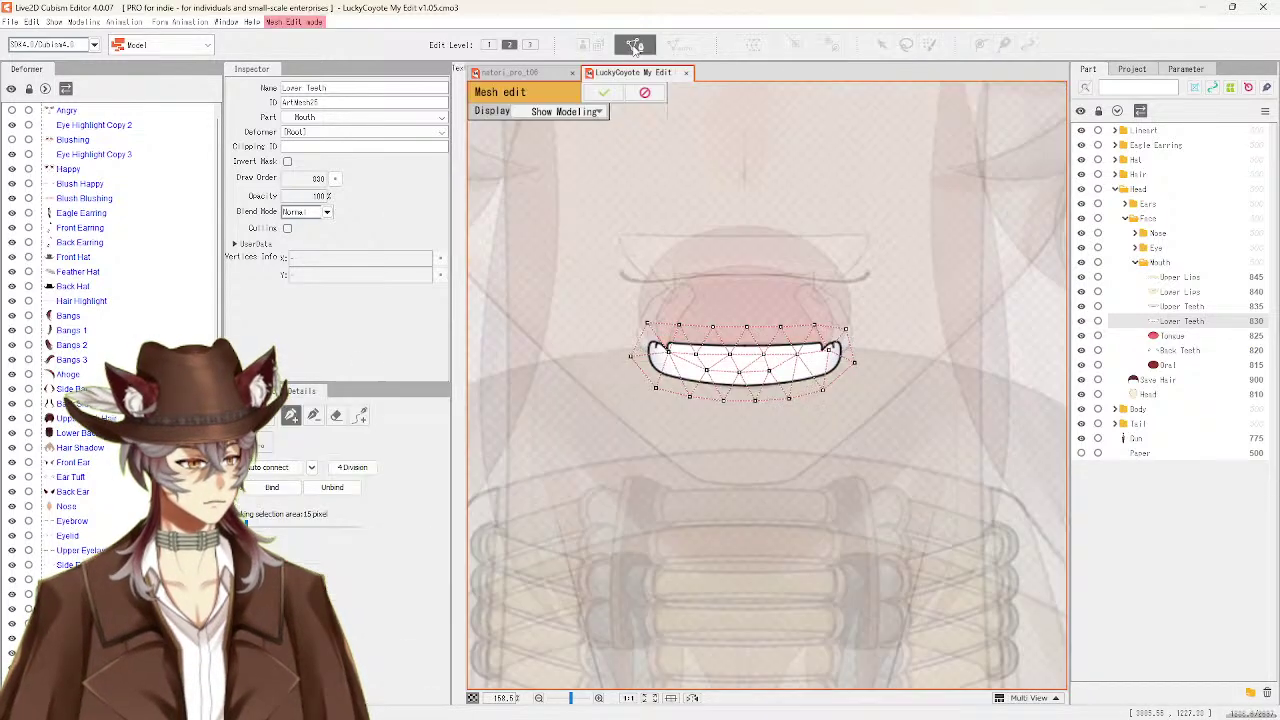
mouse_move(591, 366)
mouse_down()
mouse_move(620, 349)
mouse_move(664, 366)
mouse_move(842, 365)
mouse_move(706, 365)
mouse_up()
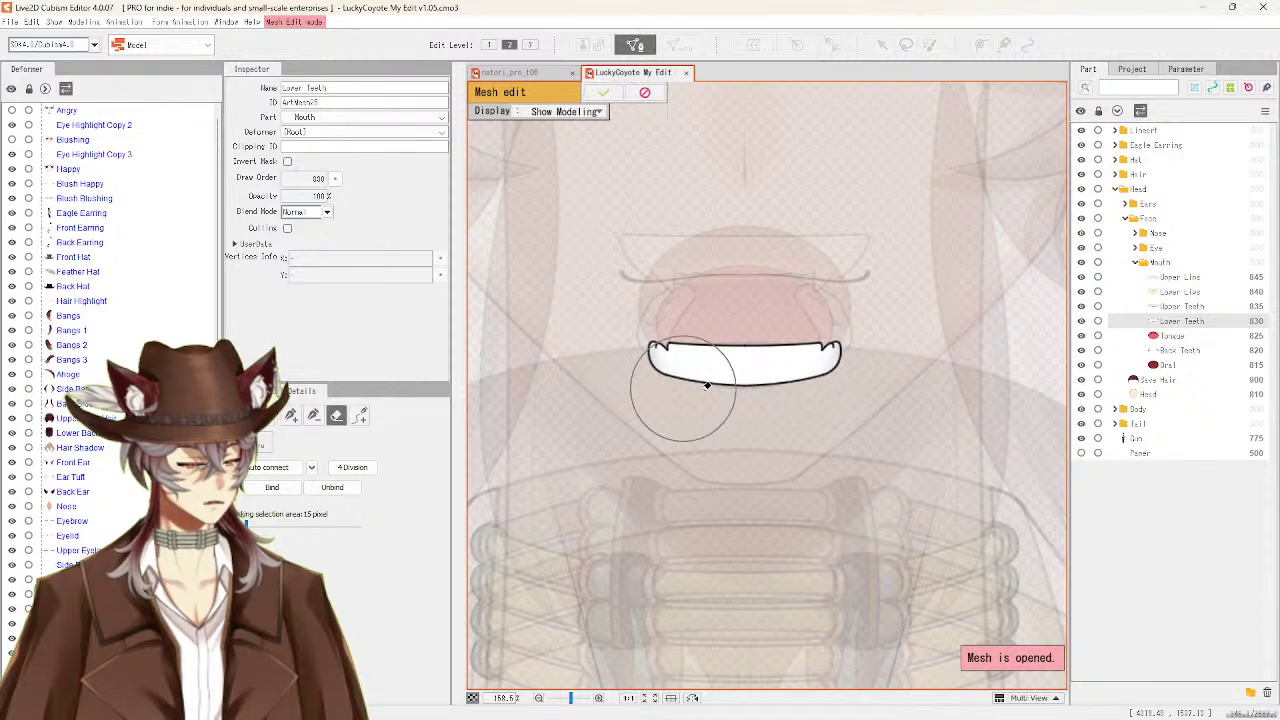
Add a closely spaced row of mesh vertices across the middle of the lower teeth, continuing past and above their right end
click(290, 417)
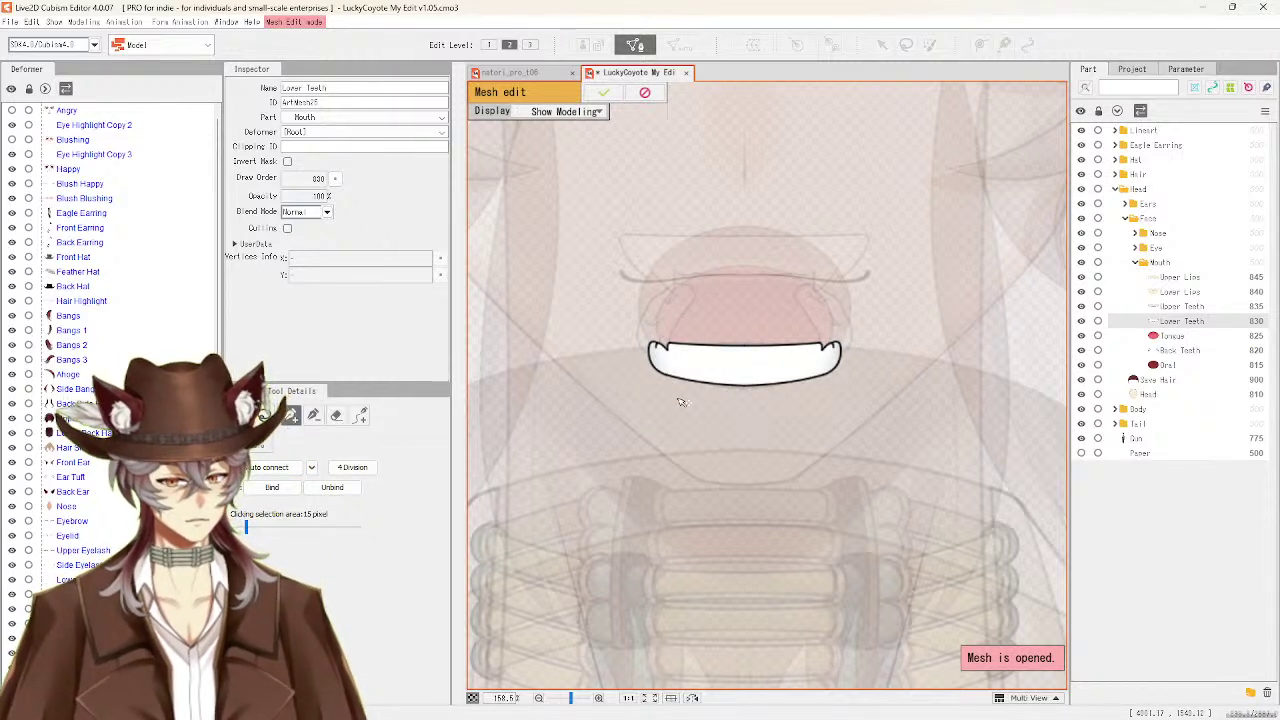
click(638, 356)
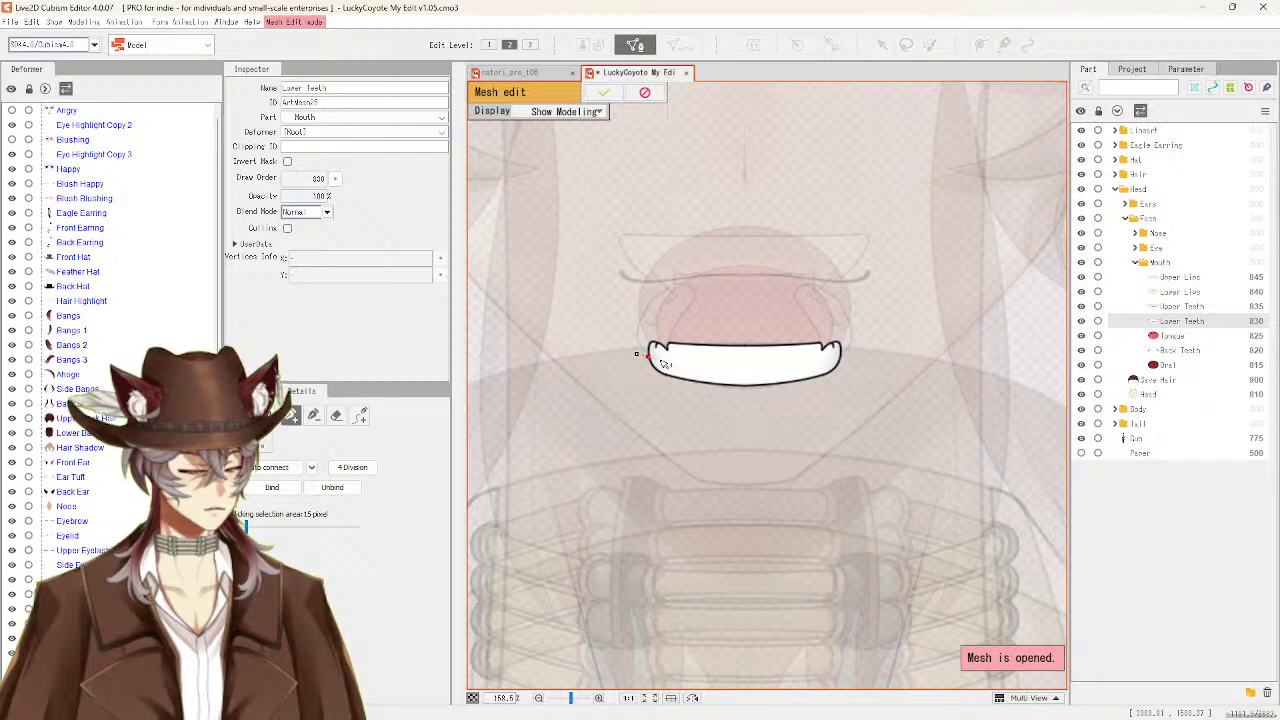
click(665, 362)
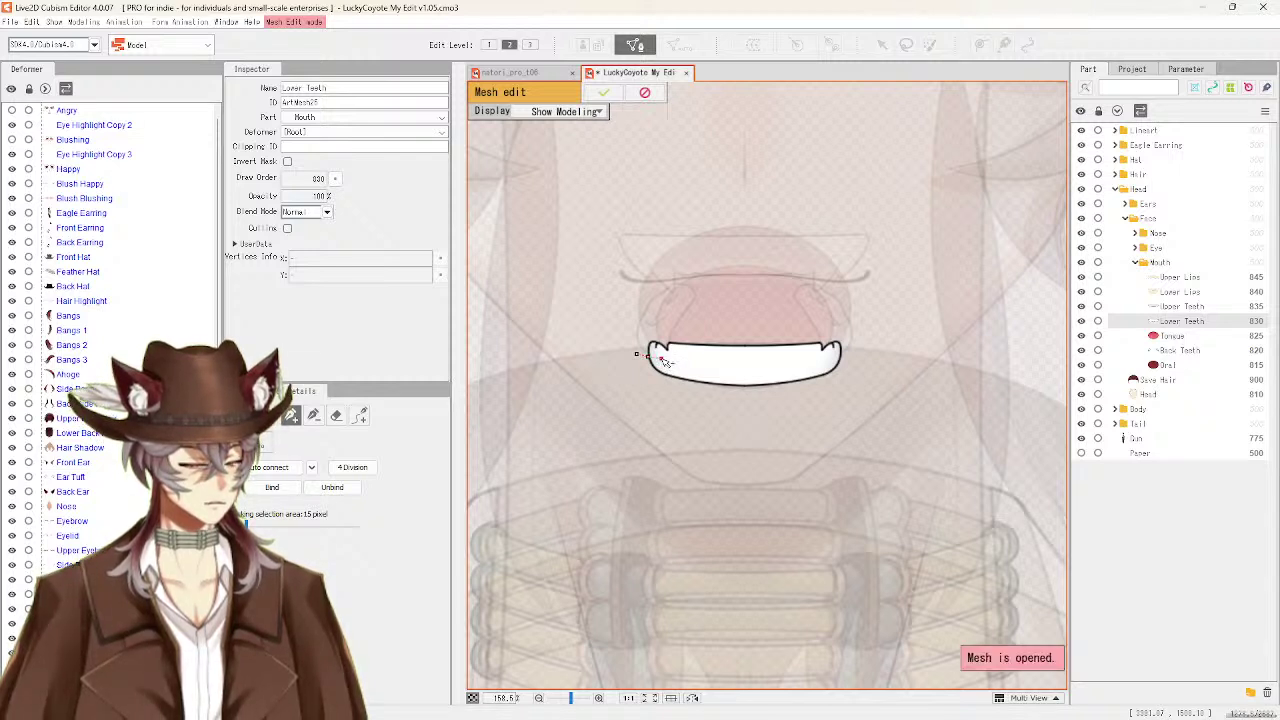
click(675, 361)
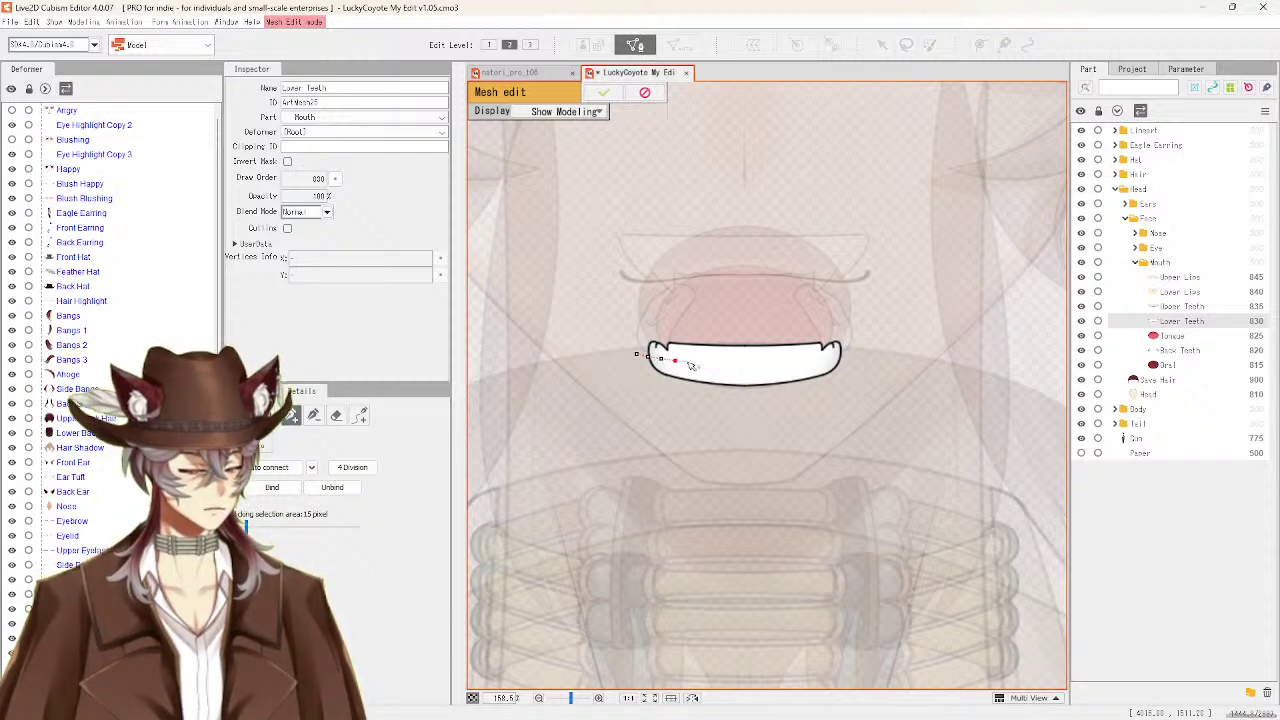
click(686, 361)
click(700, 362)
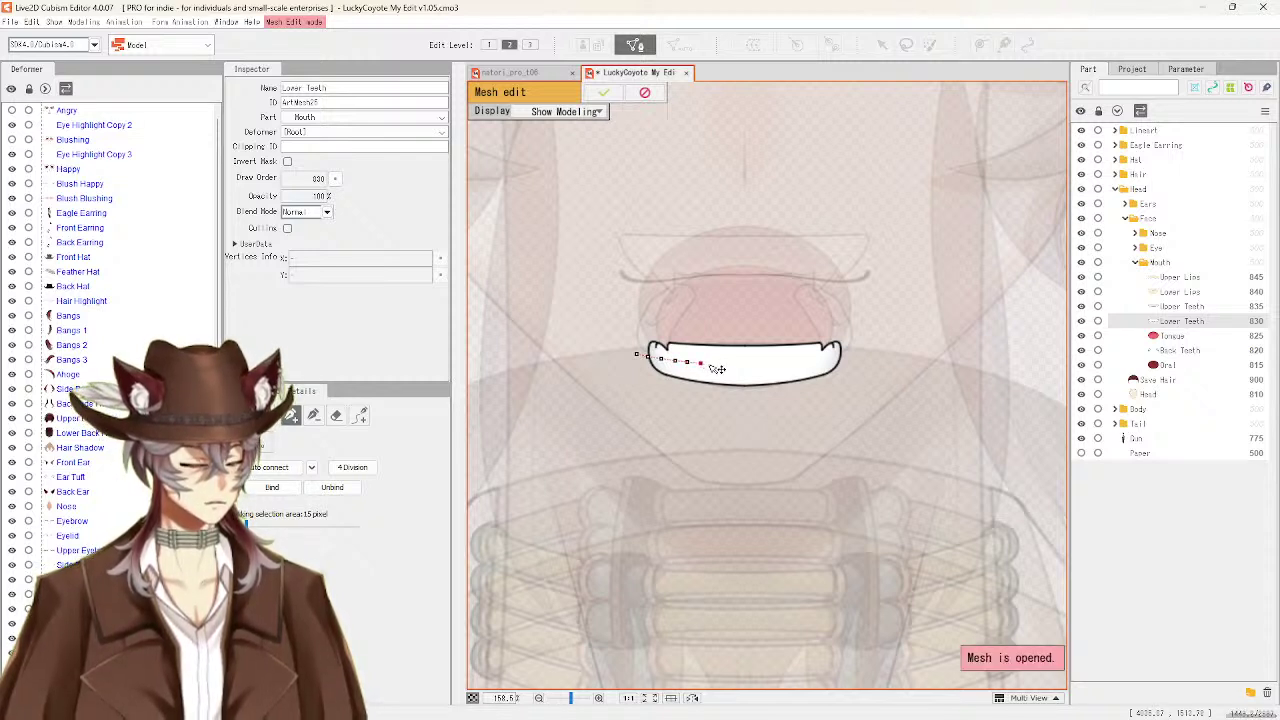
click(714, 364)
click(728, 364)
click(741, 364)
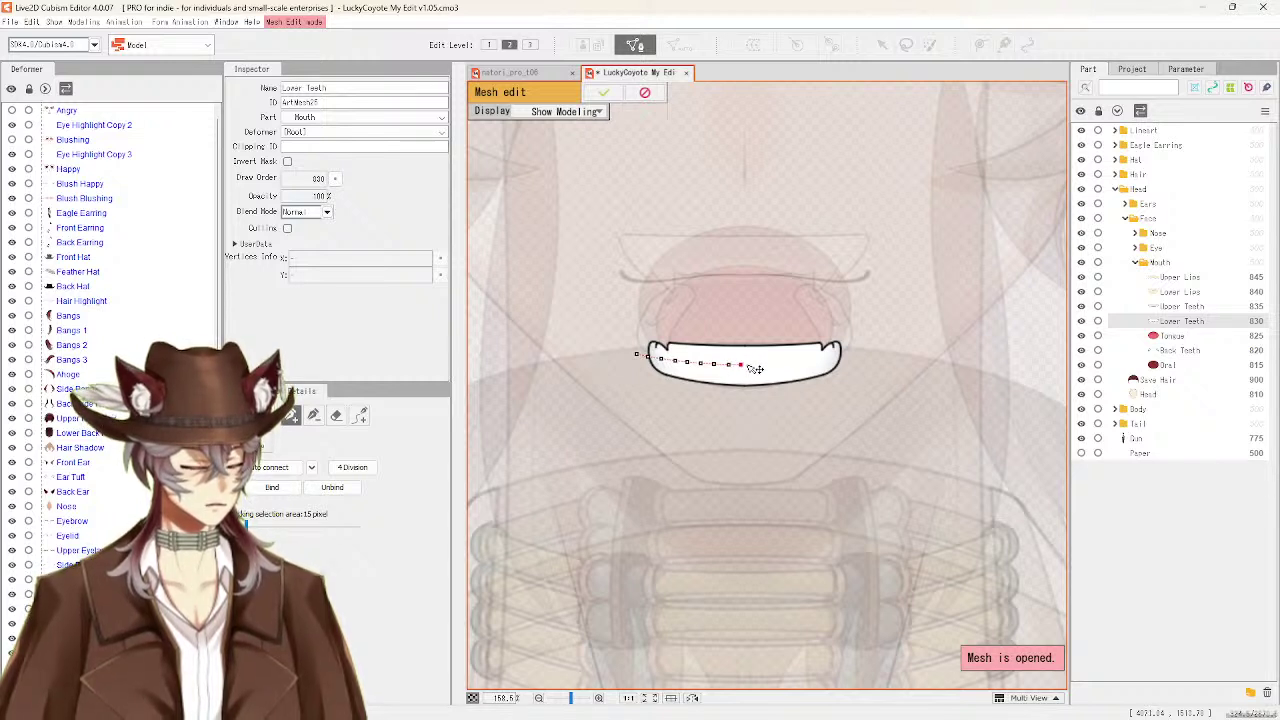
click(753, 364)
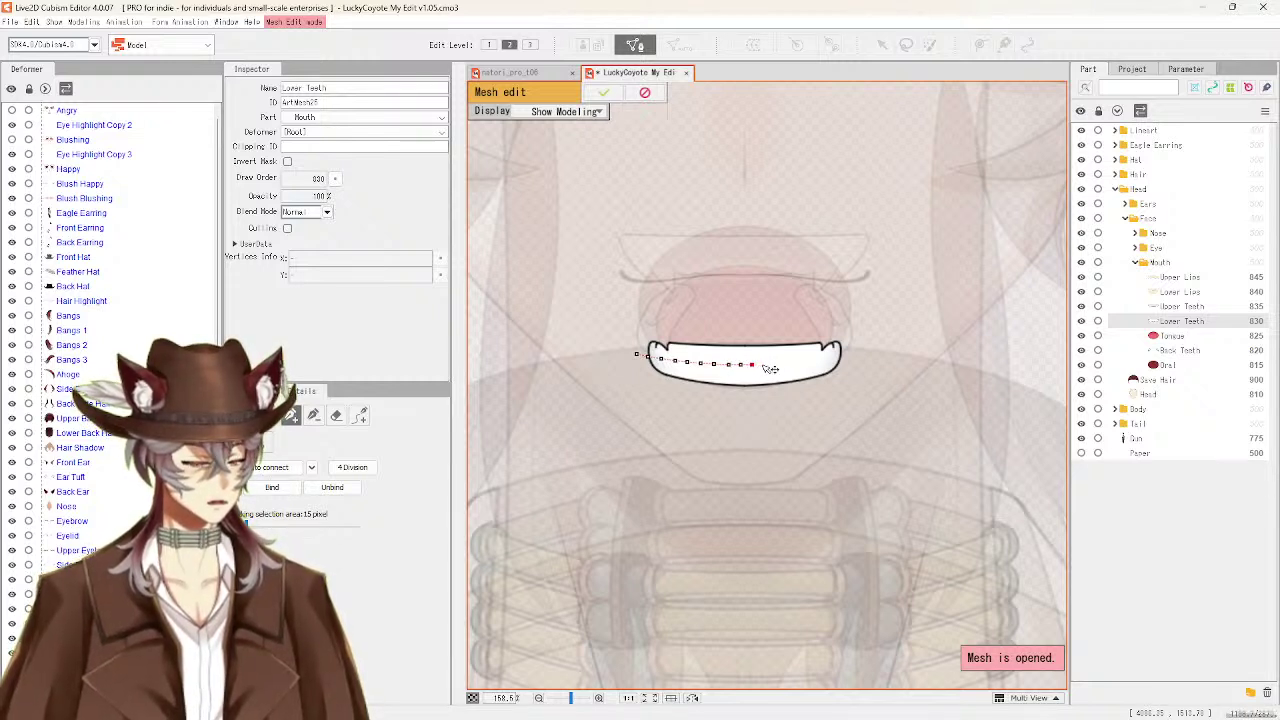
click(765, 364)
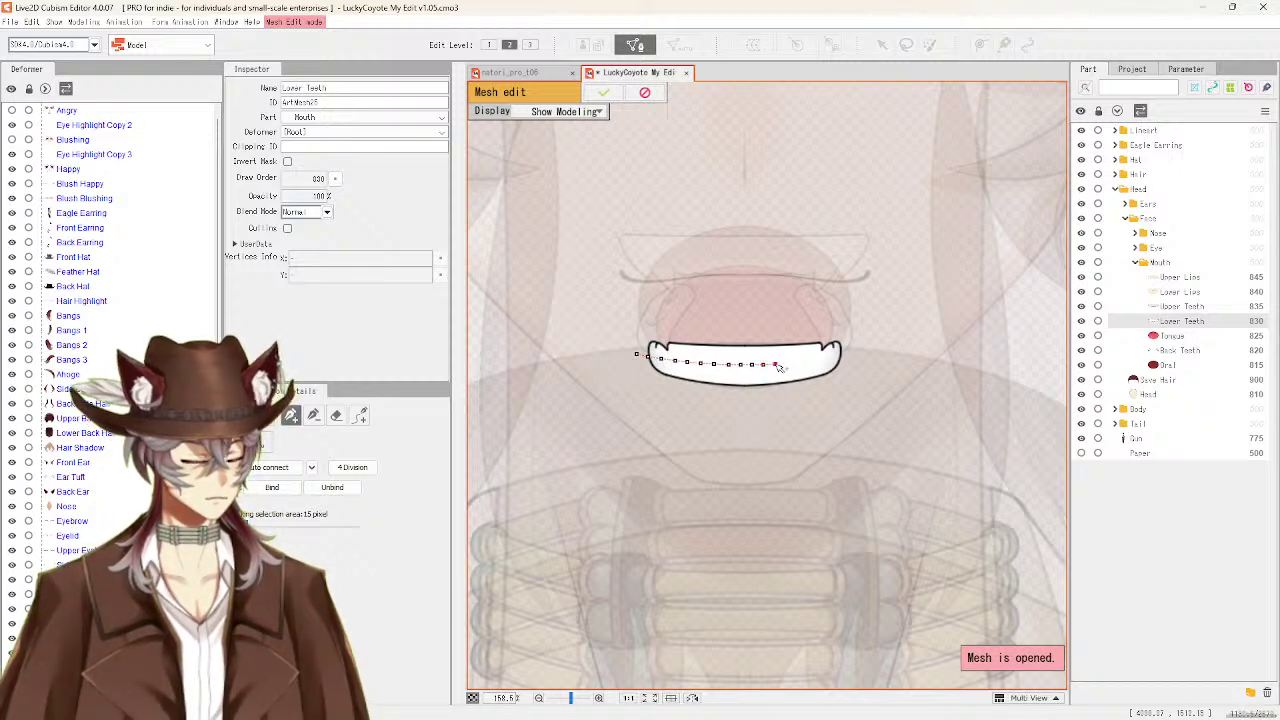
click(776, 364)
click(787, 364)
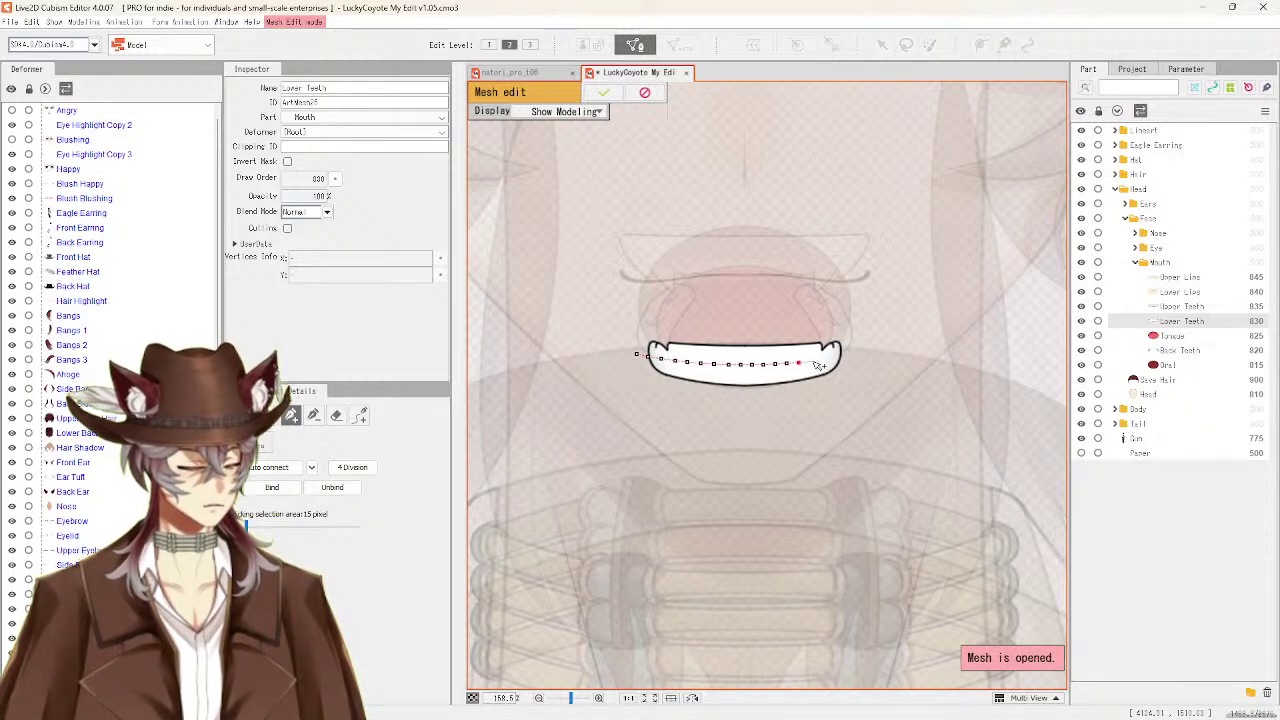
click(810, 363)
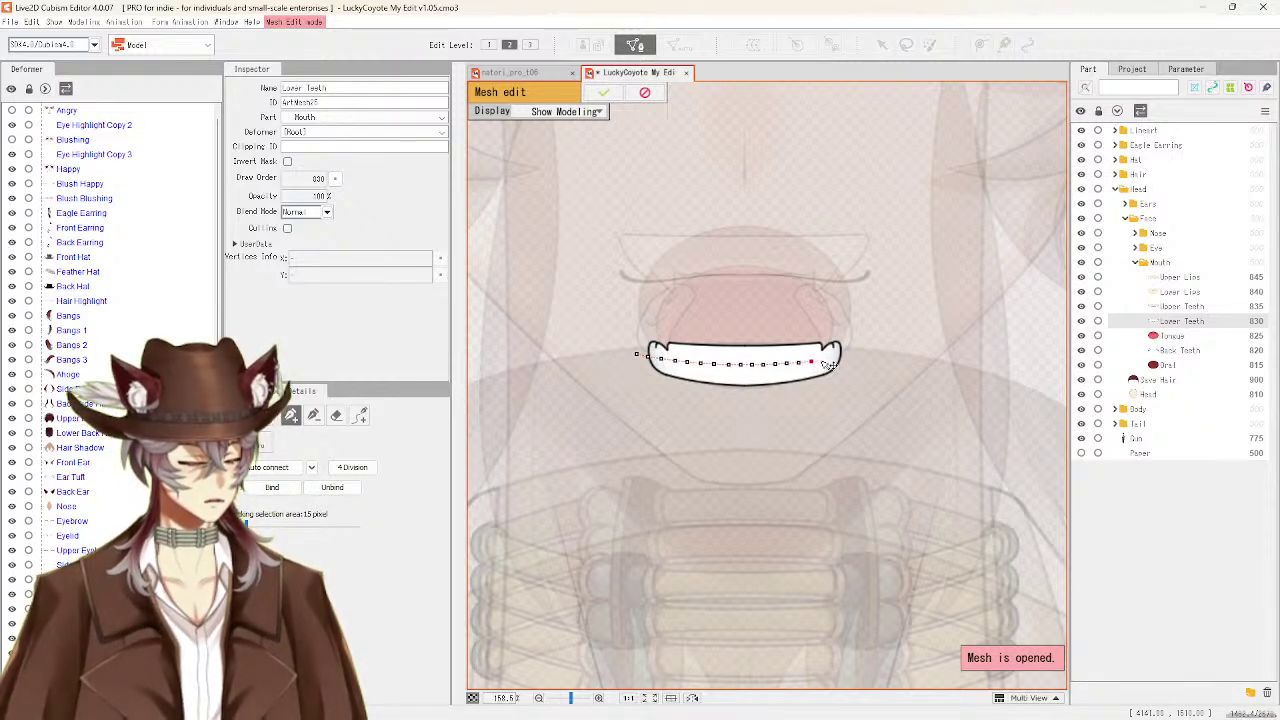
click(823, 362)
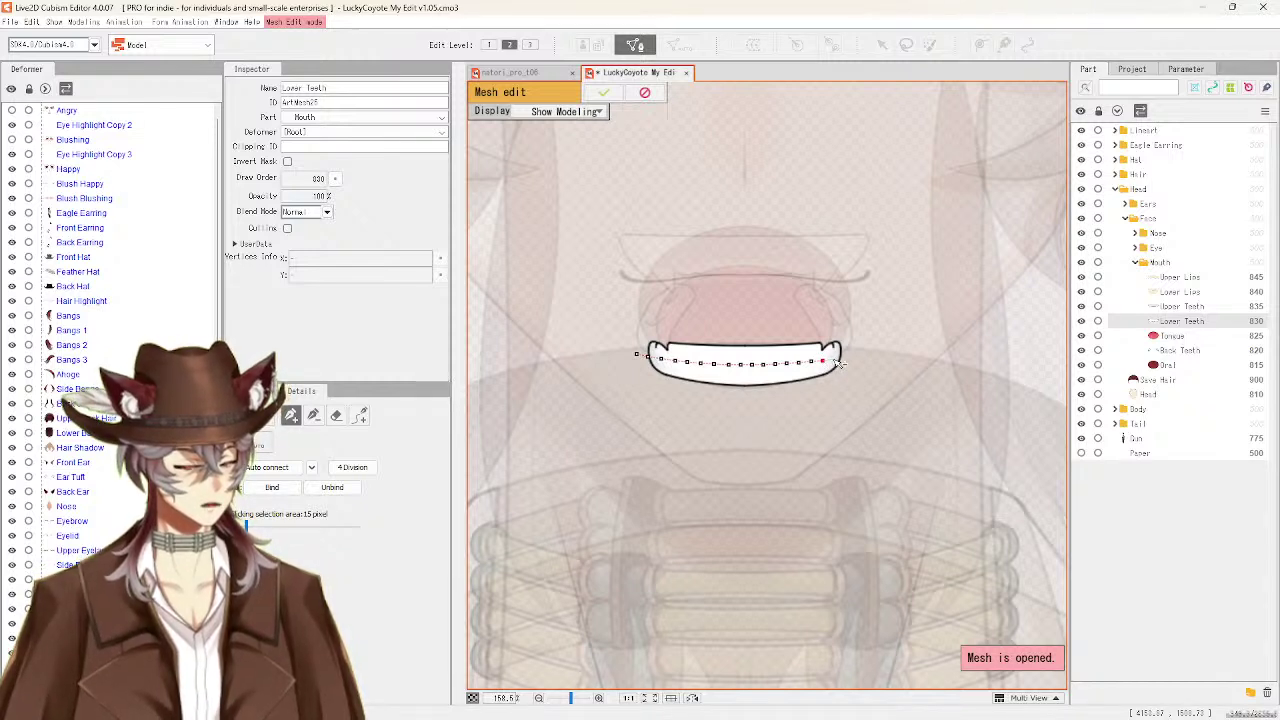
click(837, 359)
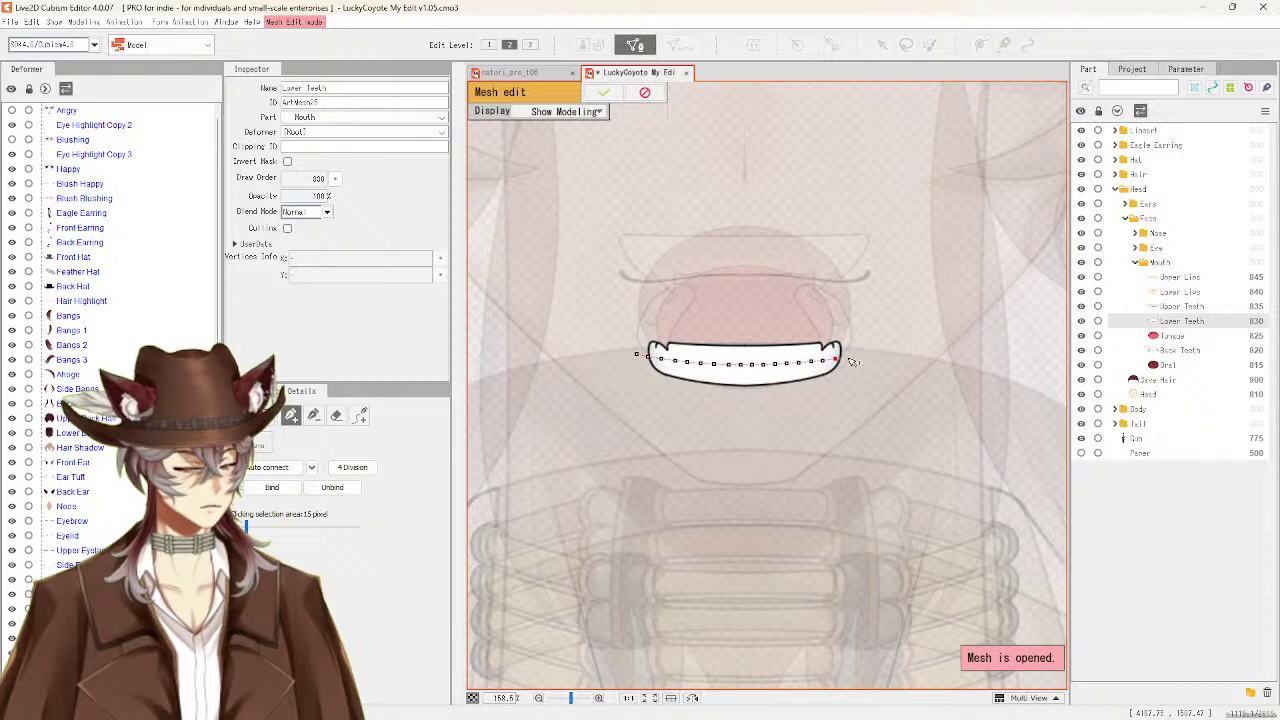
click(853, 356)
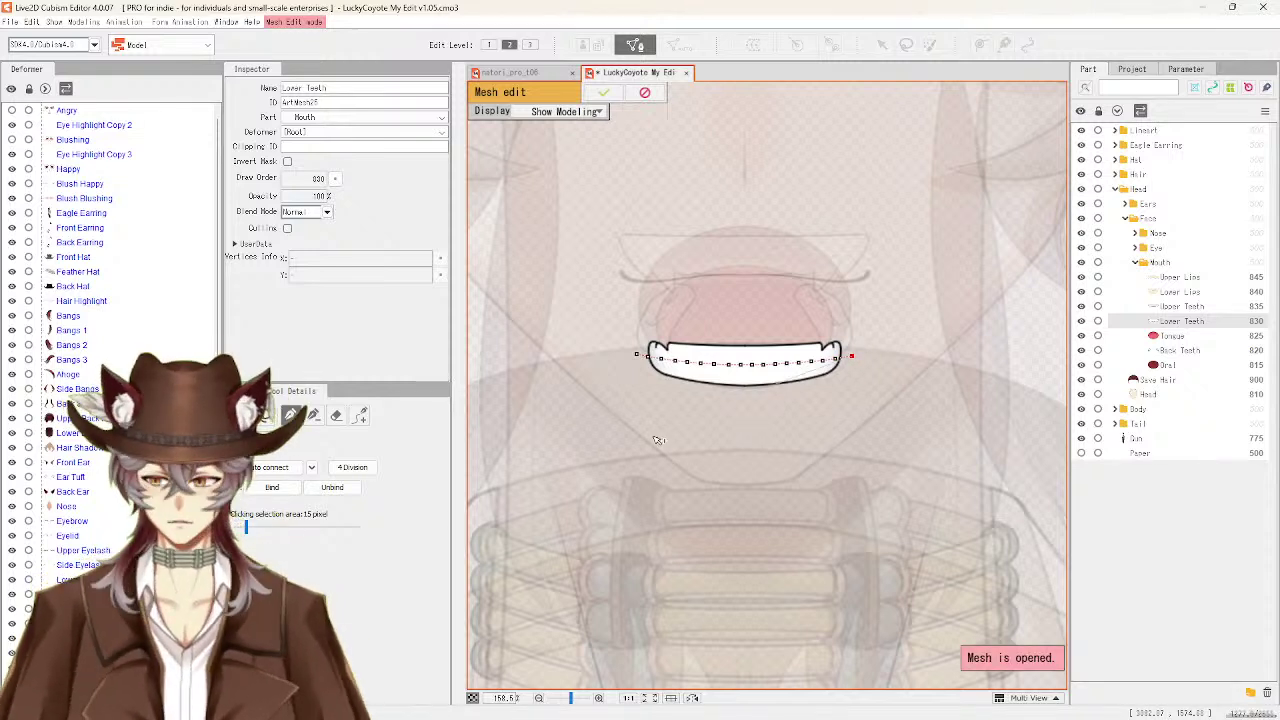
click(850, 345)
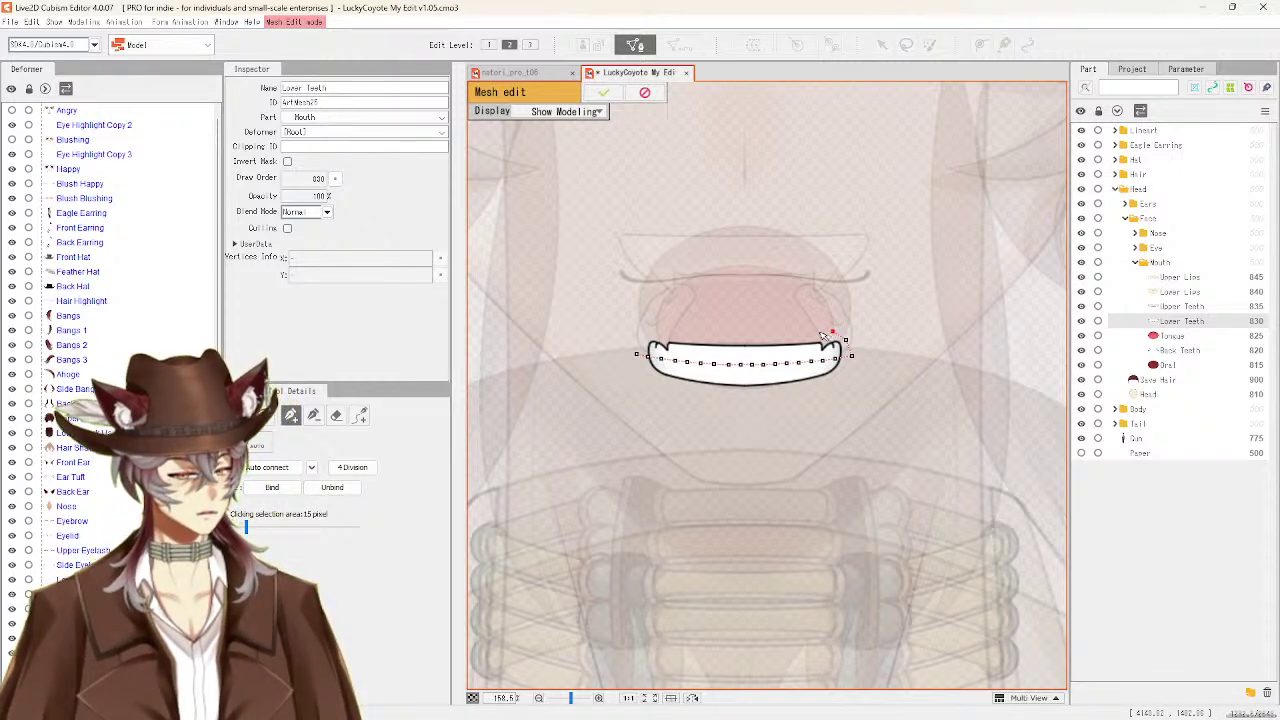
click(820, 332)
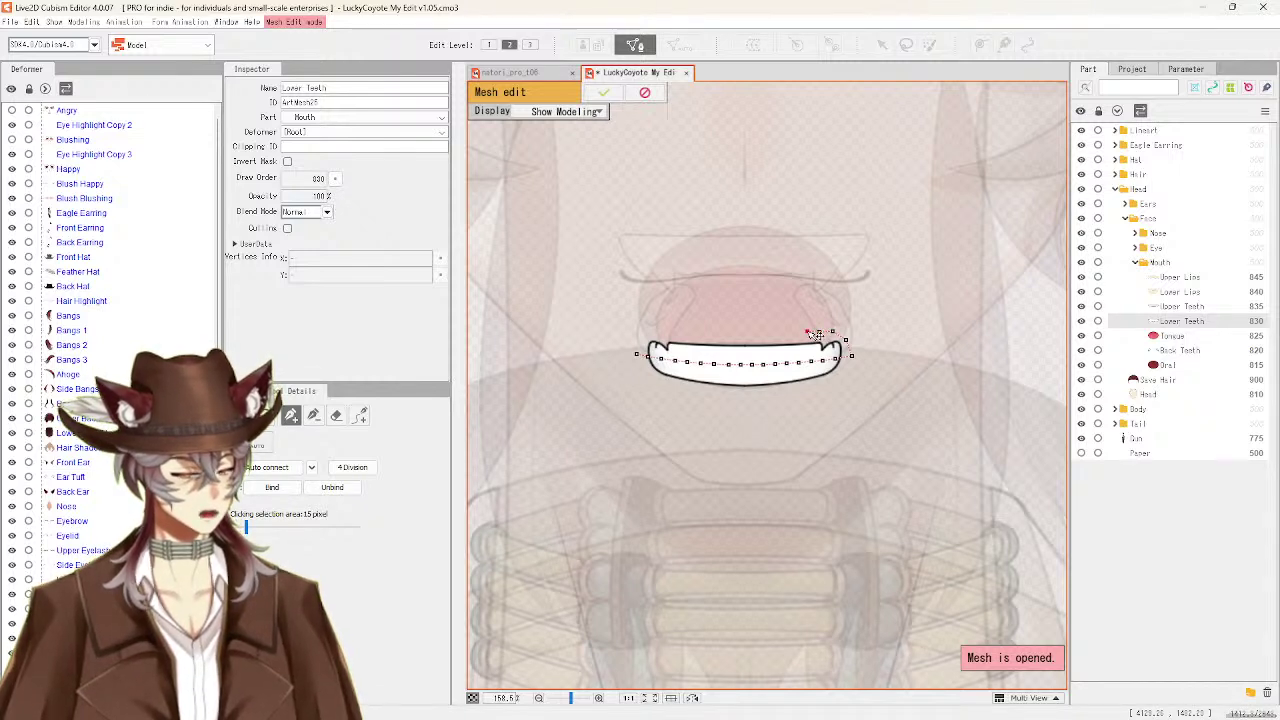
Thin out the middle row of the lower teeth mesh by deleting roughly every other vertex
click(313, 415)
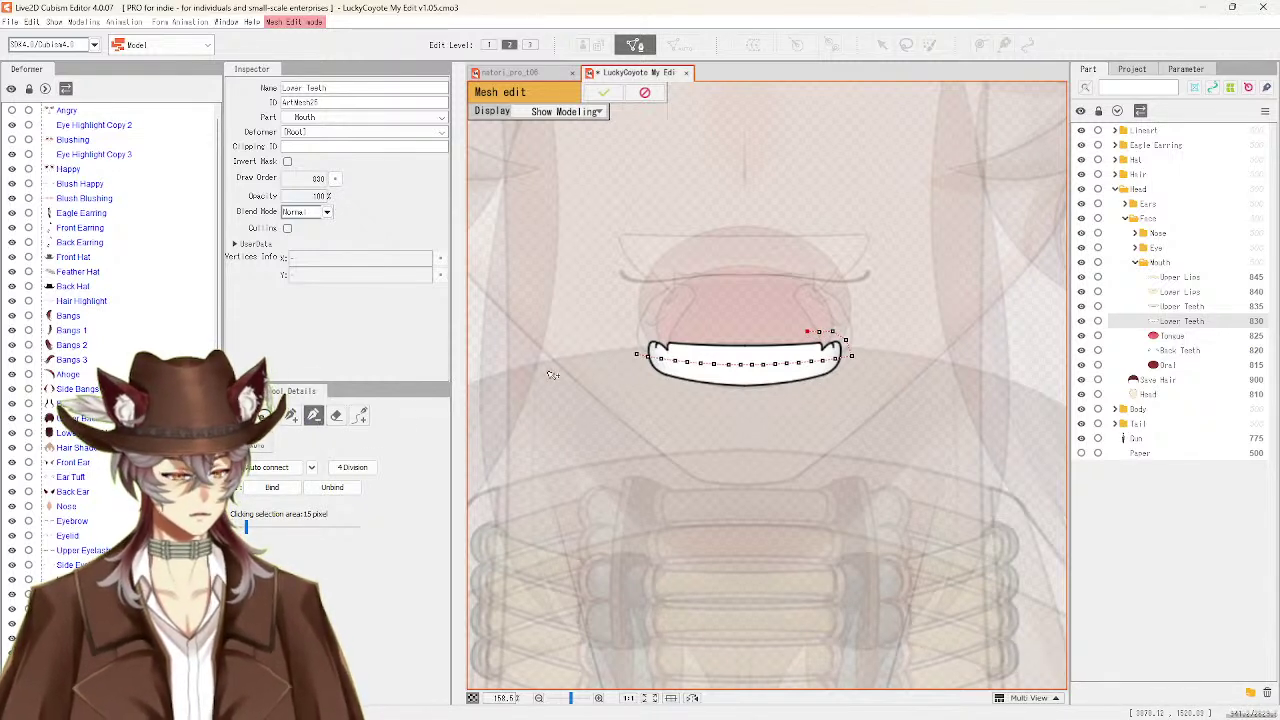
click(680, 364)
drag(705, 369, 800, 368)
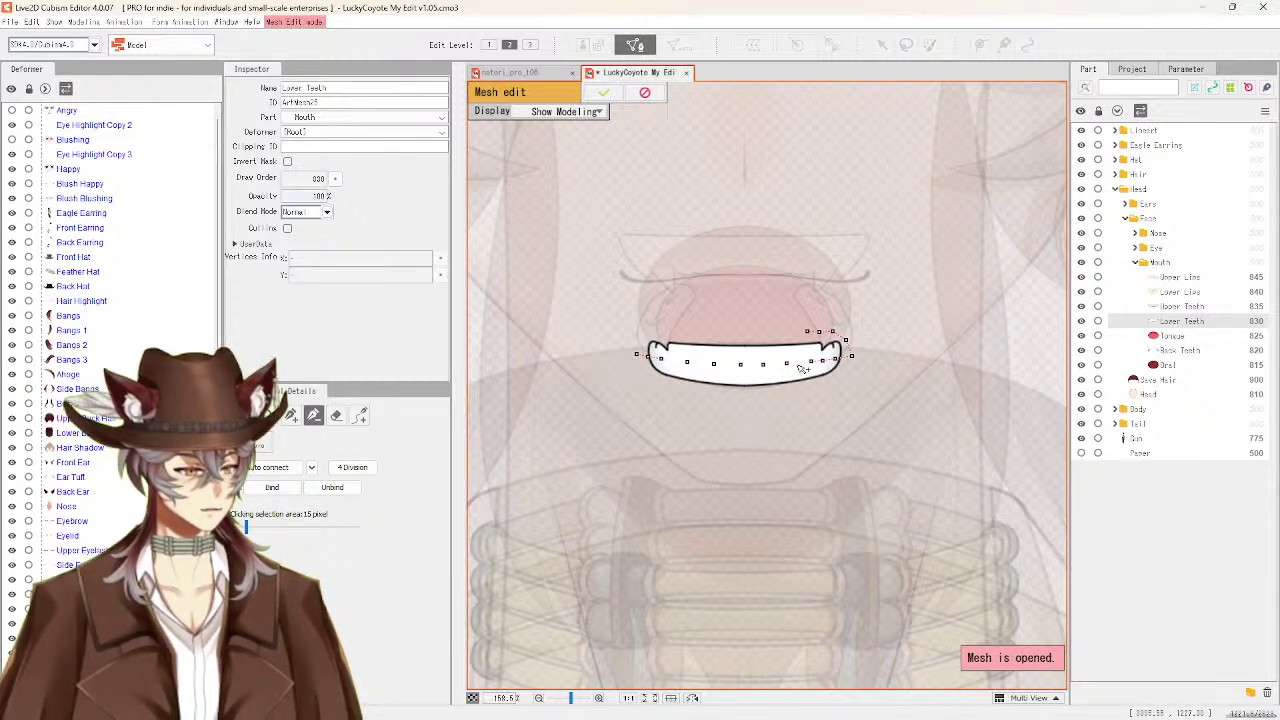
click(824, 362)
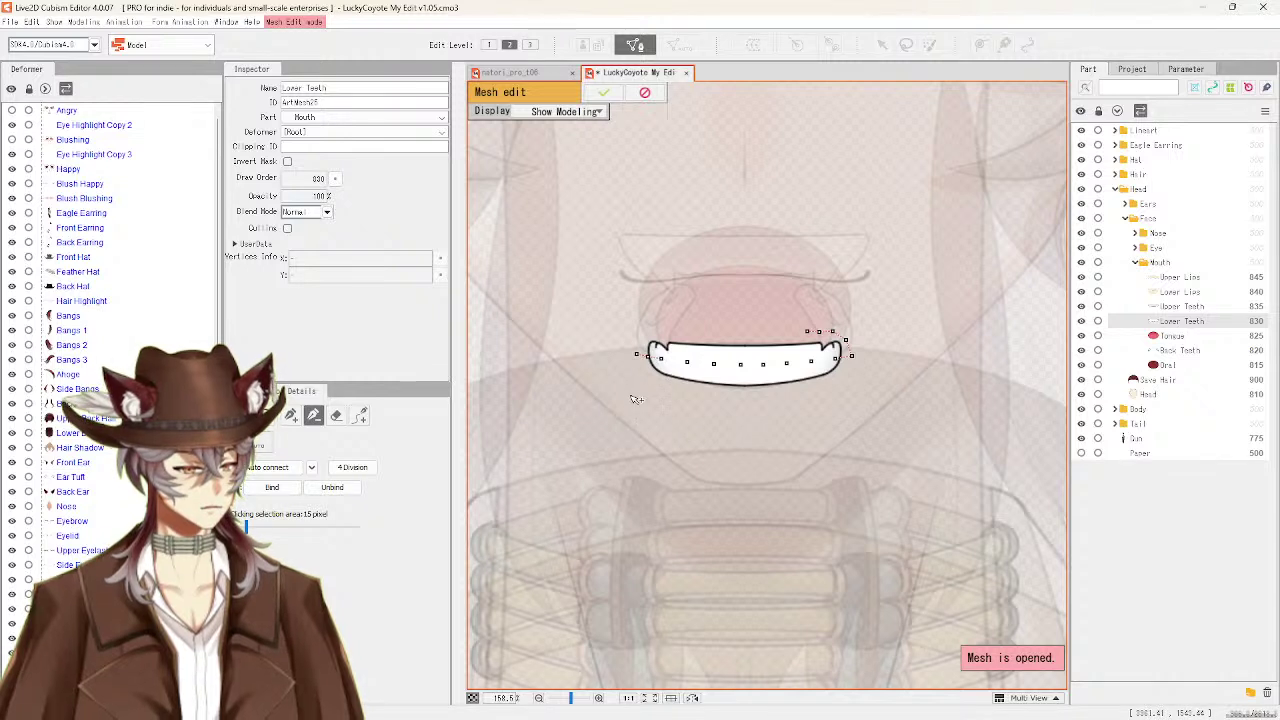
click(651, 357)
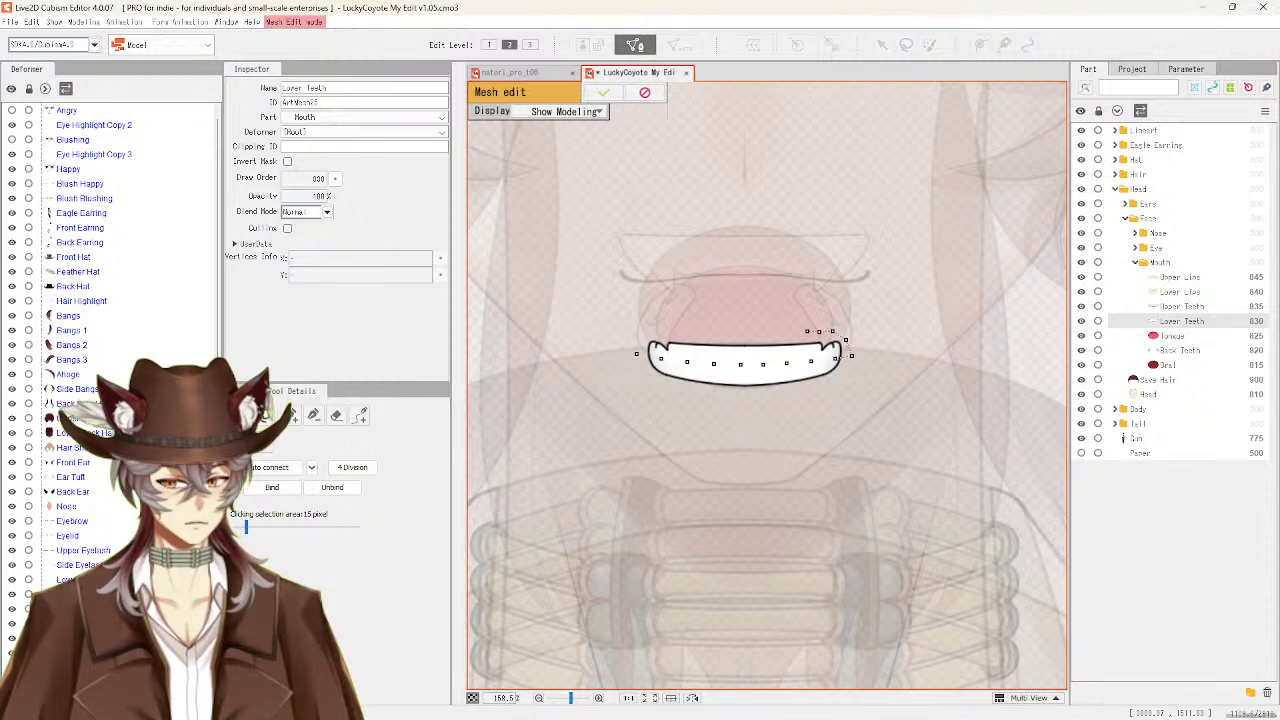
Add a vertex at the lower teeth's left edge and connect the remaining middle-row vertices into one line up to the right edge
scroll(649, 366, up, 3)
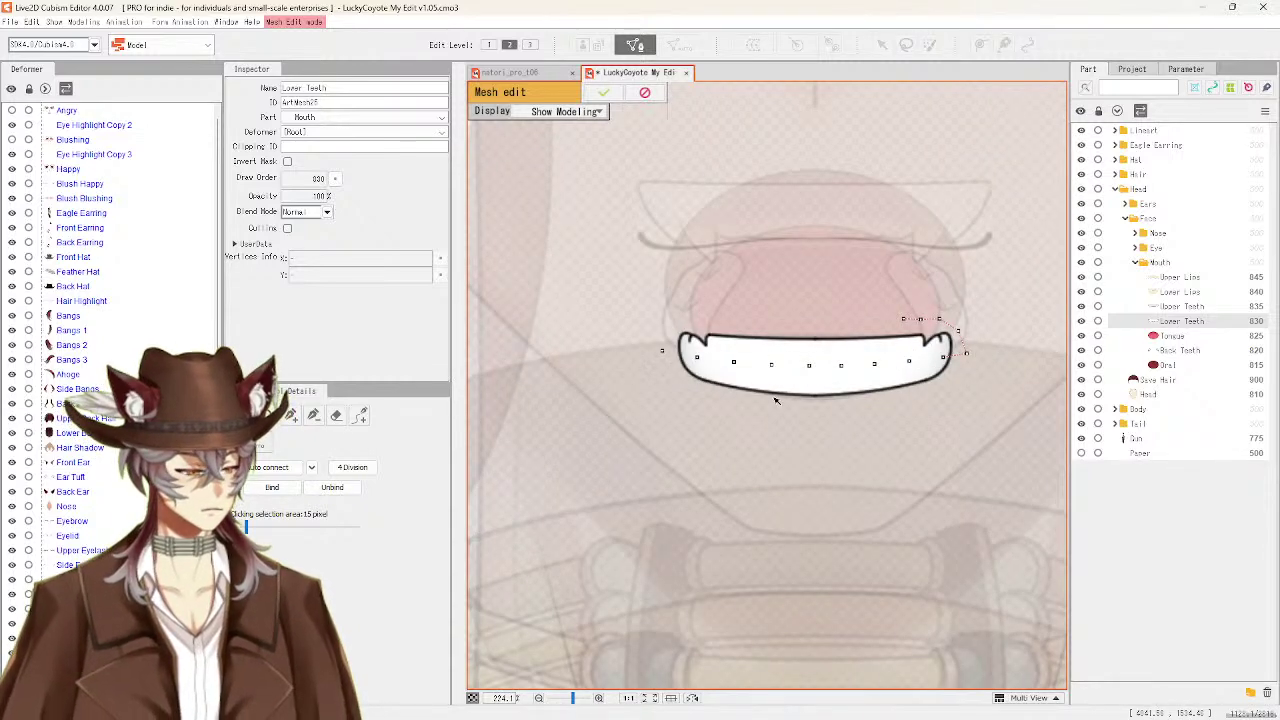
scroll(775, 401, up, 1)
drag(871, 447, 811, 477)
click(557, 361)
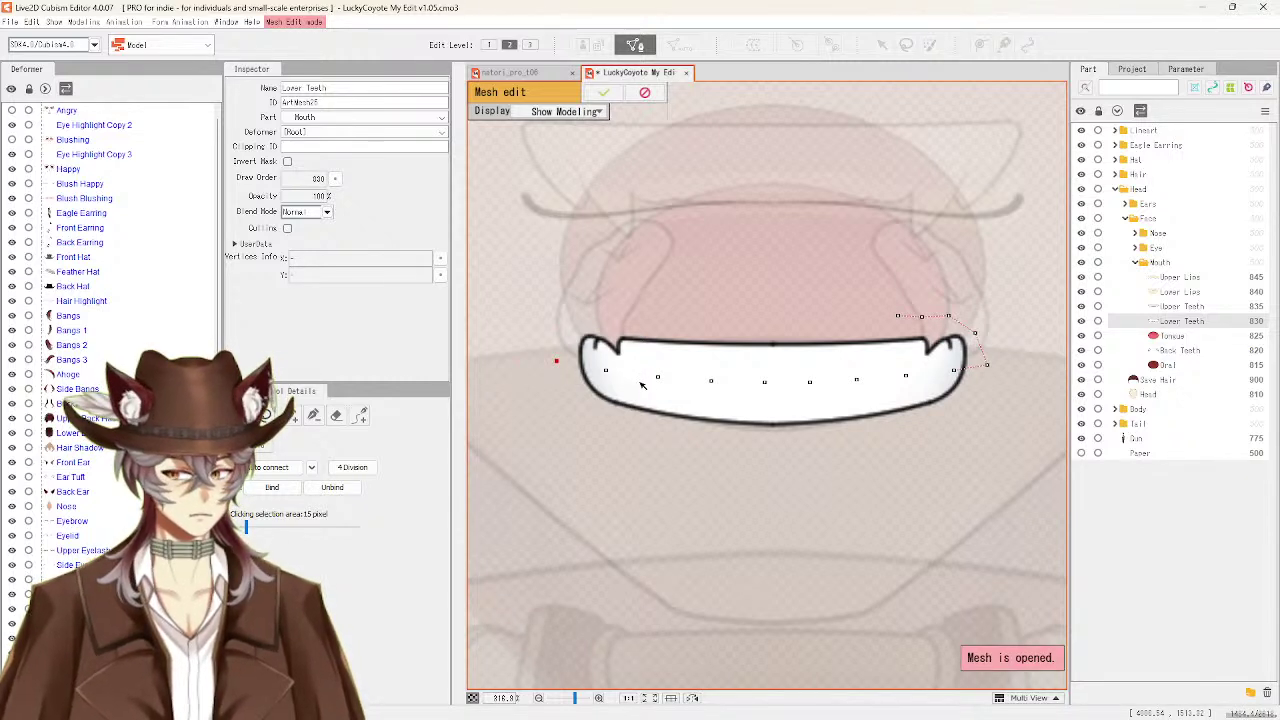
click(588, 372)
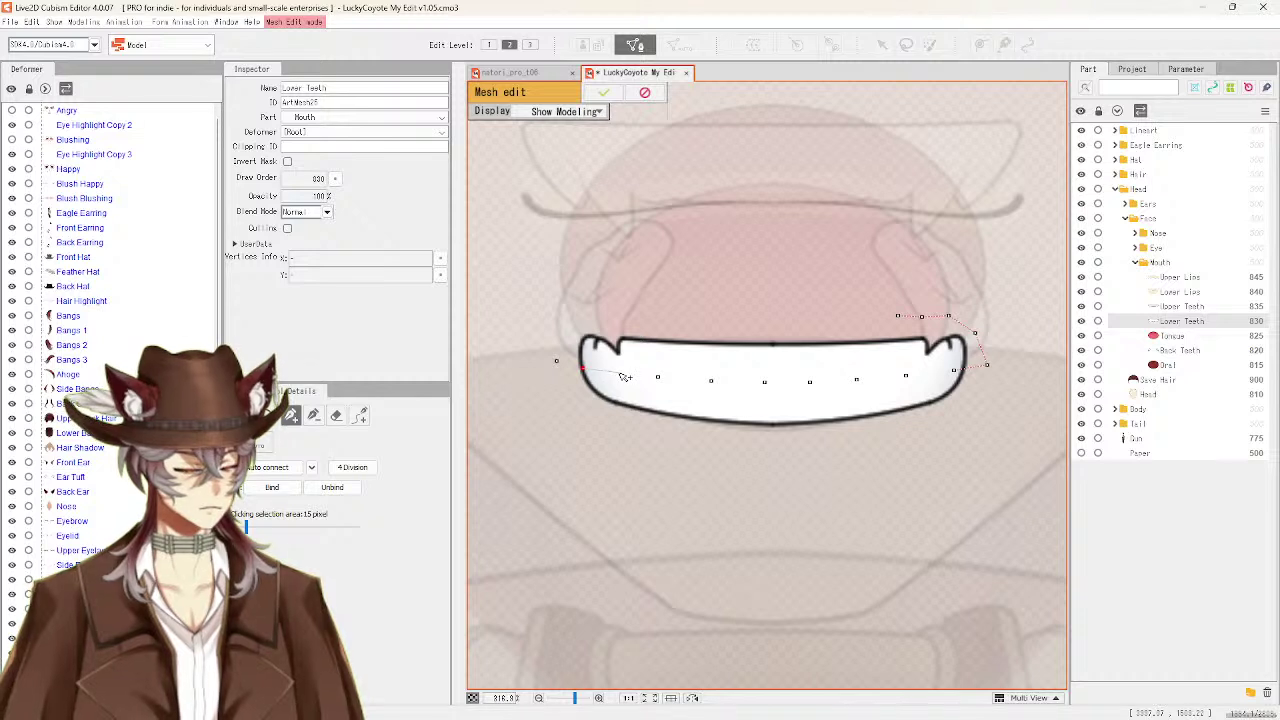
click(618, 373)
click(659, 381)
click(705, 389)
click(764, 386)
click(813, 389)
click(859, 386)
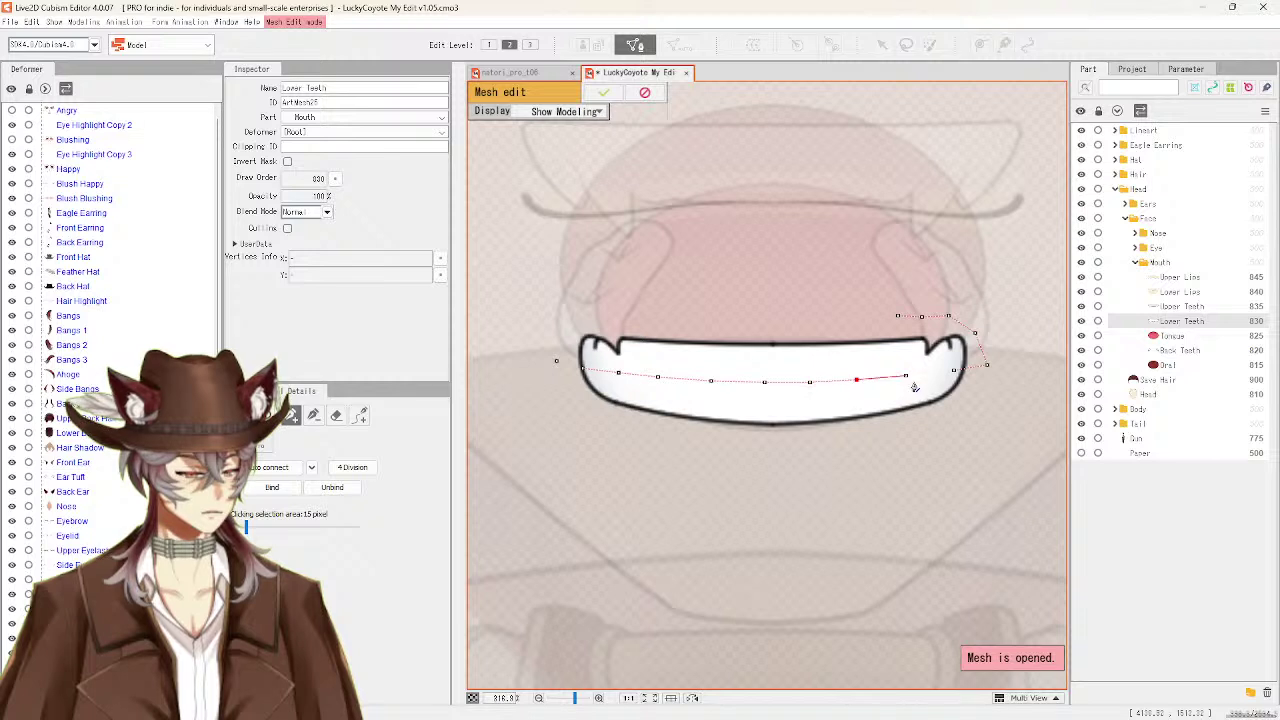
click(908, 382)
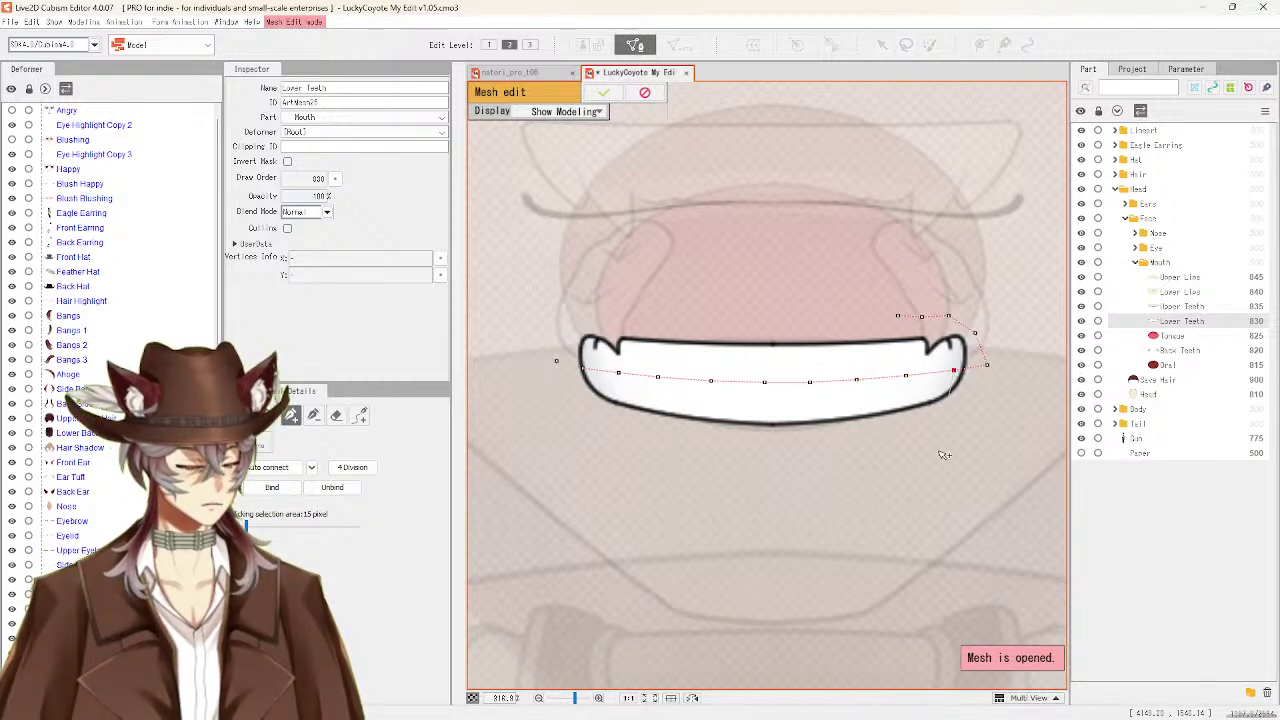
click(974, 334)
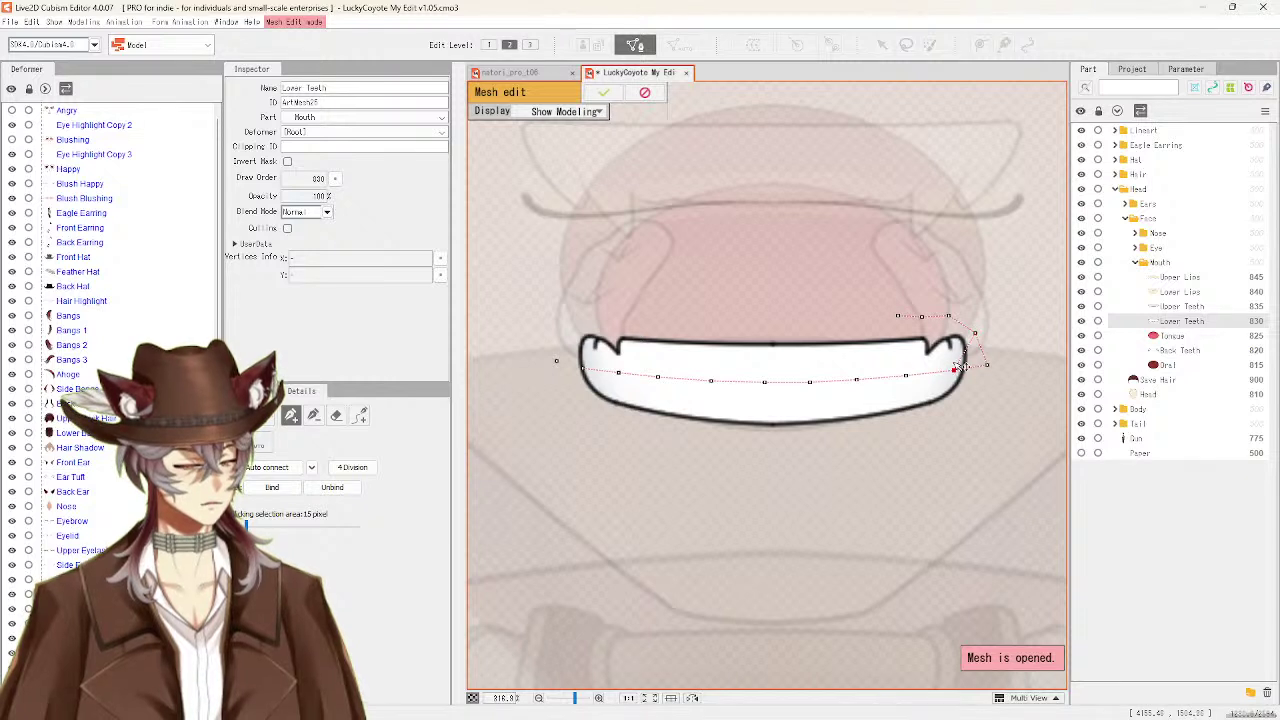
Connect the right end of the middle row to the vertices above the right fang with cross edges
click(948, 317)
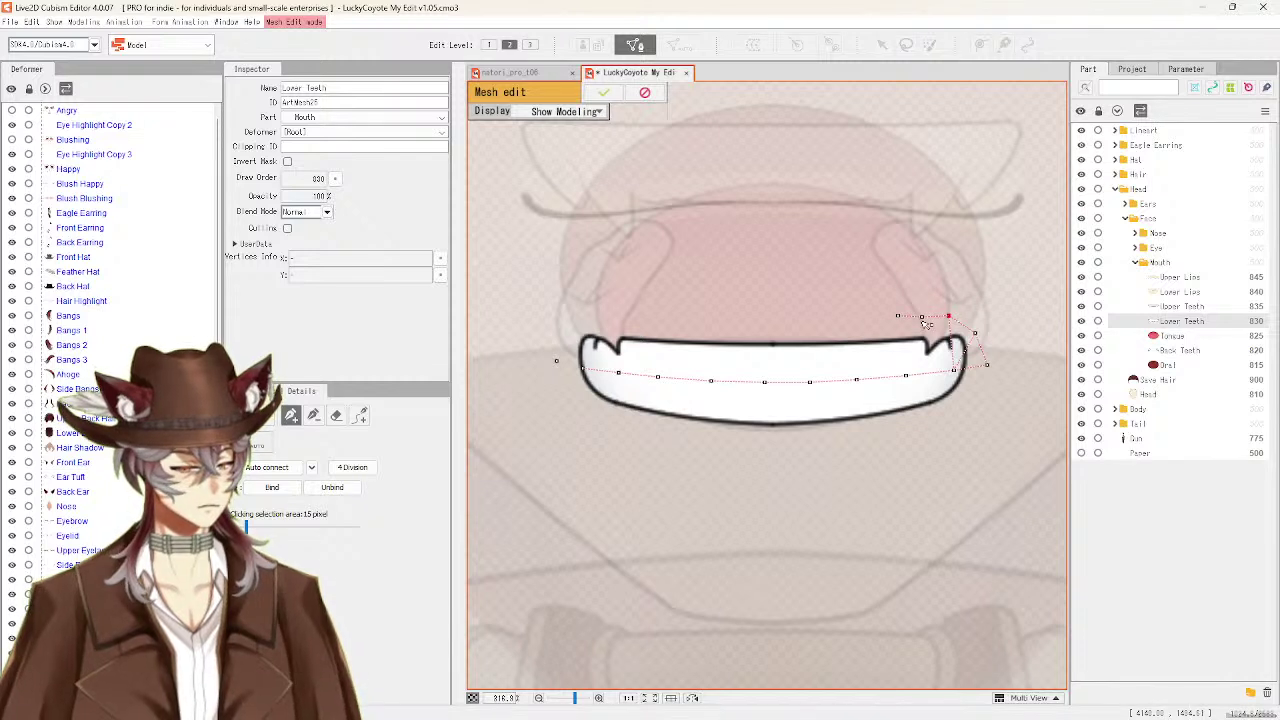
right_click(923, 320)
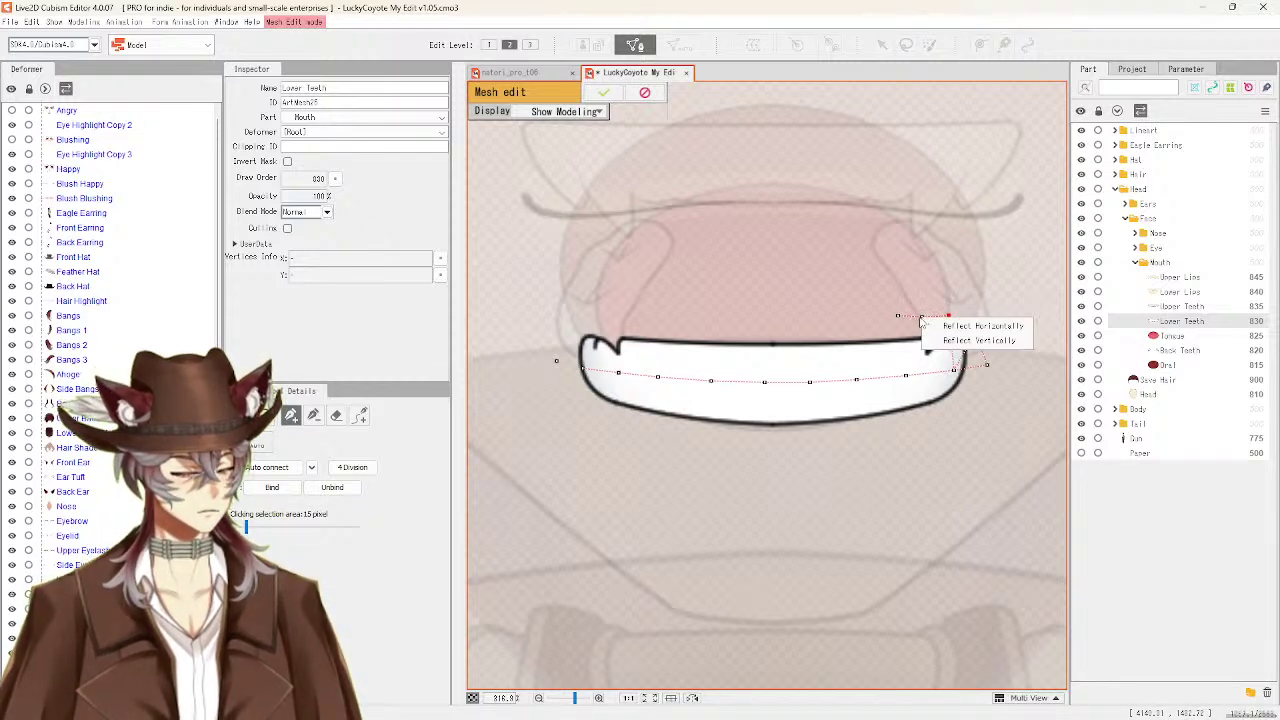
click(930, 325)
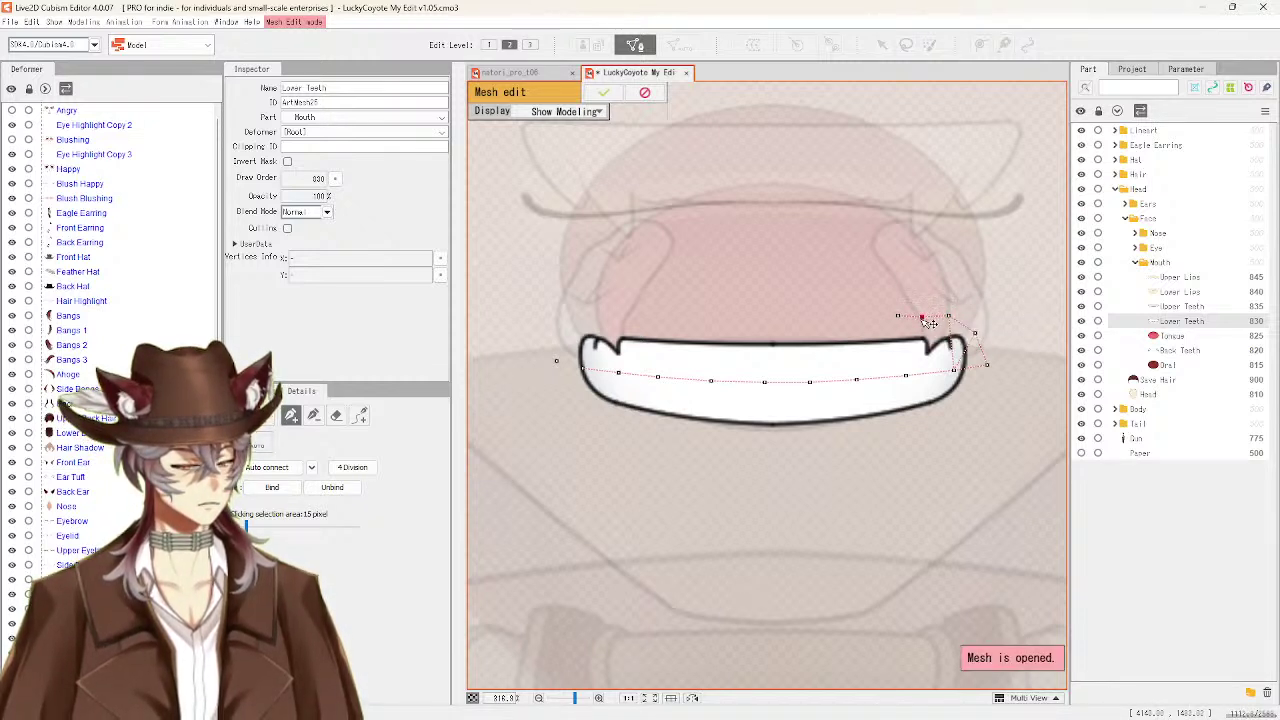
click(917, 376)
click(921, 317)
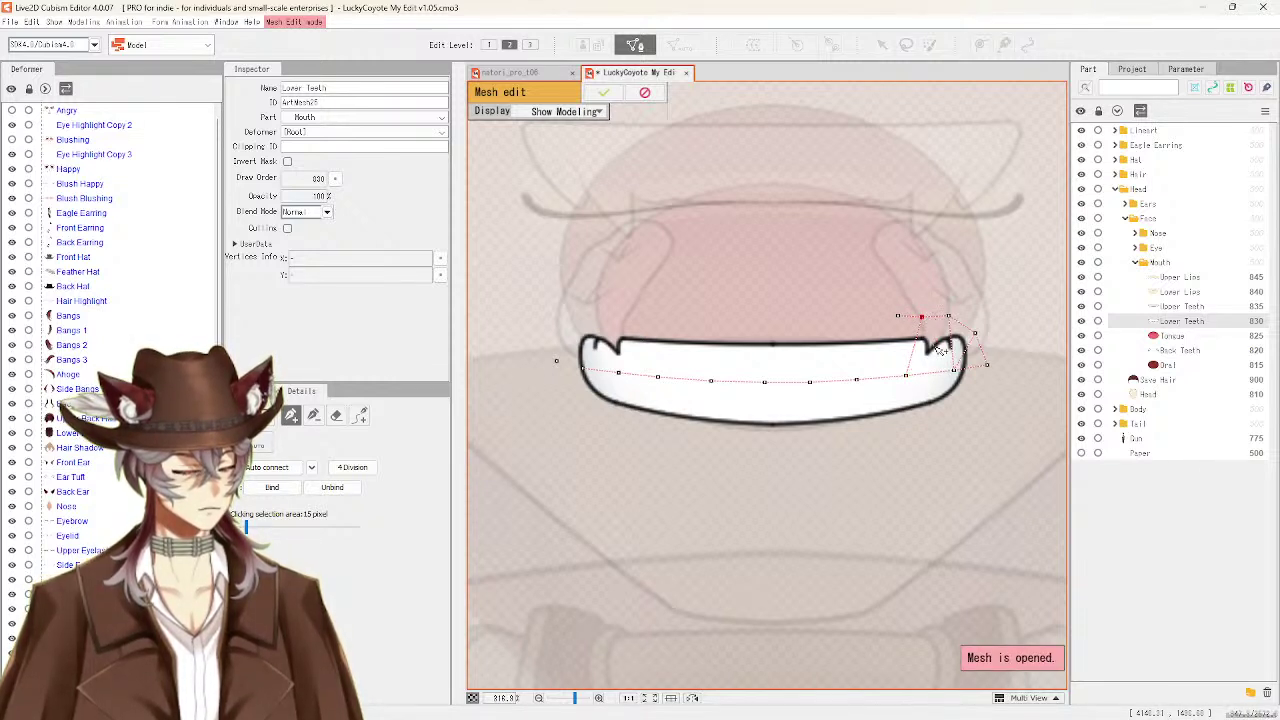
click(955, 371)
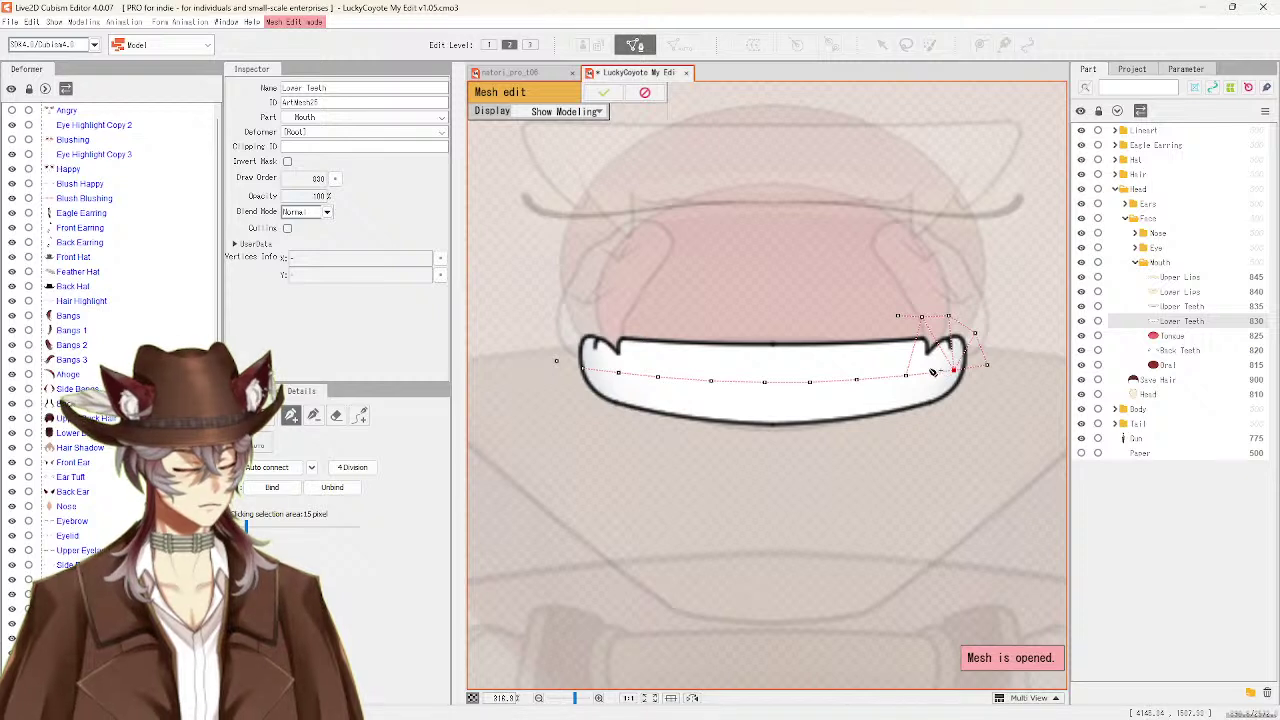
Extend the upper vertex row leftward just above the lower teeth and join it to the outer vertex beyond their left end
click(922, 317)
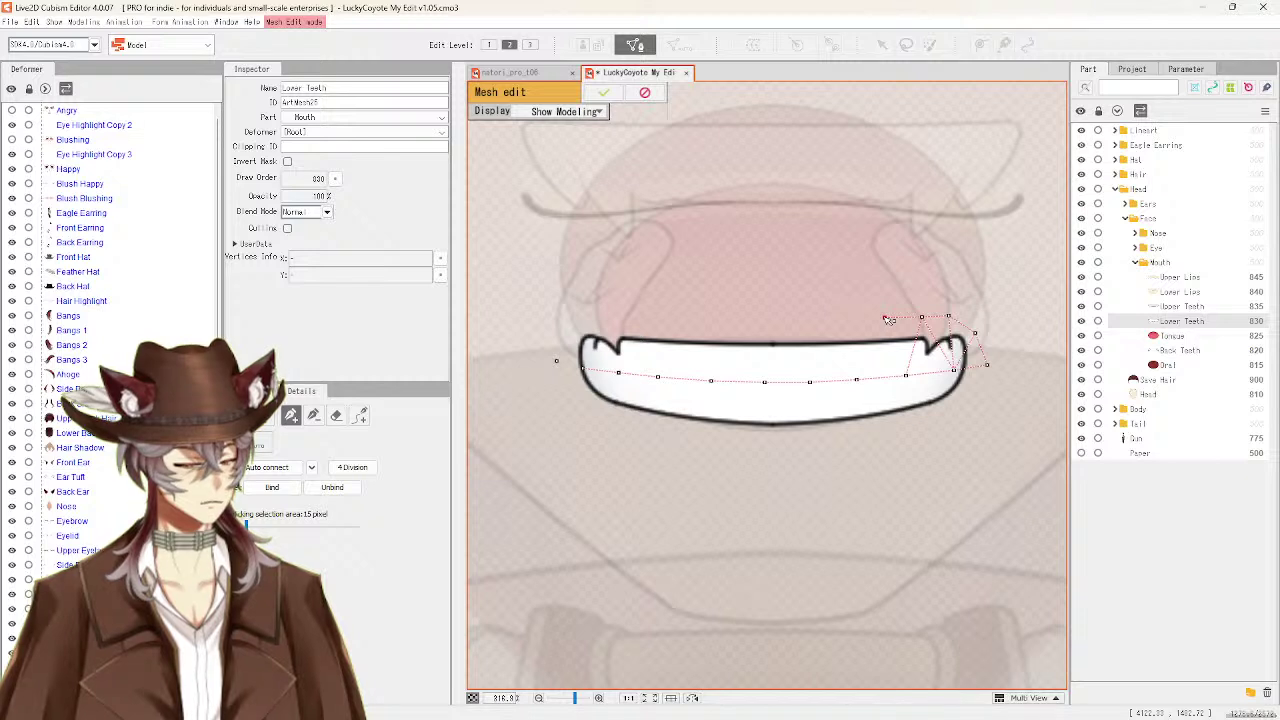
click(886, 318)
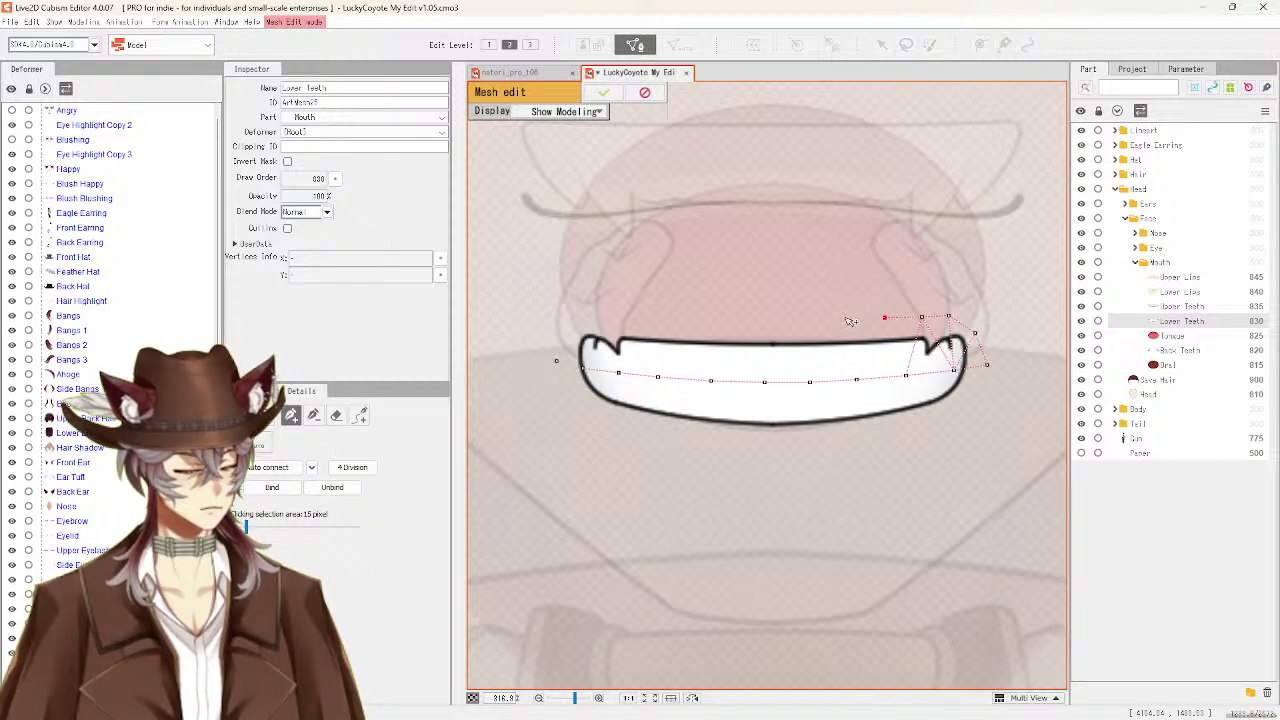
click(835, 318)
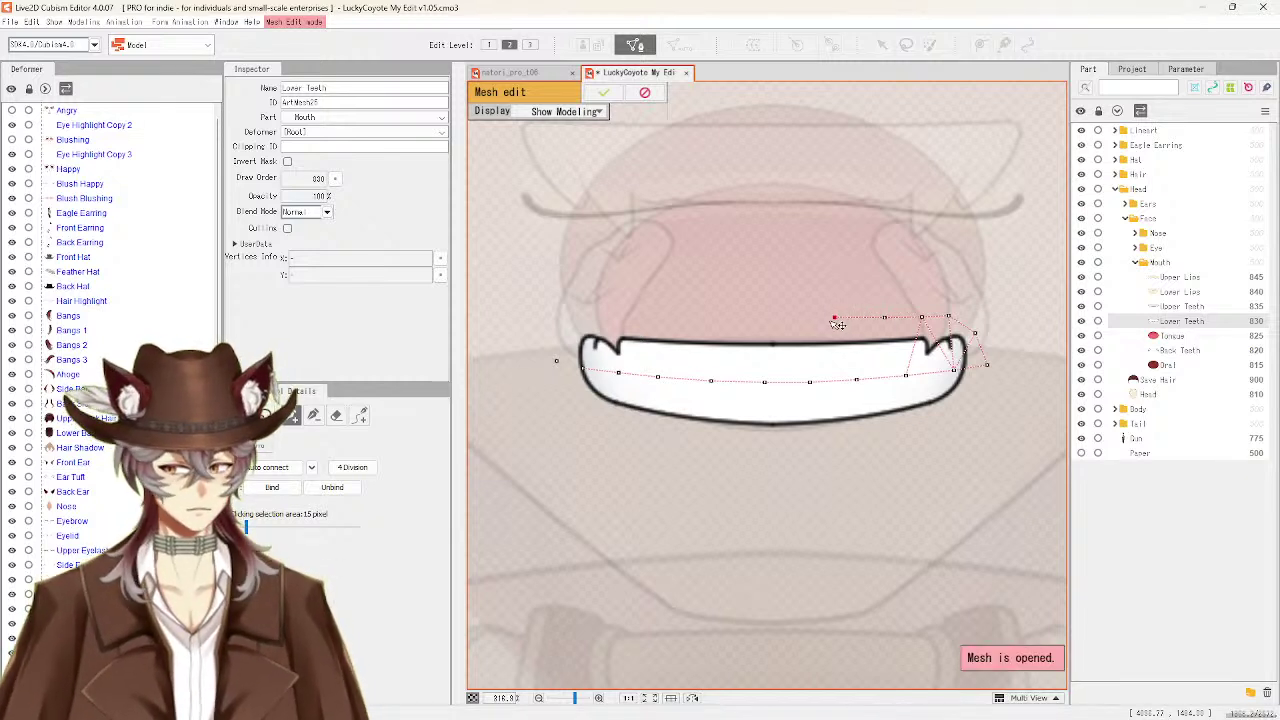
click(791, 317)
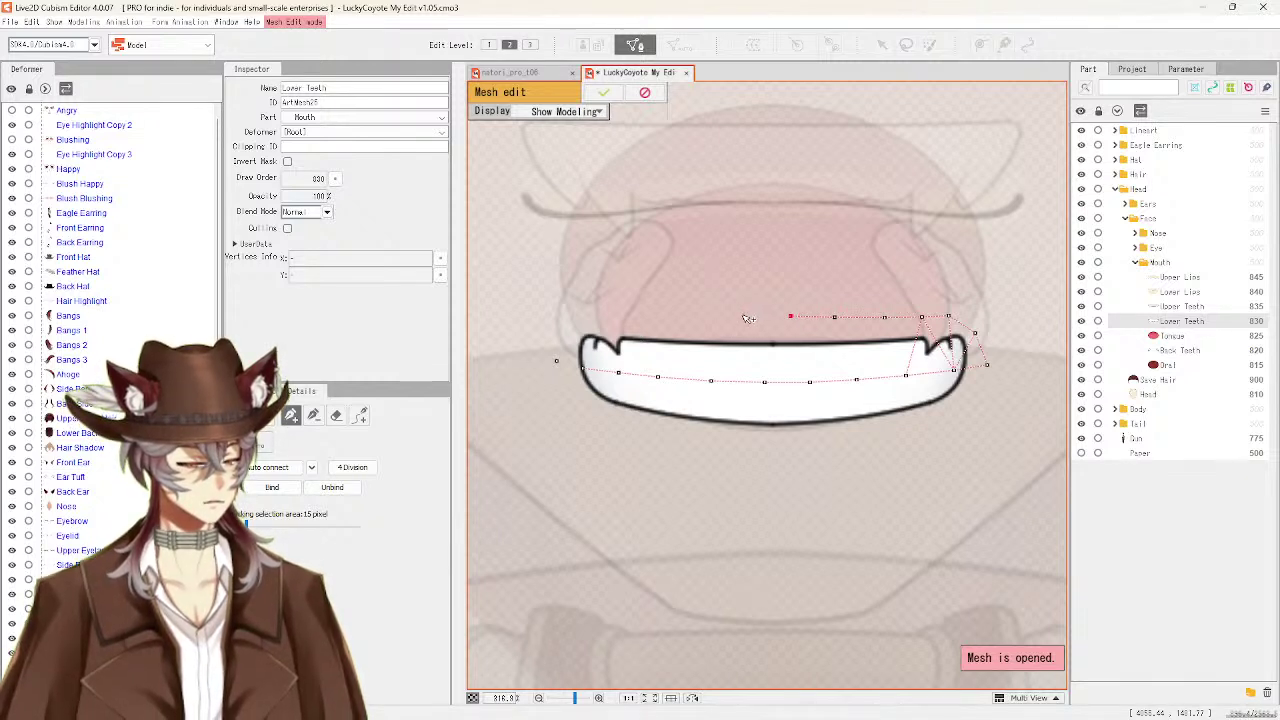
click(741, 316)
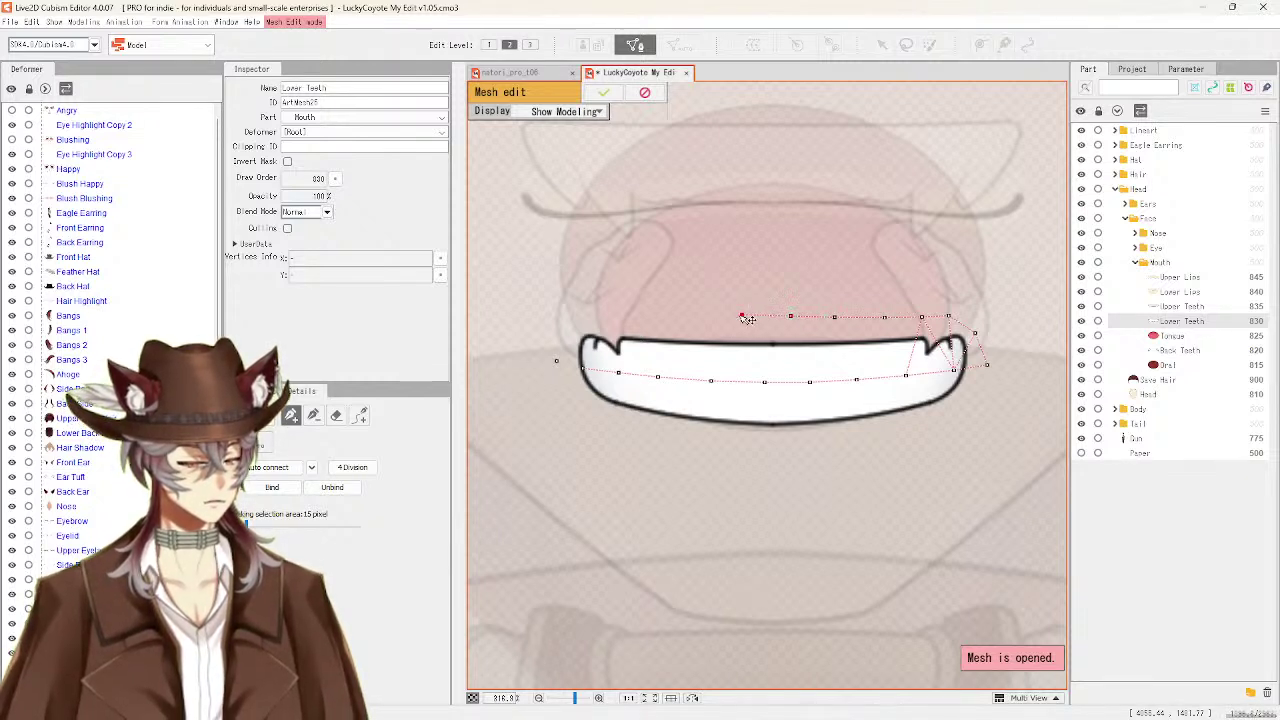
click(691, 315)
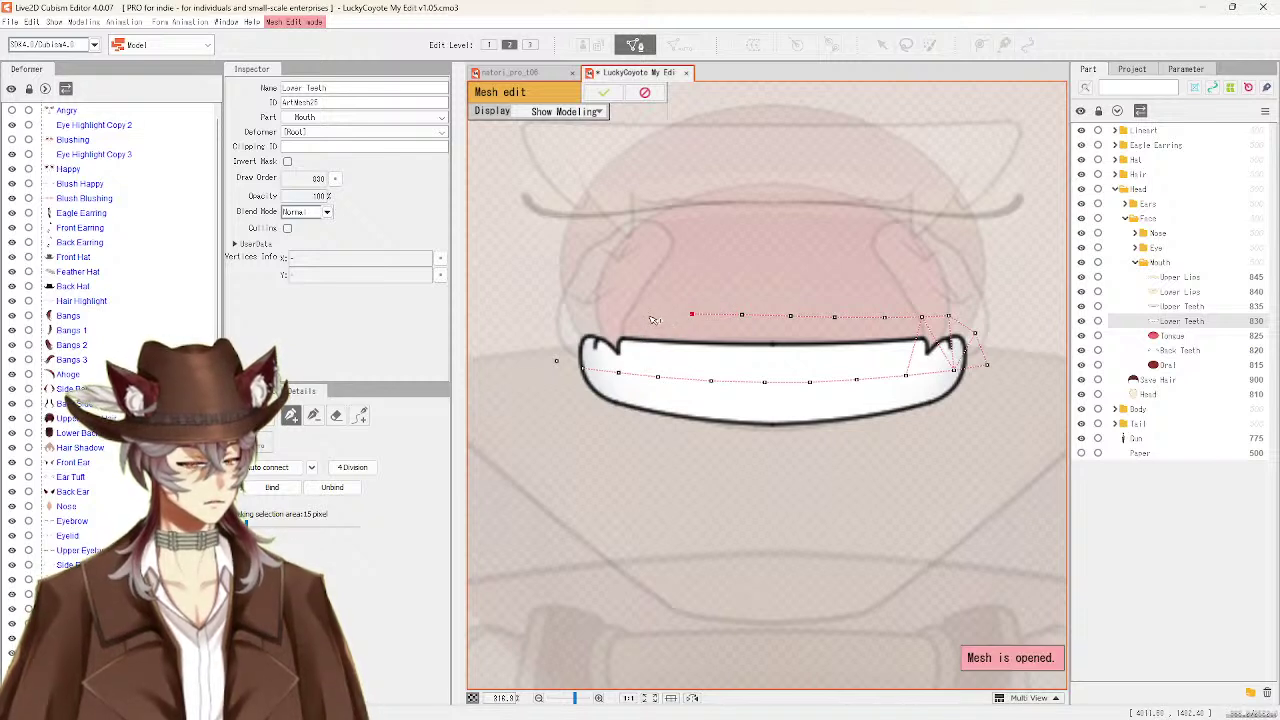
click(642, 315)
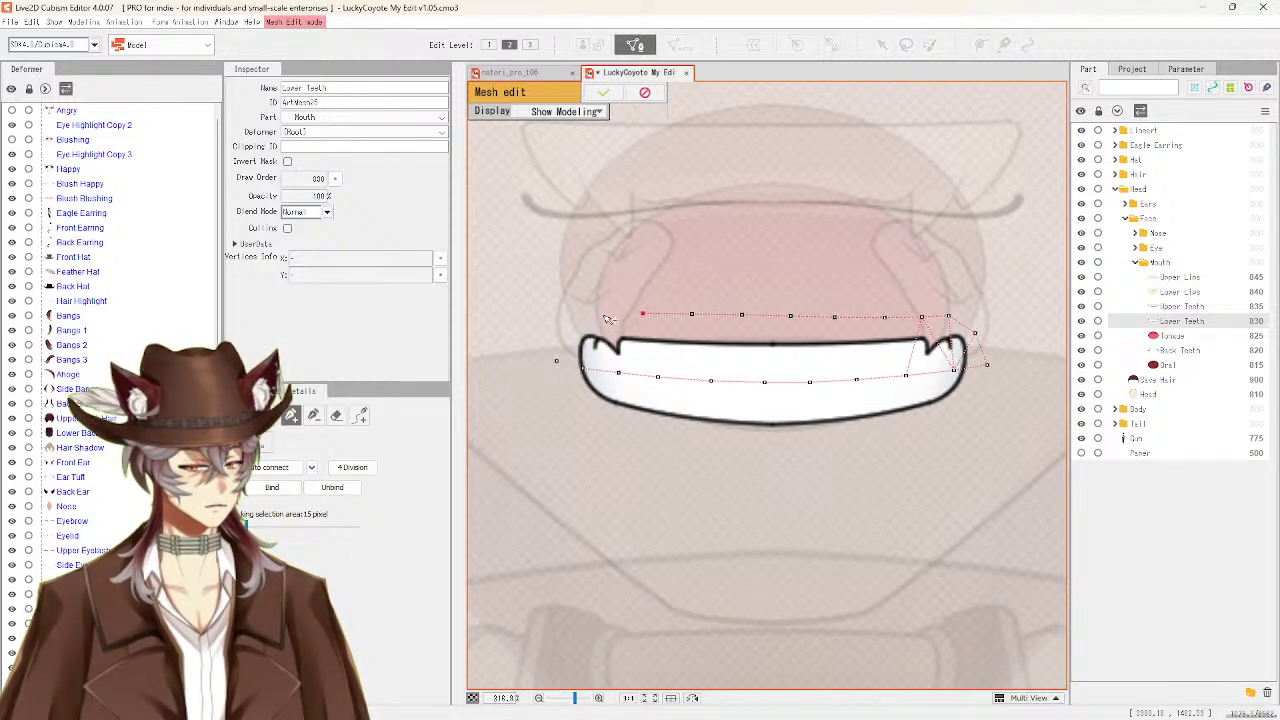
click(602, 314)
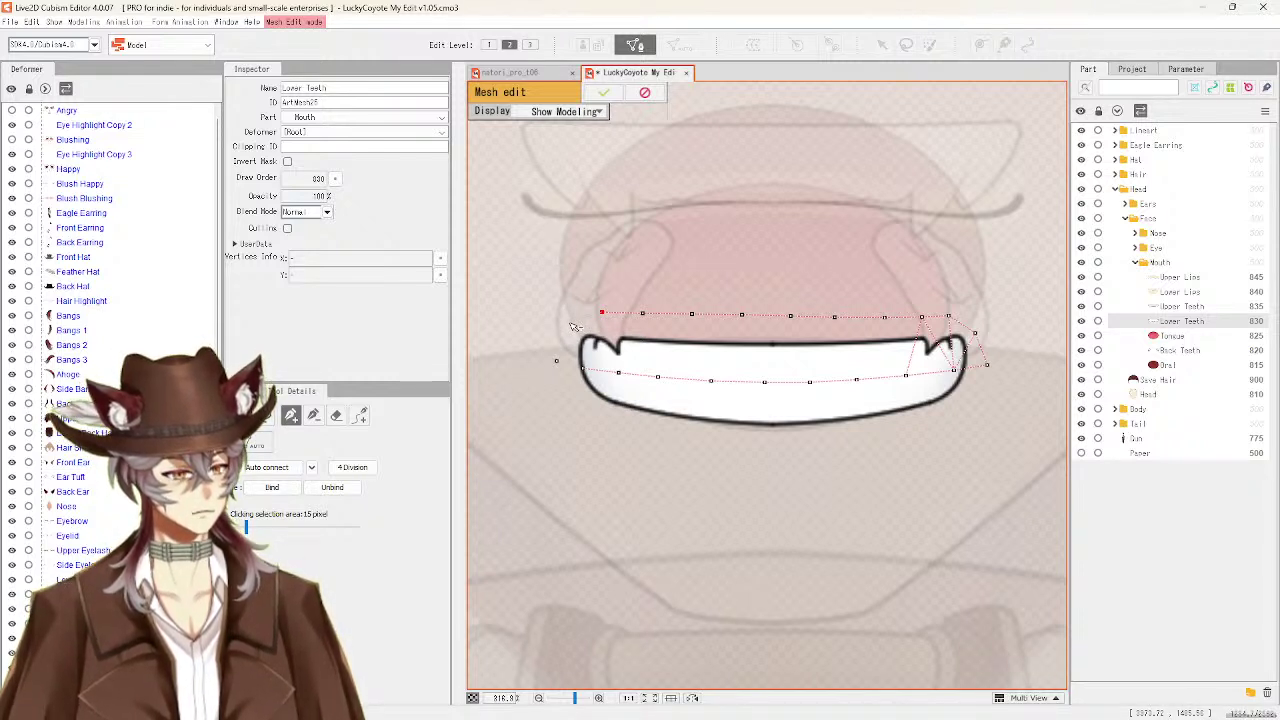
click(568, 322)
click(556, 360)
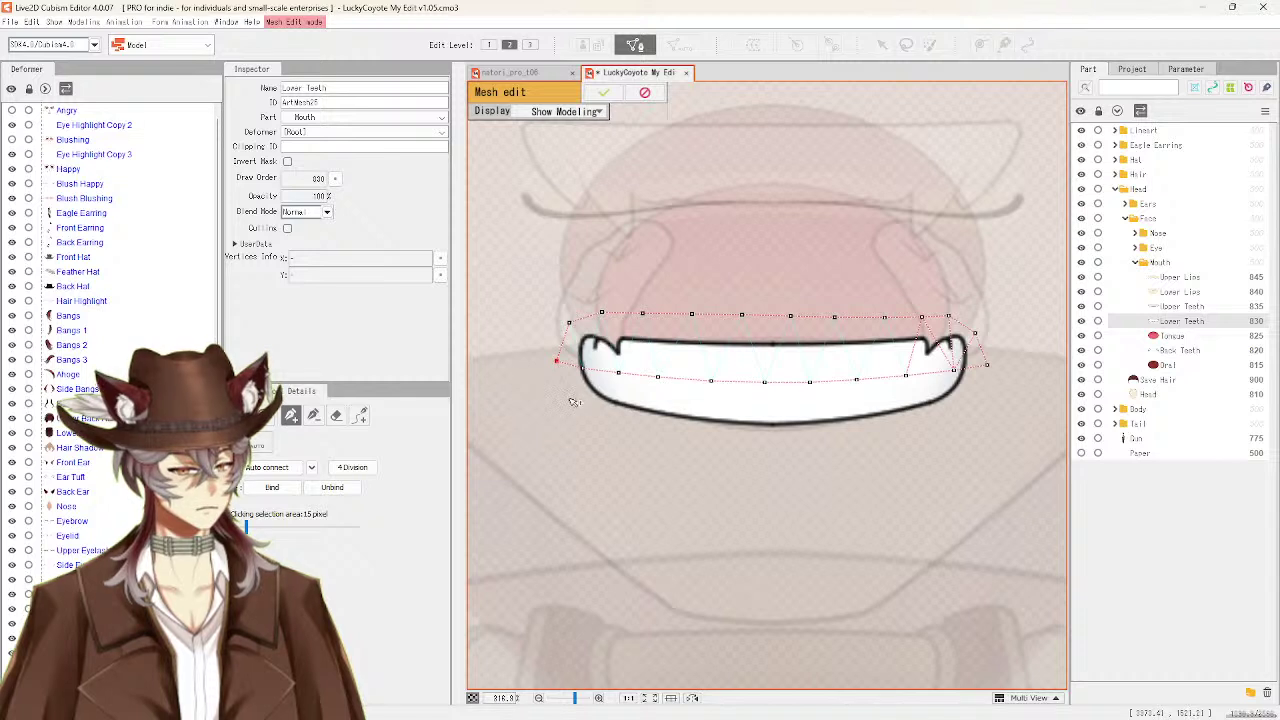
Add a row of vertices just below the lower teeth from the outer left vertex, ending at the middle row's right end
click(568, 401)
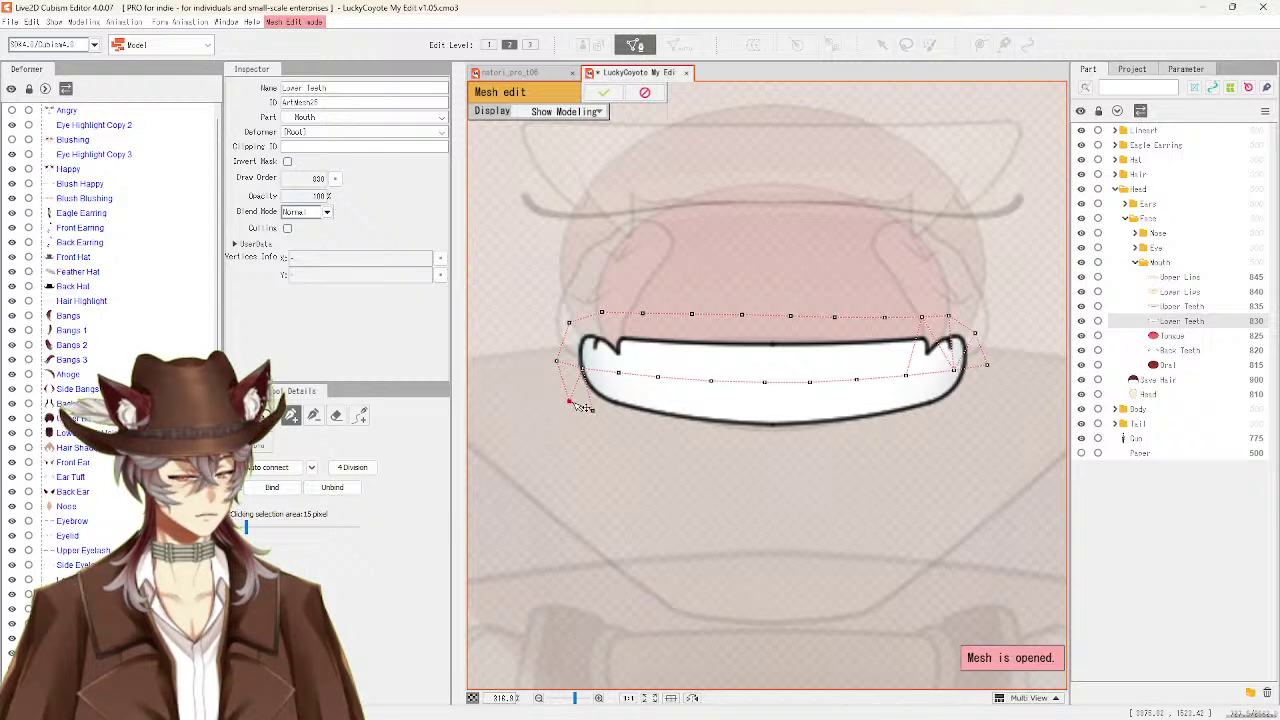
click(633, 422)
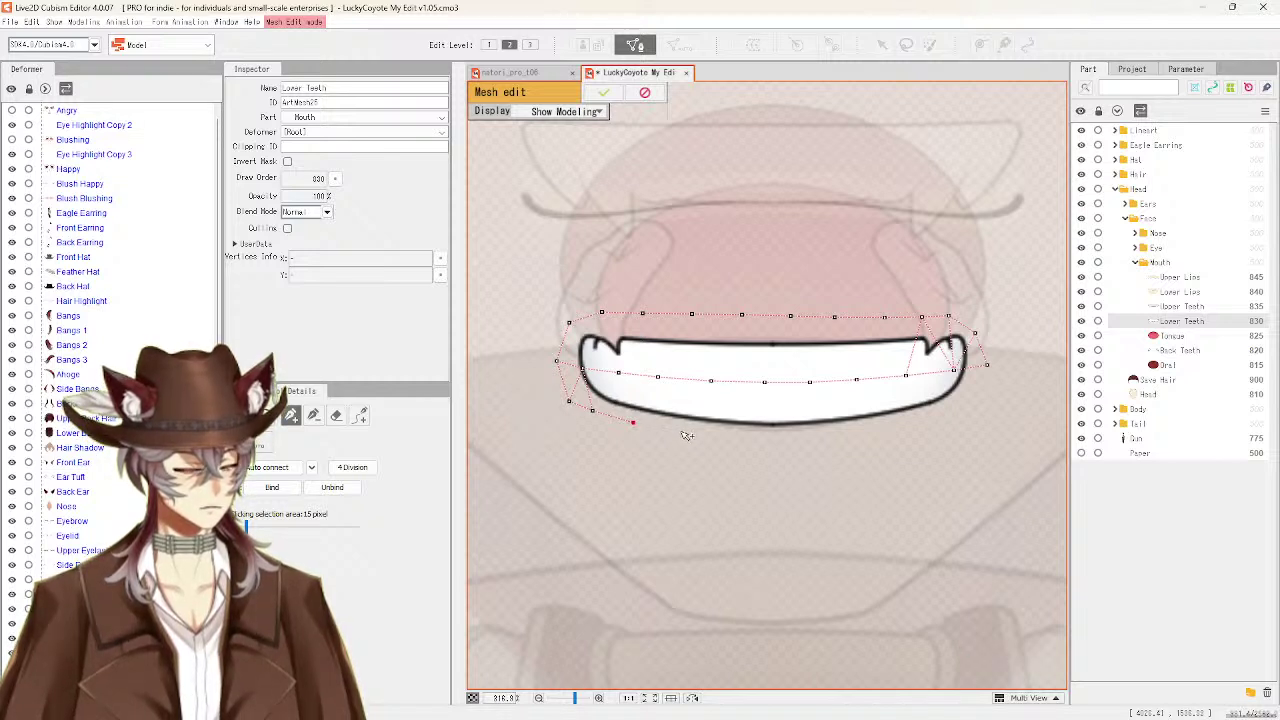
click(680, 431)
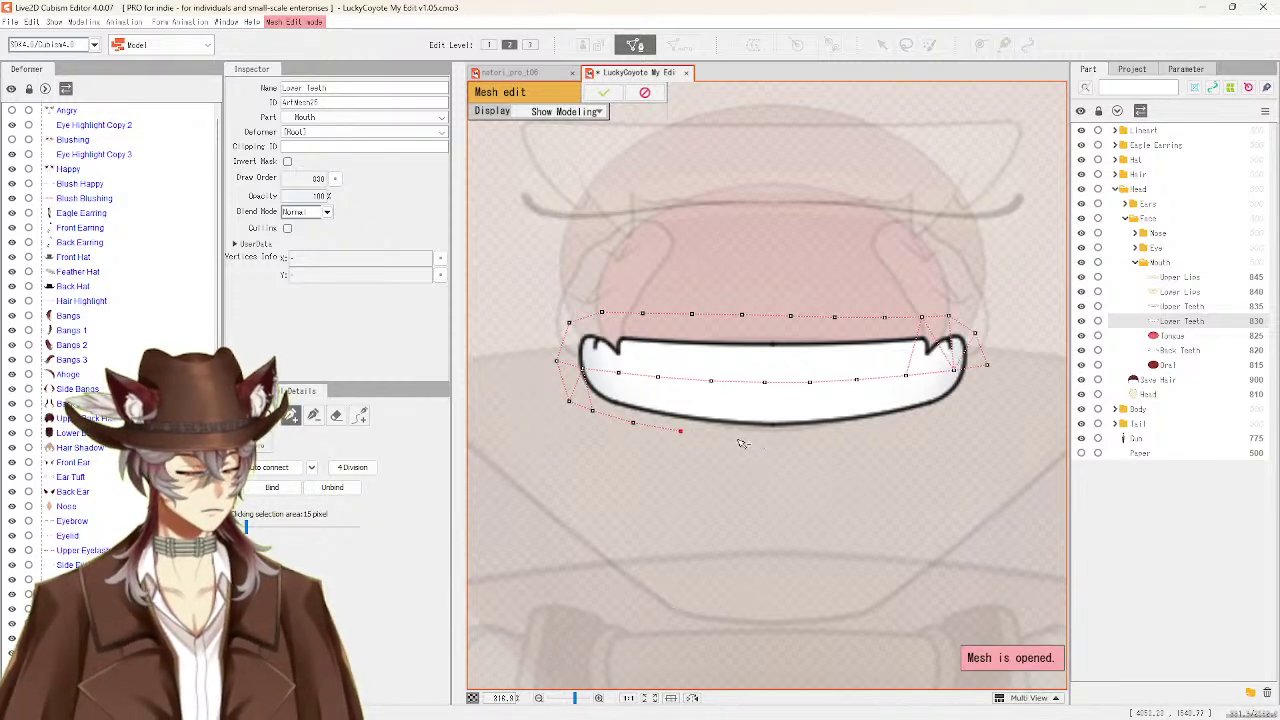
click(793, 436)
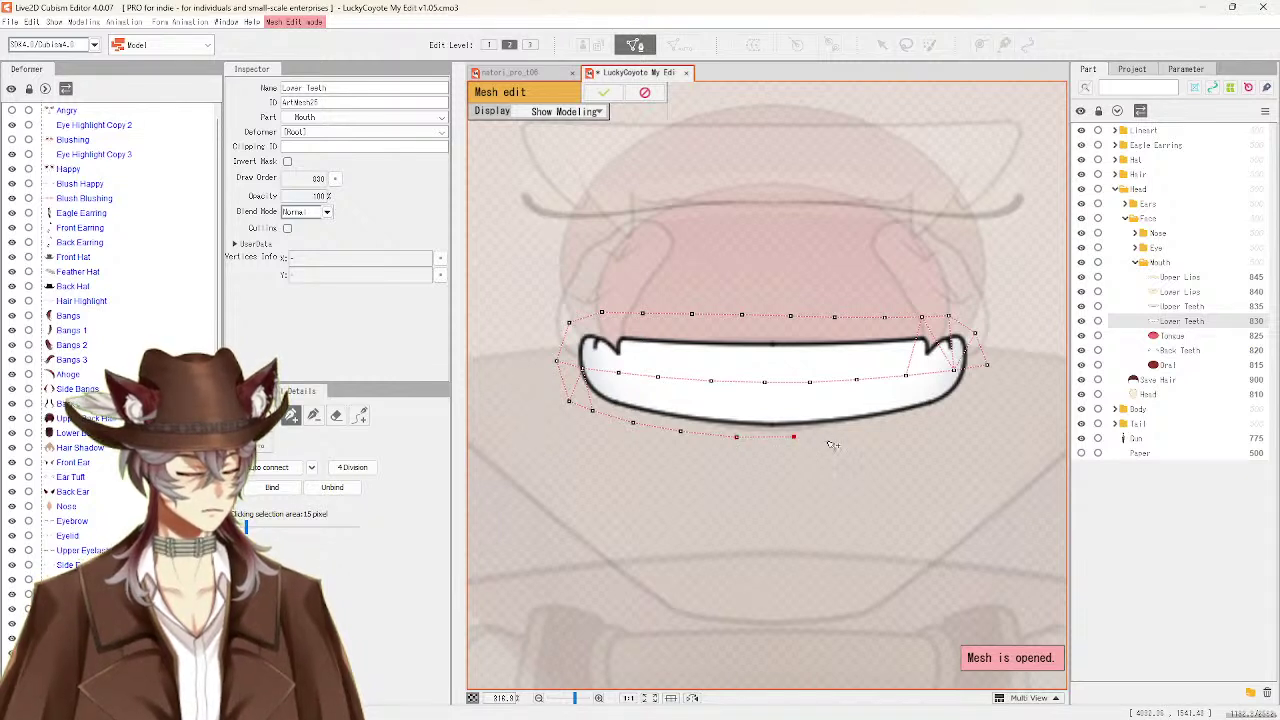
click(840, 432)
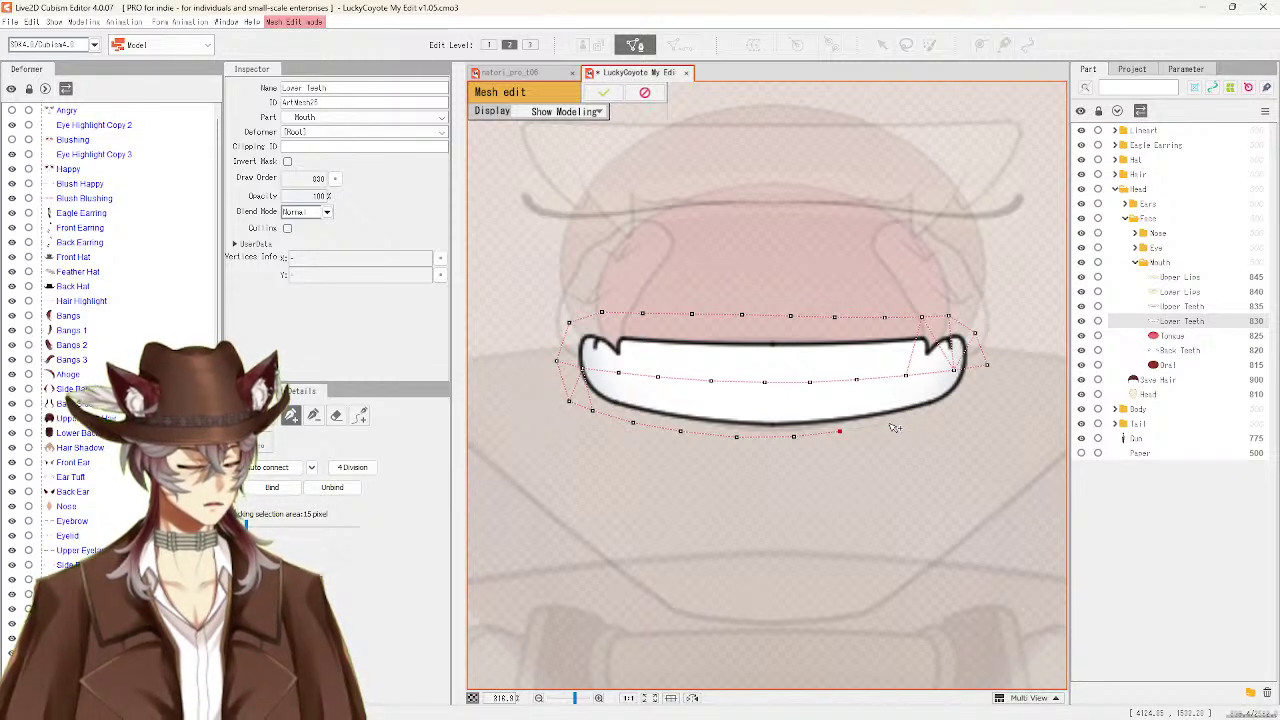
click(887, 424)
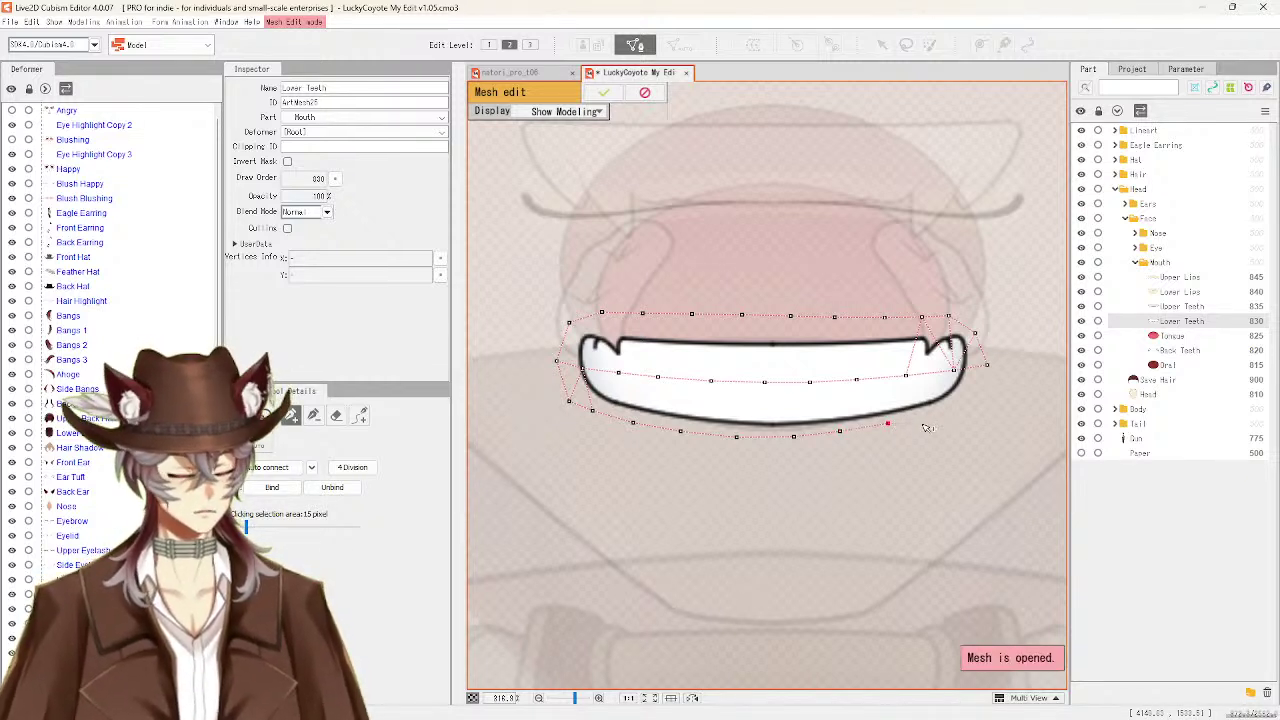
click(937, 410)
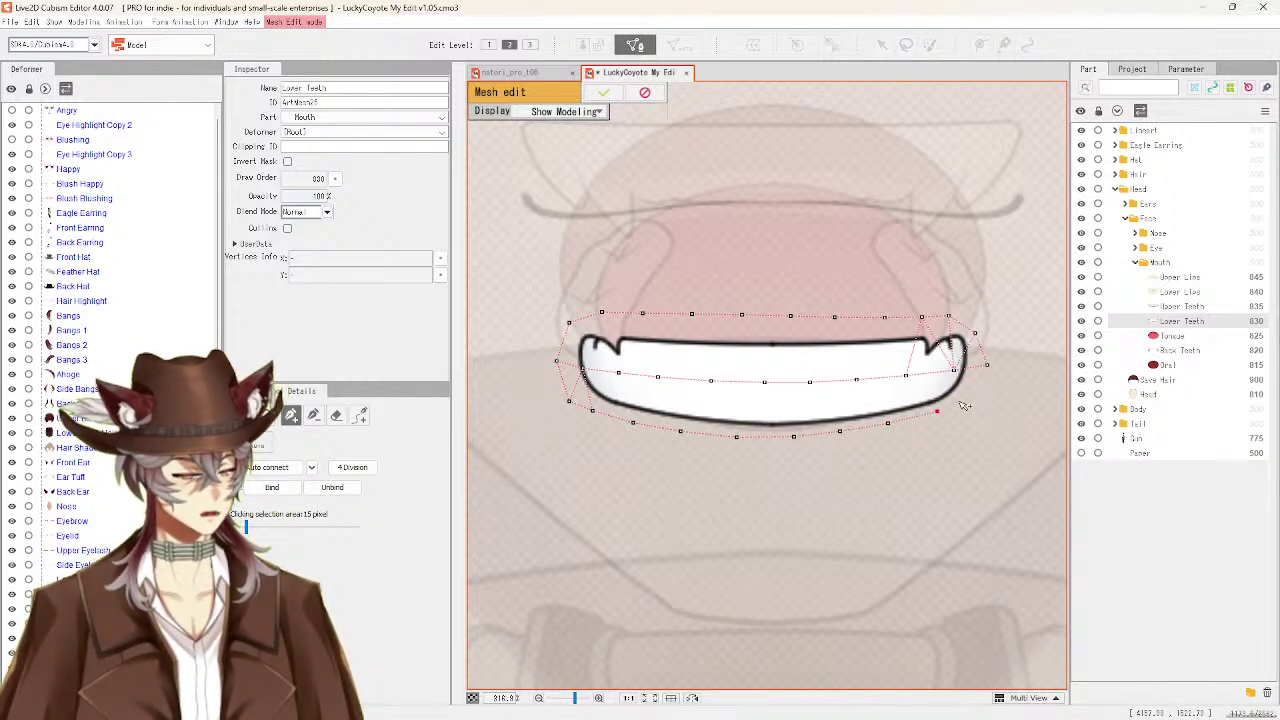
click(958, 400)
click(954, 370)
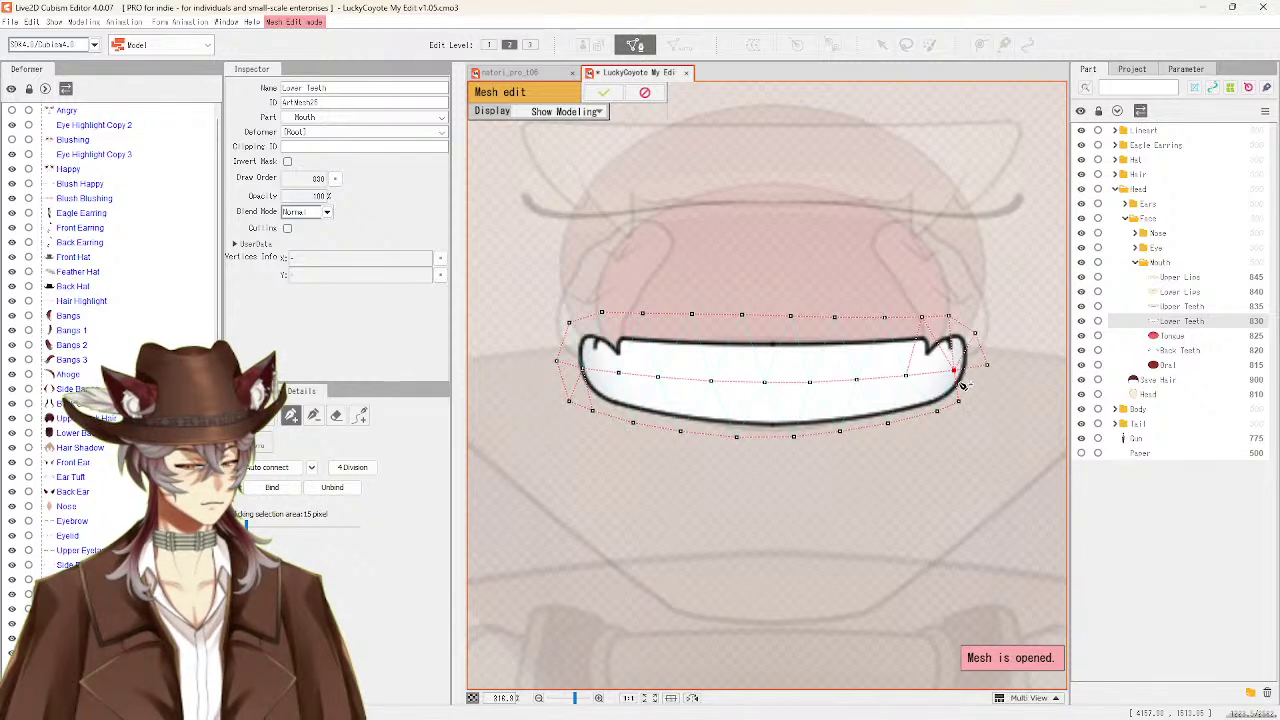
Close the mesh outline around the teeth's right end with one more vertex and adjust the neighbouring outline vertices
click(987, 365)
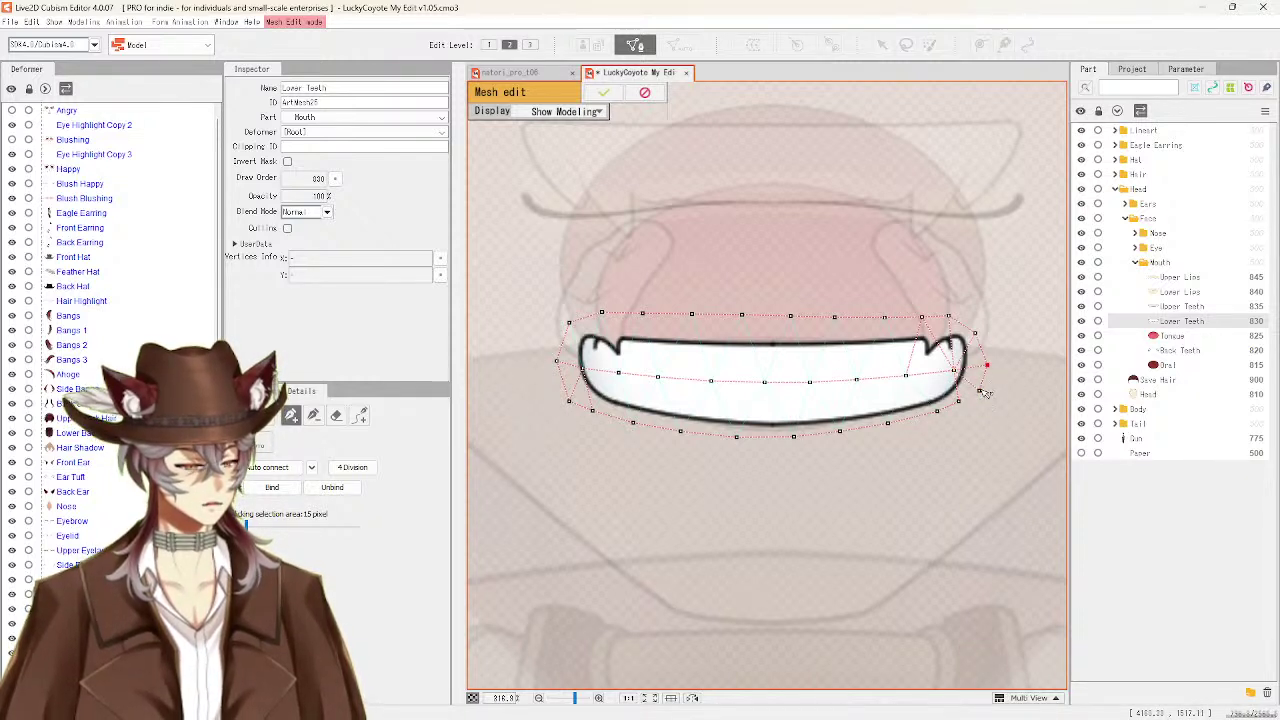
click(960, 401)
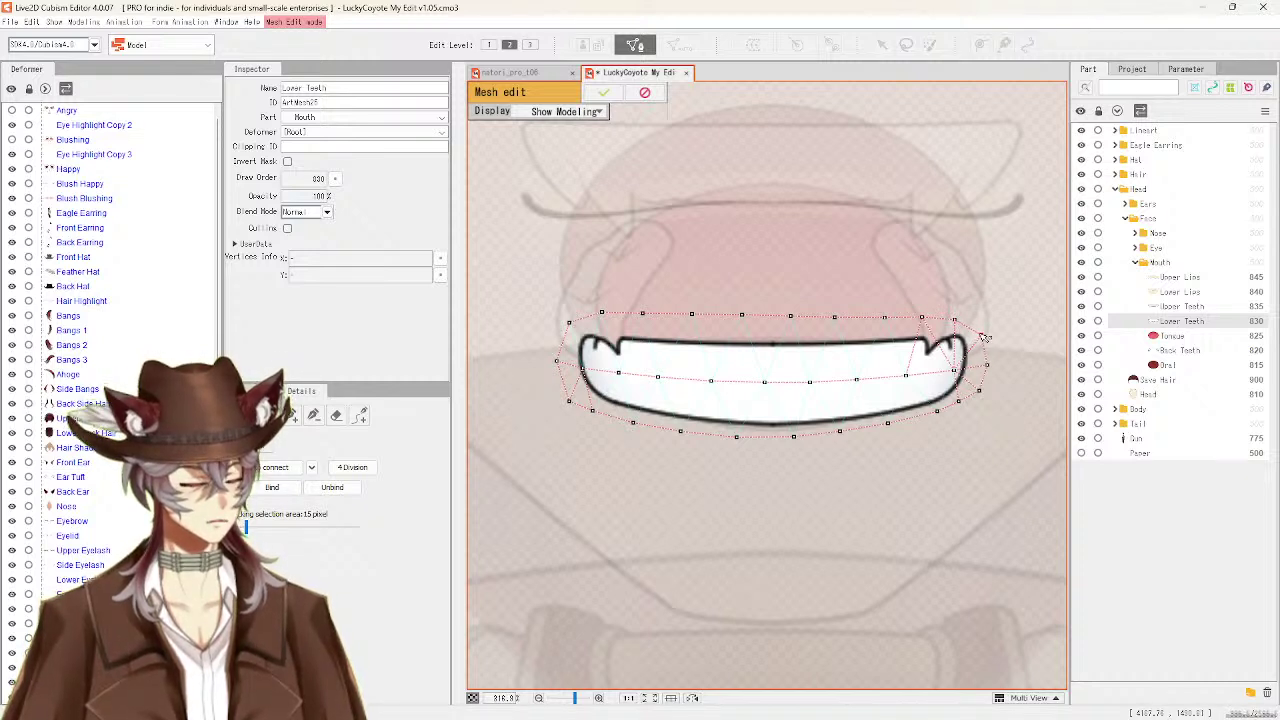
click(980, 338)
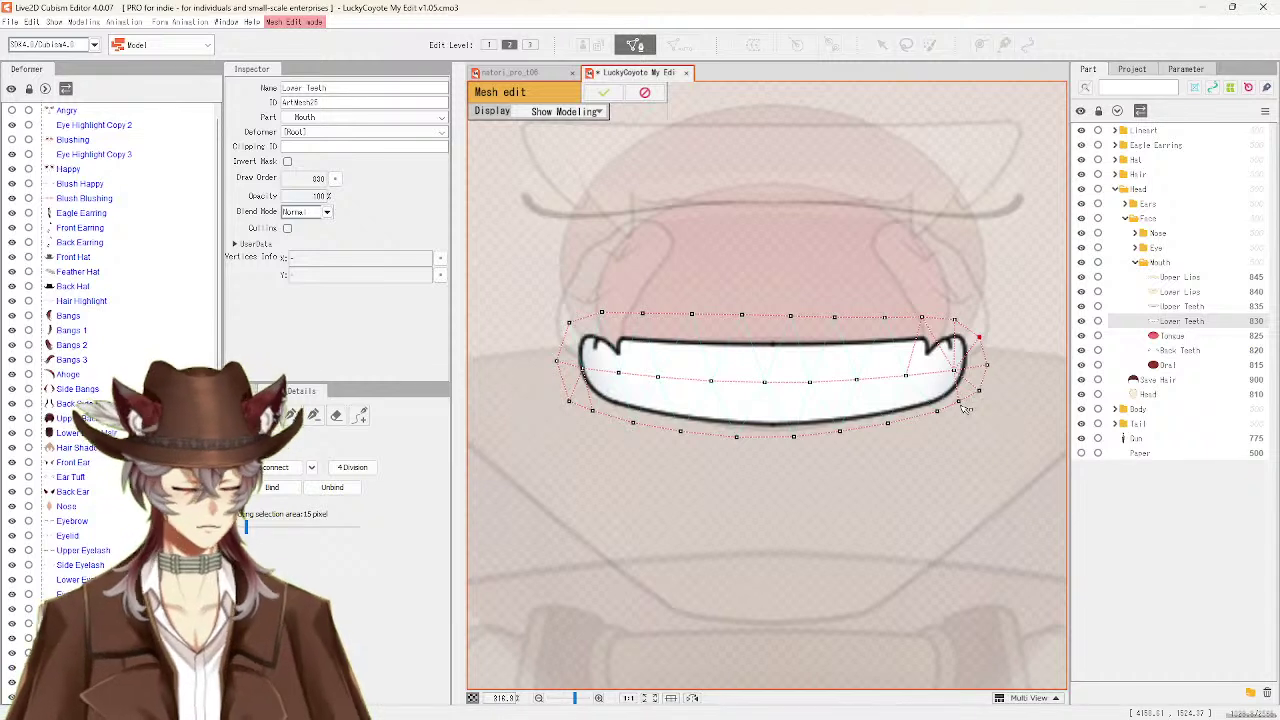
click(961, 404)
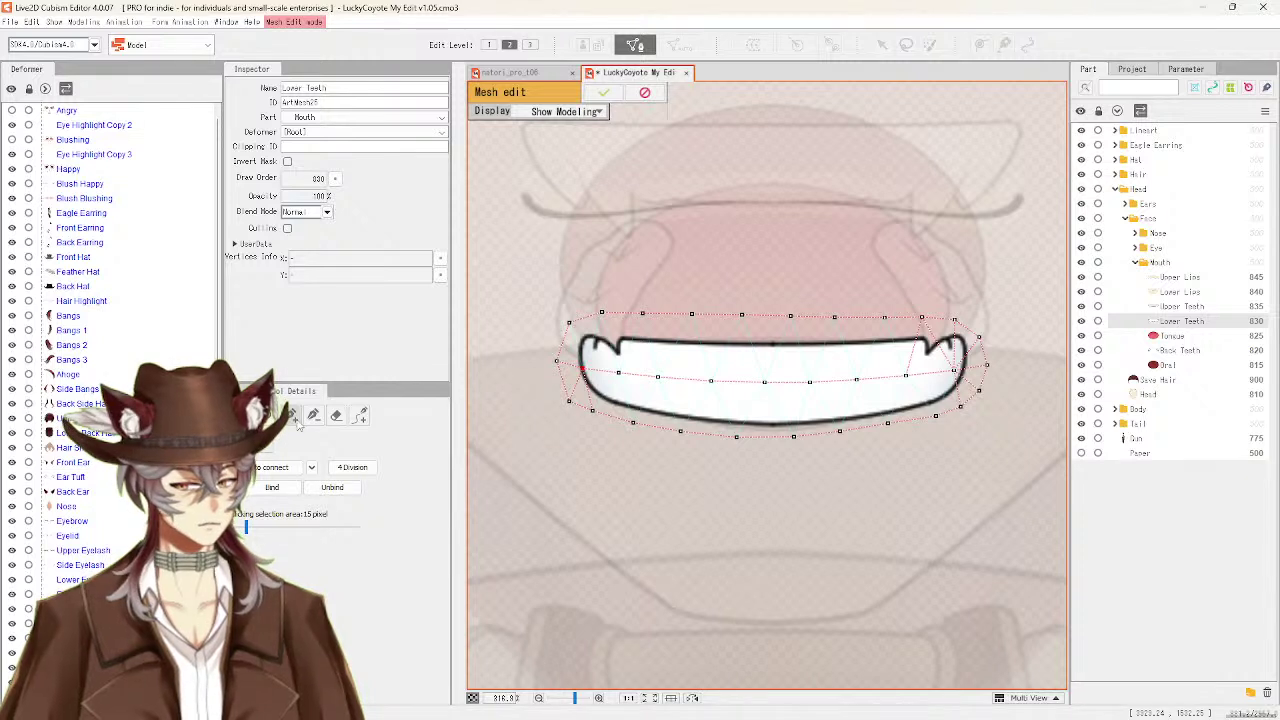
Connect the upper-left outline vertices to the middle row's left end and auto-connect the whole mesh into triangles
click(569, 324)
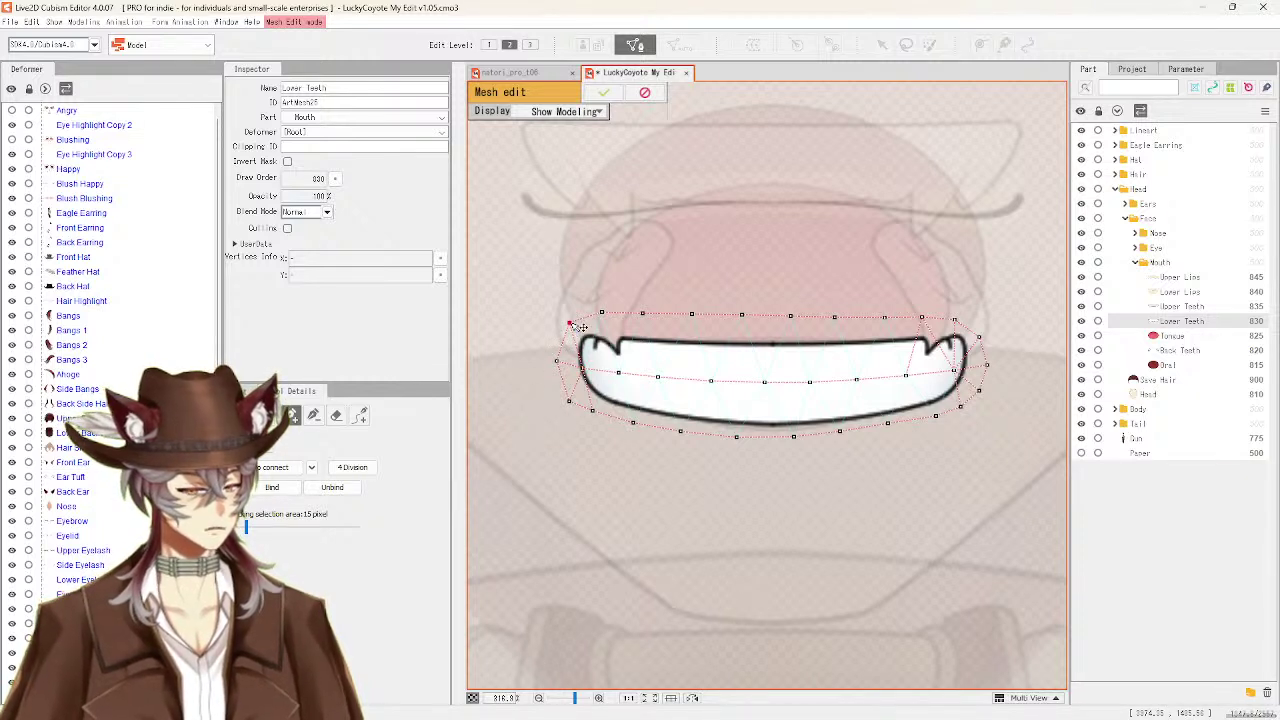
click(602, 313)
click(584, 373)
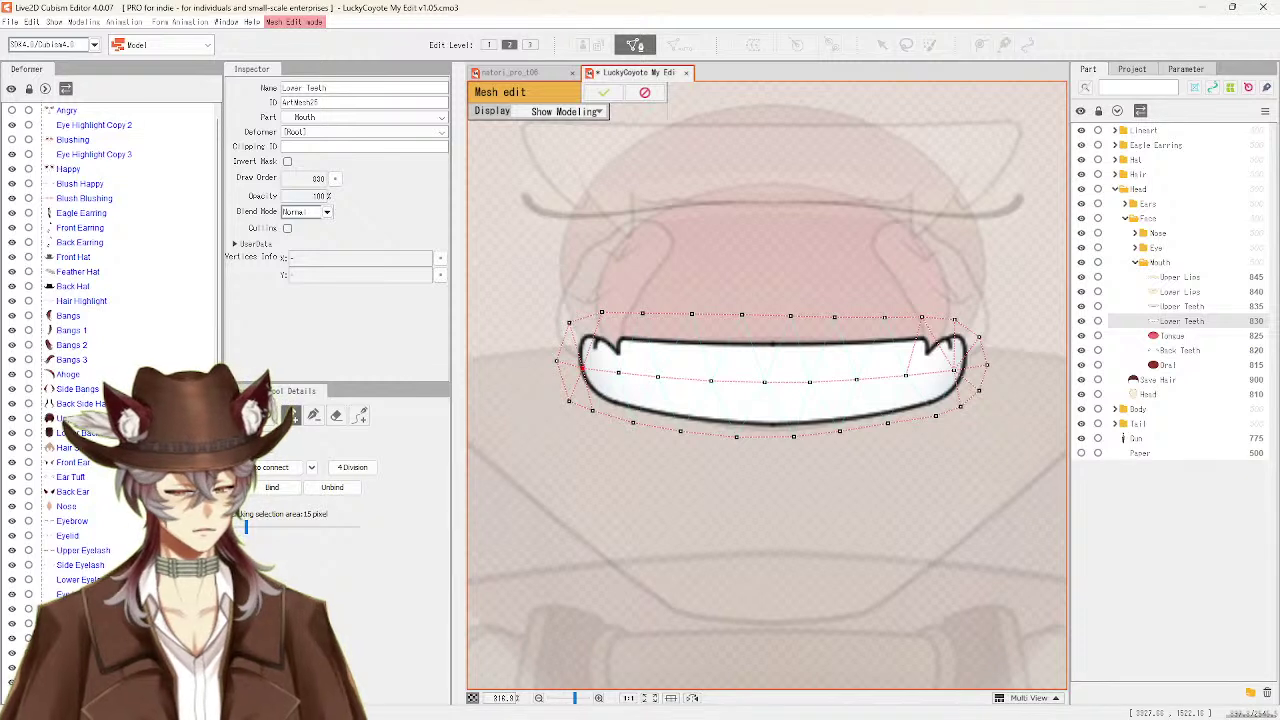
click(273, 467)
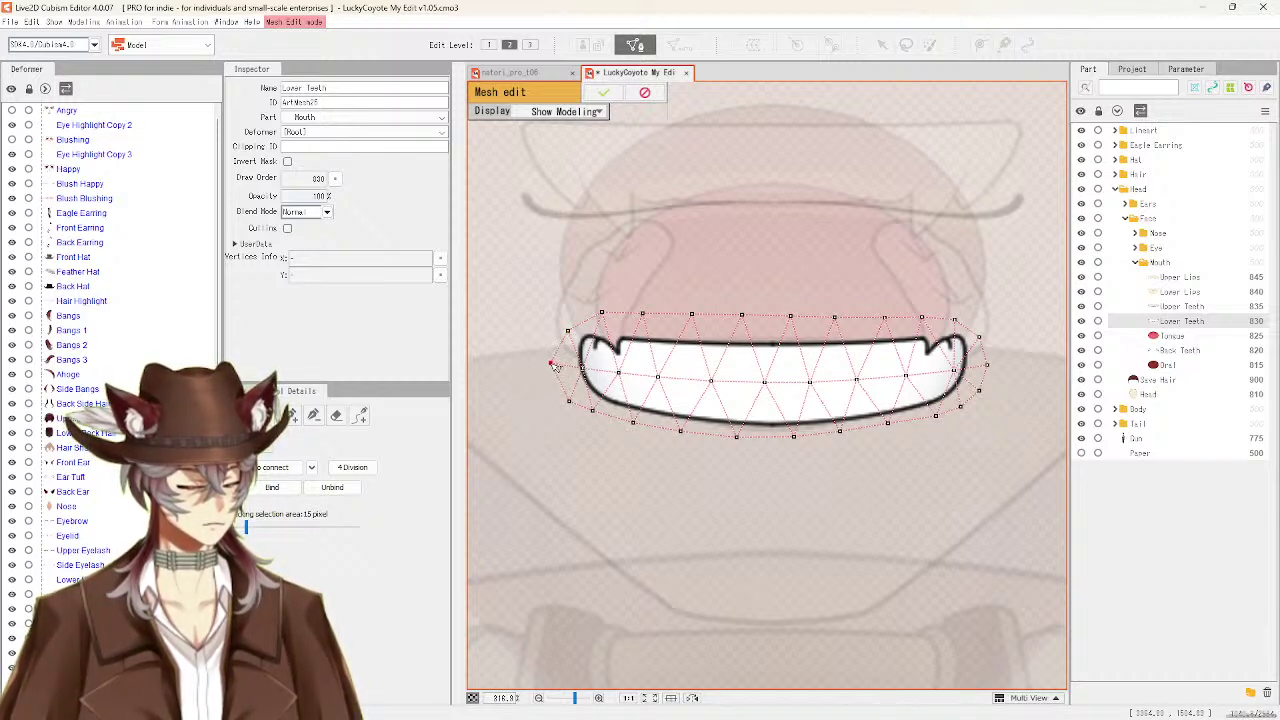
Lower the left half of the upper vertex row closer to the lower teeth's top edge
drag(602, 312, 602, 325)
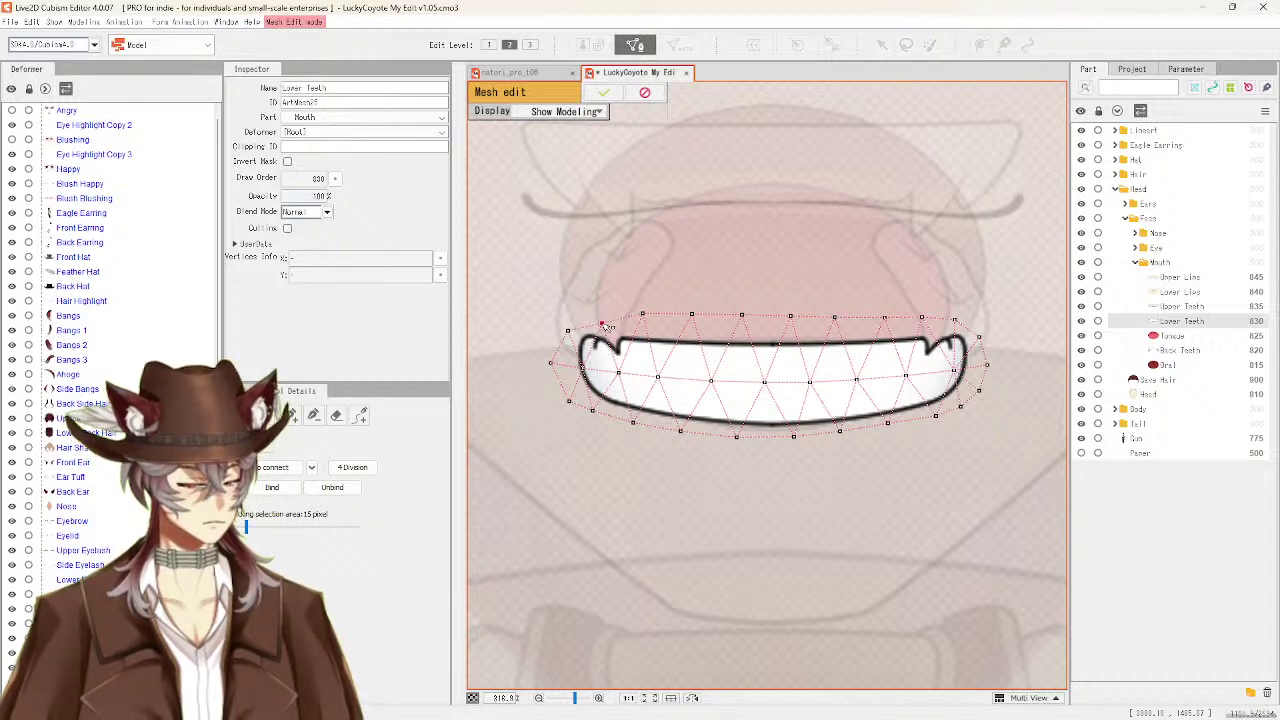
drag(646, 317, 648, 330)
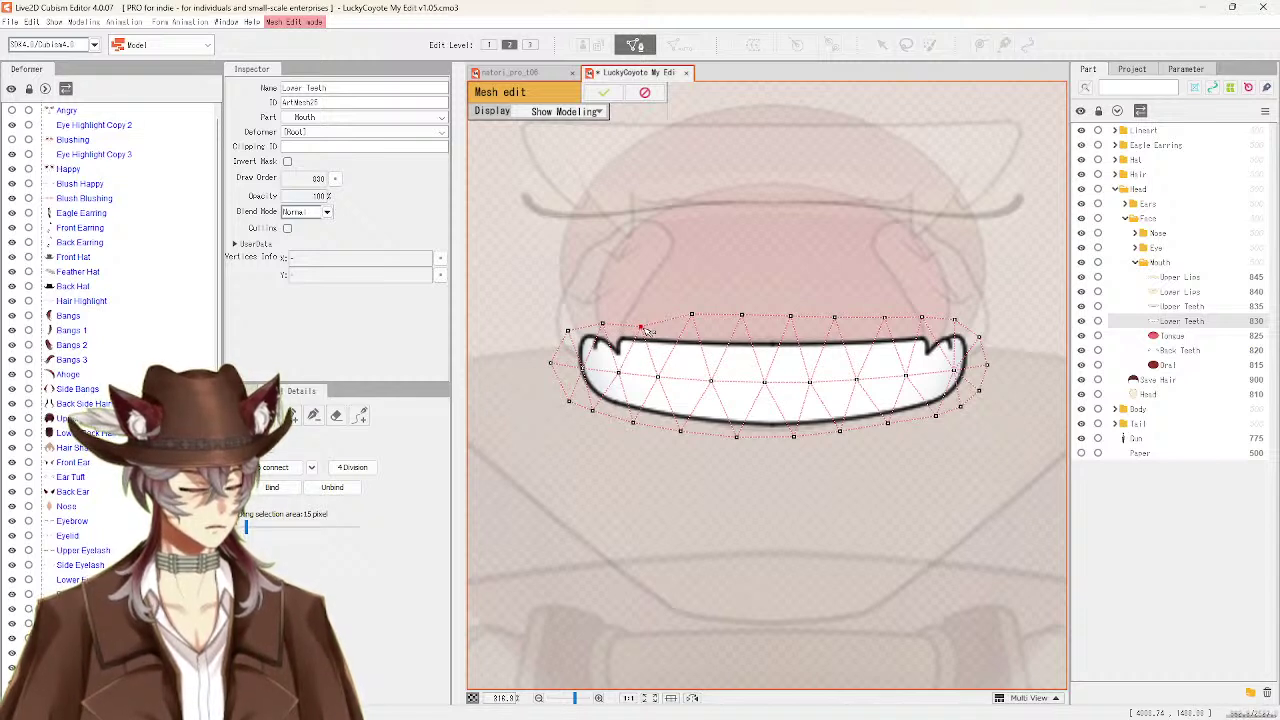
drag(691, 316, 696, 331)
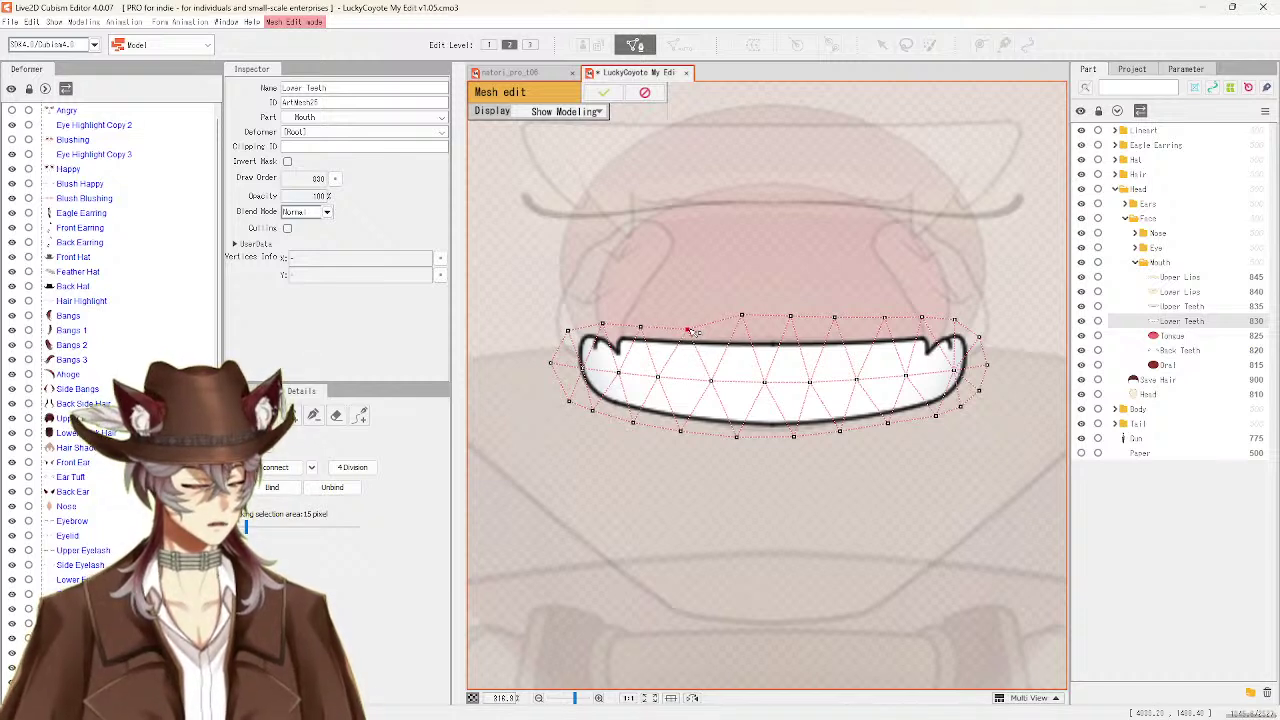
drag(745, 318, 741, 336)
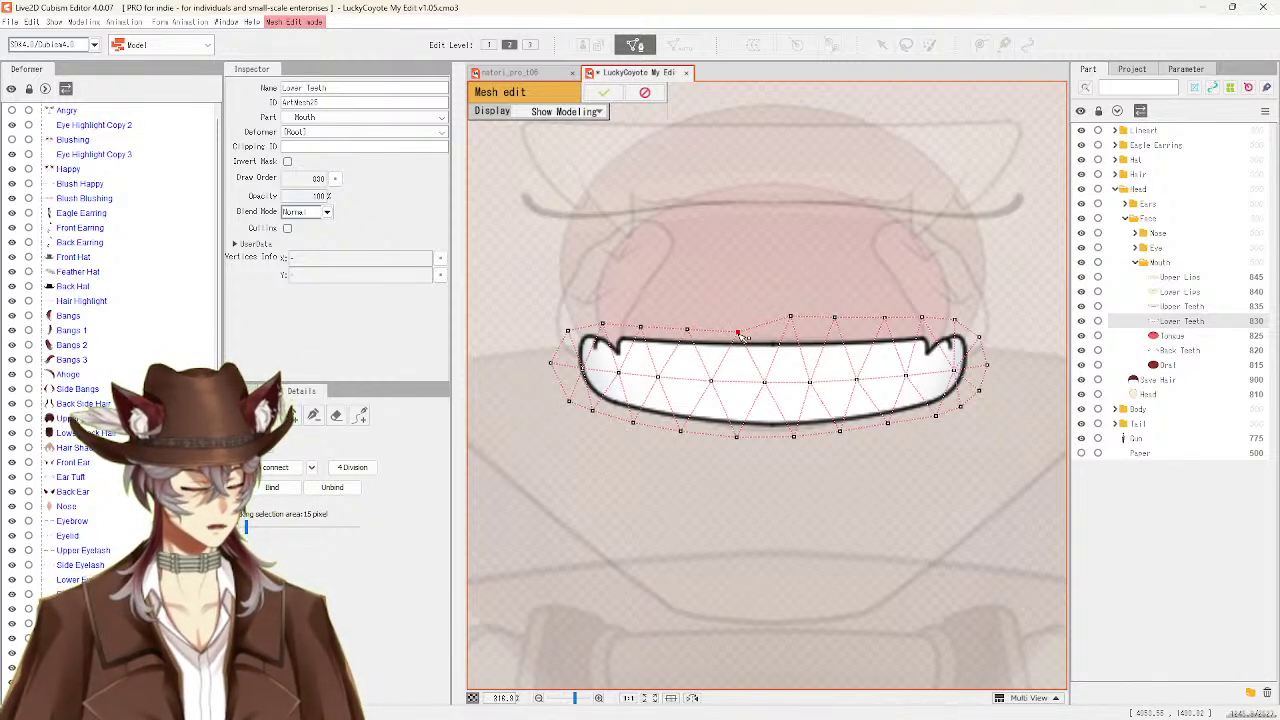
Shift the vertices near the centre of the middle, lower and upper rows slightly right to even out the triangles
click(770, 383)
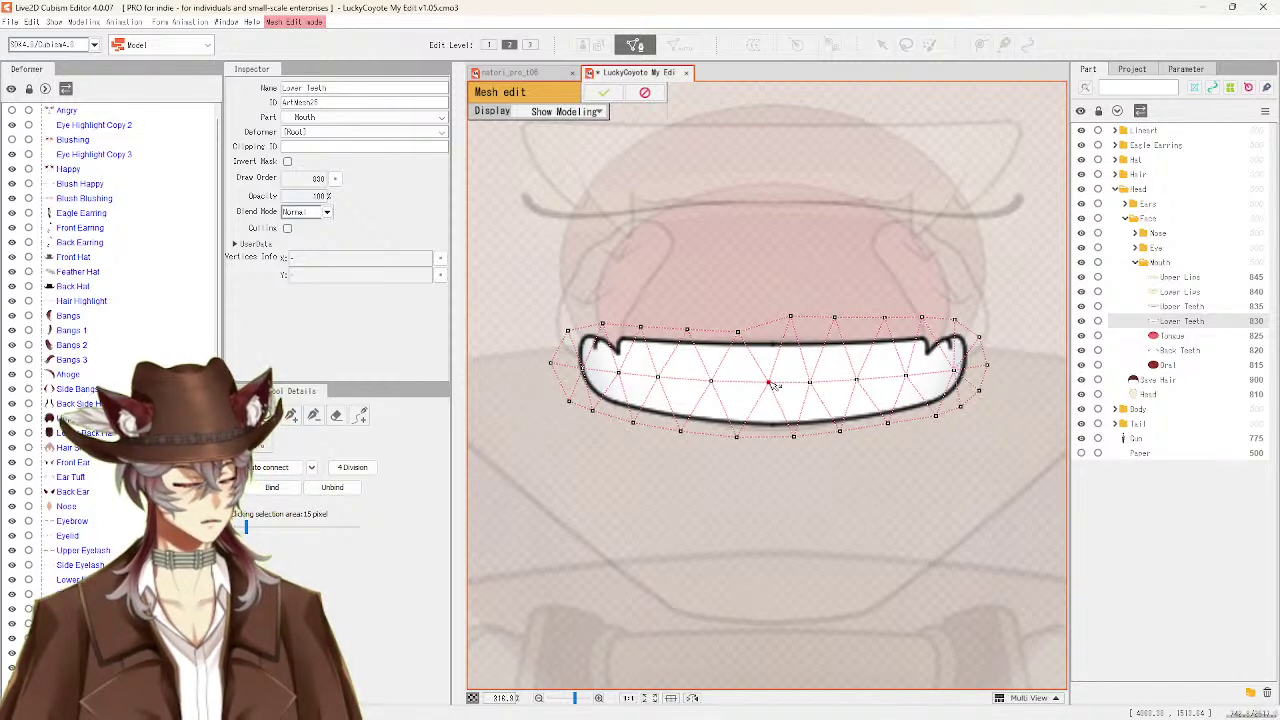
drag(775, 385, 777, 385)
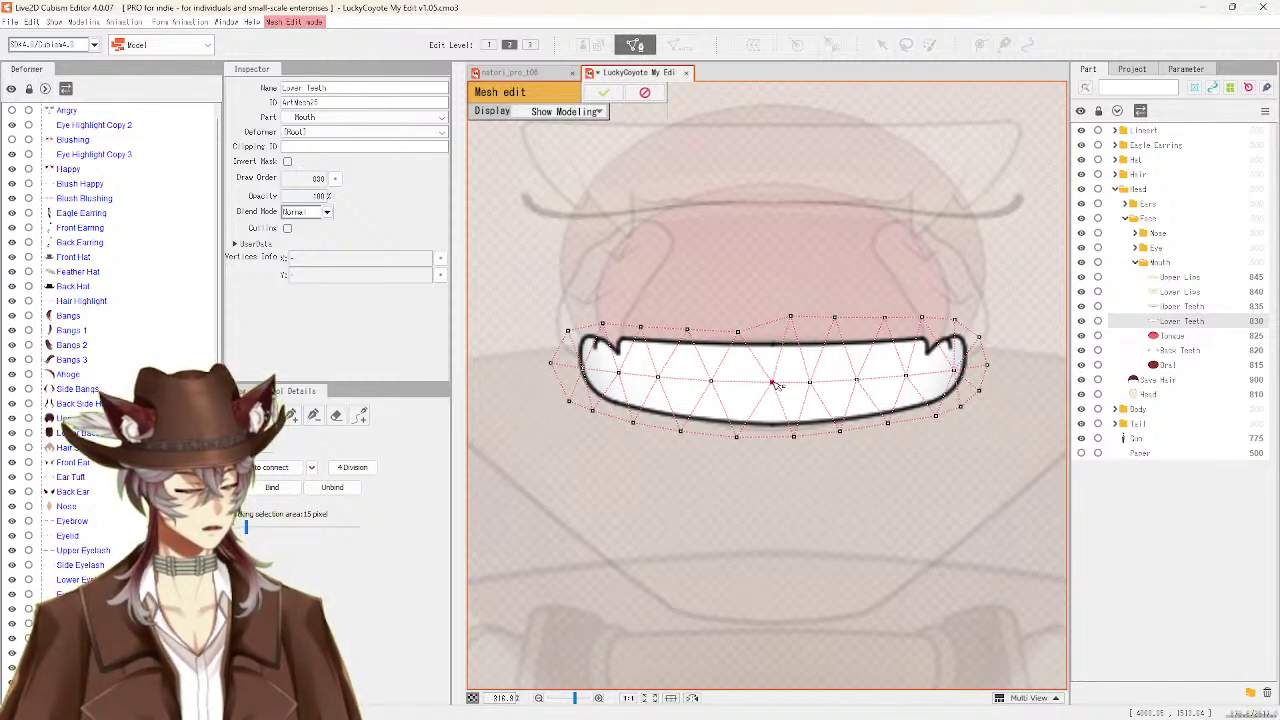
click(738, 438)
drag(740, 439, 744, 440)
click(739, 332)
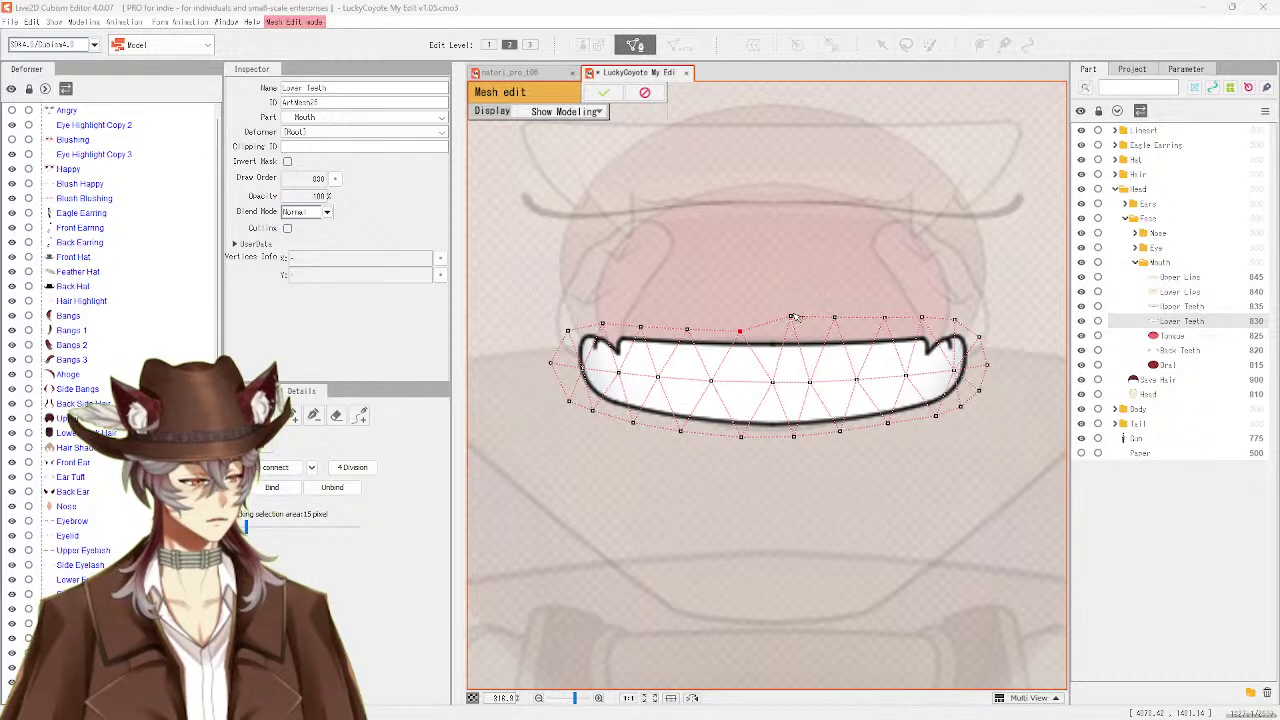
Lower the upper row's vertices right of centre to the same height as its left half
drag(792, 317, 796, 331)
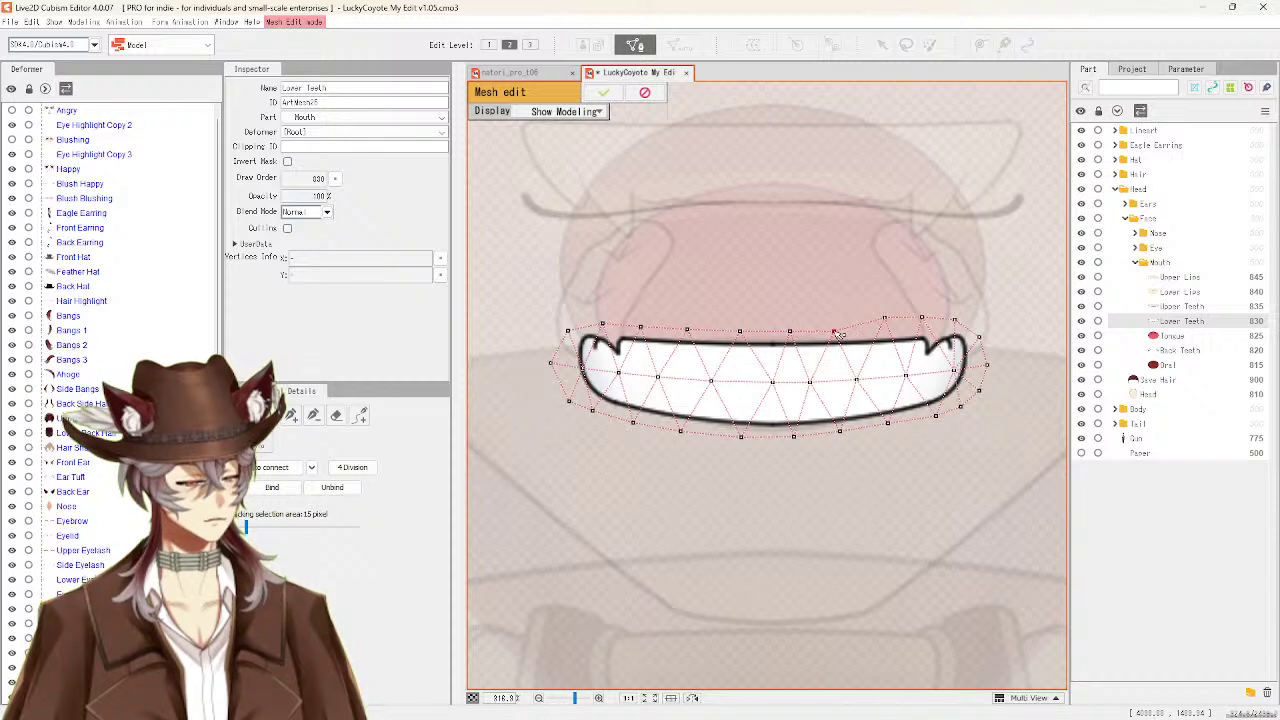
click(833, 331)
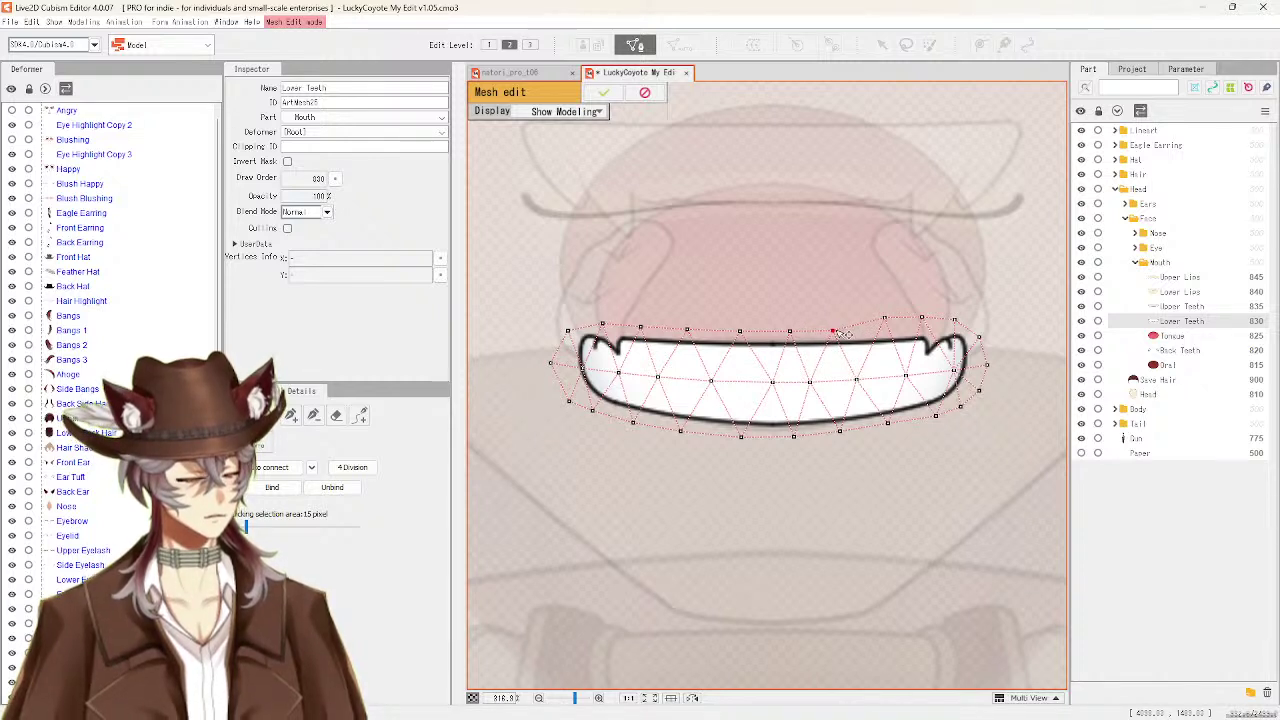
click(881, 329)
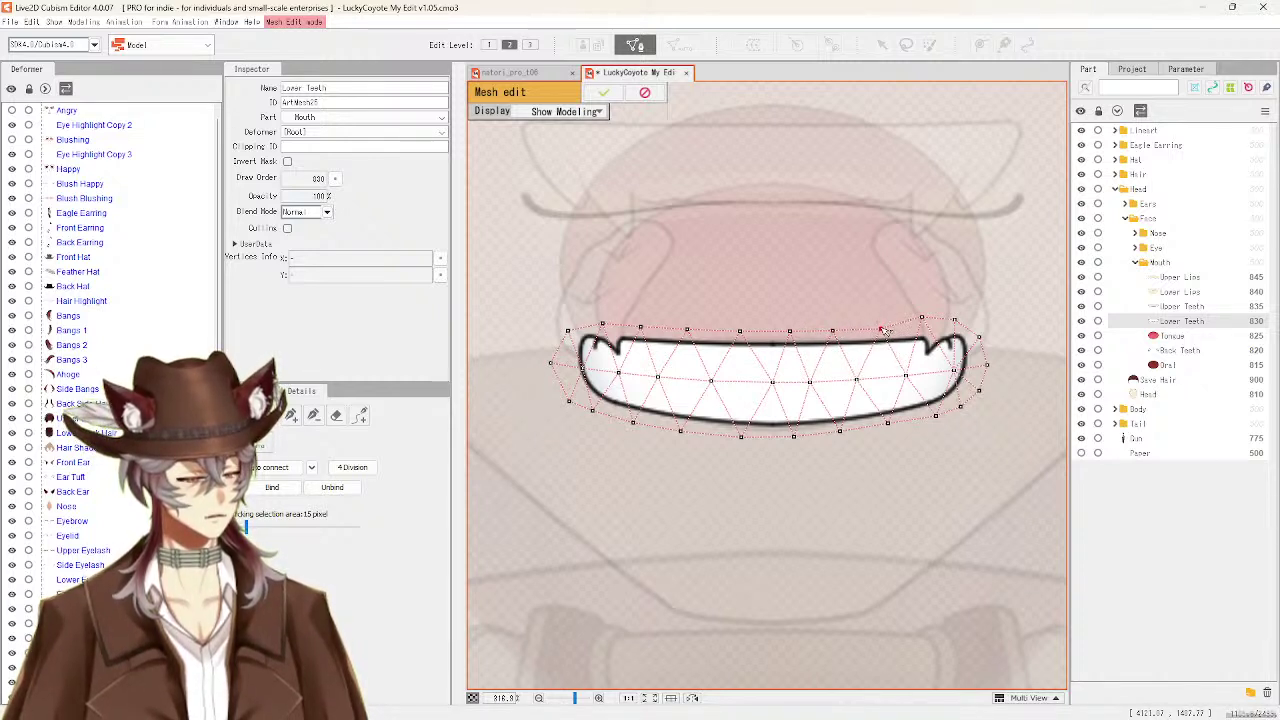
Fine-tune the outline vertices around both ends of the lower teeth and nudge the middle-row vertex right of centre
click(815, 383)
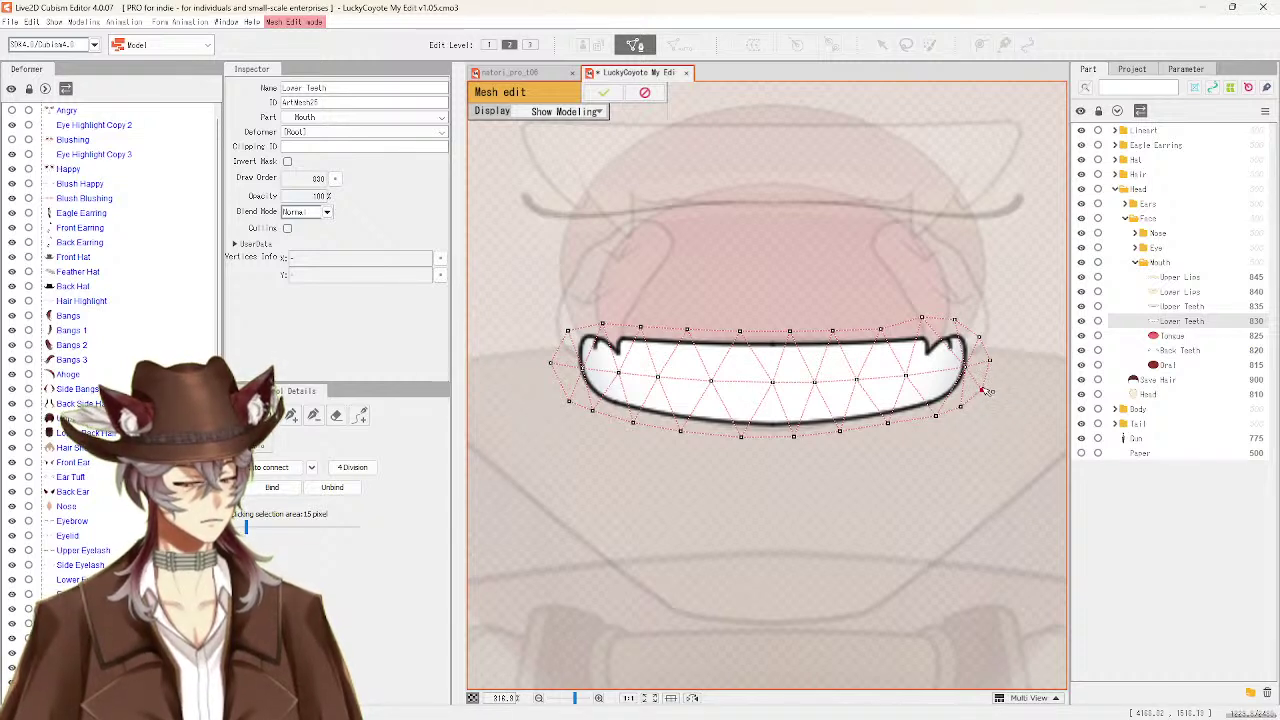
click(984, 388)
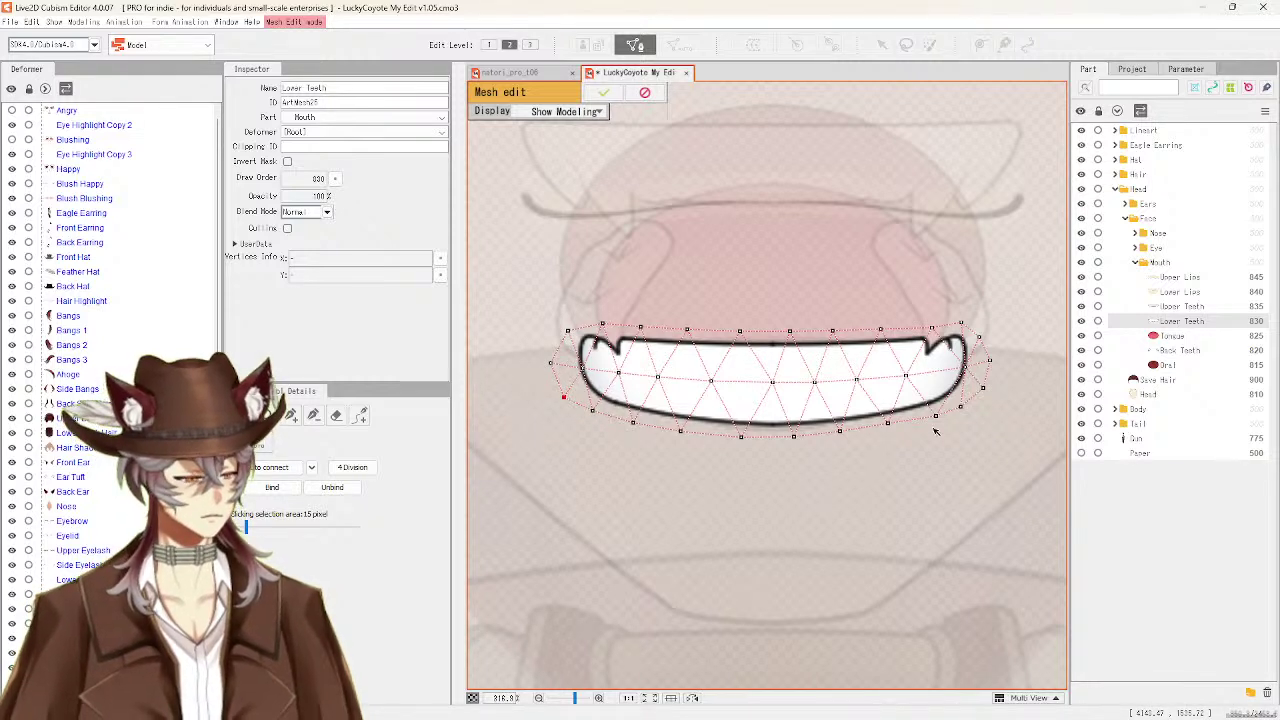
click(888, 423)
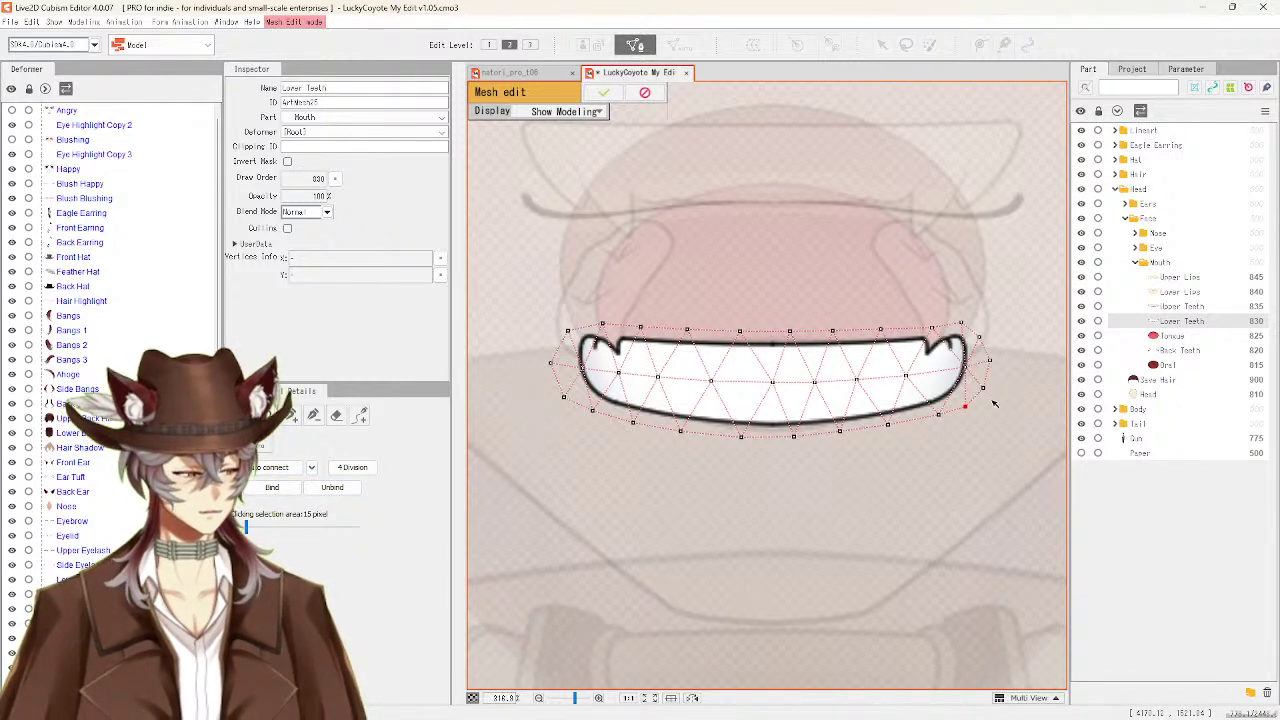
click(603, 325)
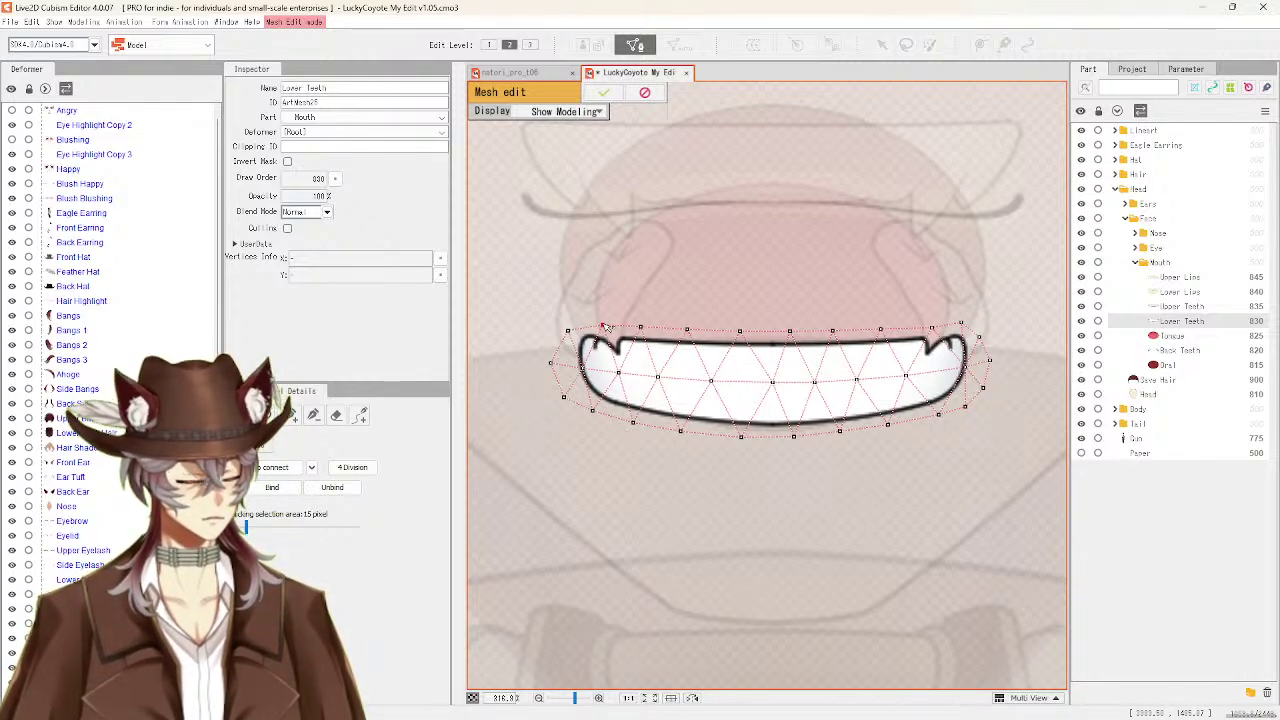
click(642, 329)
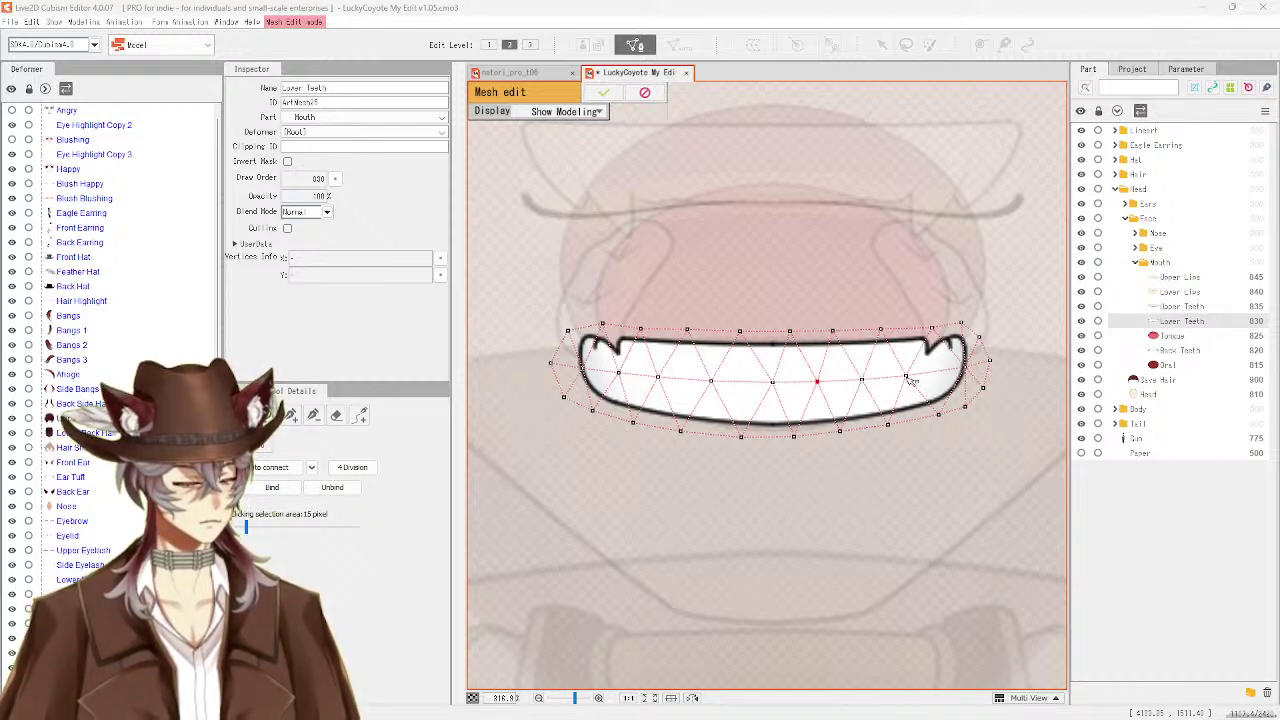
Space the middle-row vertices evenly across the lower teeth and apply the mesh edit
drag(908, 378, 876, 383)
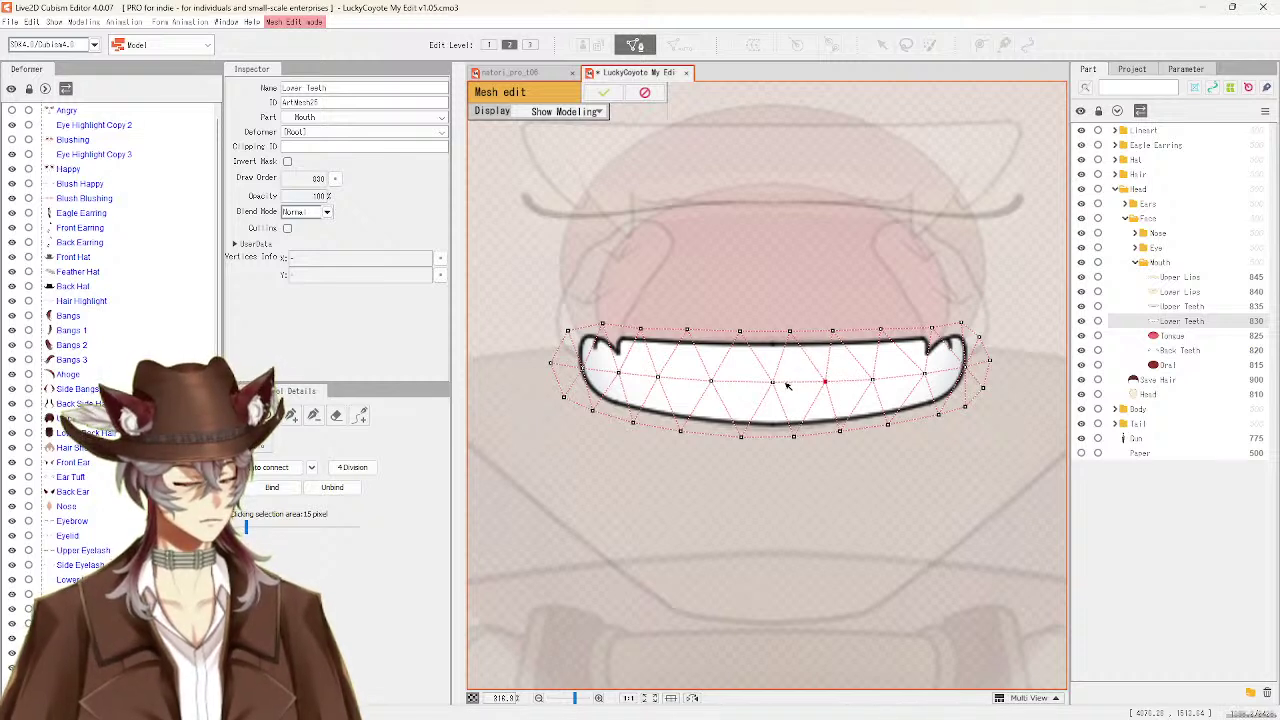
click(660, 378)
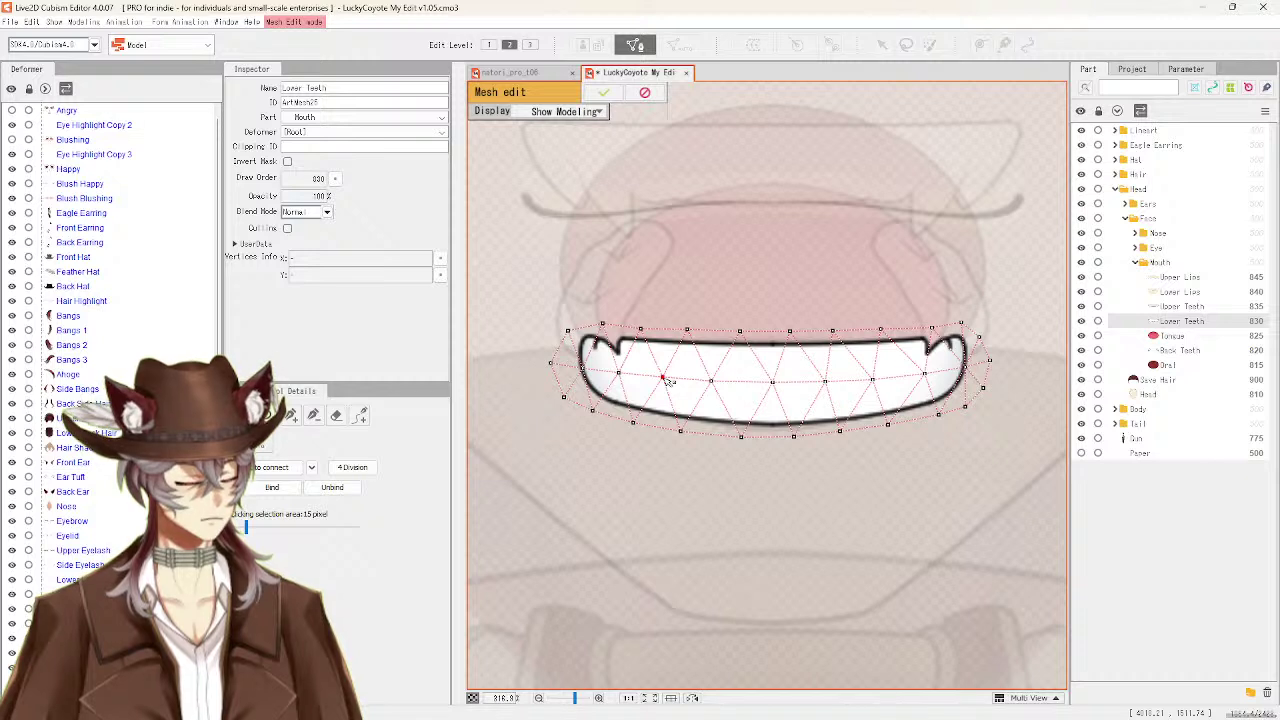
click(716, 381)
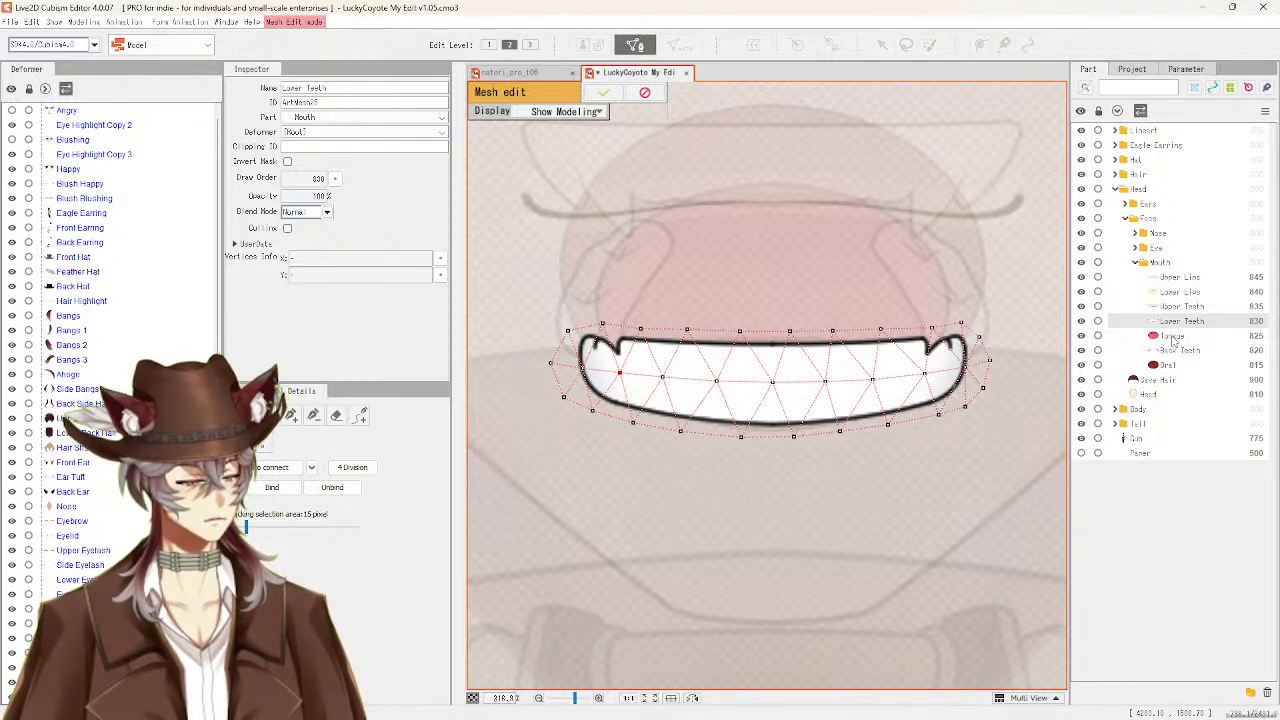
click(604, 92)
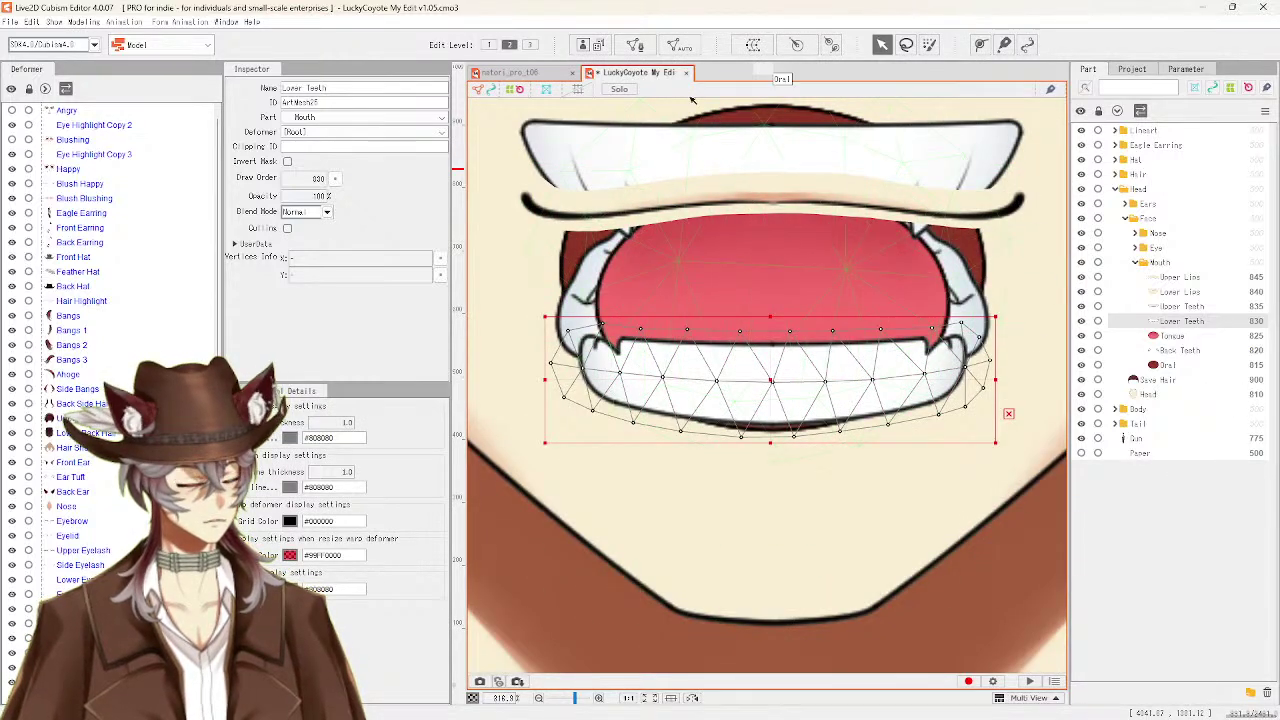
Open the Tongue part in manual mesh editing and erase its entire existing mesh
click(527, 75)
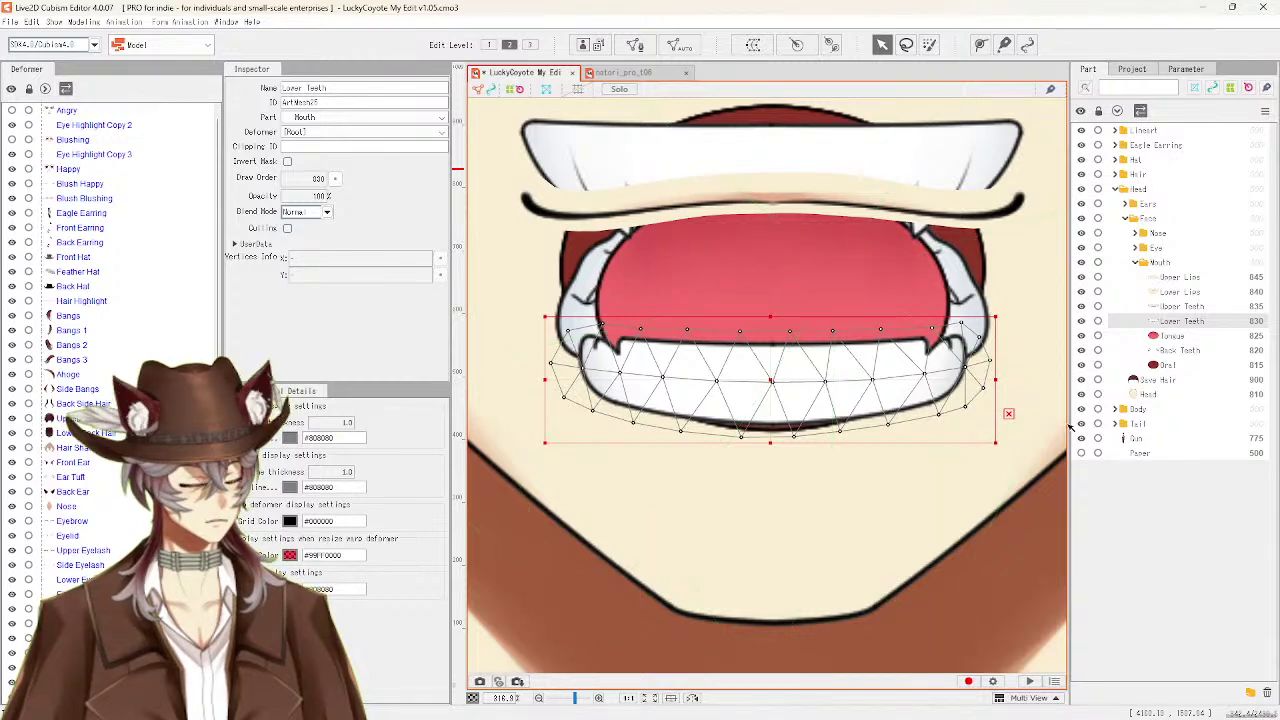
click(1168, 337)
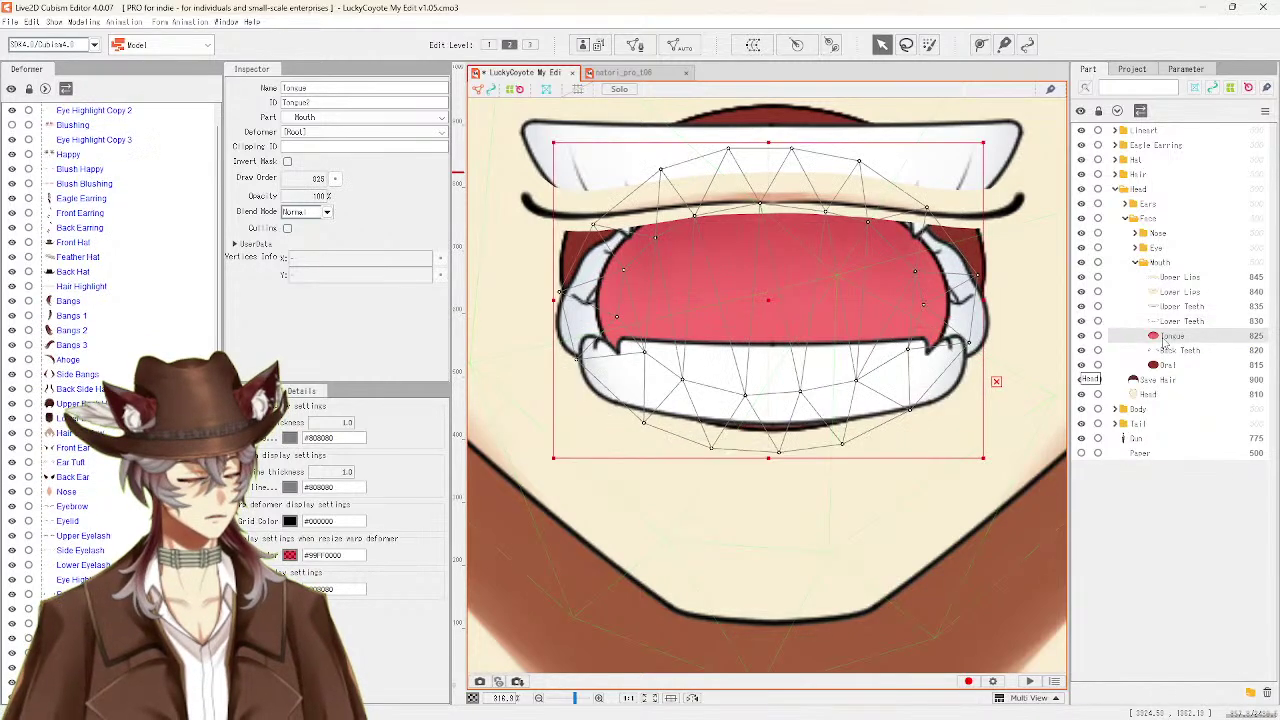
scroll(829, 310, down, 3)
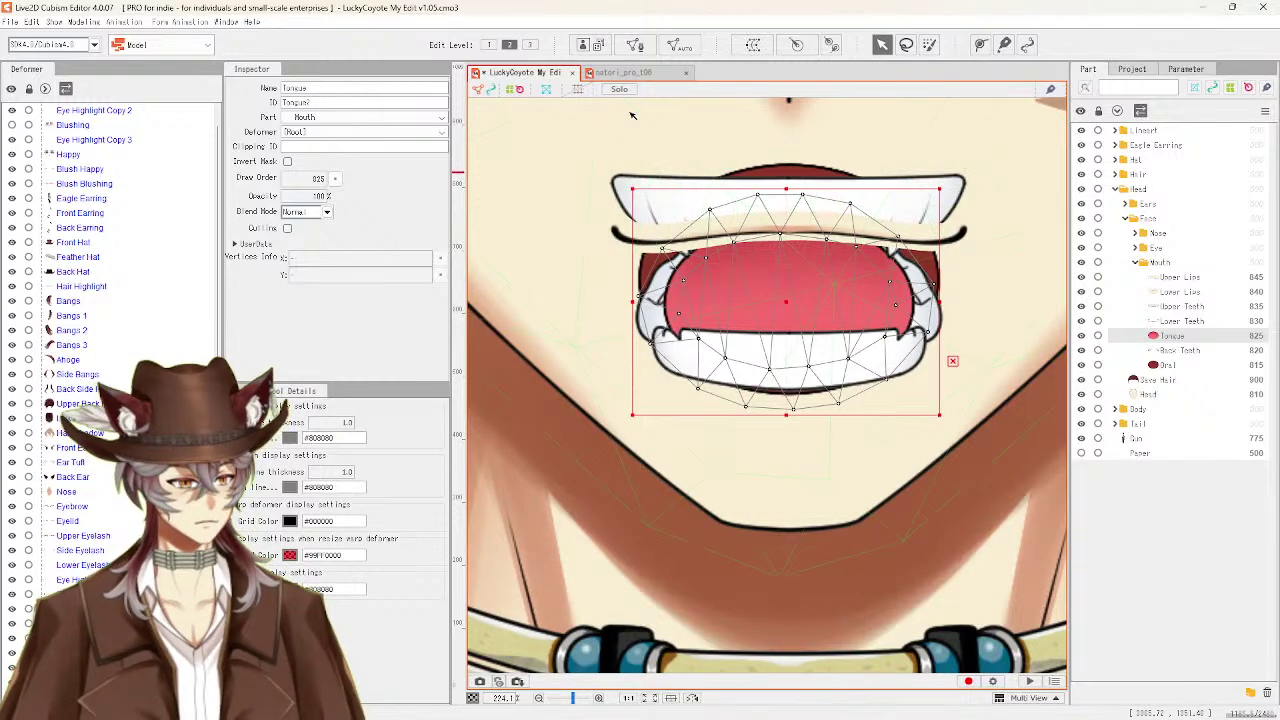
click(634, 44)
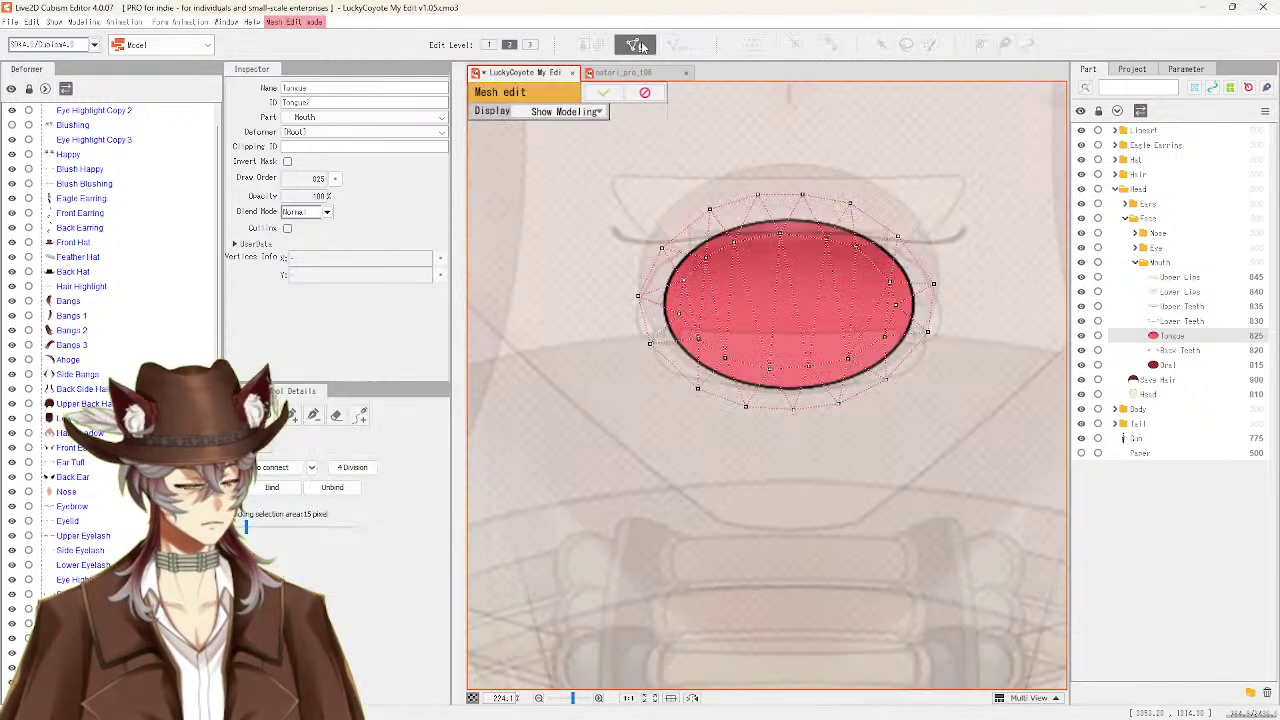
click(336, 414)
mouse_move(600, 286)
mouse_down()
mouse_move(863, 334)
mouse_move(800, 277)
mouse_move(800, 303)
mouse_up()
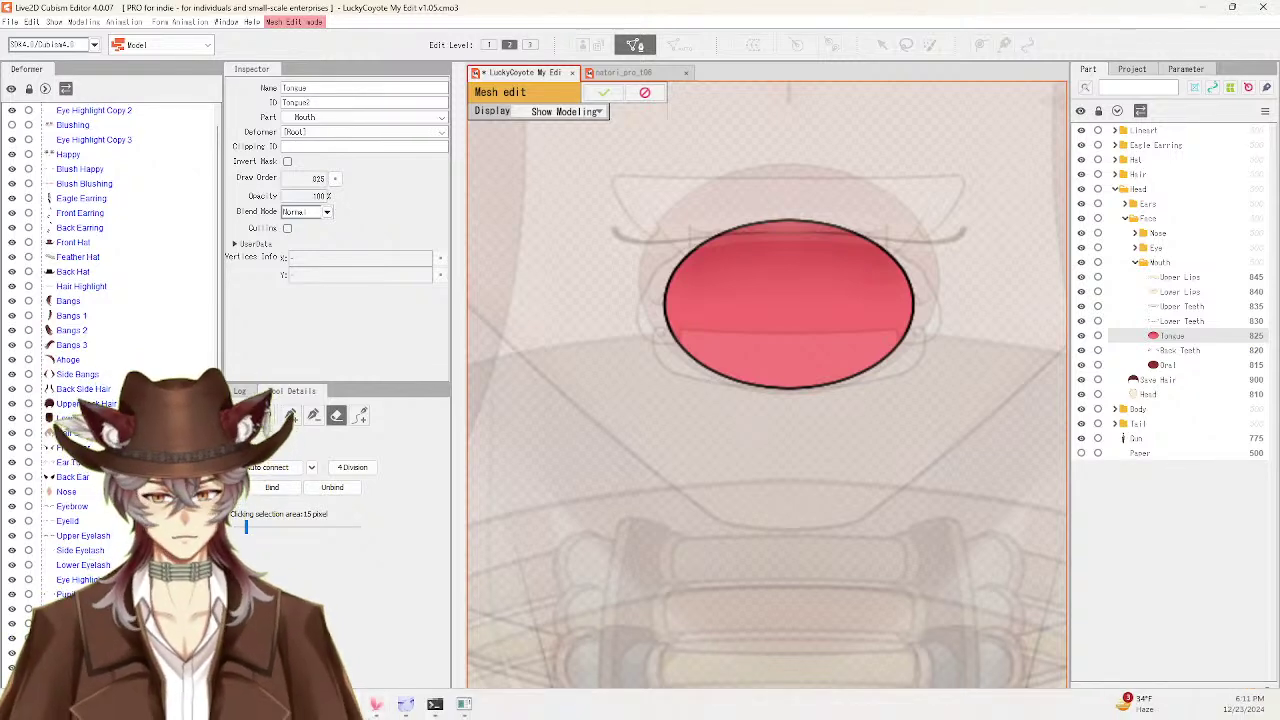
Switch to the YouTube tutorial and review how it meshes the tongue and mouth interior, pausing at Step 6
click(405, 704)
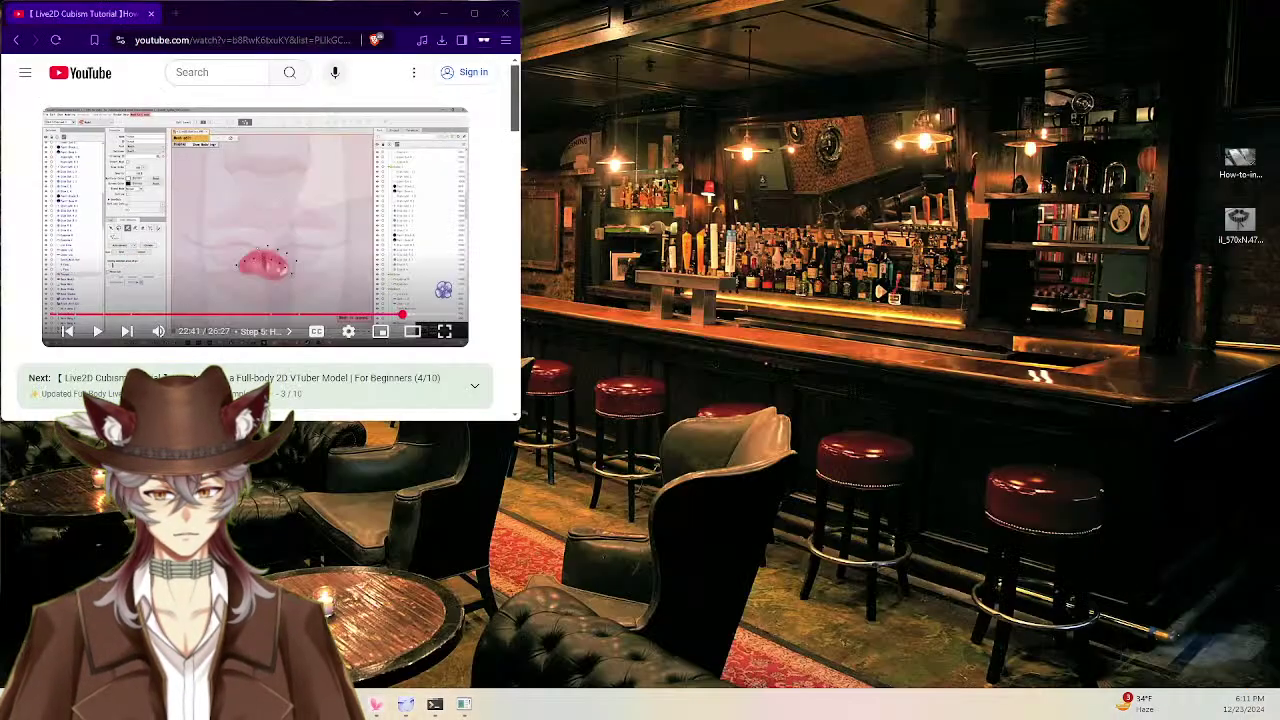
click(193, 325)
mouse_move(405, 704)
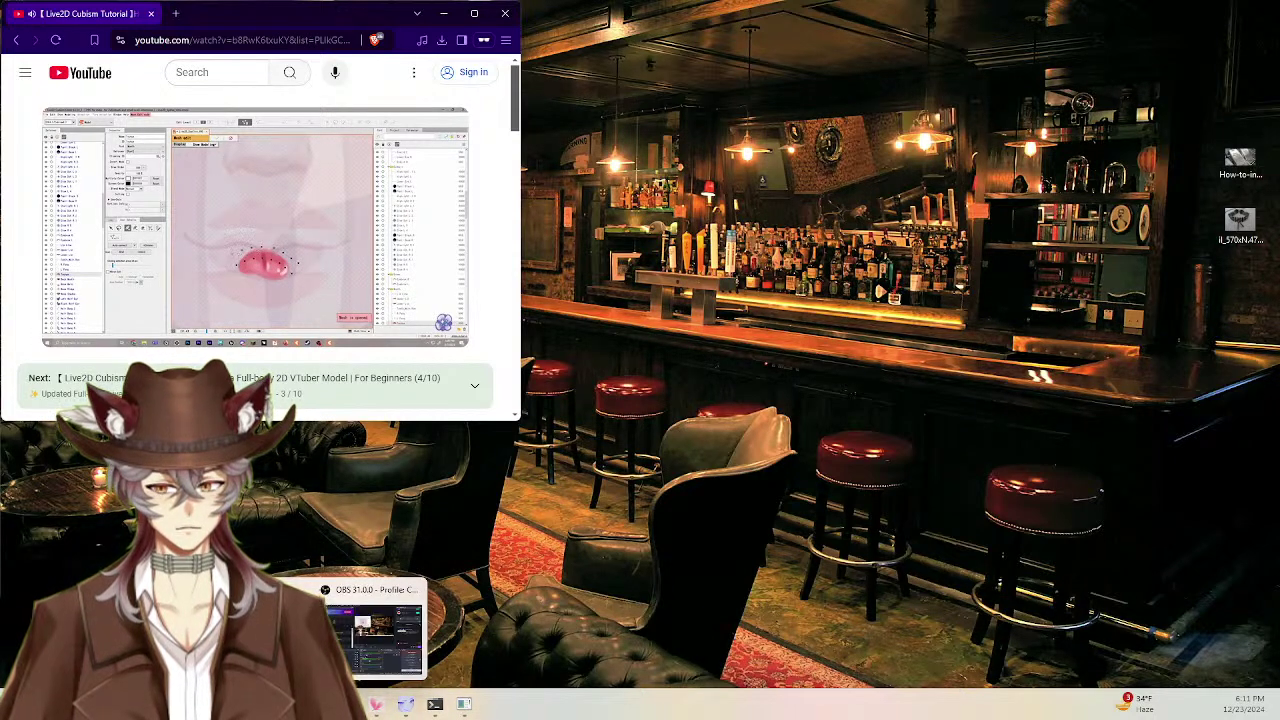
click(405, 704)
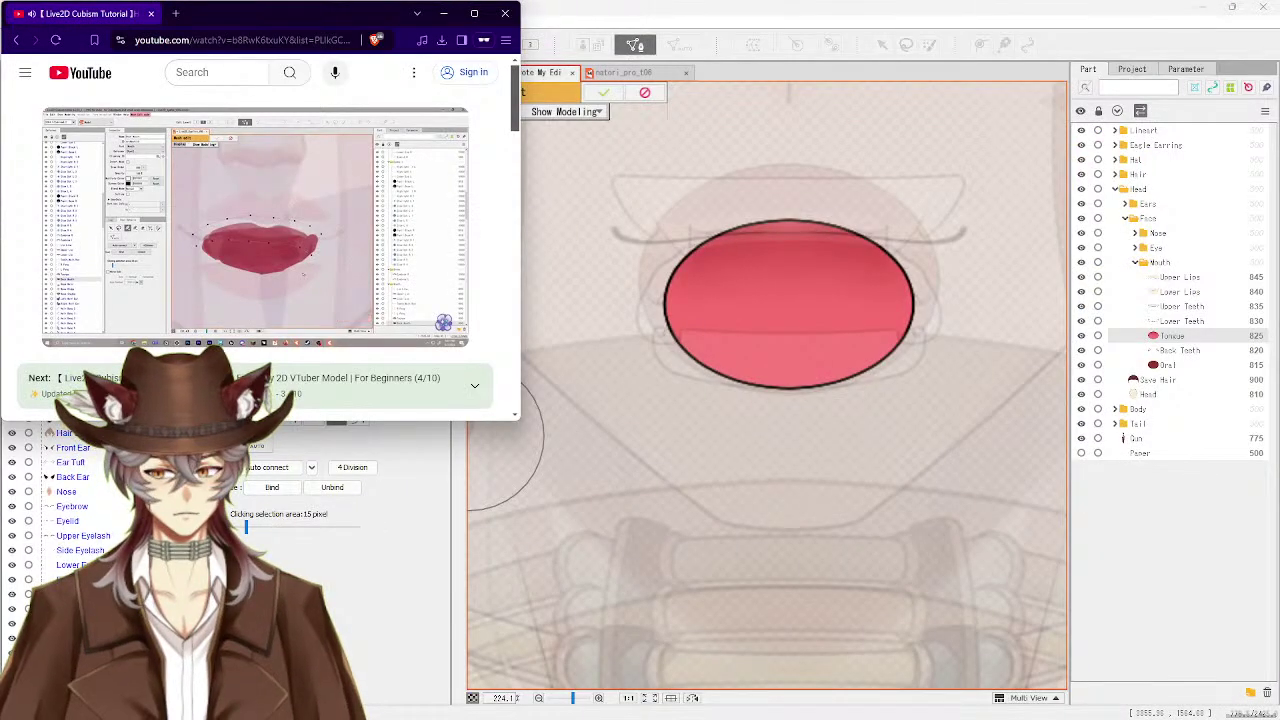
mouse_move(357, 333)
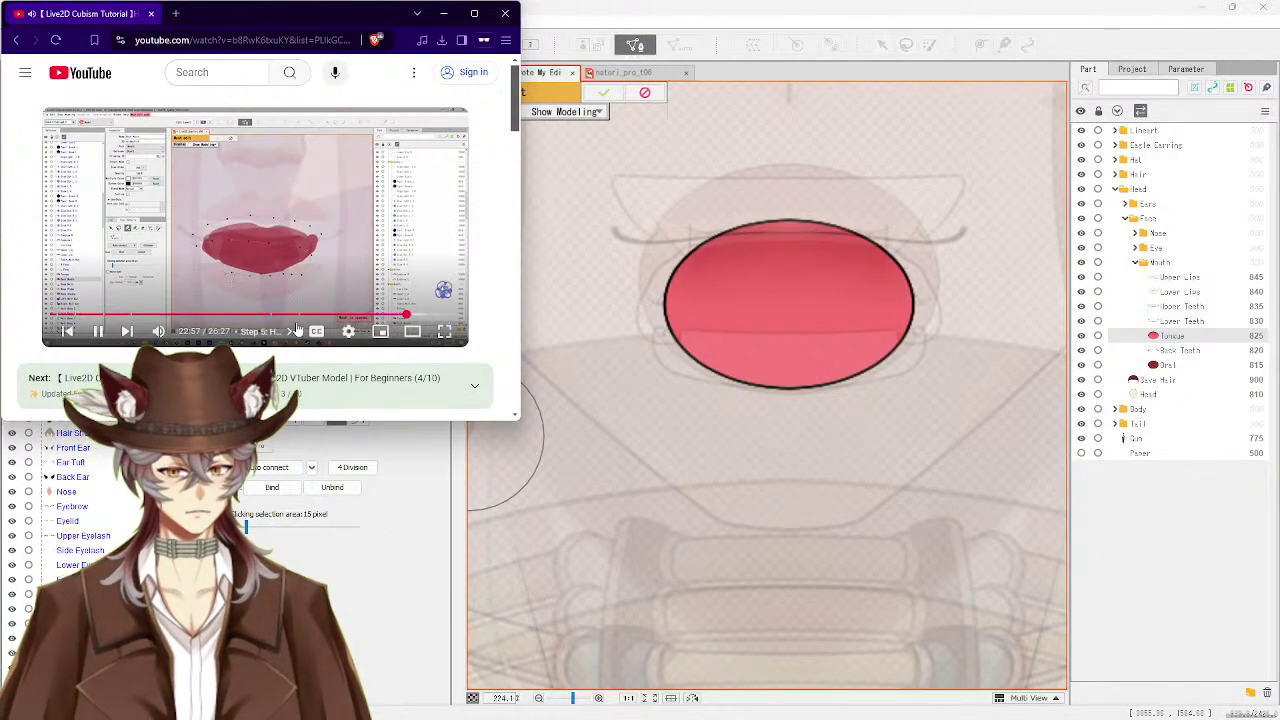
click(396, 316)
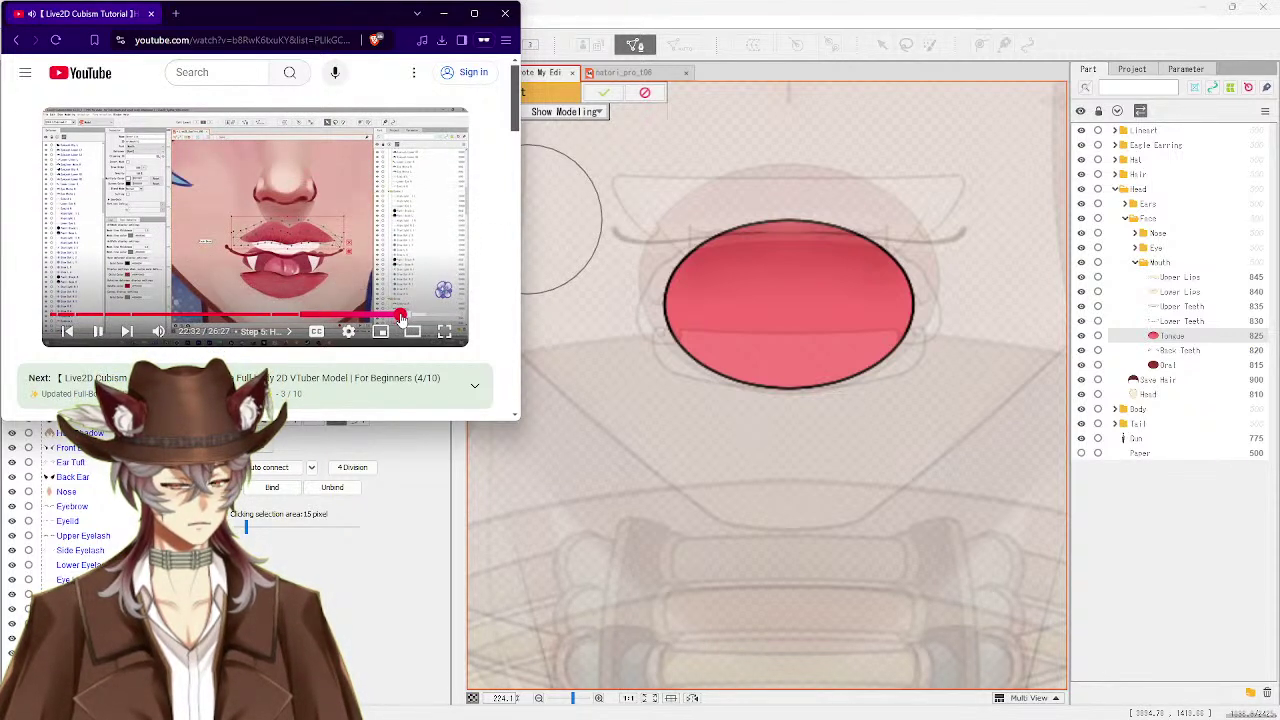
click(405, 317)
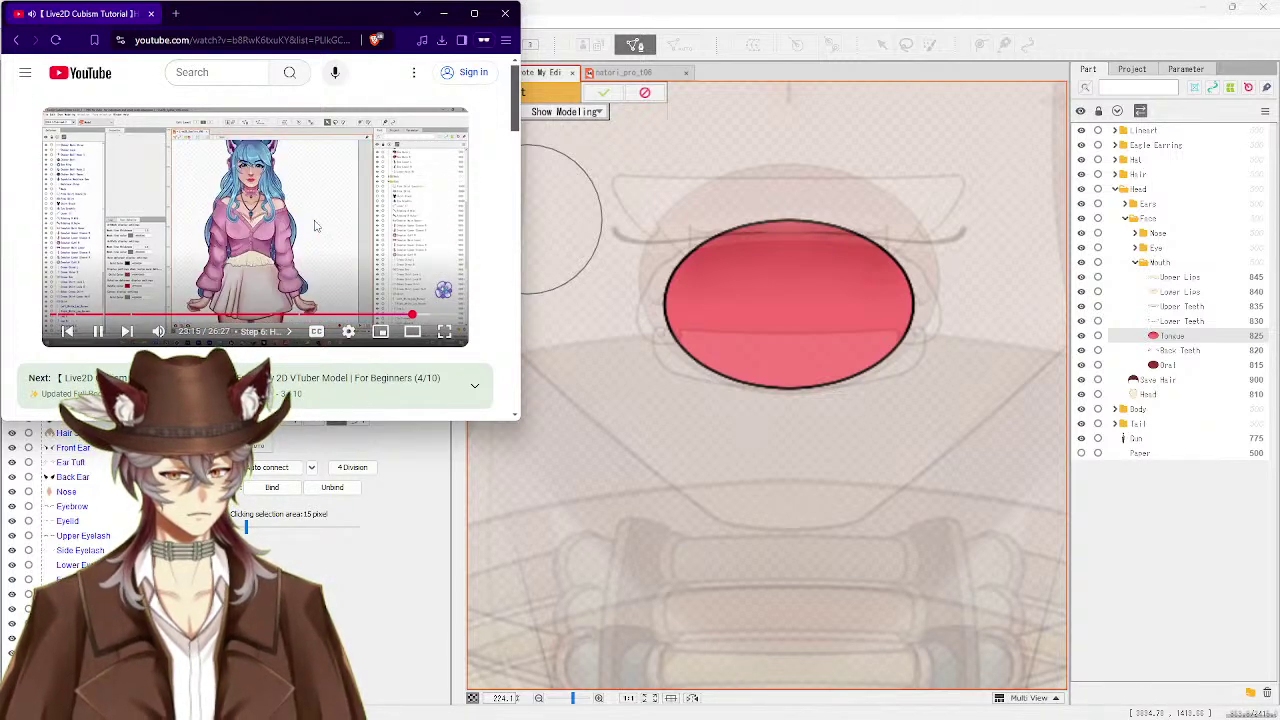
click(316, 230)
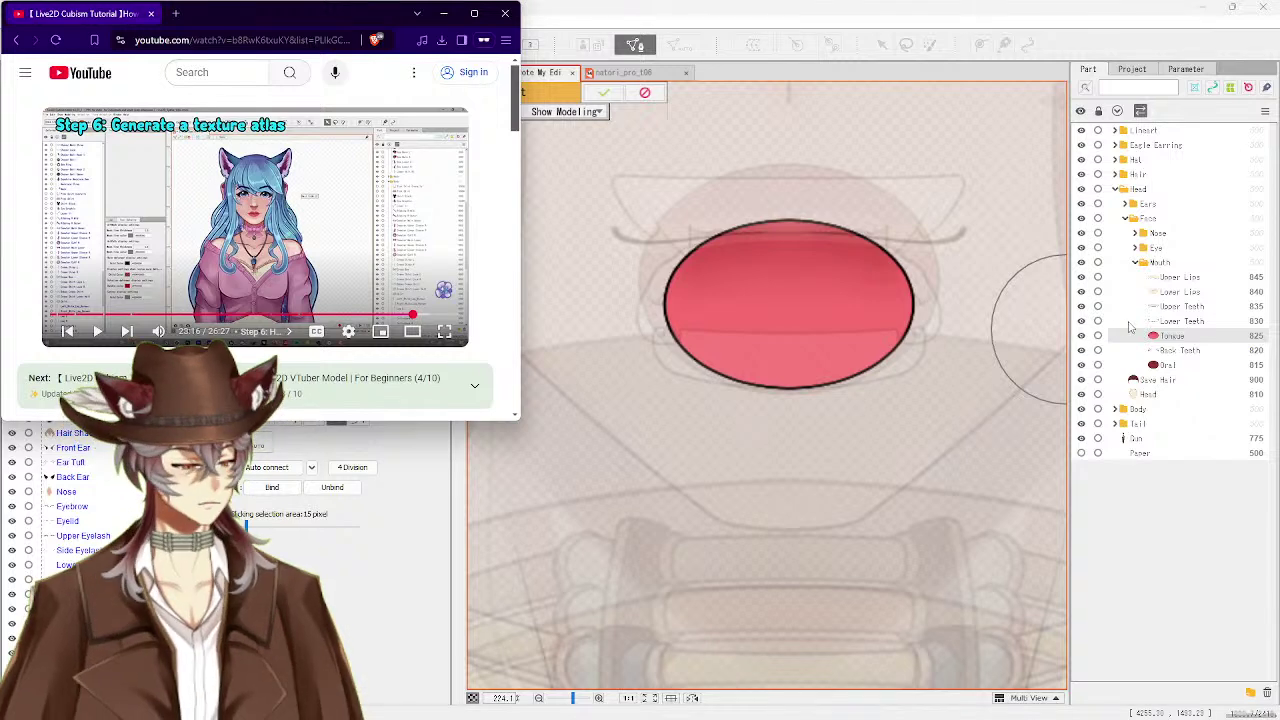
Return to Live2D and add a row of connected mesh vertices straight across the tongue's middle, from its left edge to its right edge
click(1173, 330)
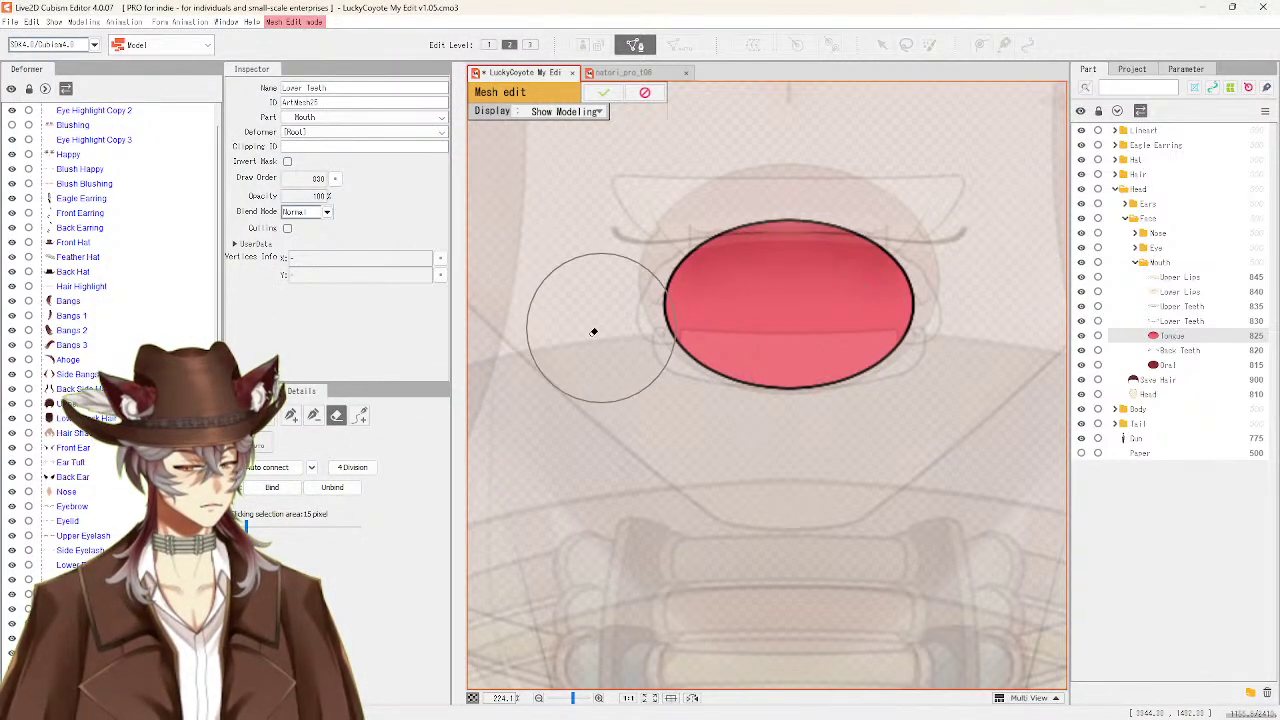
click(293, 418)
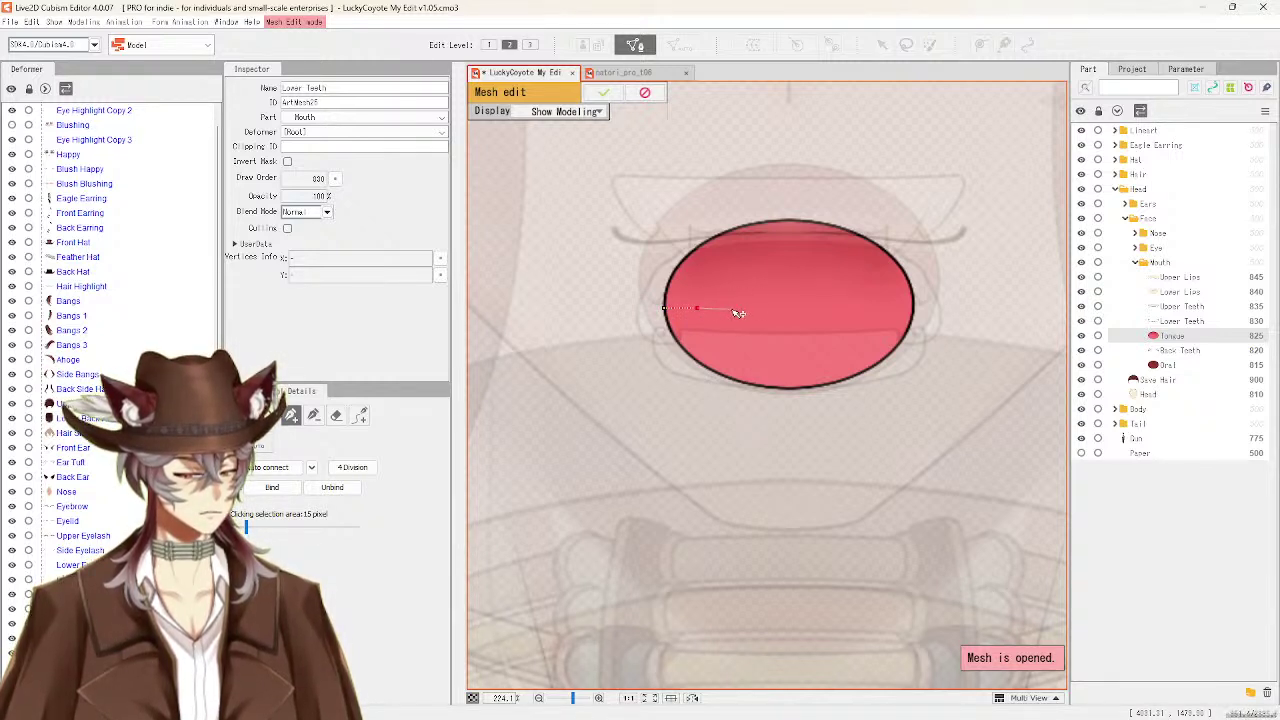
click(731, 308)
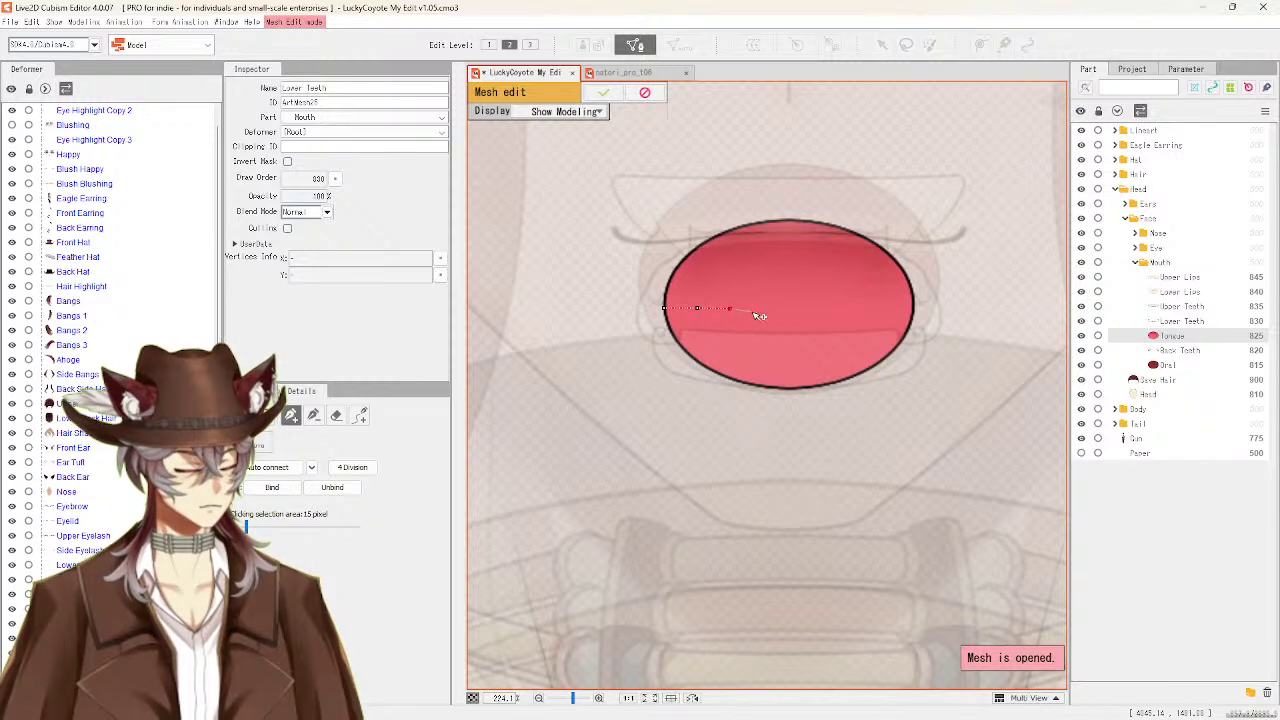
click(765, 308)
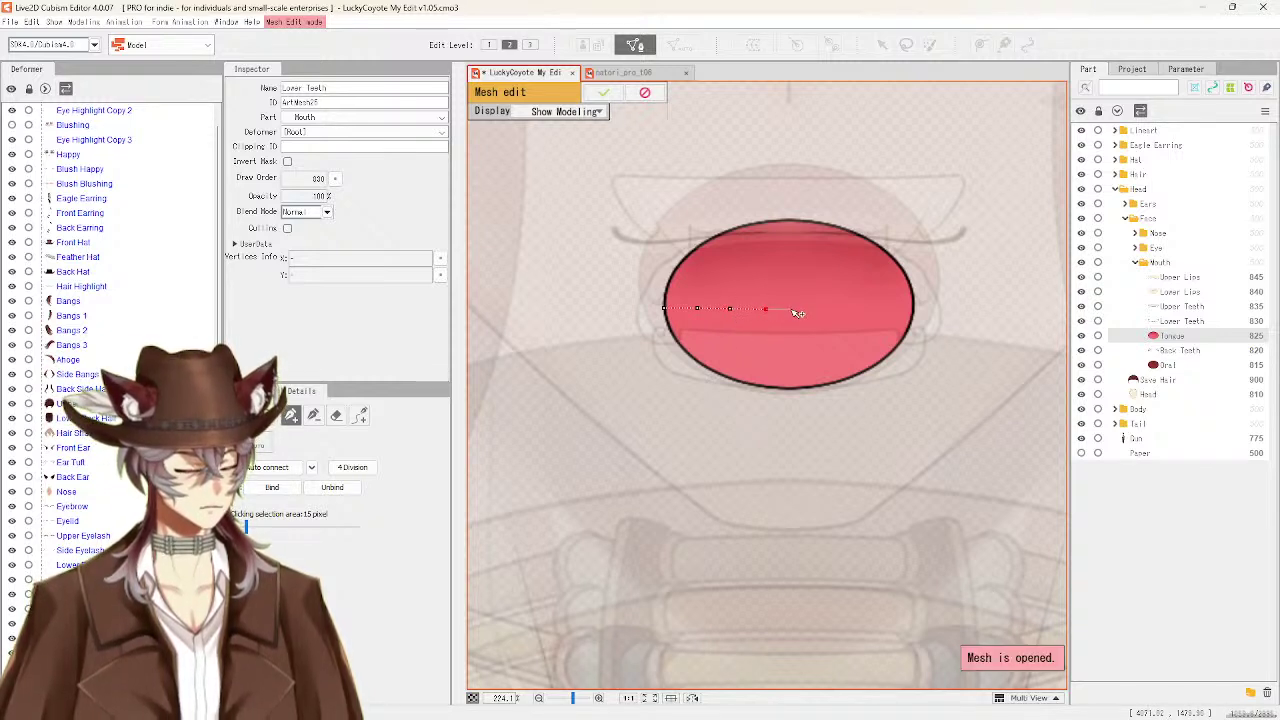
click(791, 309)
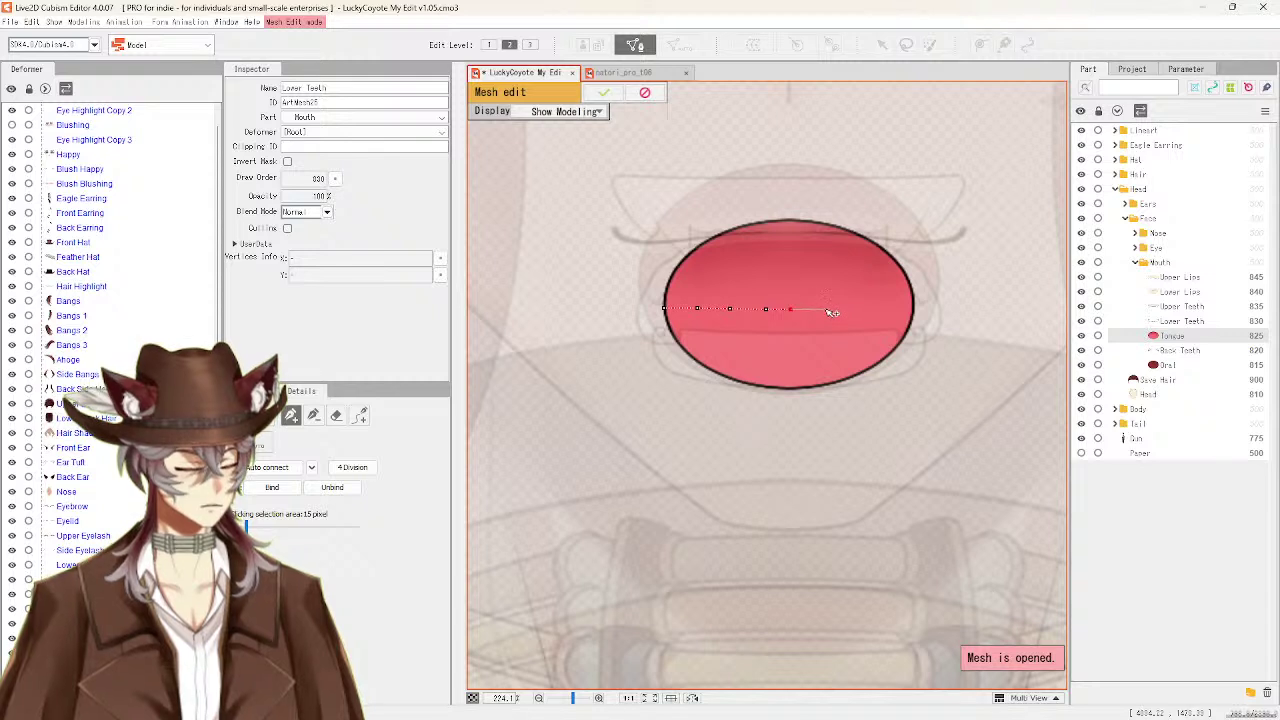
click(826, 310)
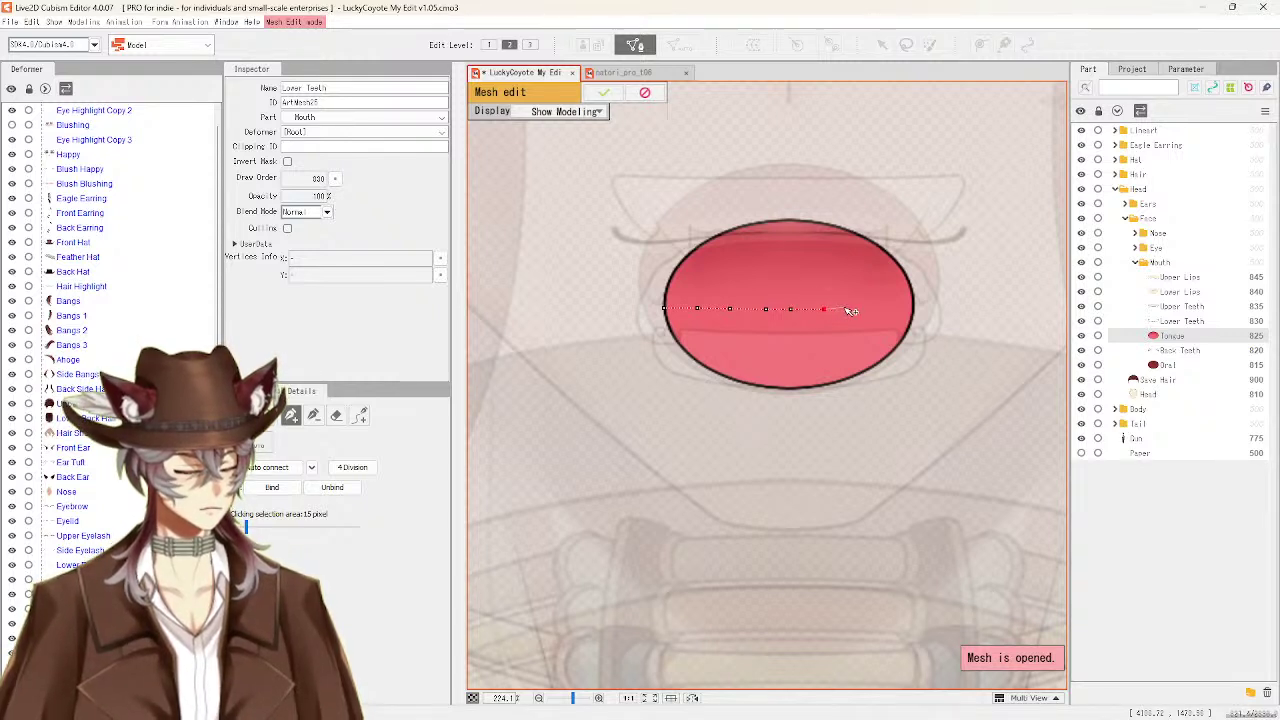
click(849, 310)
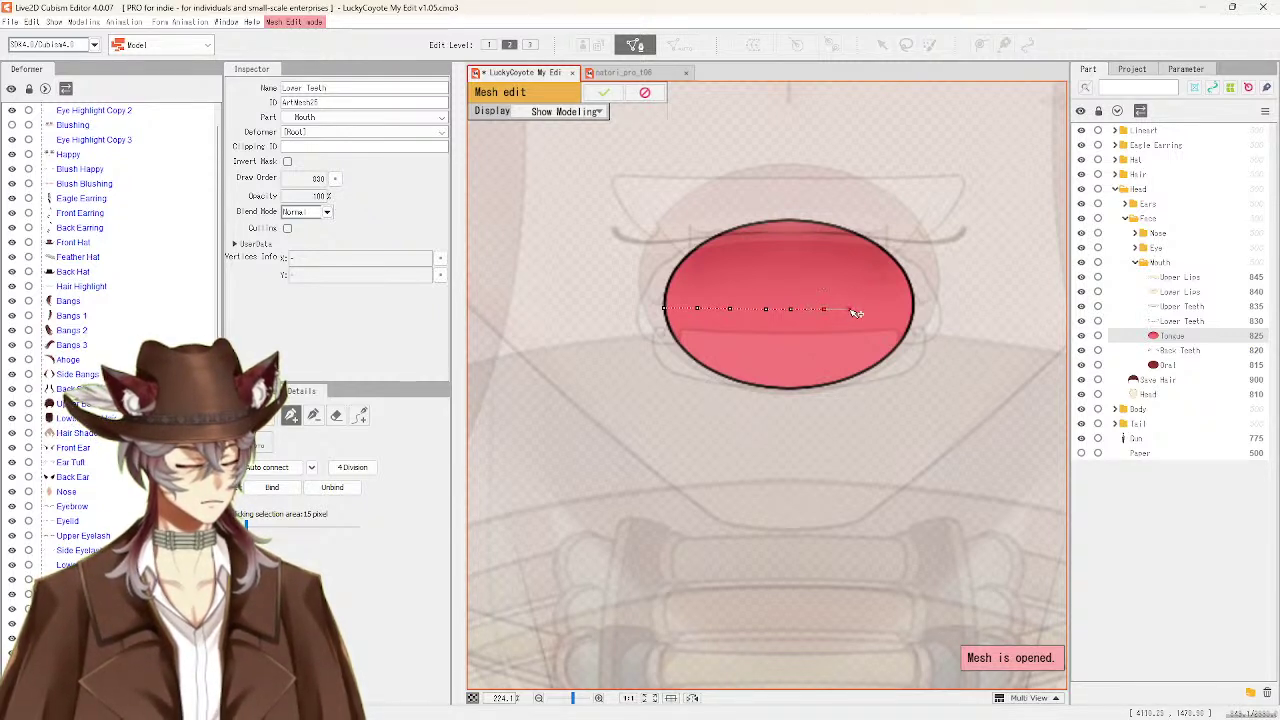
click(877, 310)
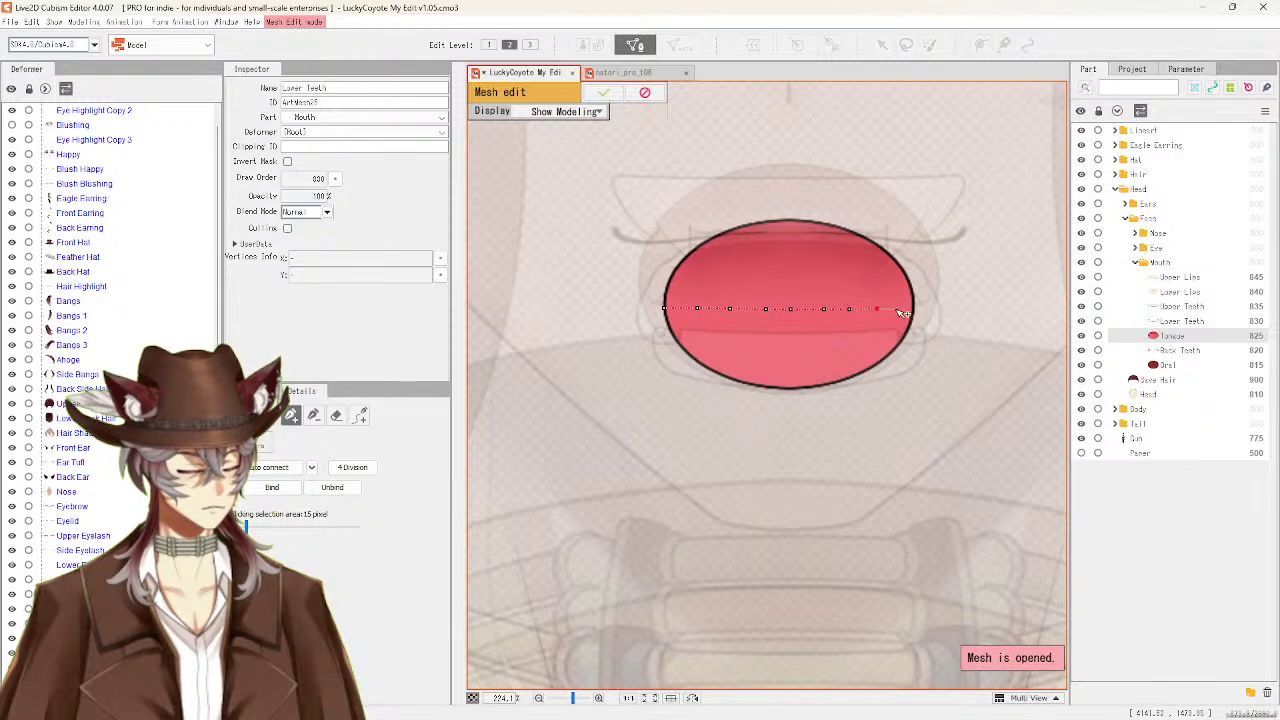
click(905, 310)
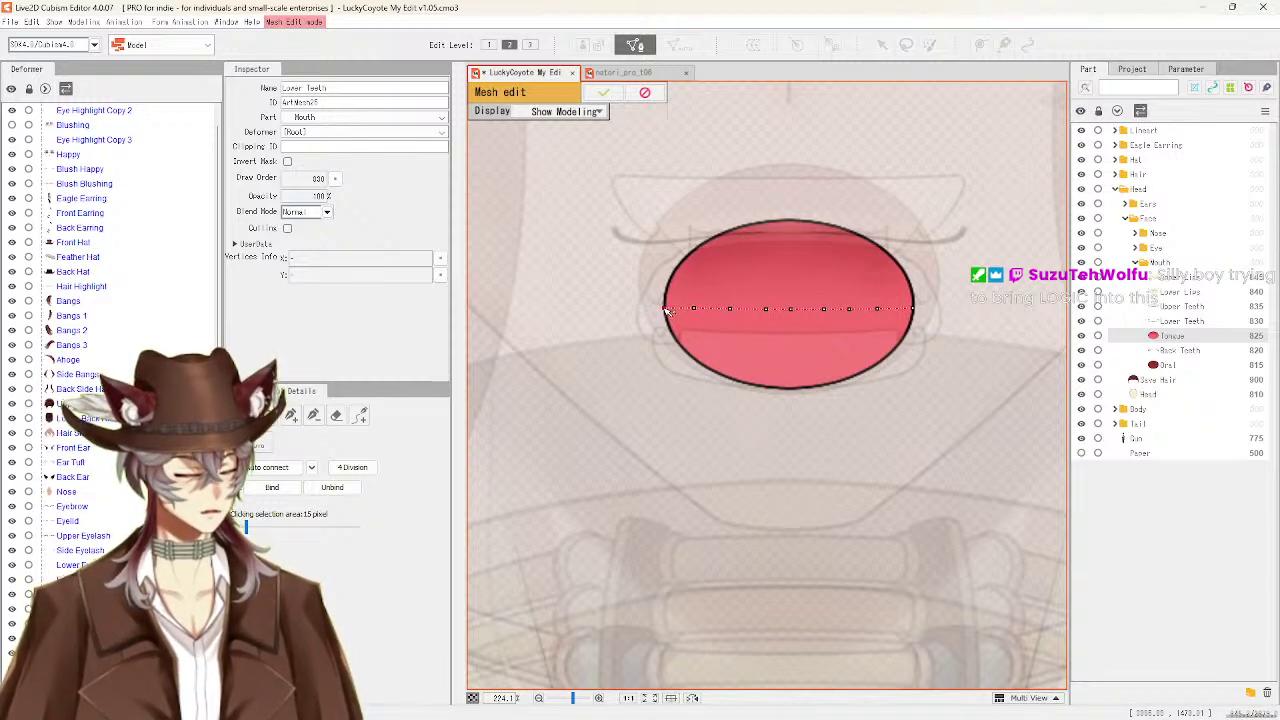
Reposition the vertices of the tongue's middle row so they are evenly spaced from edge to edge
click(668, 310)
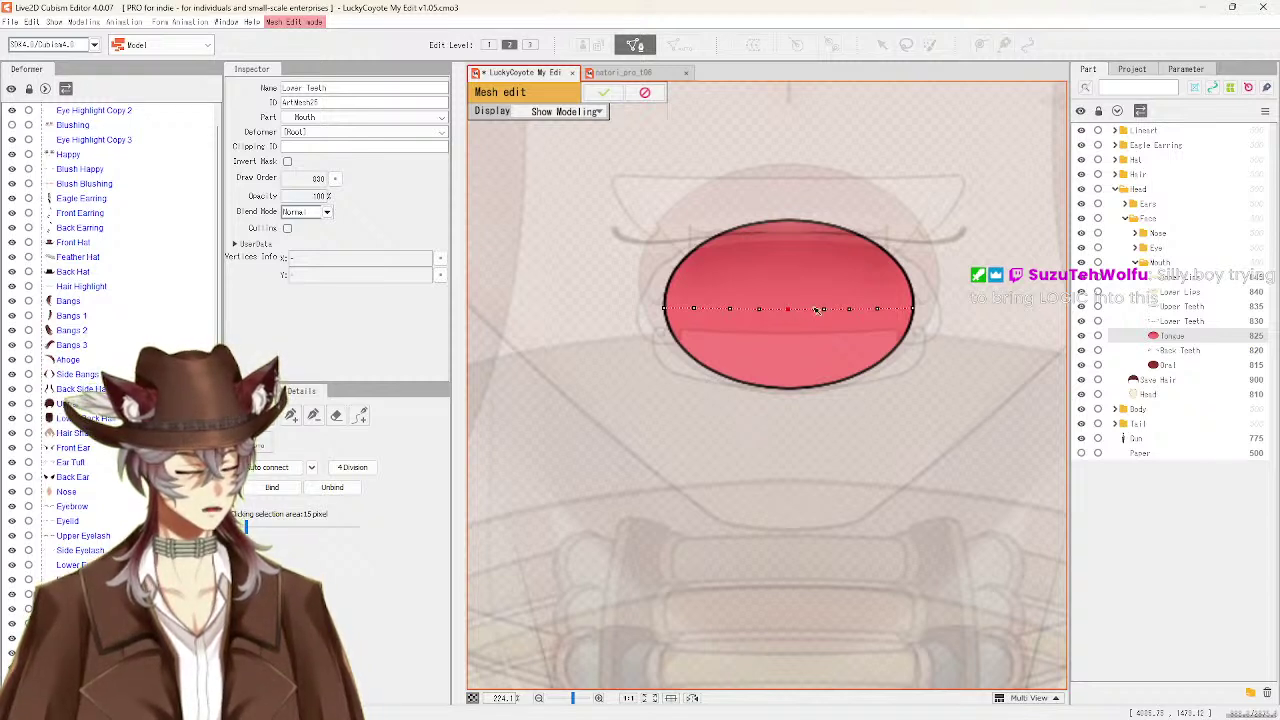
click(887, 309)
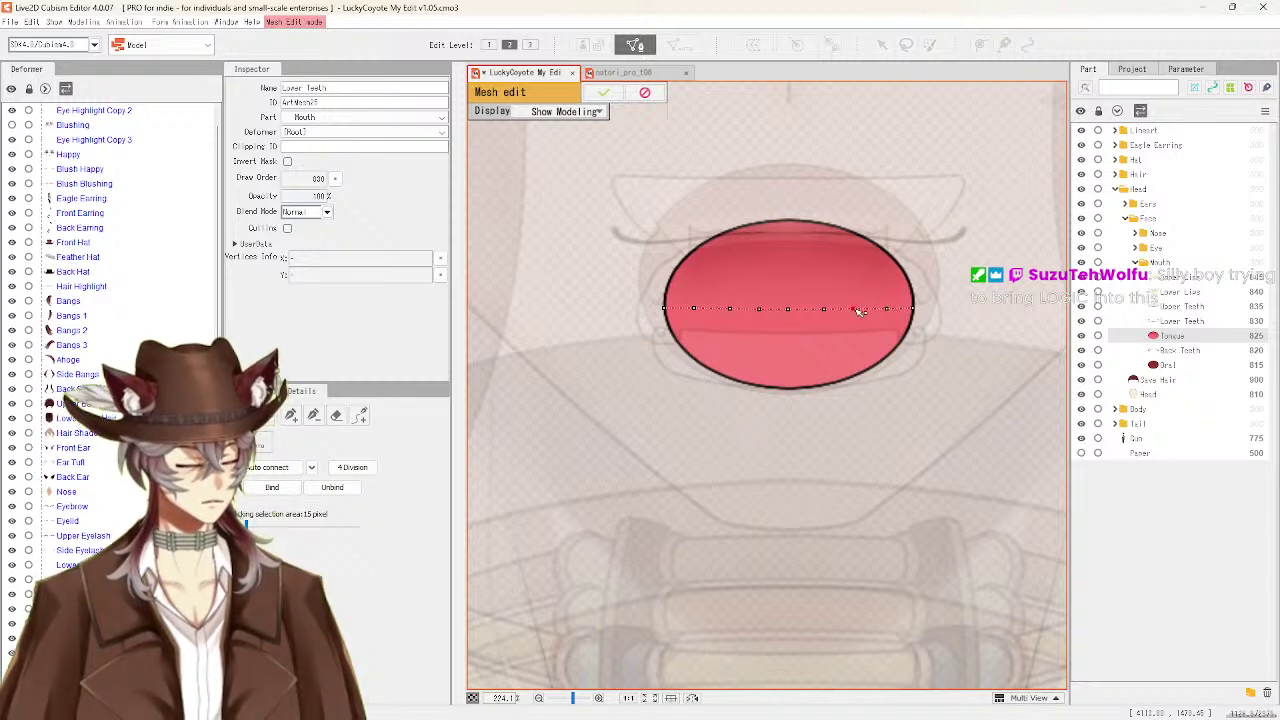
click(858, 309)
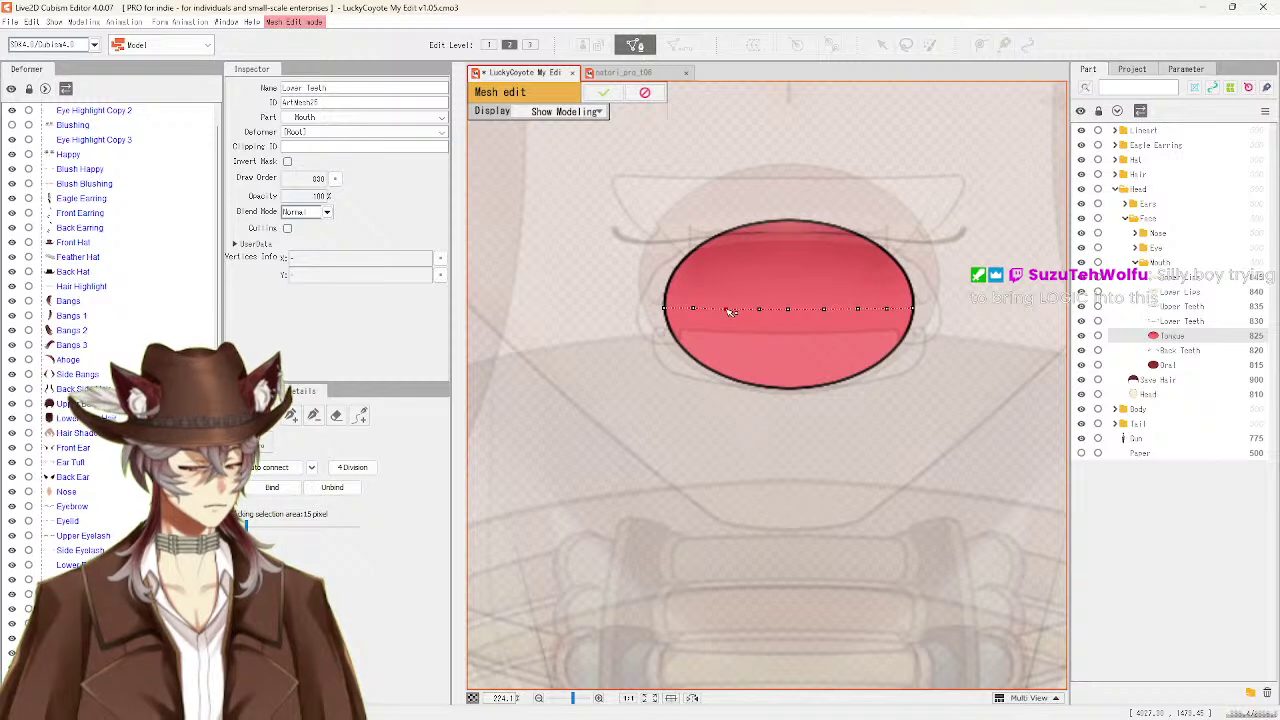
click(727, 309)
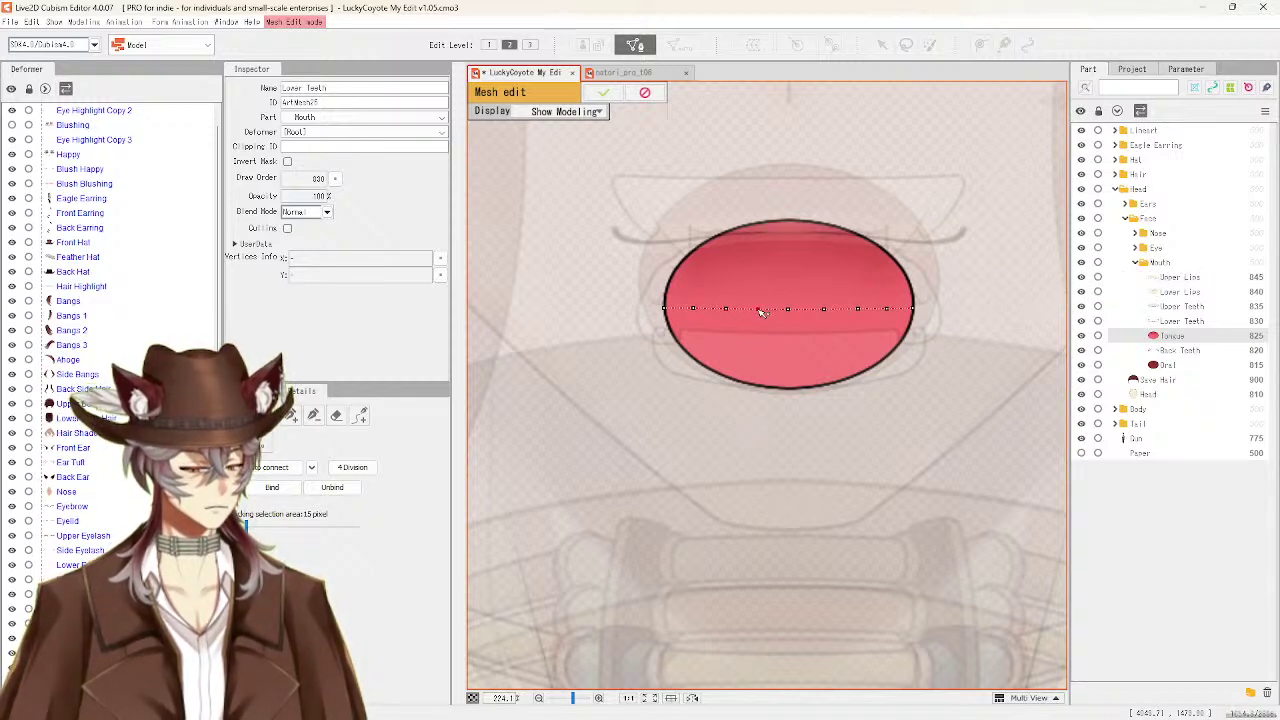
click(759, 309)
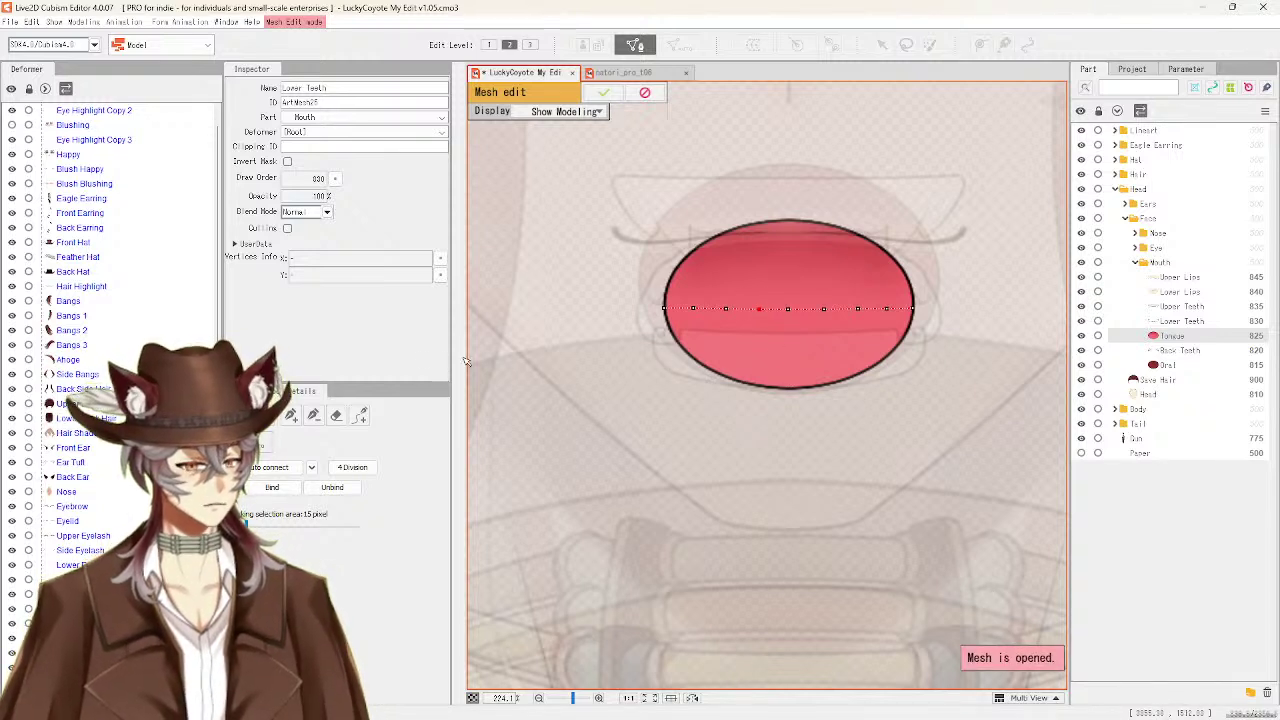
Extend the middle row just outside the tongue's left edge and trace connected vertices around its lower outline to just outside the right edge
click(666, 309)
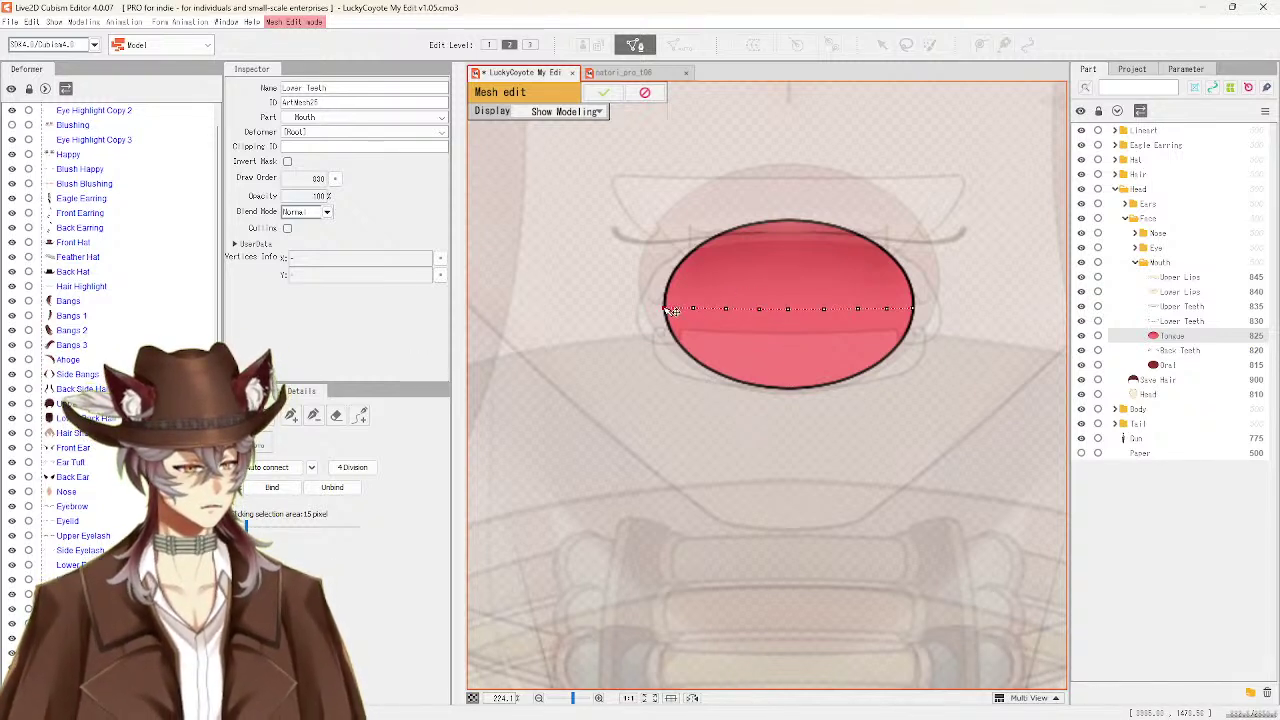
click(668, 310)
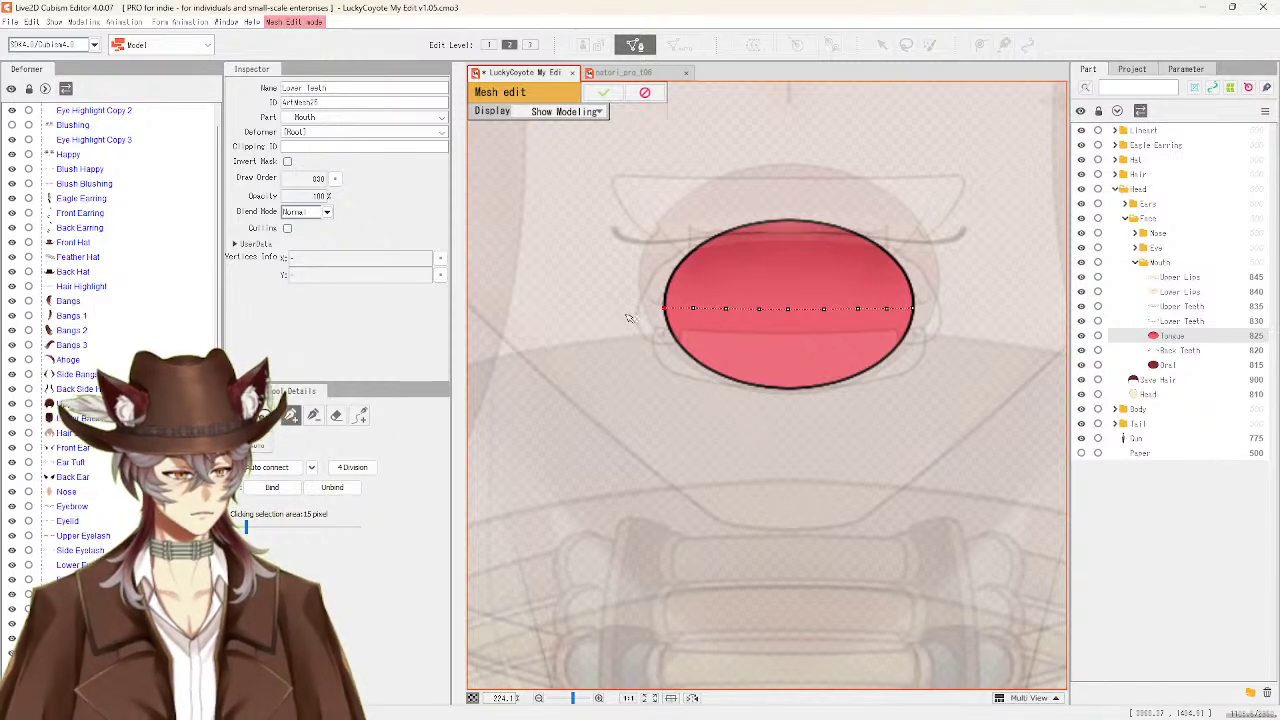
click(632, 309)
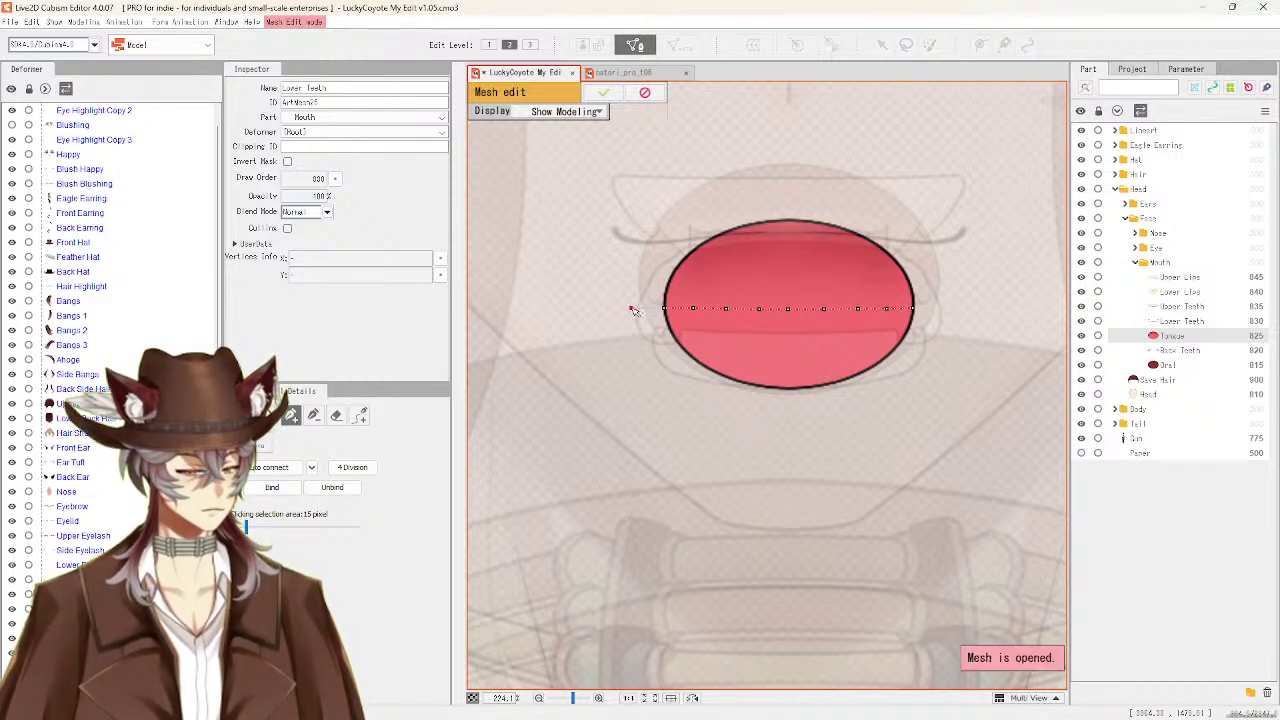
click(659, 354)
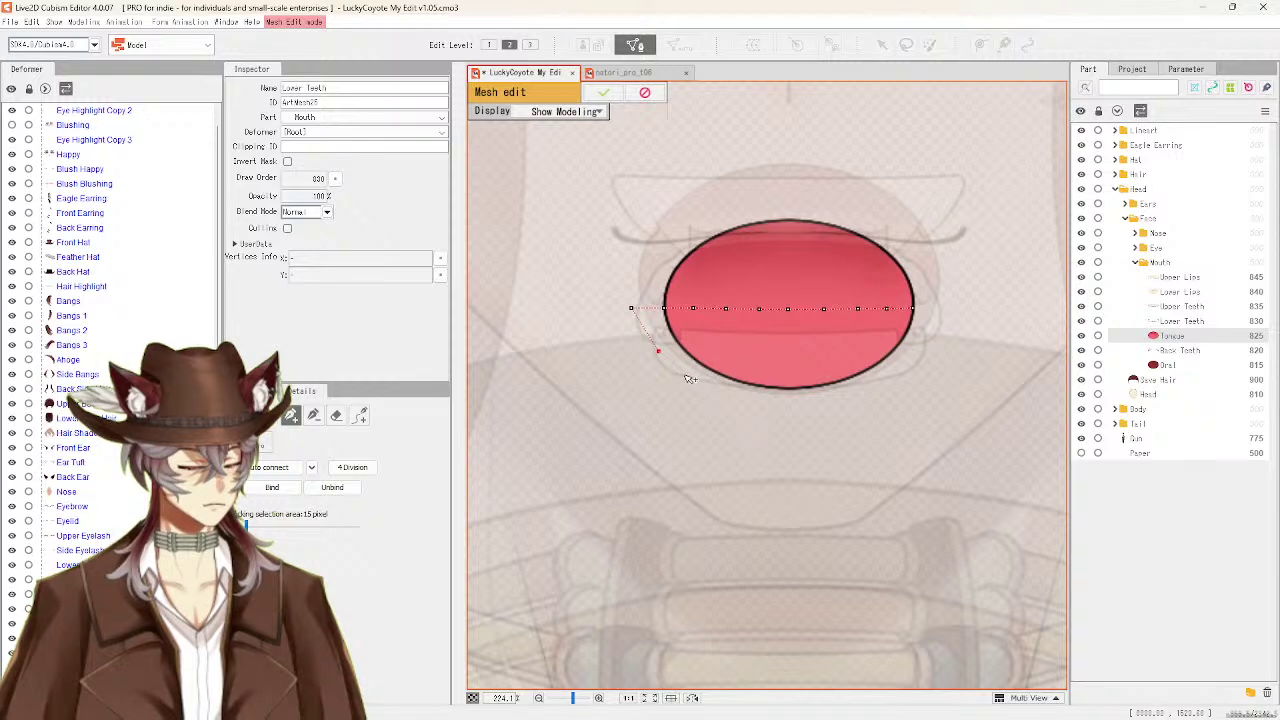
click(683, 374)
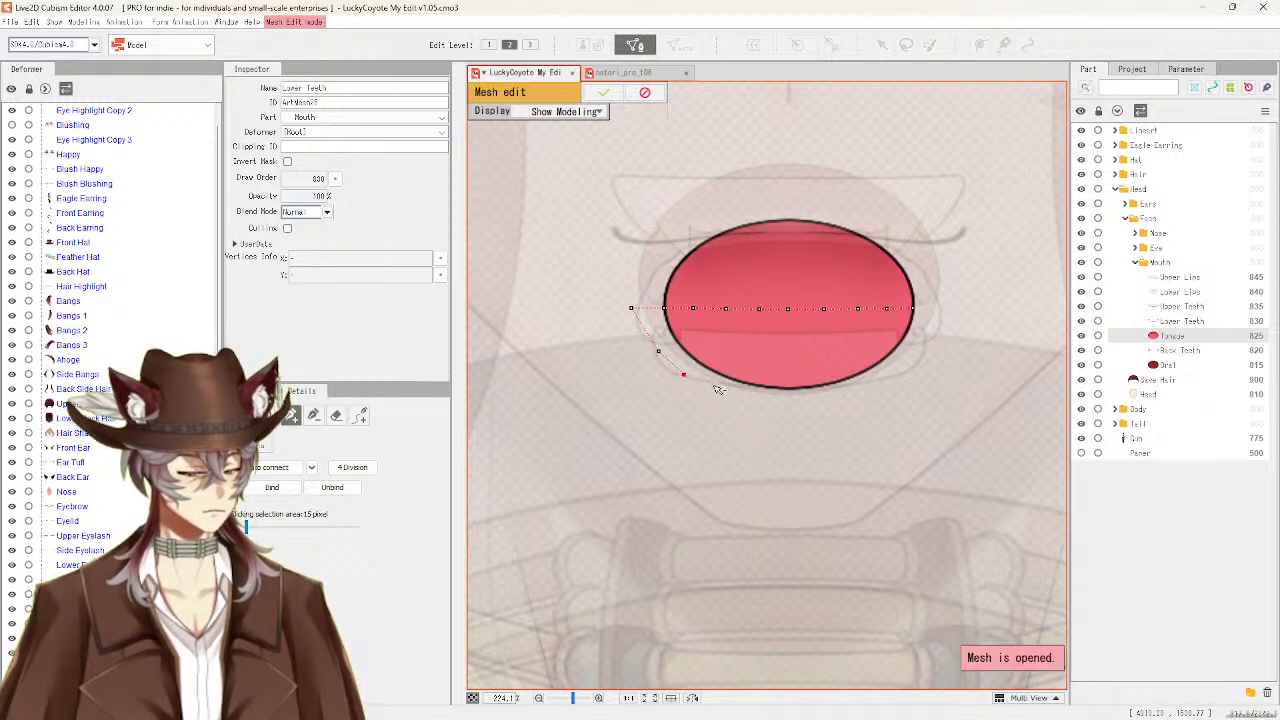
click(709, 387)
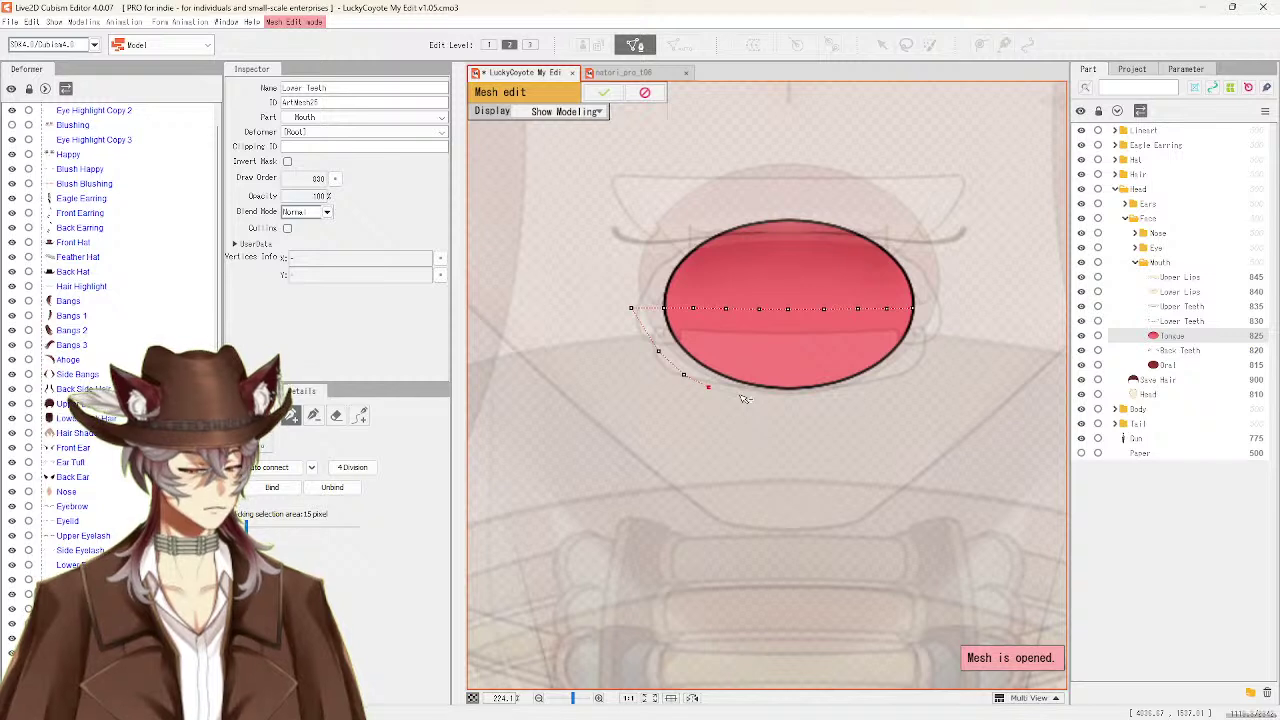
click(741, 394)
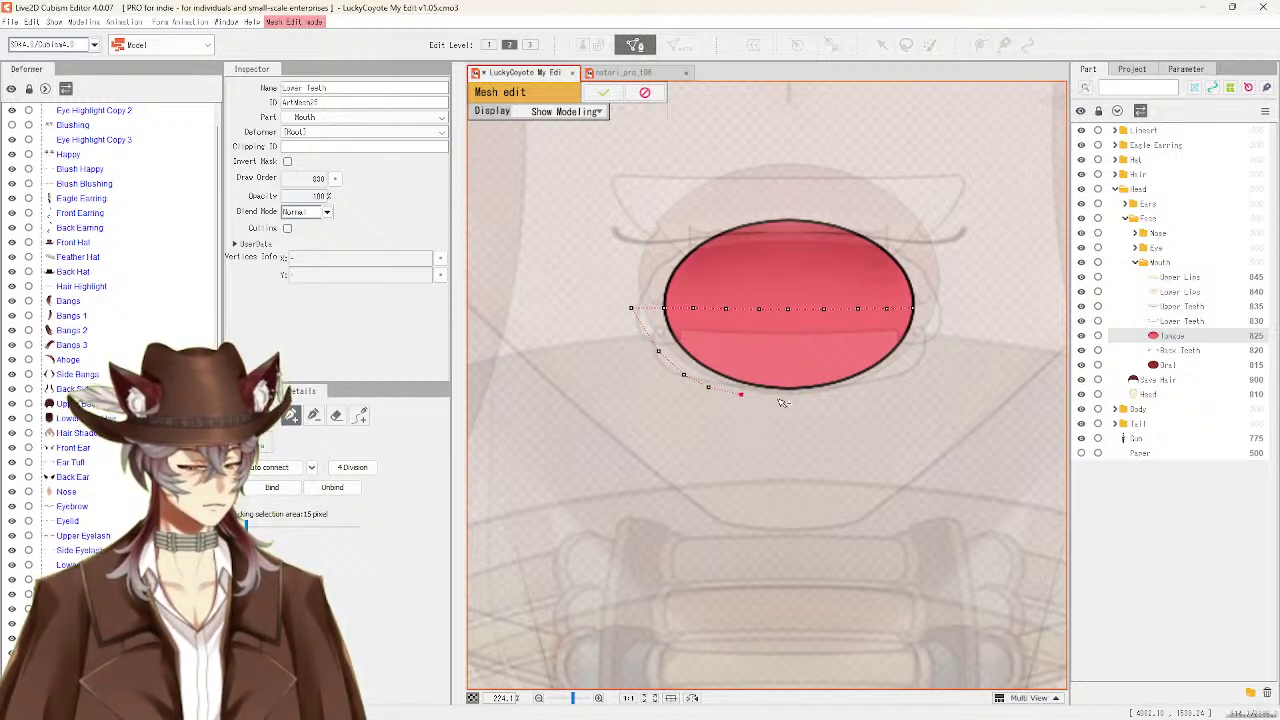
click(779, 397)
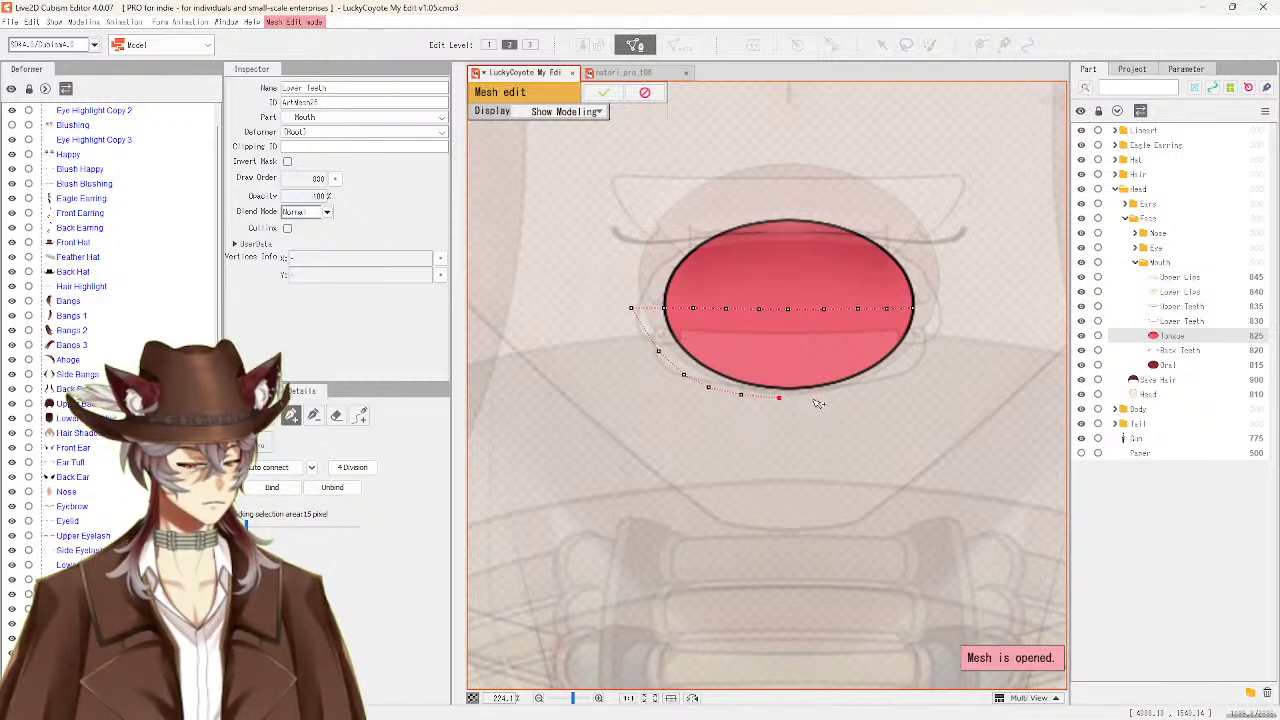
click(811, 397)
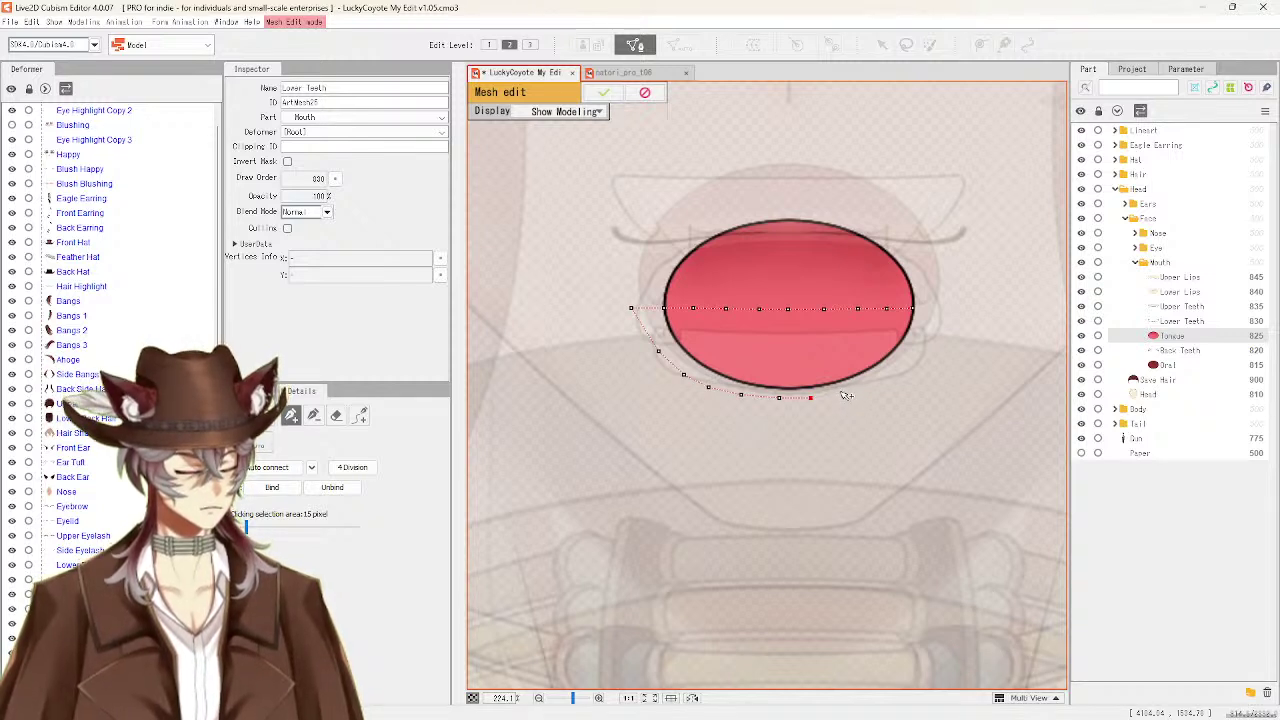
click(840, 391)
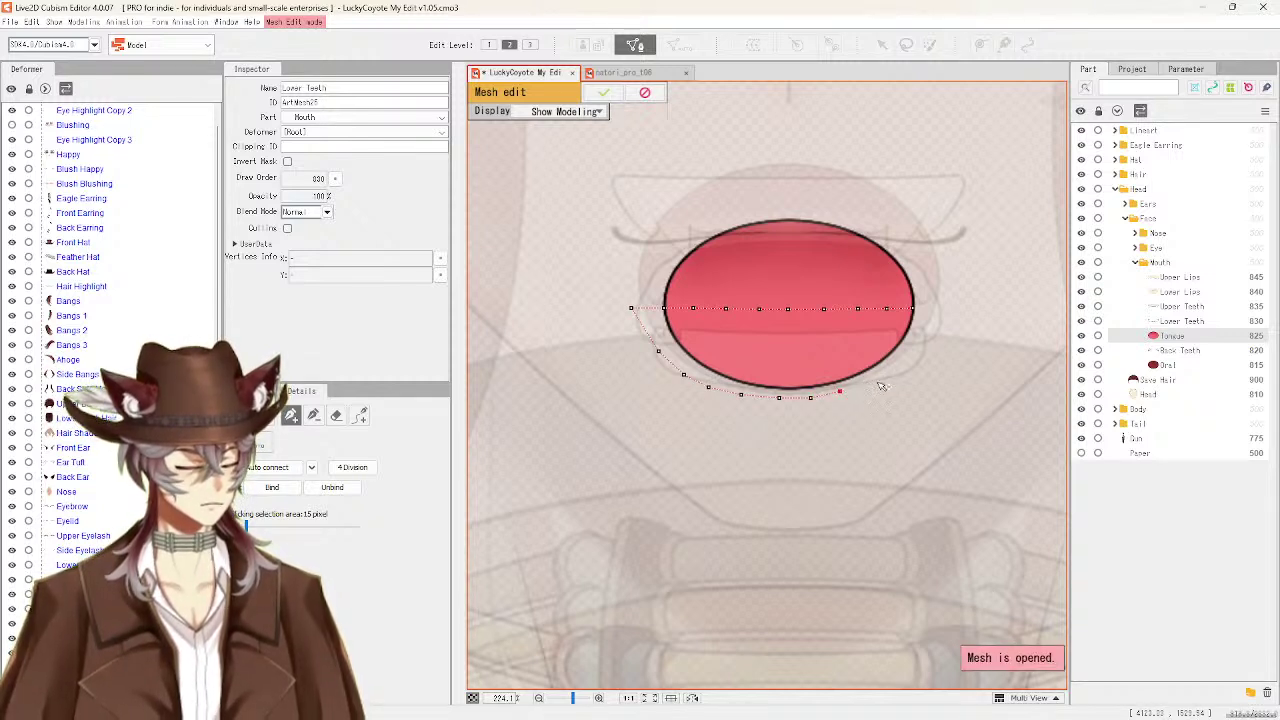
click(874, 377)
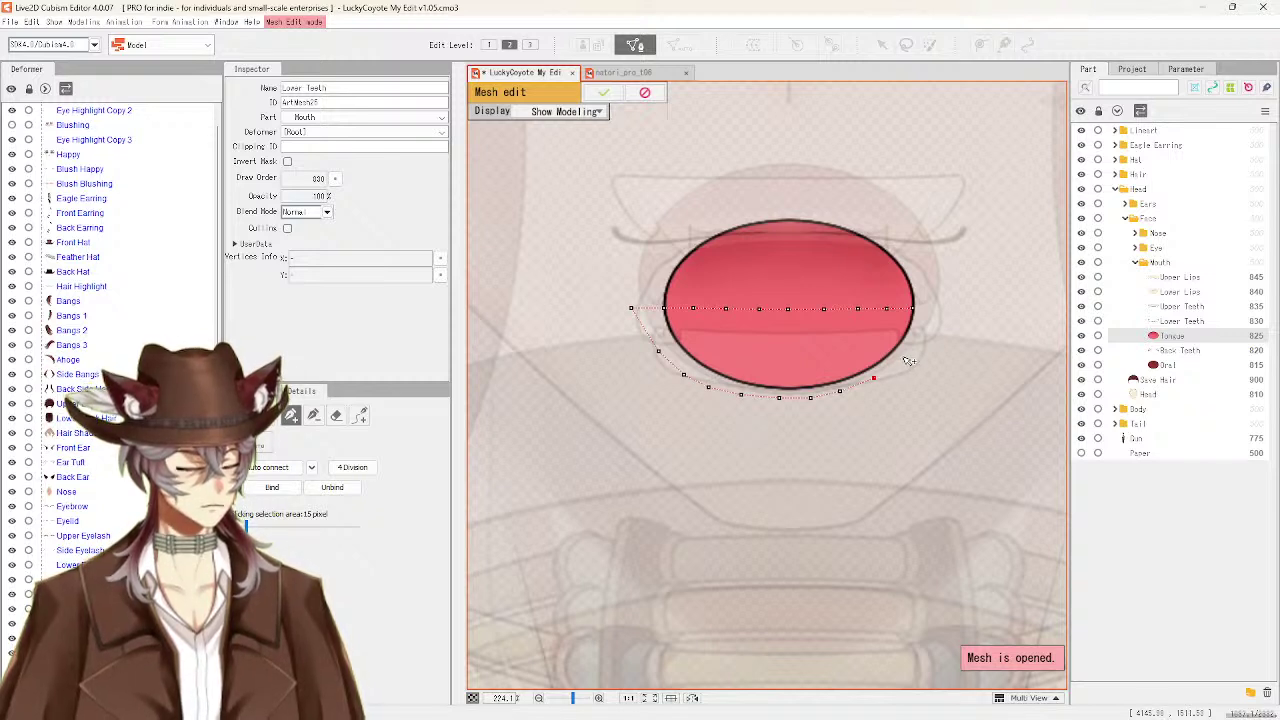
click(903, 357)
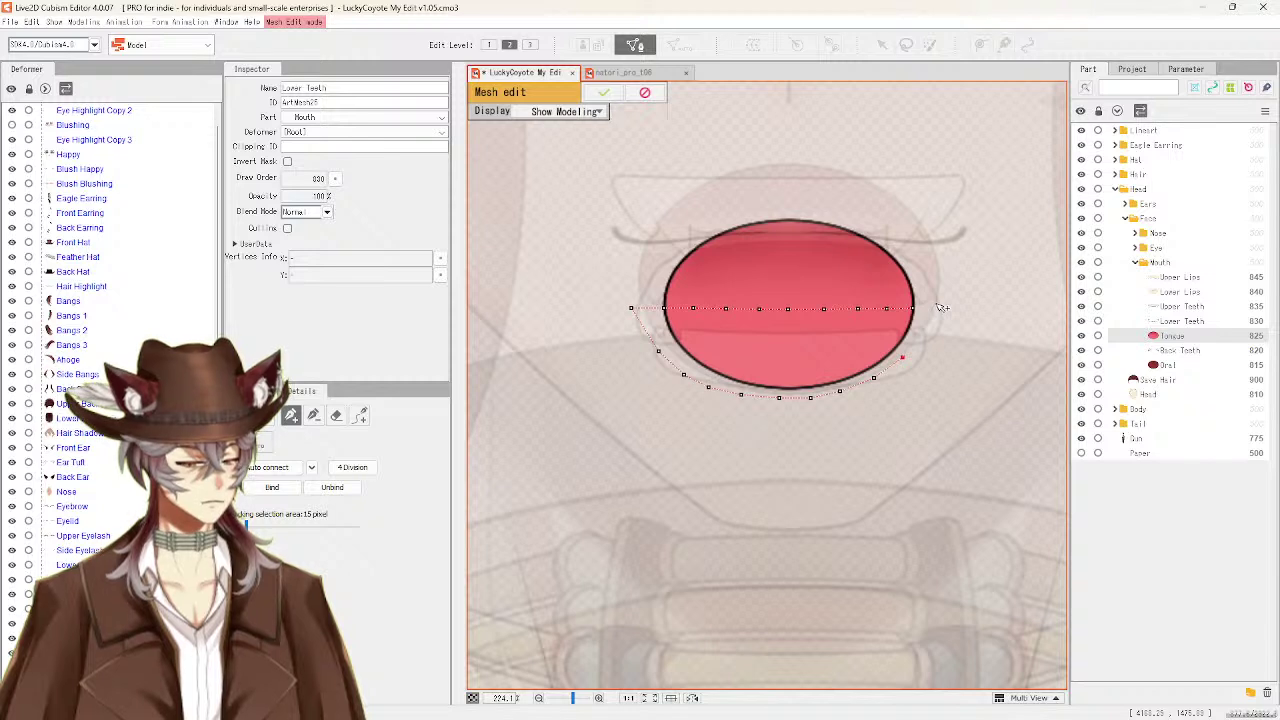
click(937, 305)
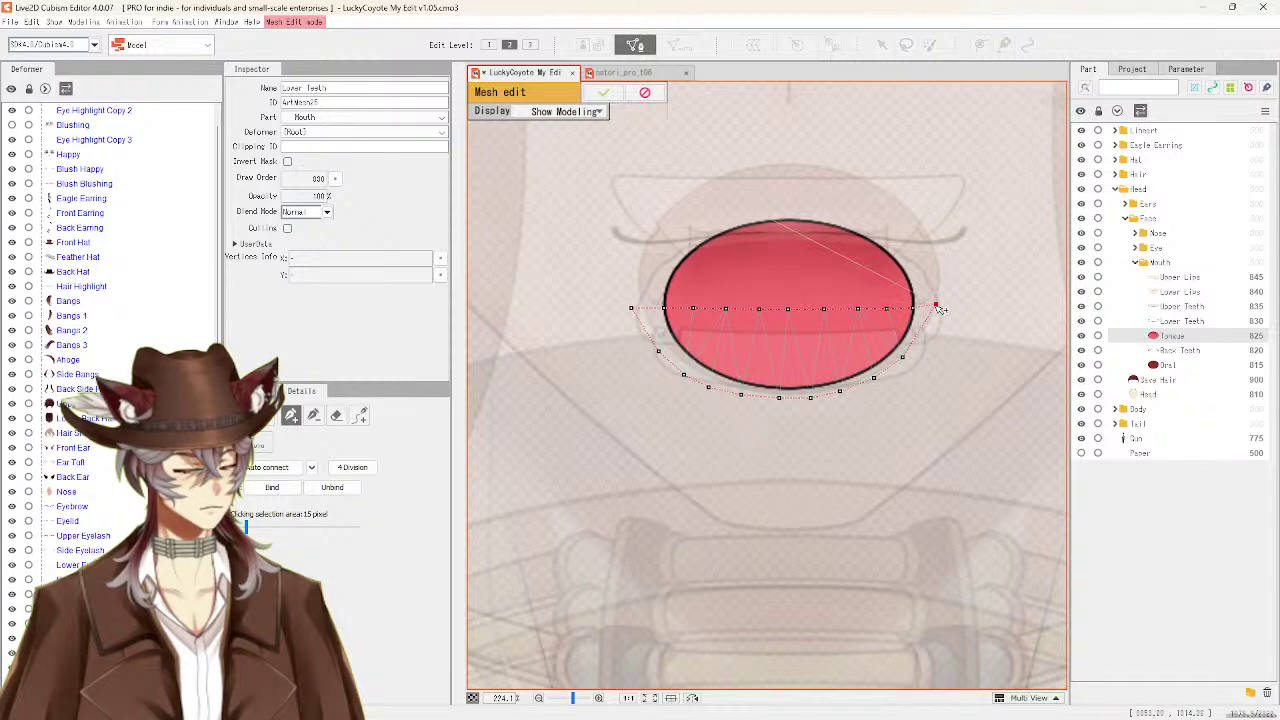
Trace connected vertices around the tongue's upper outline from right to left and close the loop at the outermost left vertex
click(904, 247)
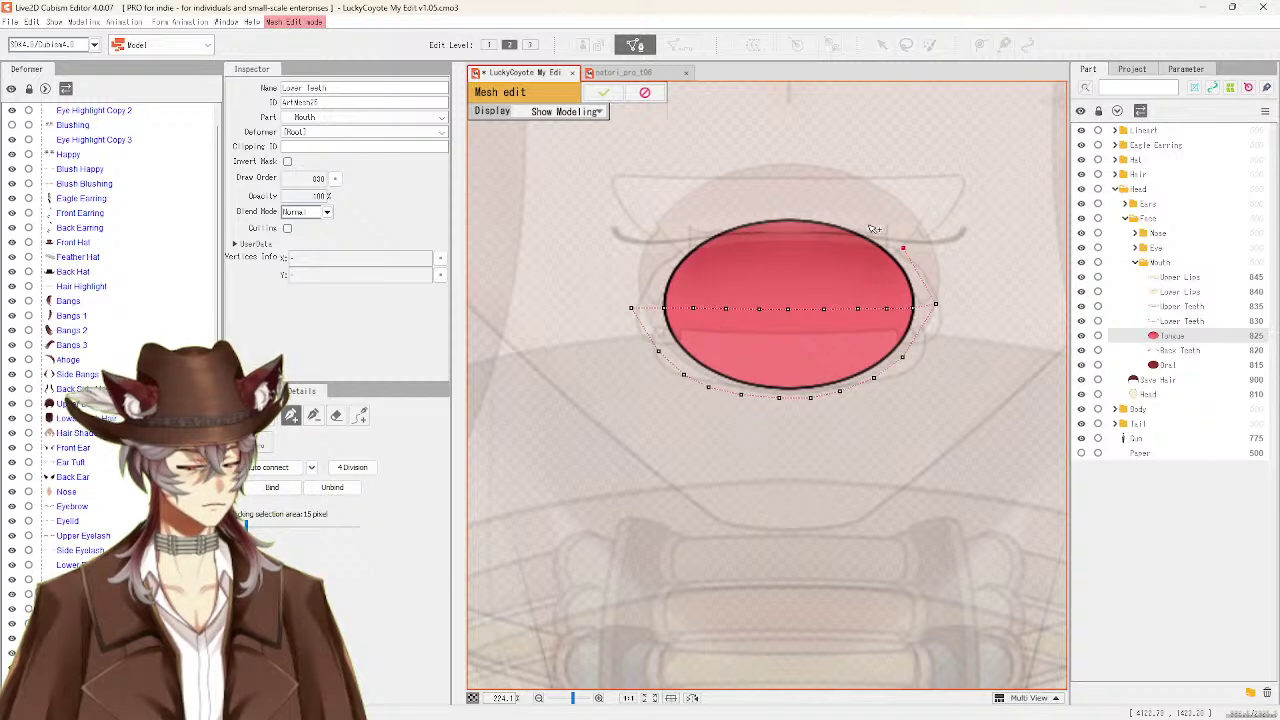
click(873, 228)
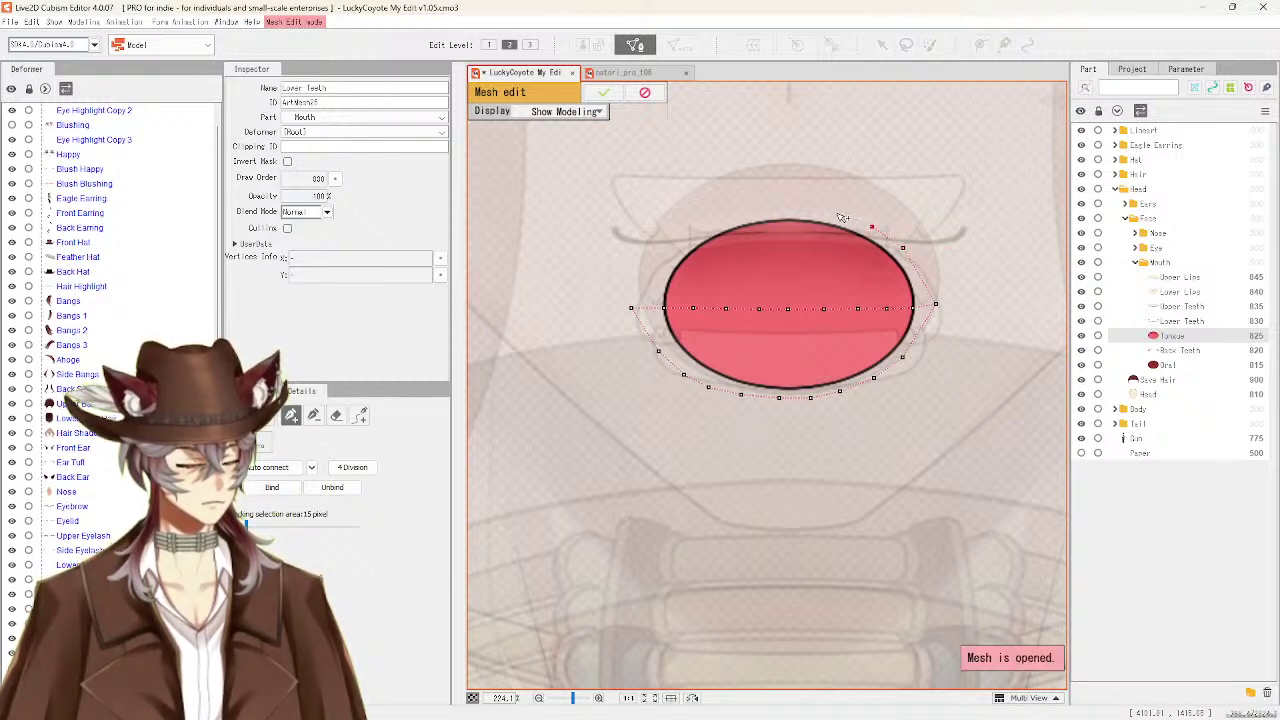
click(838, 214)
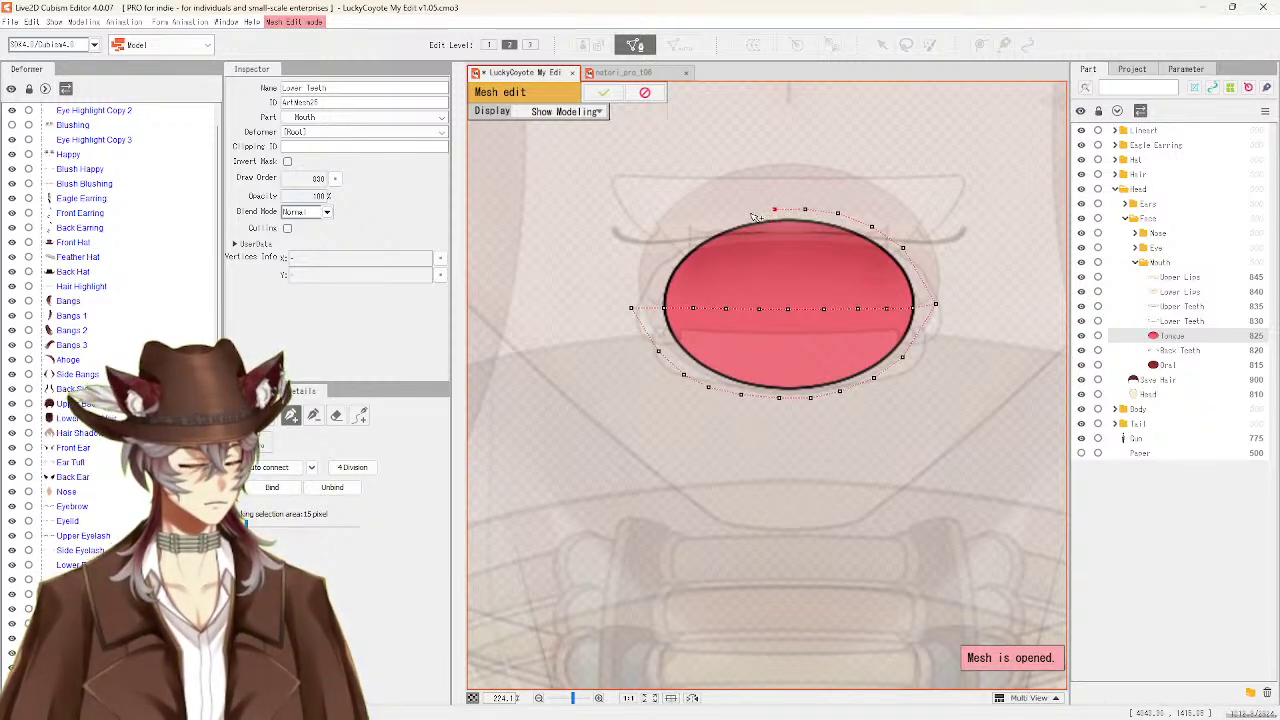
click(747, 214)
click(710, 227)
click(675, 250)
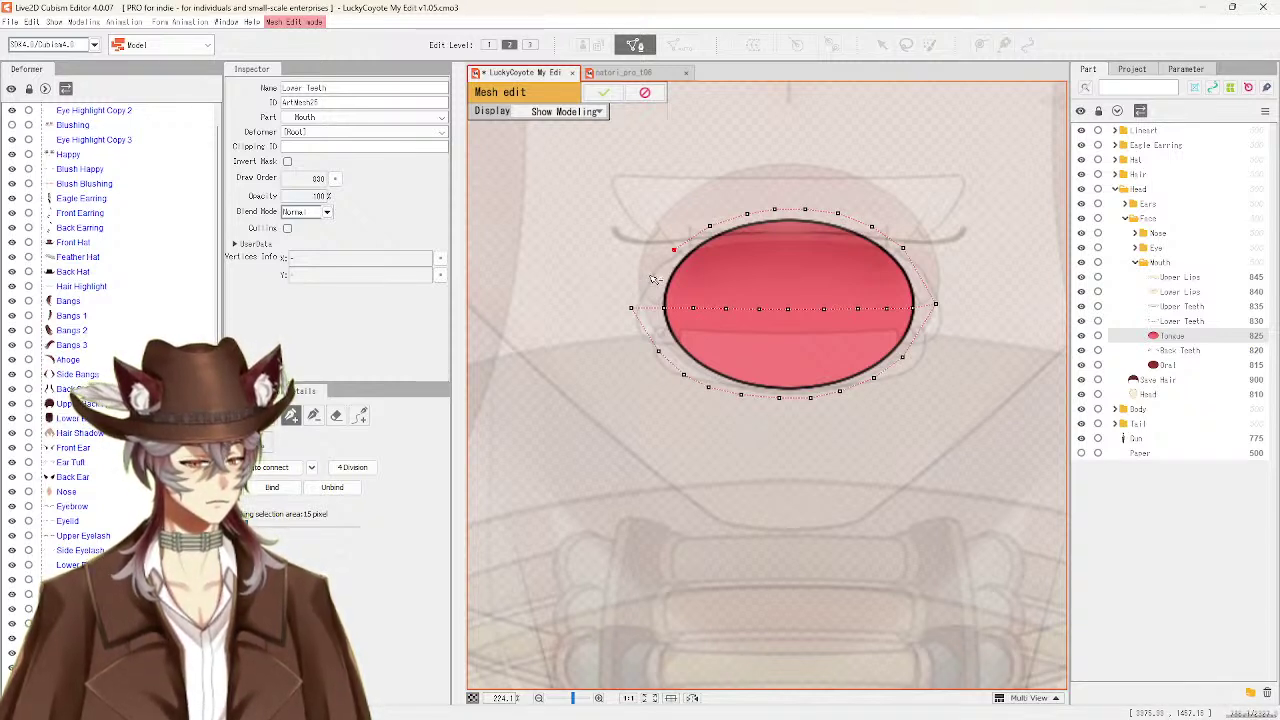
click(651, 277)
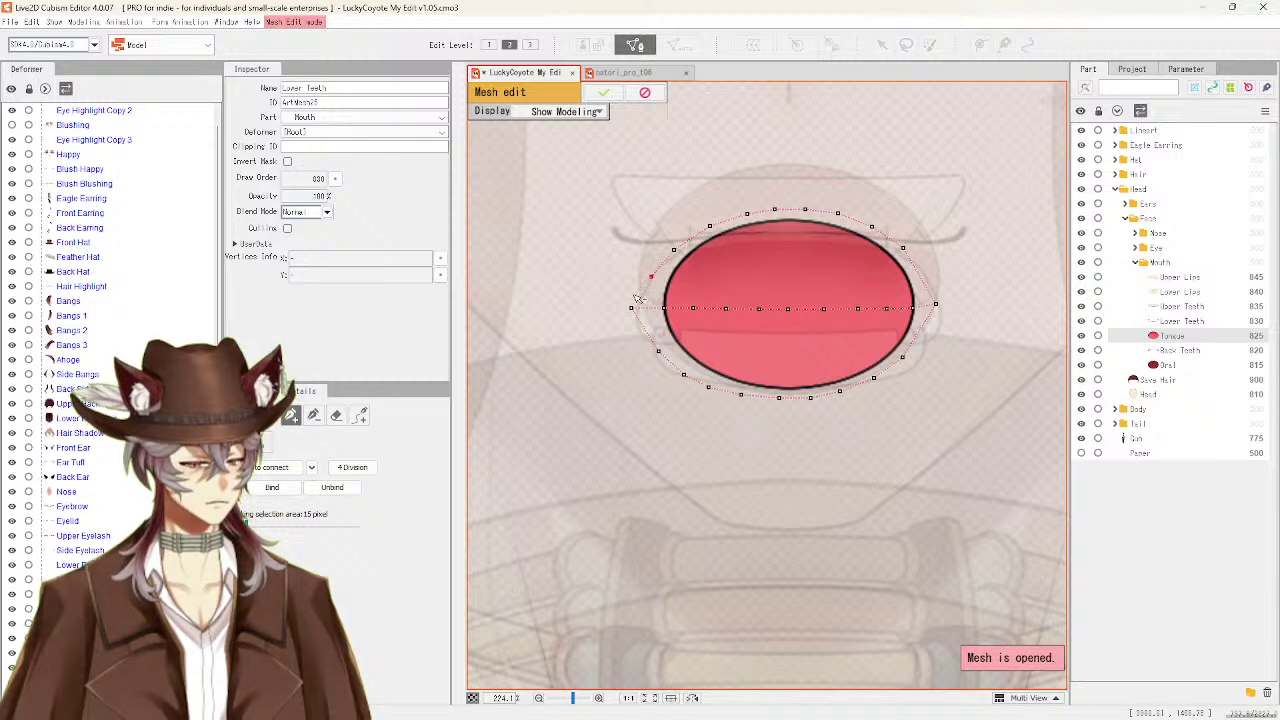
click(631, 308)
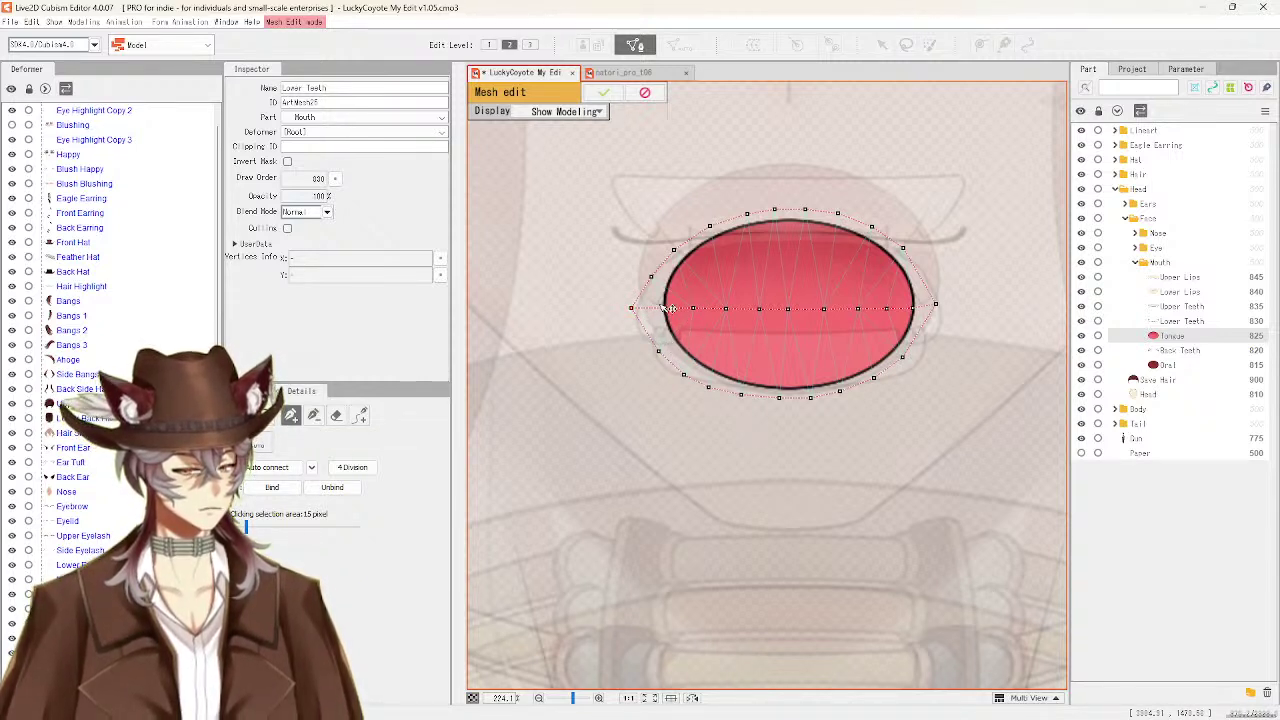
Connect the upper-left outline vertices to the left vertices of the tongue's middle row with mesh edges
drag(651, 277, 694, 318)
click(693, 310)
click(675, 252)
click(723, 308)
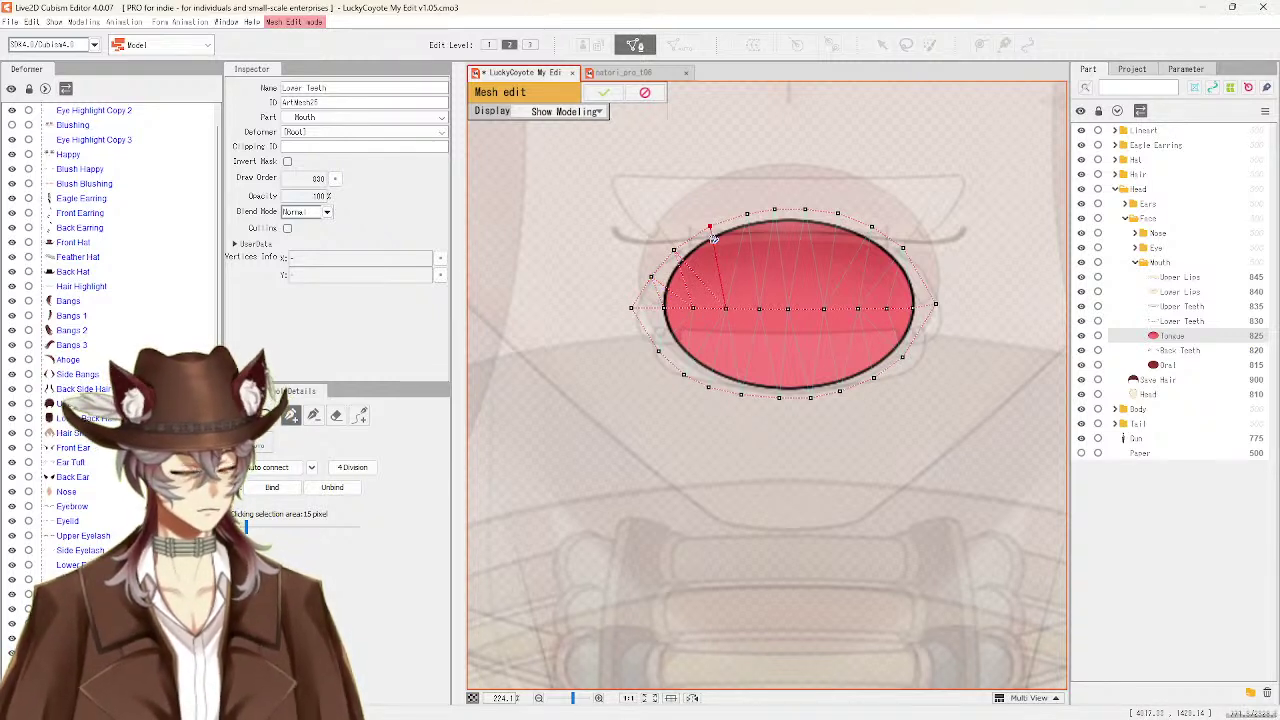
click(711, 229)
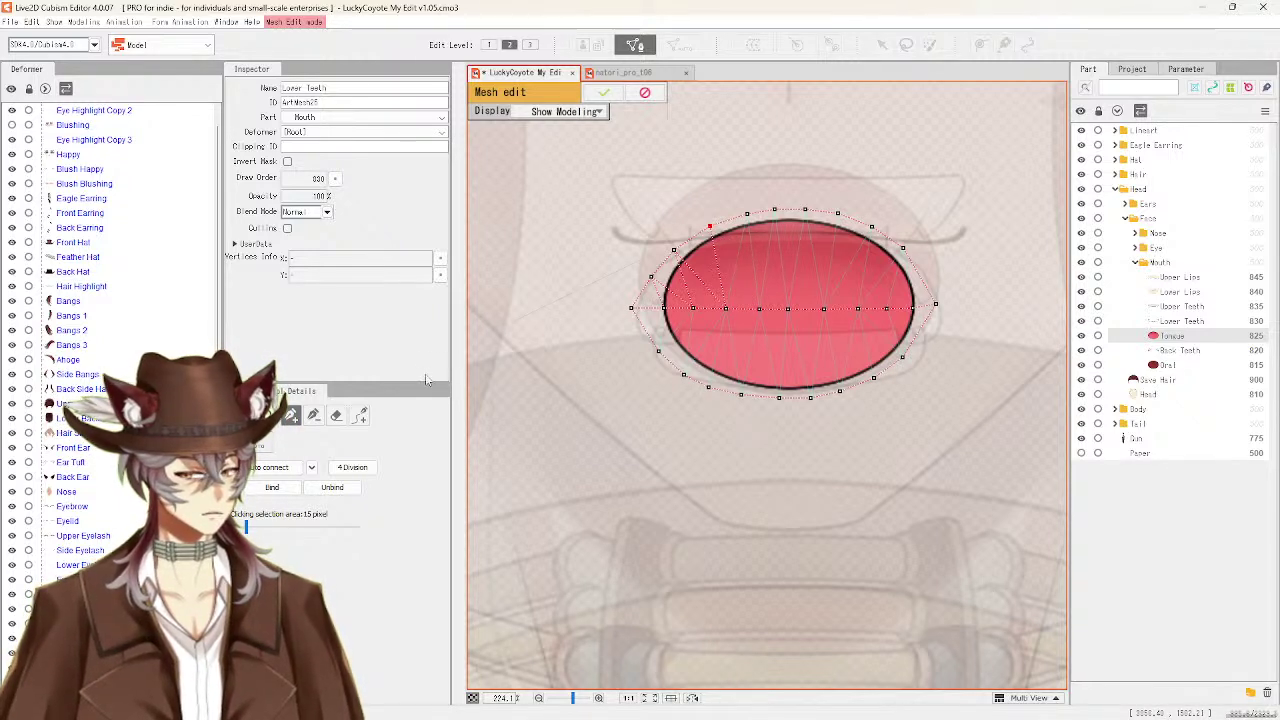
Clear the tongue's upper-left connecting edges and reconnect that outline section to the middle row's left vertices in a zigzag
click(315, 417)
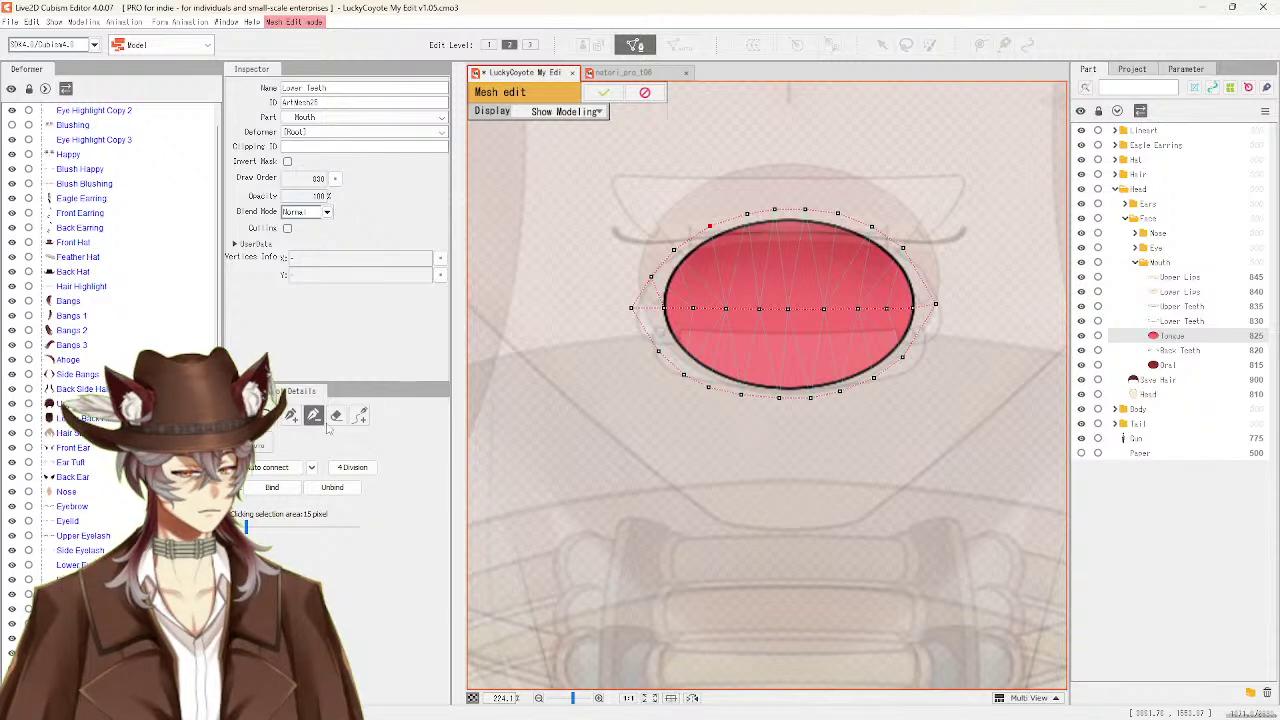
click(292, 415)
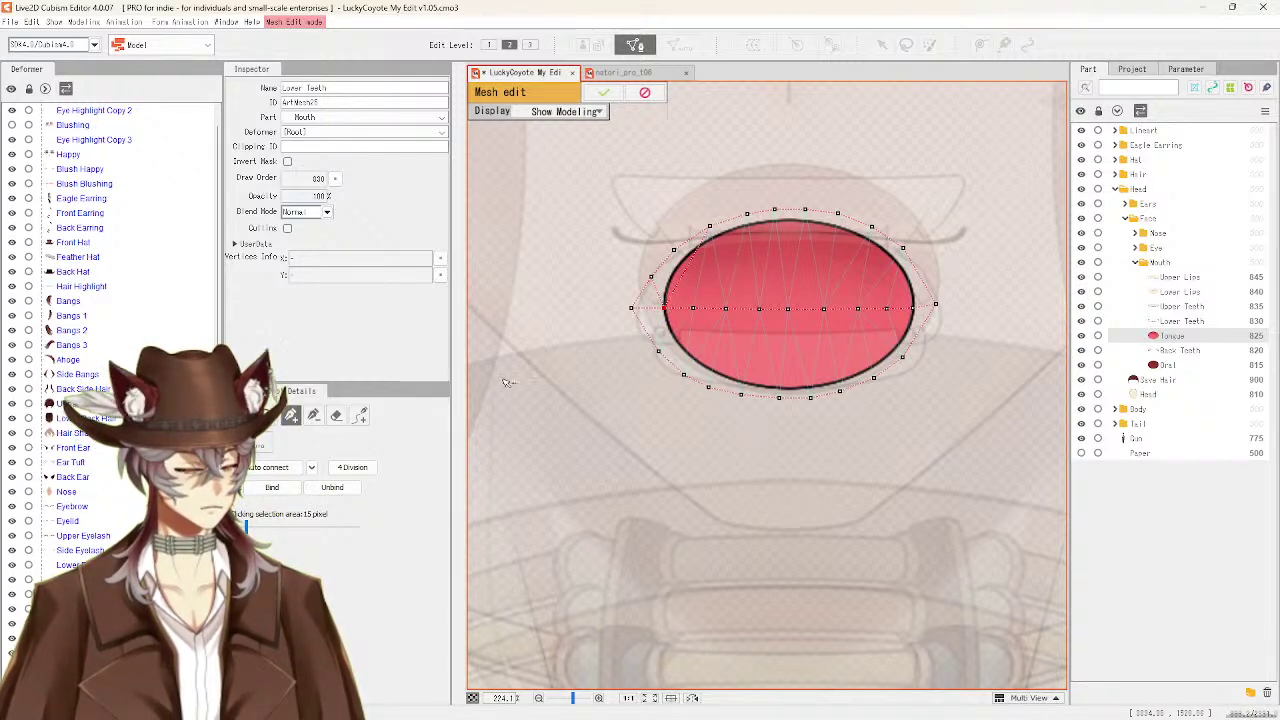
click(313, 415)
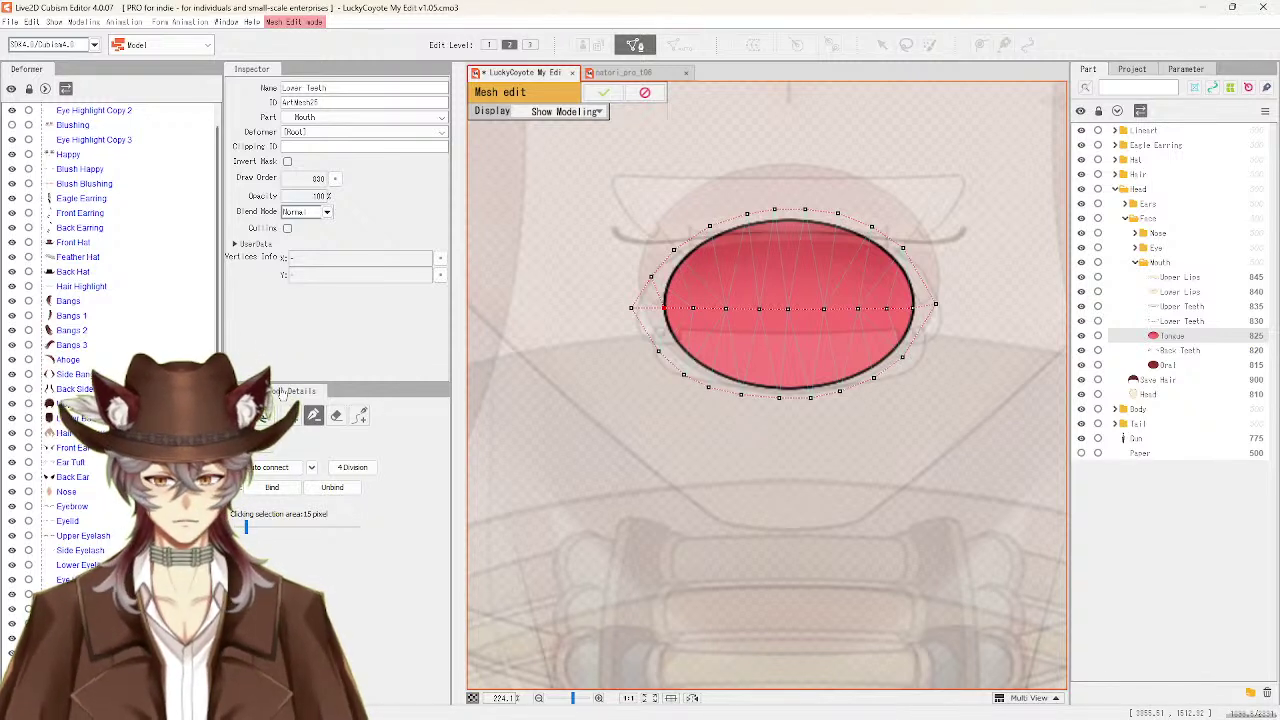
click(292, 415)
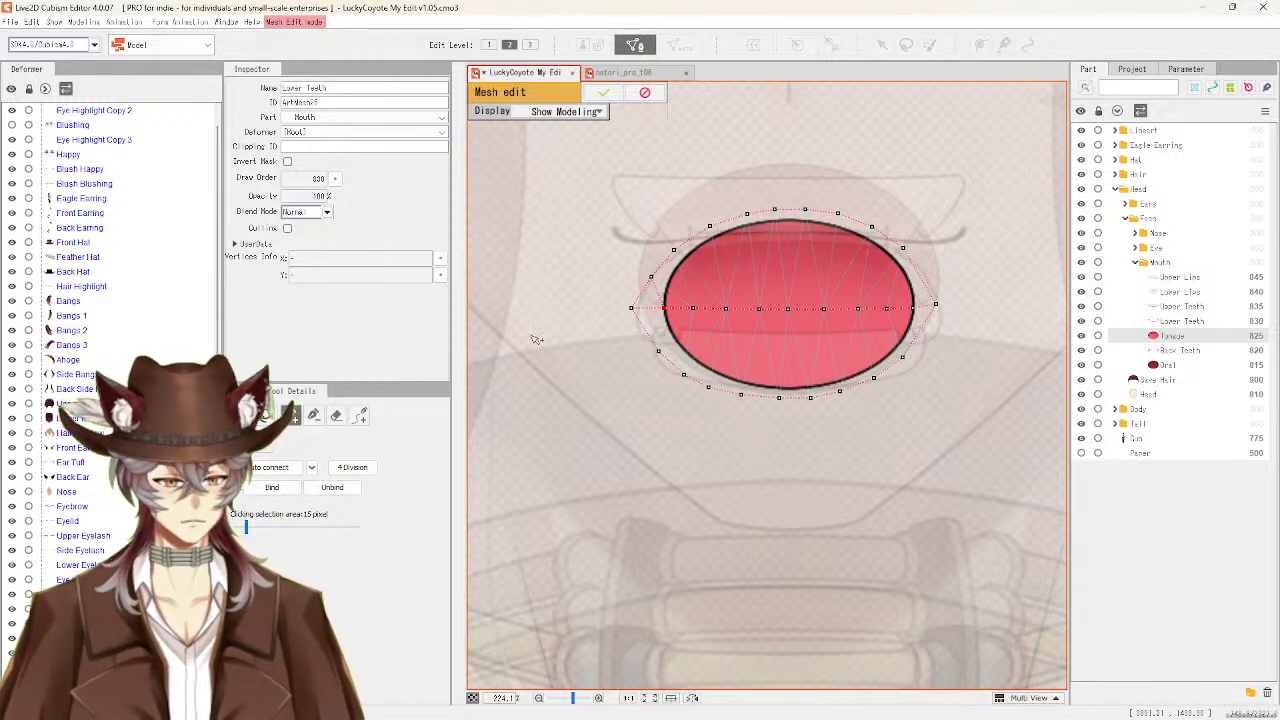
click(674, 250)
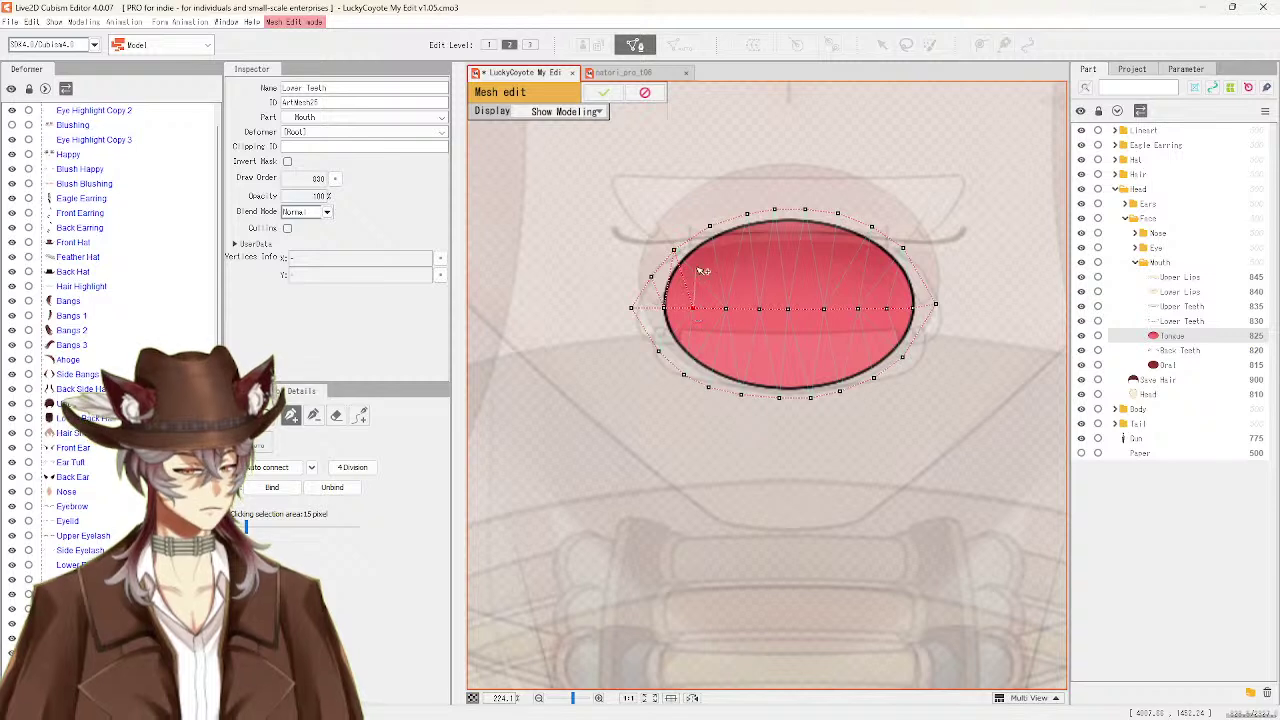
click(726, 309)
click(746, 214)
click(759, 308)
click(774, 211)
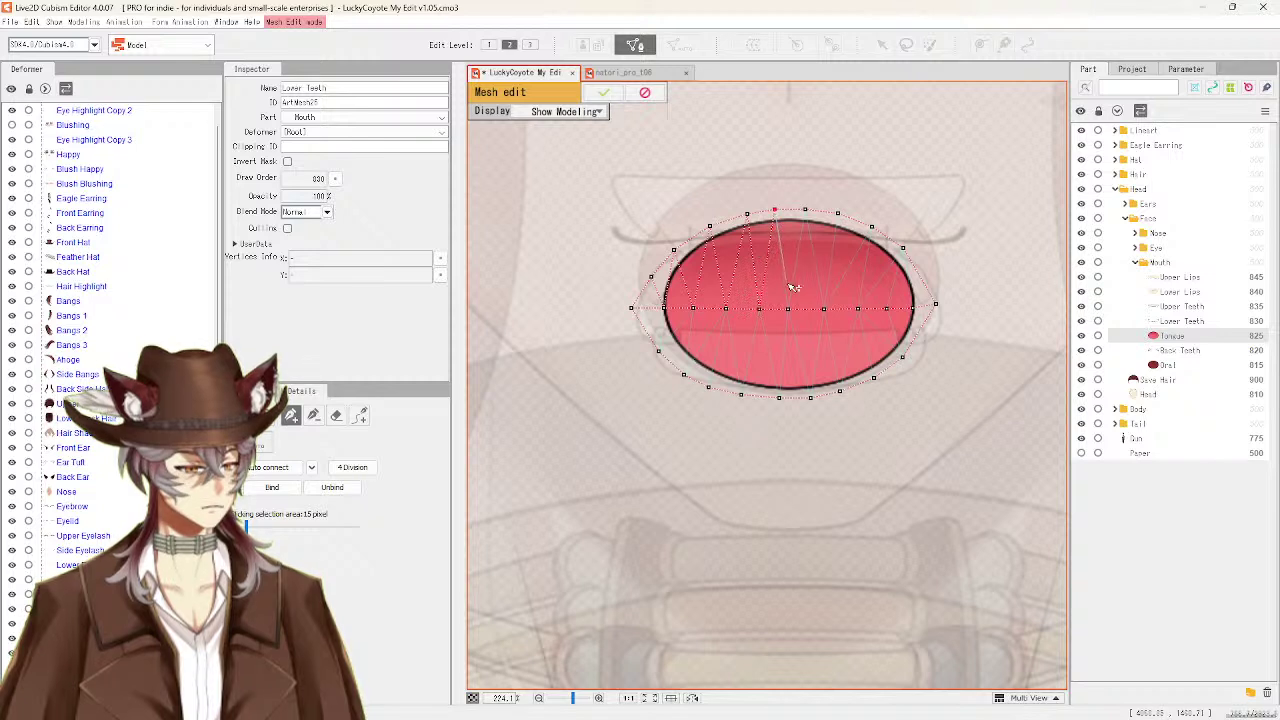
Continue the zigzag edges between the upper outline and the middle row across to the tongue's right edge
click(788, 308)
click(805, 211)
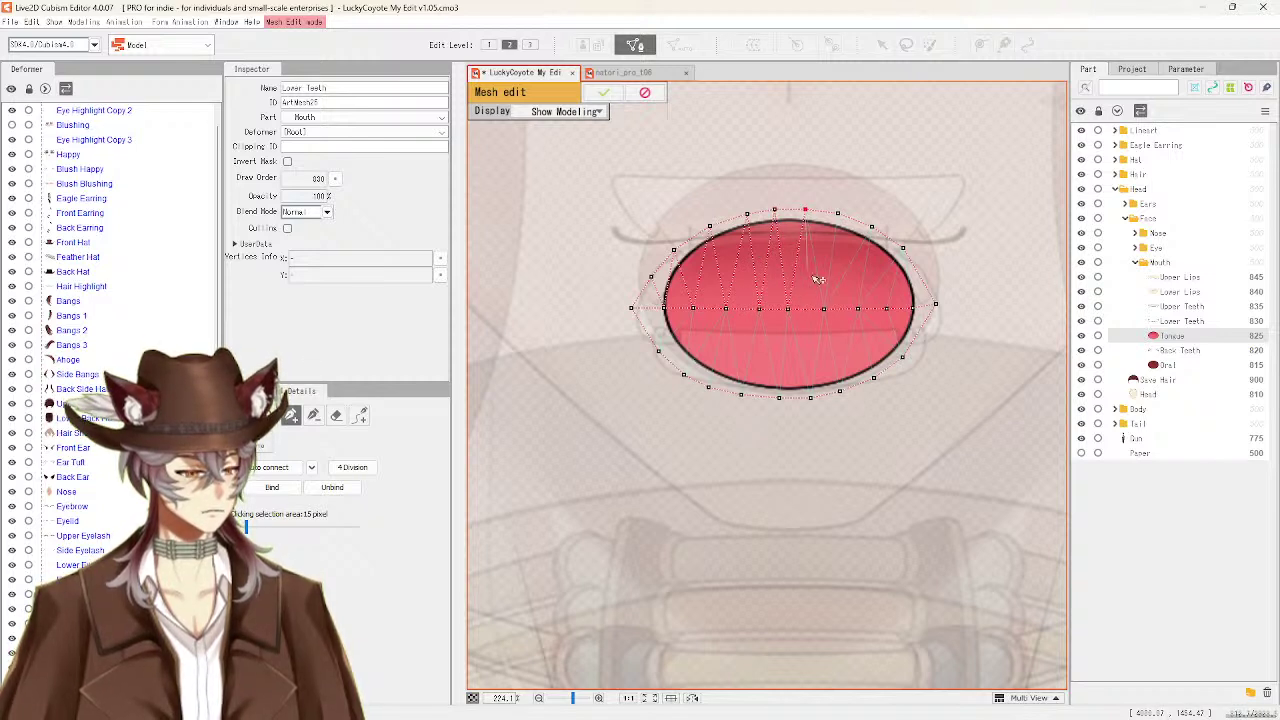
click(823, 308)
click(838, 213)
click(858, 308)
click(871, 228)
click(886, 308)
click(902, 248)
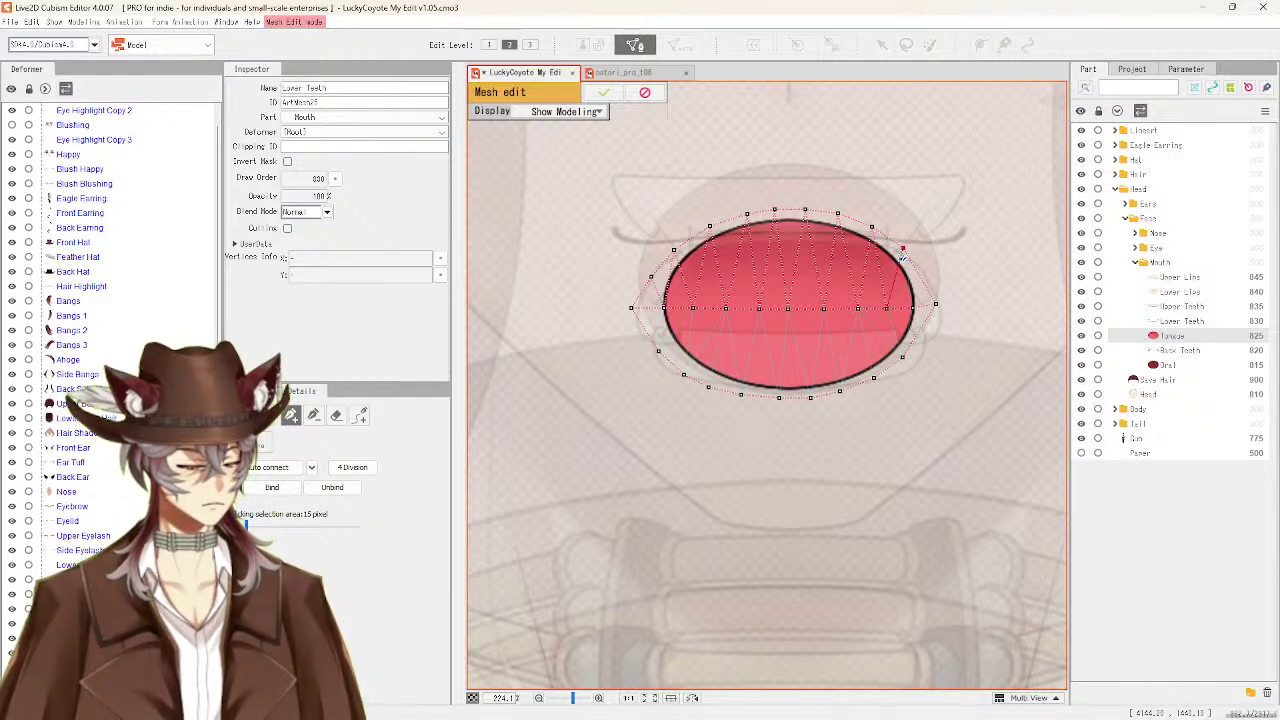
click(912, 308)
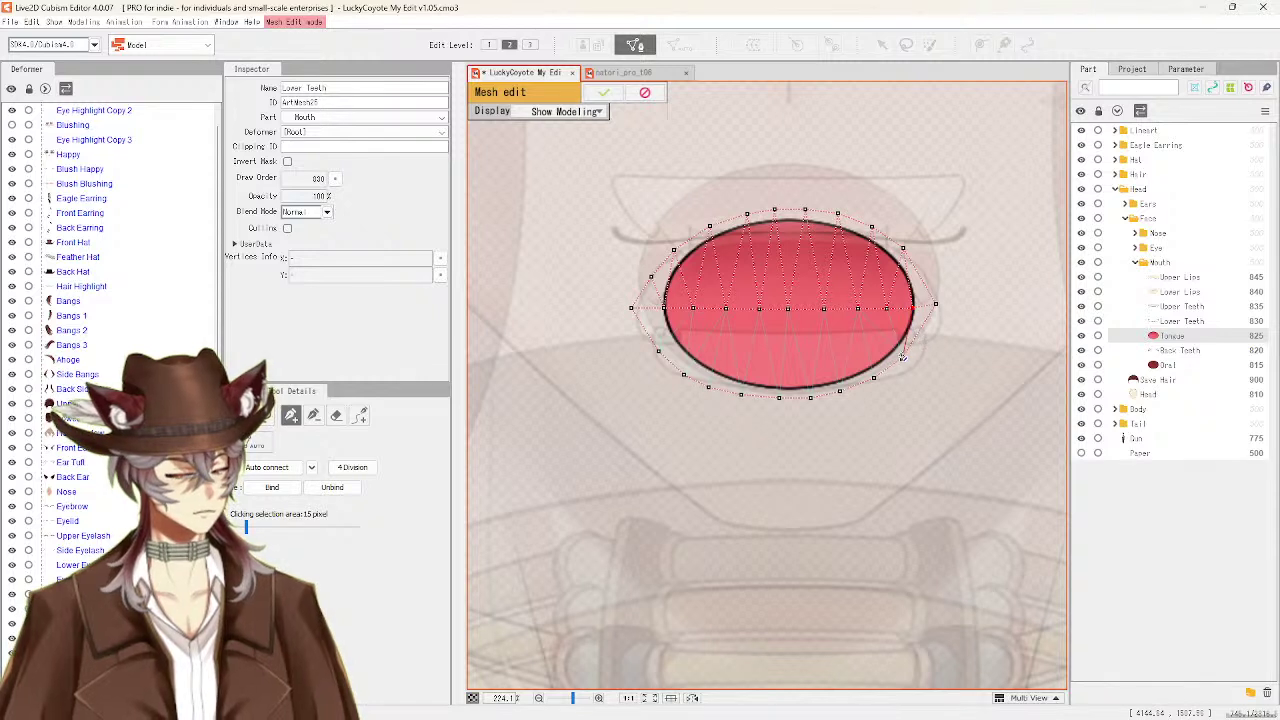
Connect the tongue's lower-right outline vertices to the right half of the middle row with zigzag edges
click(902, 356)
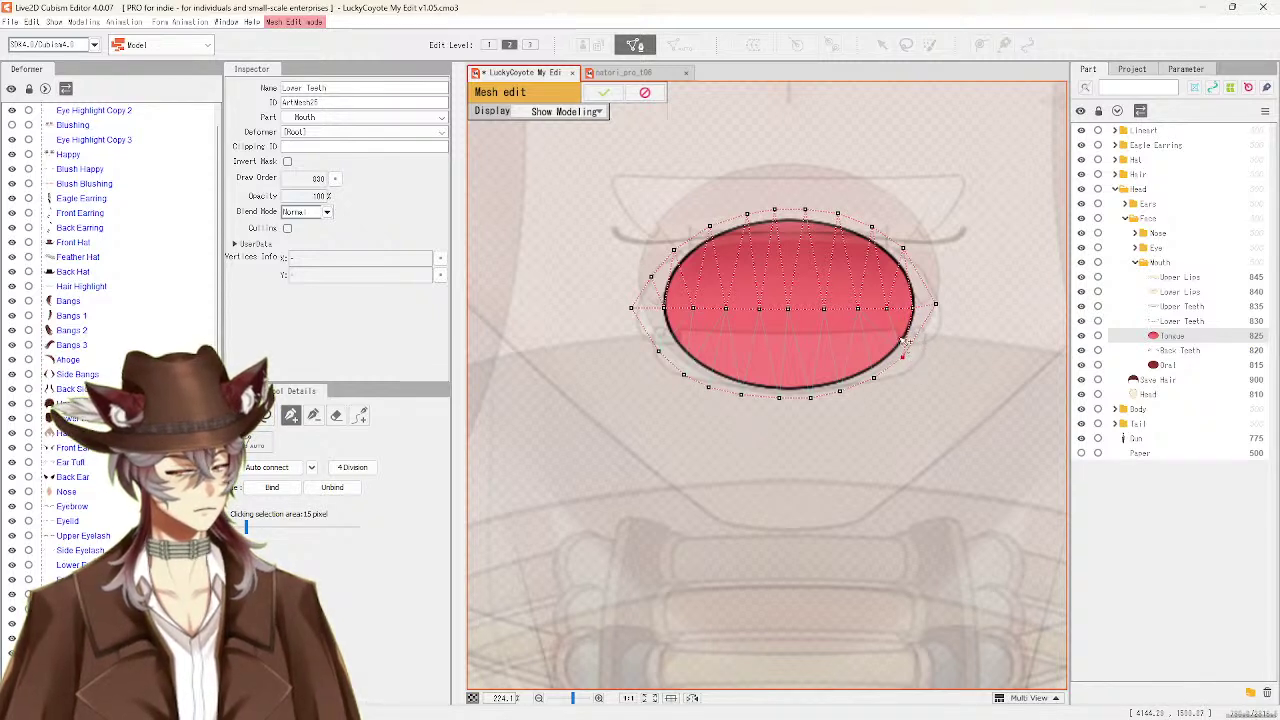
click(873, 377)
click(839, 390)
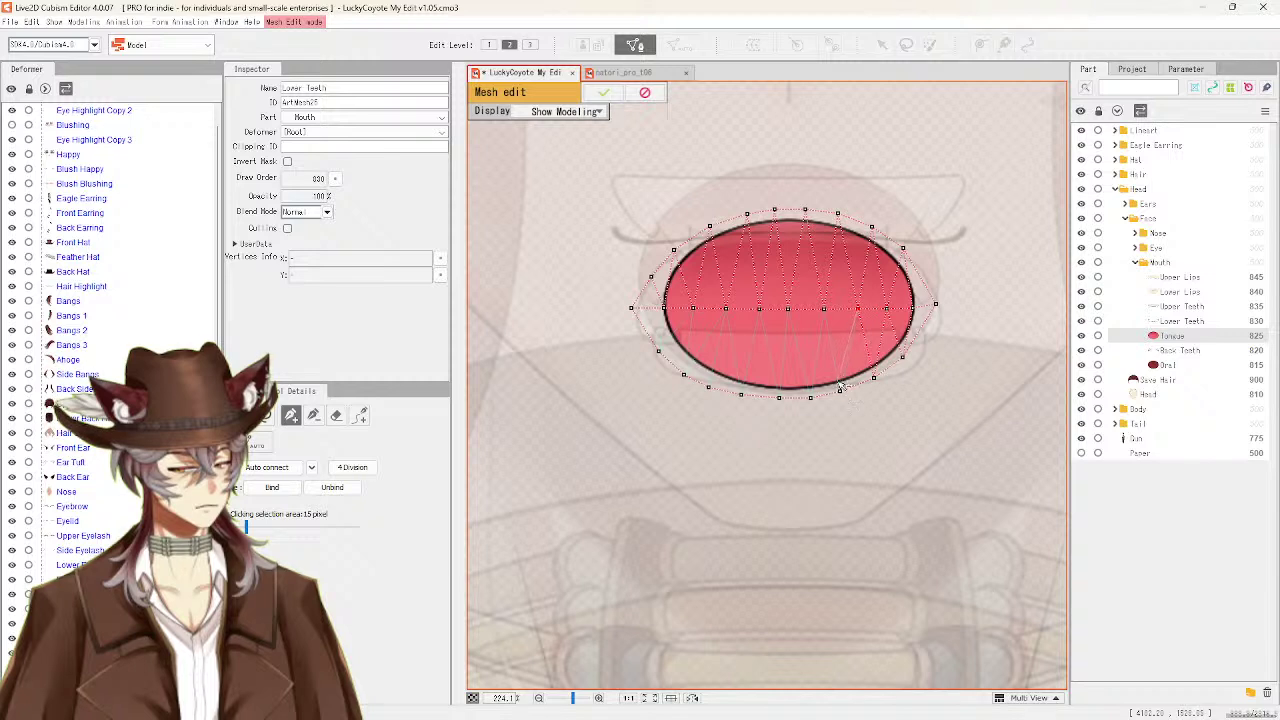
click(810, 397)
click(788, 309)
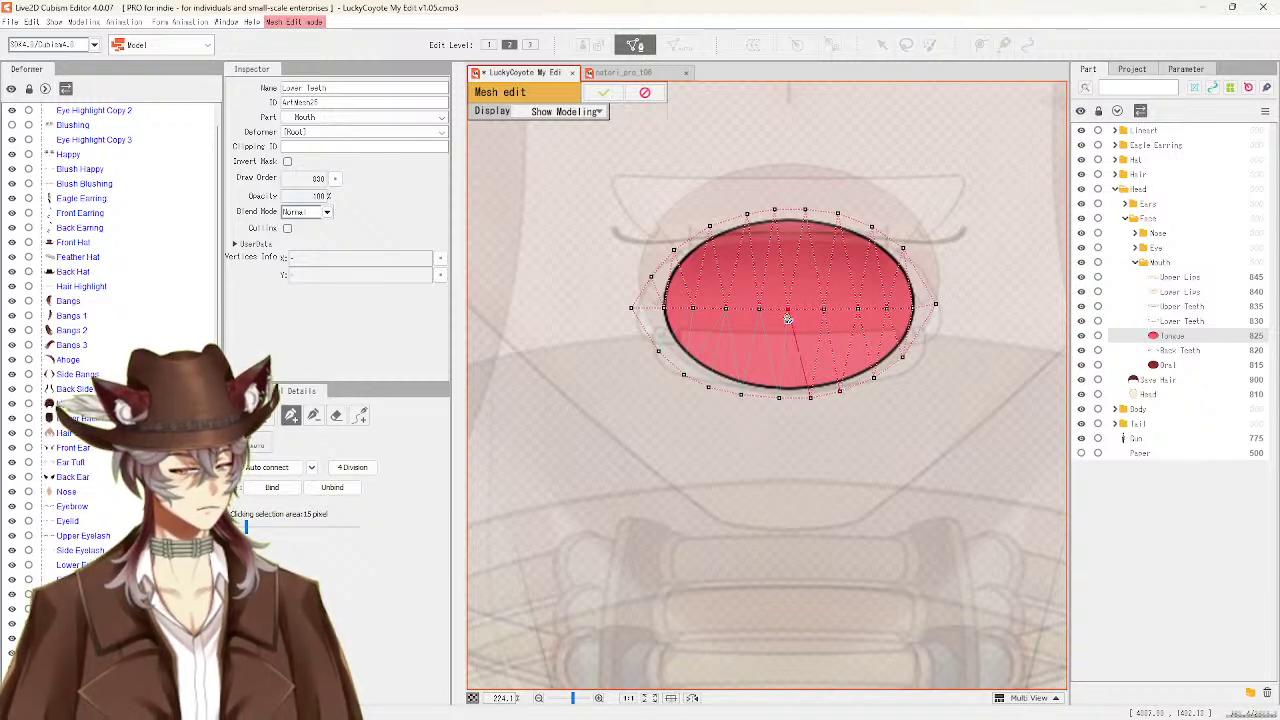
click(779, 397)
click(759, 308)
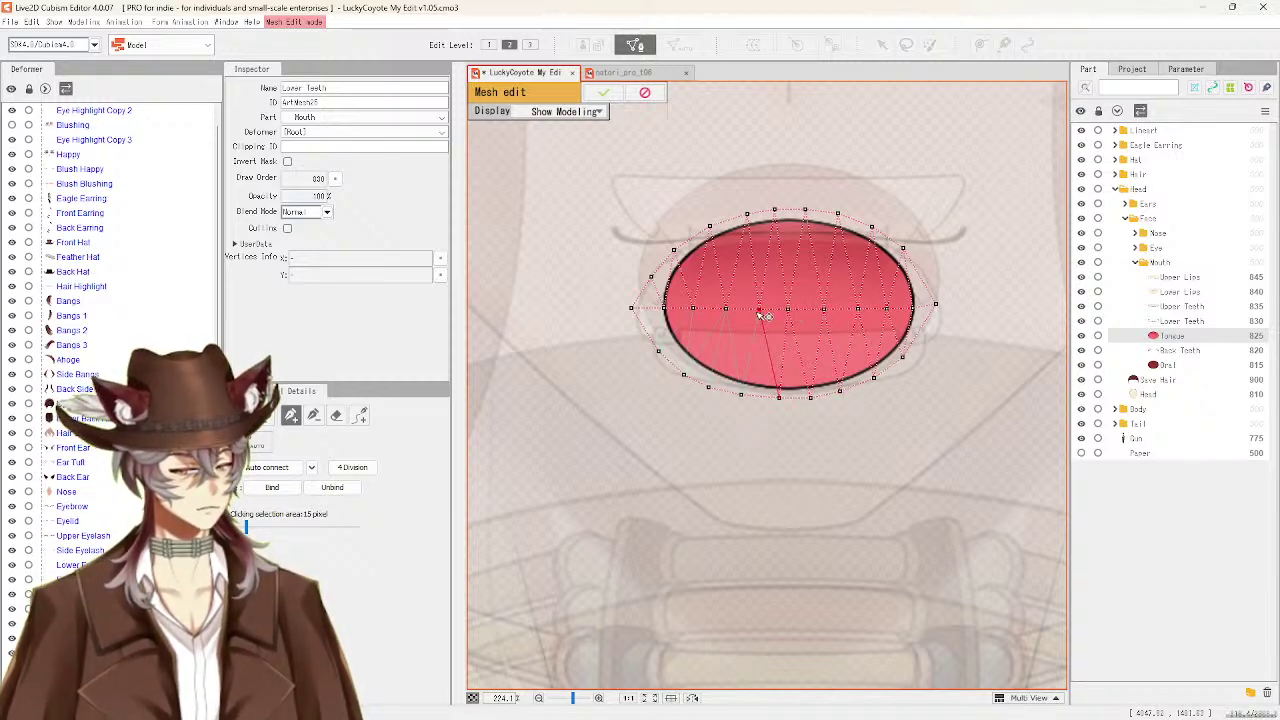
Extend the lower zigzag edges between the outline and the middle row to the tongue's left edge
click(740, 395)
click(725, 309)
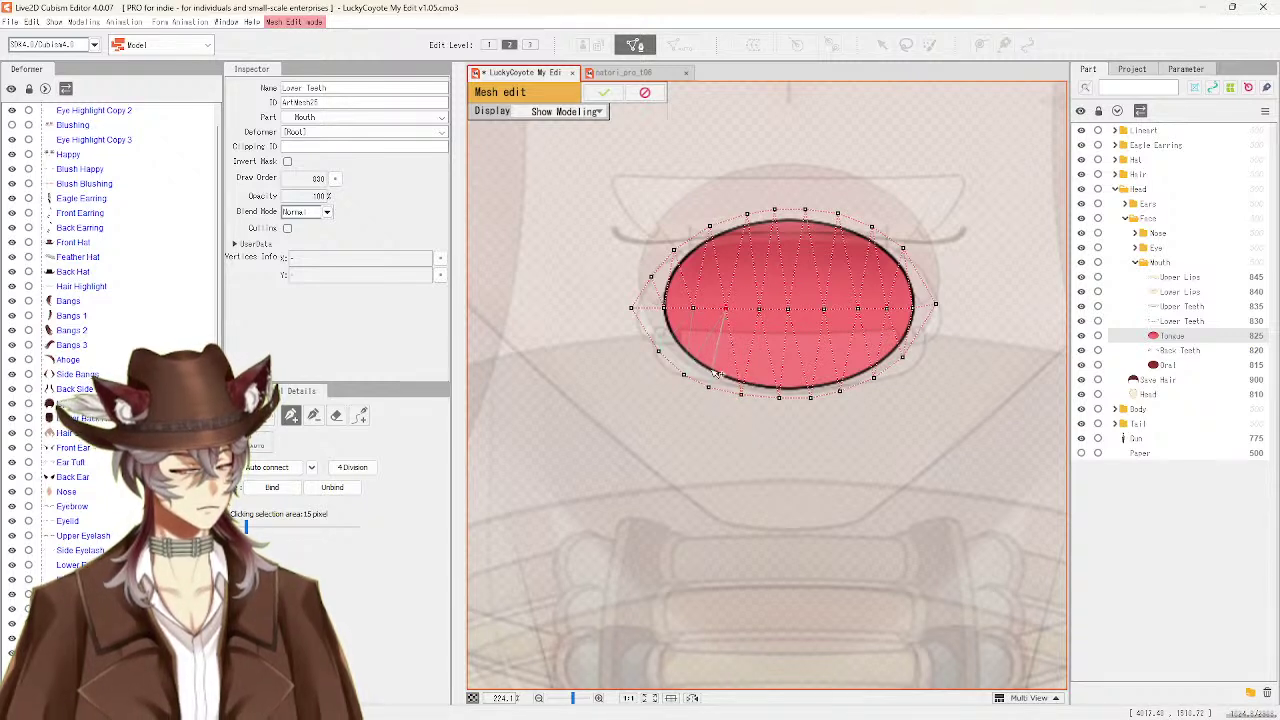
click(708, 386)
click(692, 309)
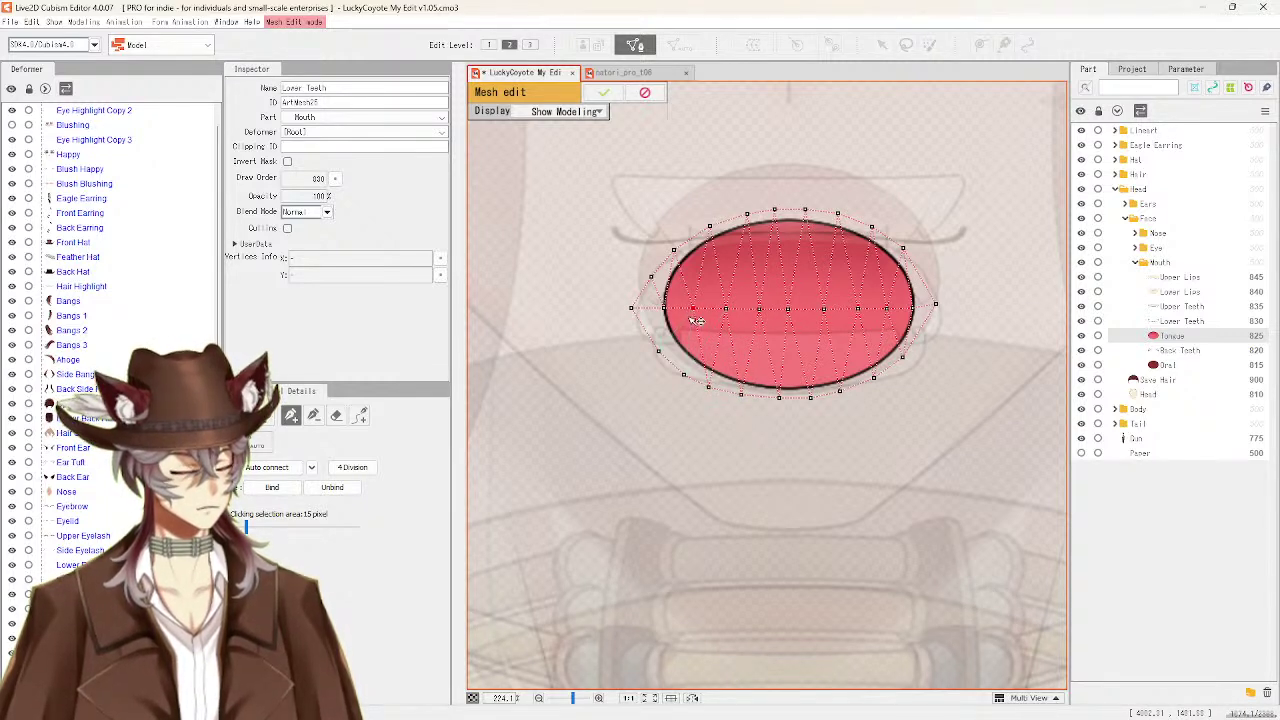
click(683, 375)
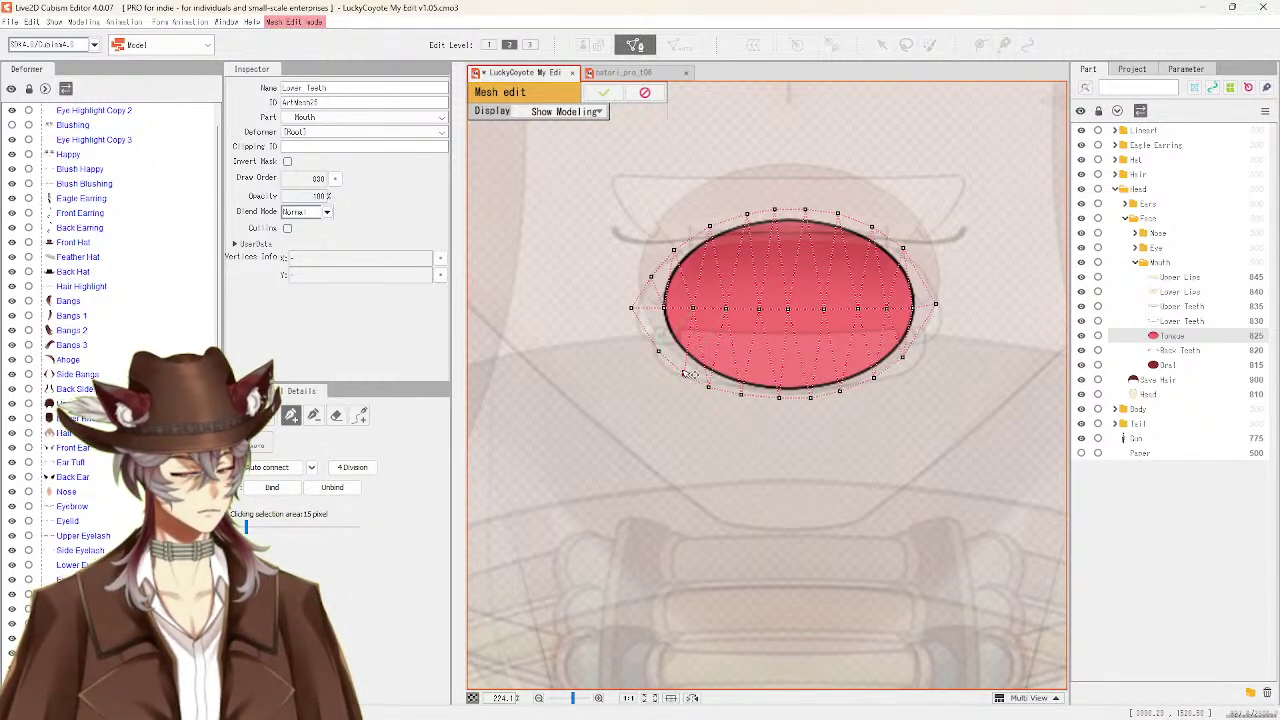
click(664, 309)
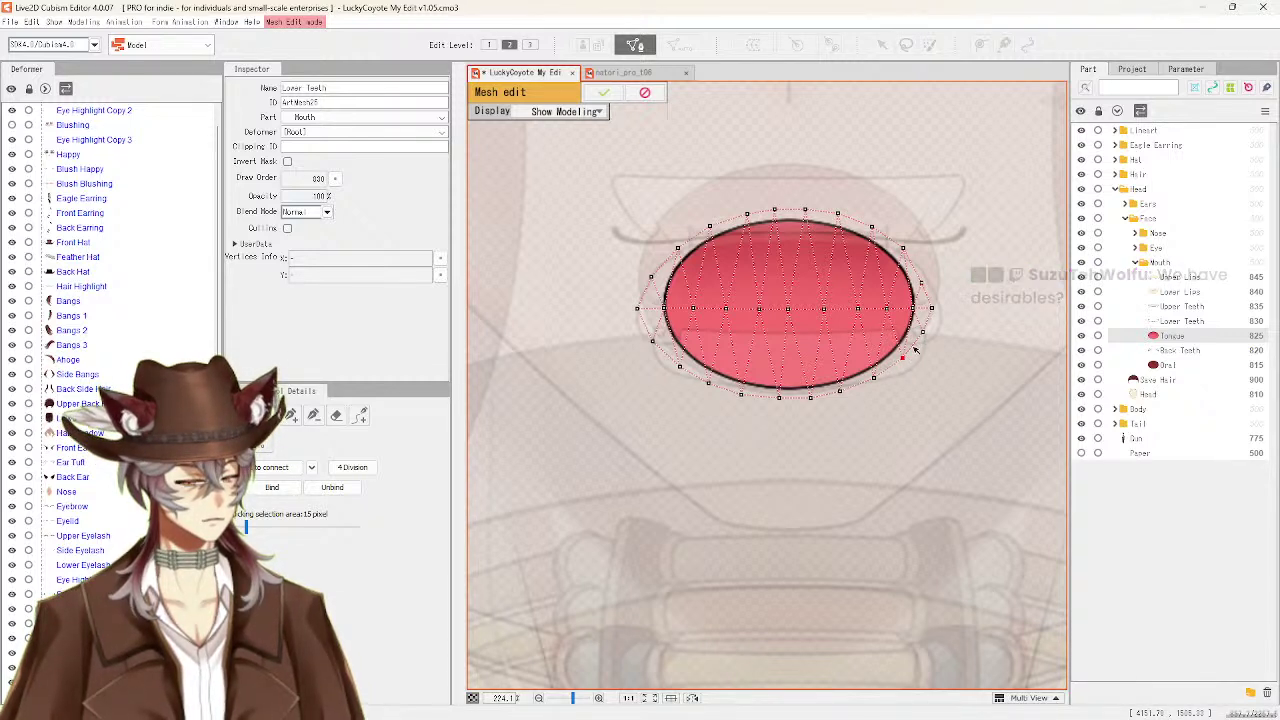
Fine-tune the positions of the tongue's lower-left and upper-left outline vertices and apply the mesh edit
click(680, 367)
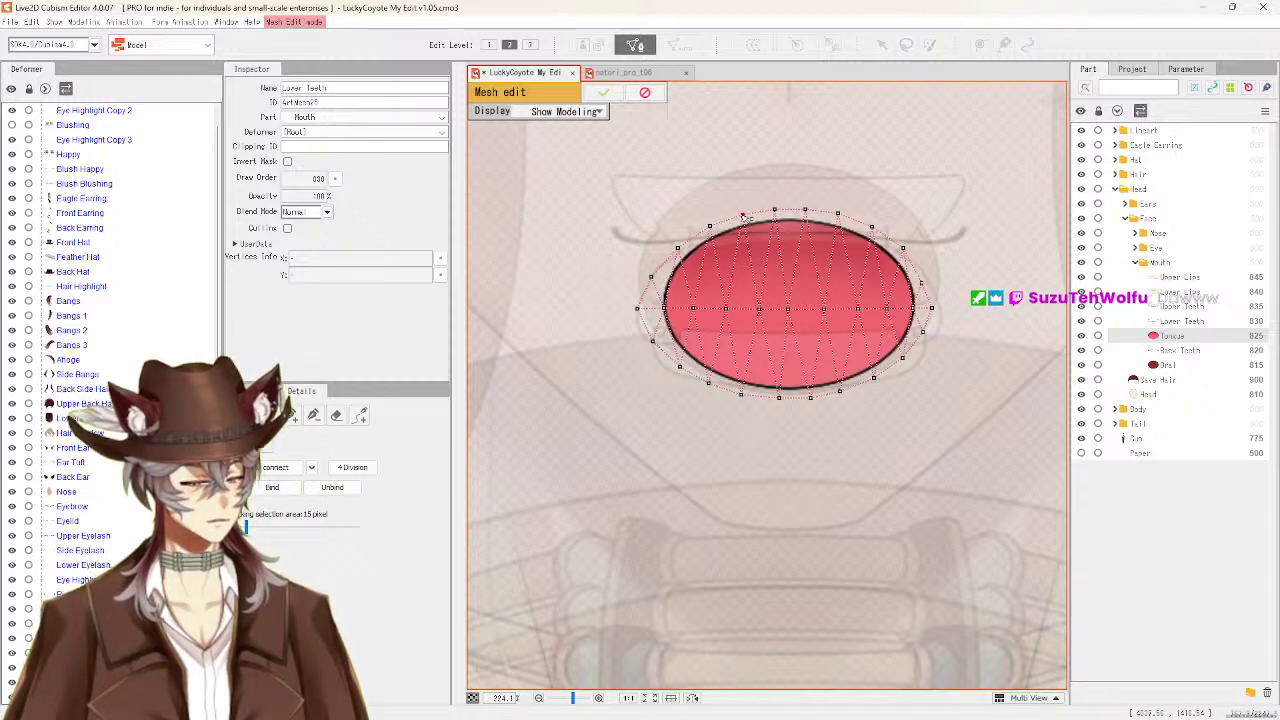
click(743, 218)
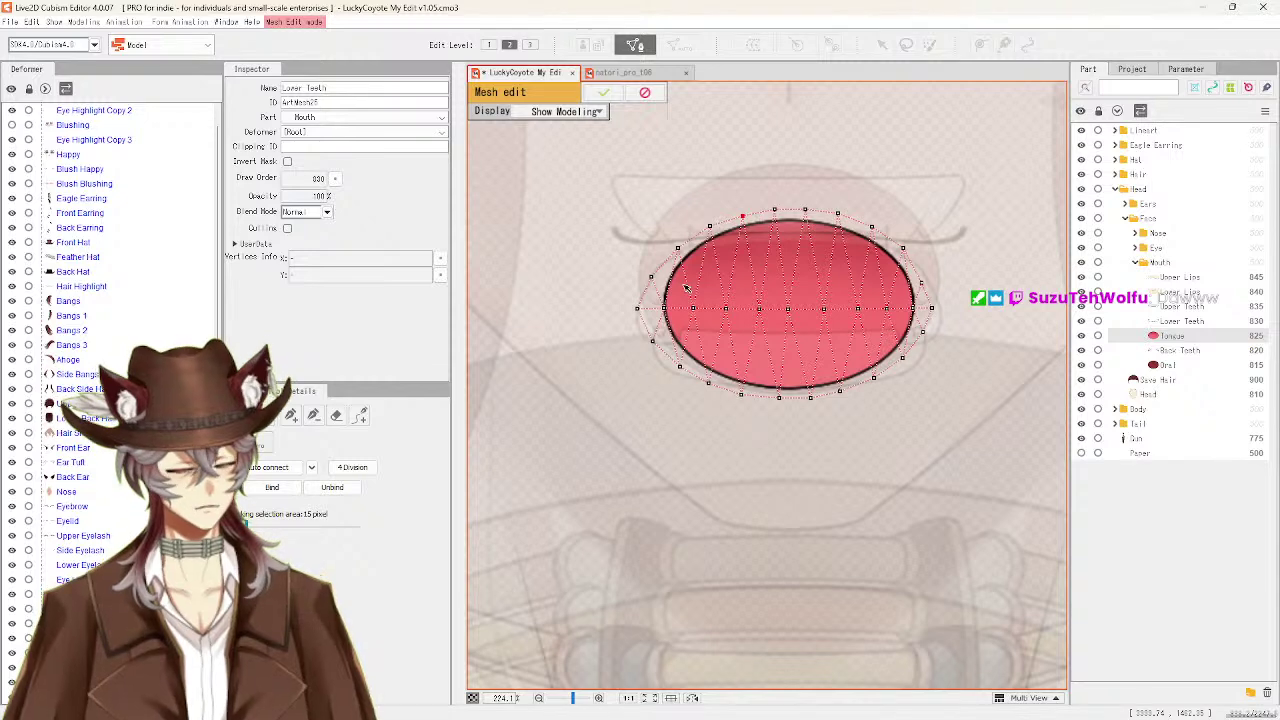
click(603, 92)
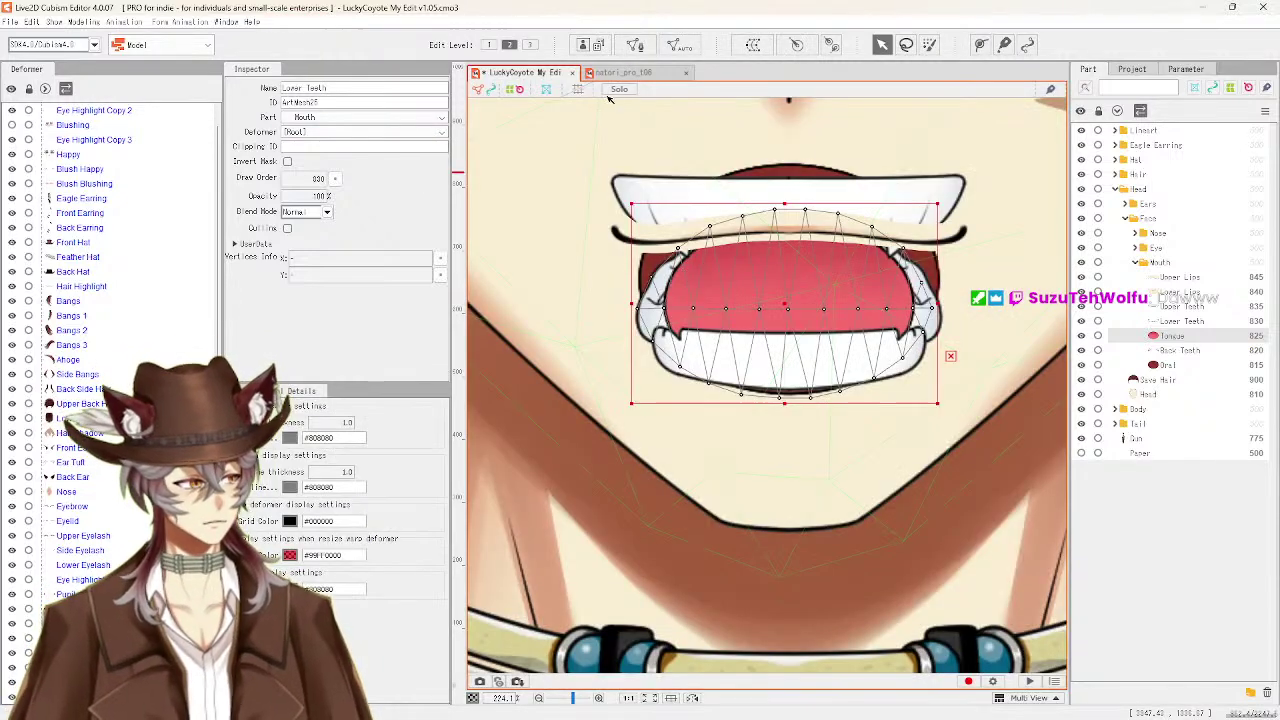
Open the Back Teeth mesh for editing and erase its existing vertices on both teeth
click(1180, 350)
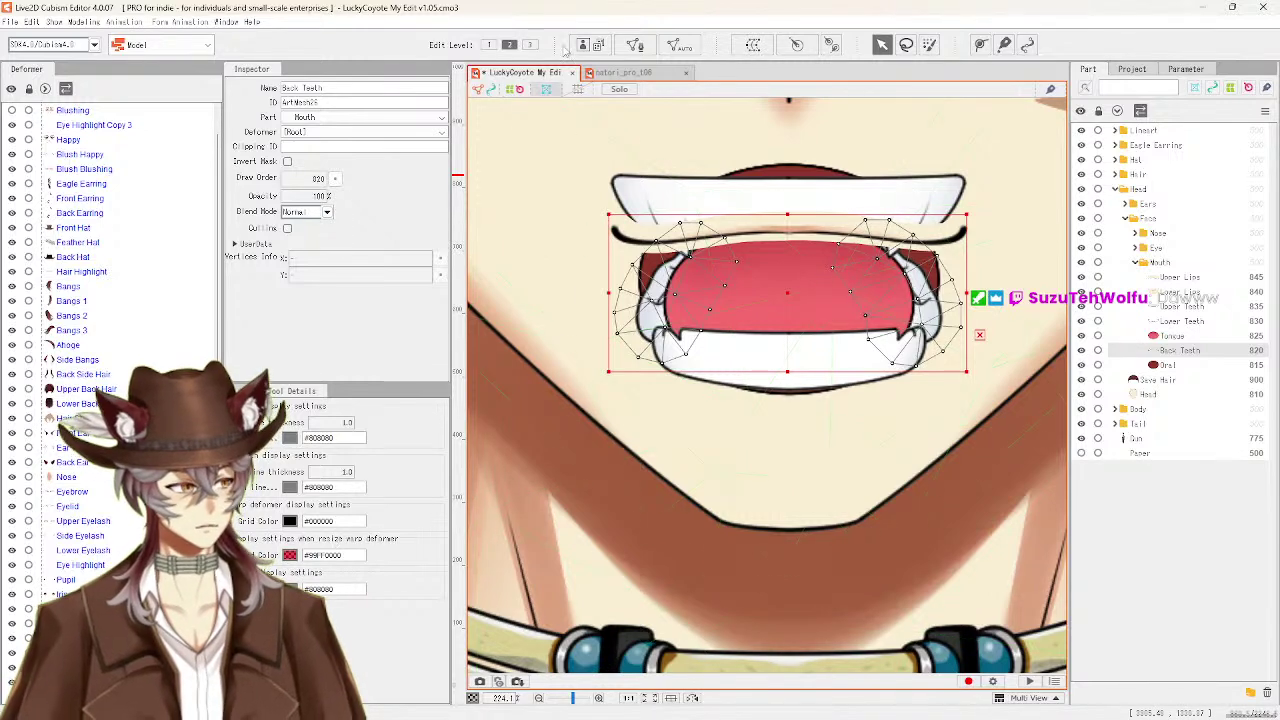
click(634, 45)
click(336, 414)
click(676, 280)
mouse_move(676, 280)
mouse_down()
mouse_move(843, 243)
mouse_move(938, 298)
mouse_move(934, 349)
mouse_up()
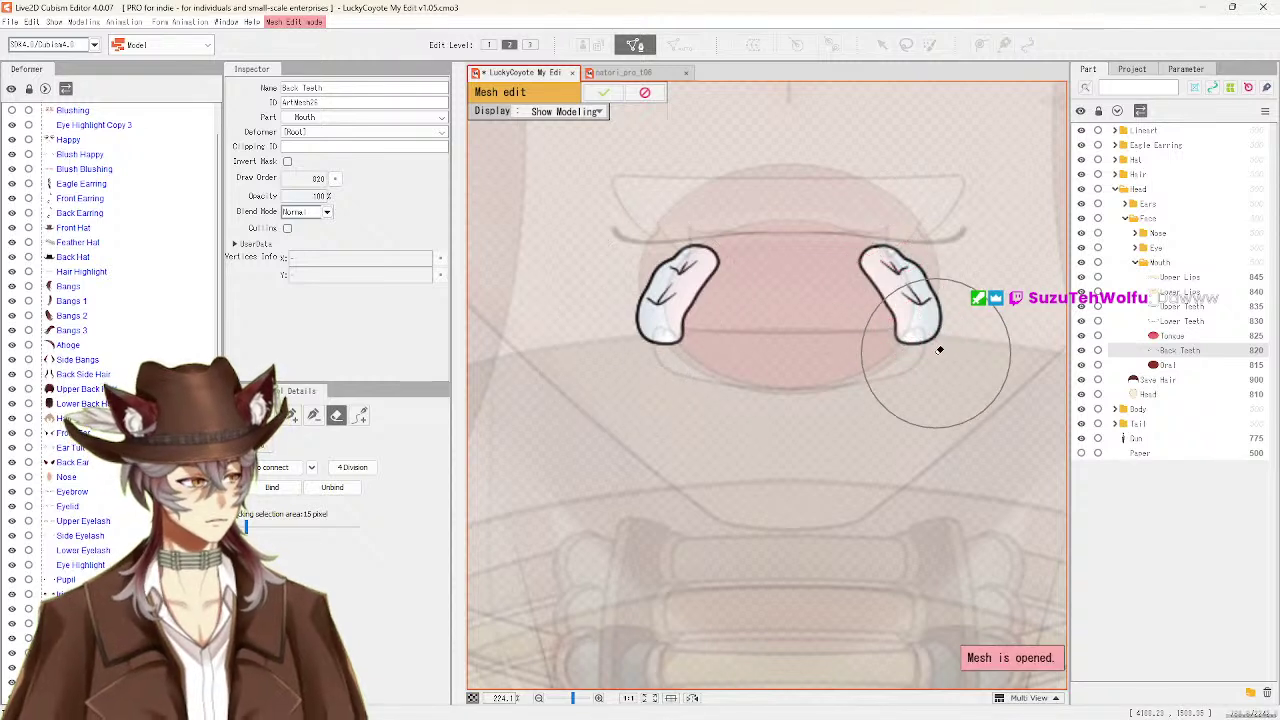
Place a connected row of six vertices down the middle of the left back tooth, from its upper tip to its lower edge
click(291, 416)
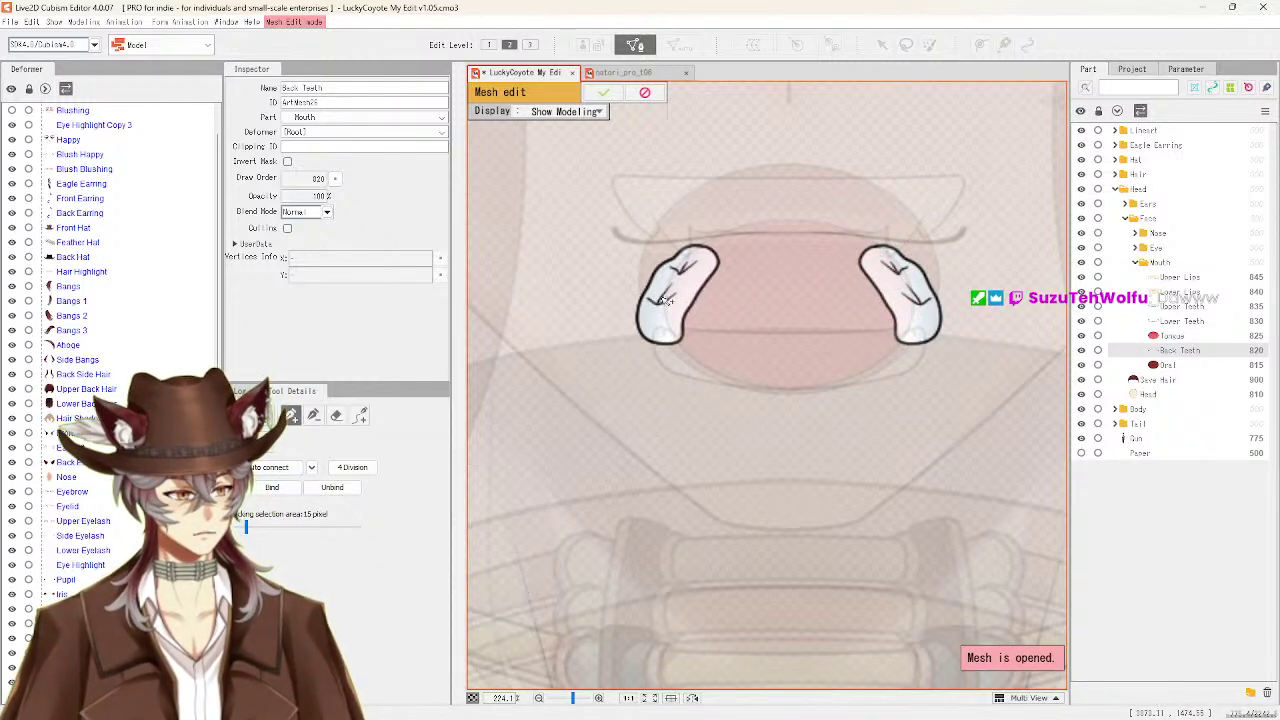
click(710, 250)
click(695, 262)
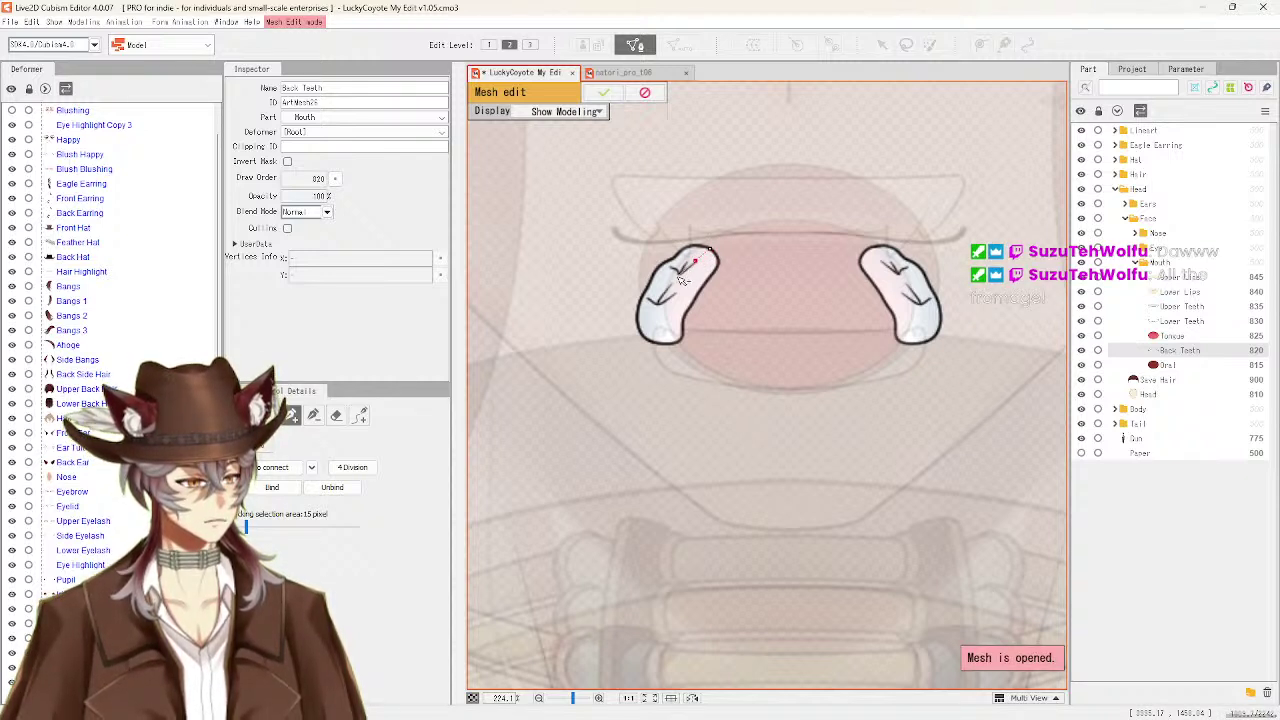
click(679, 272)
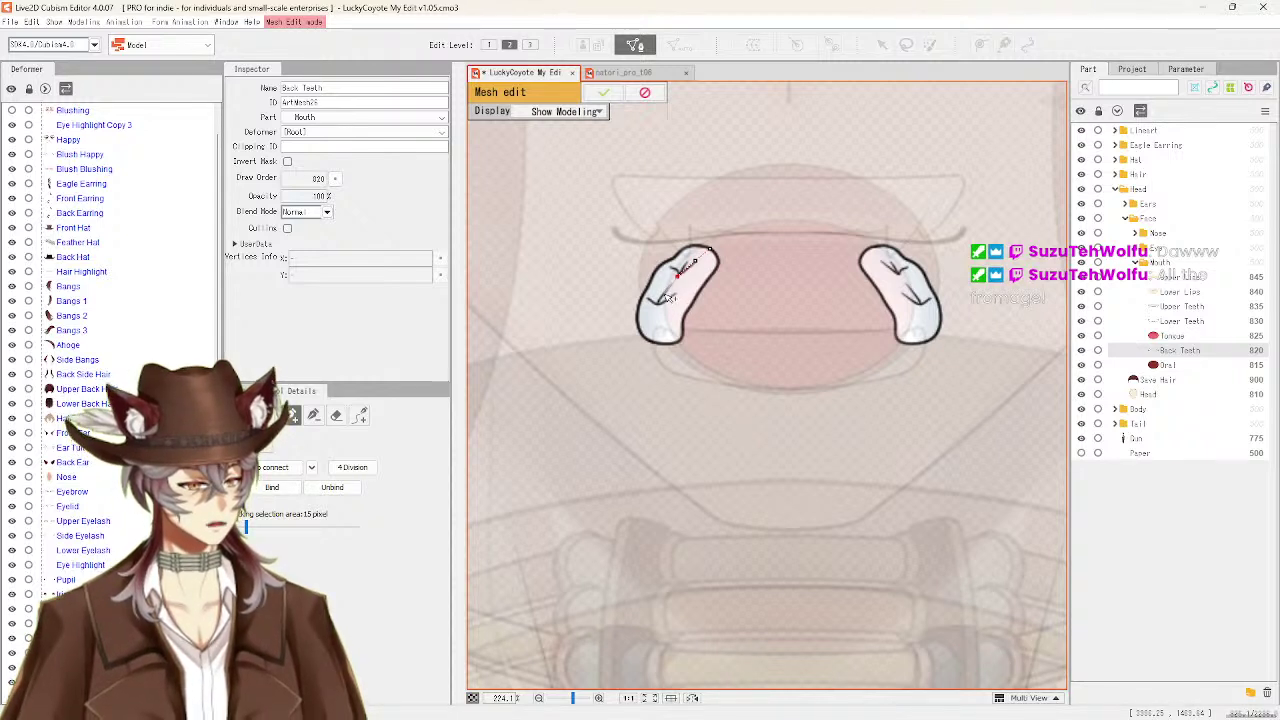
click(664, 296)
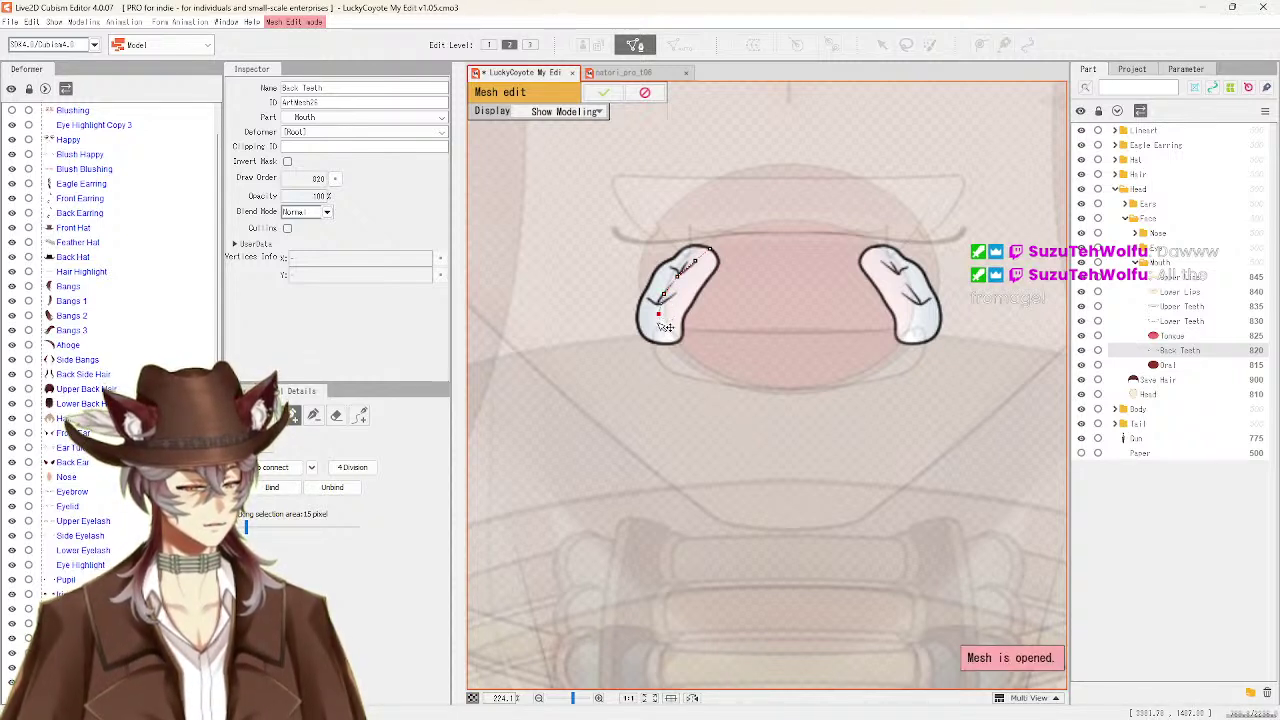
click(659, 341)
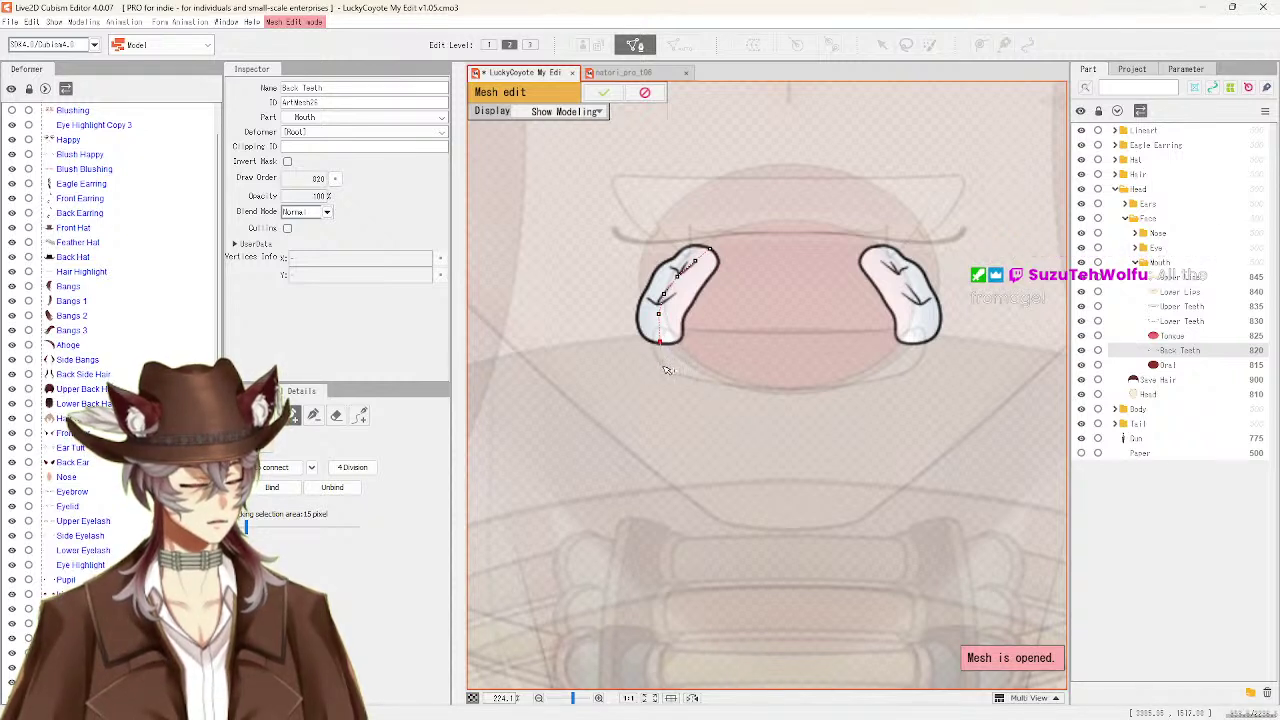
Extend the left back tooth's vertex chain below its lower edge and up along its inner side to beside the upper tip
click(661, 368)
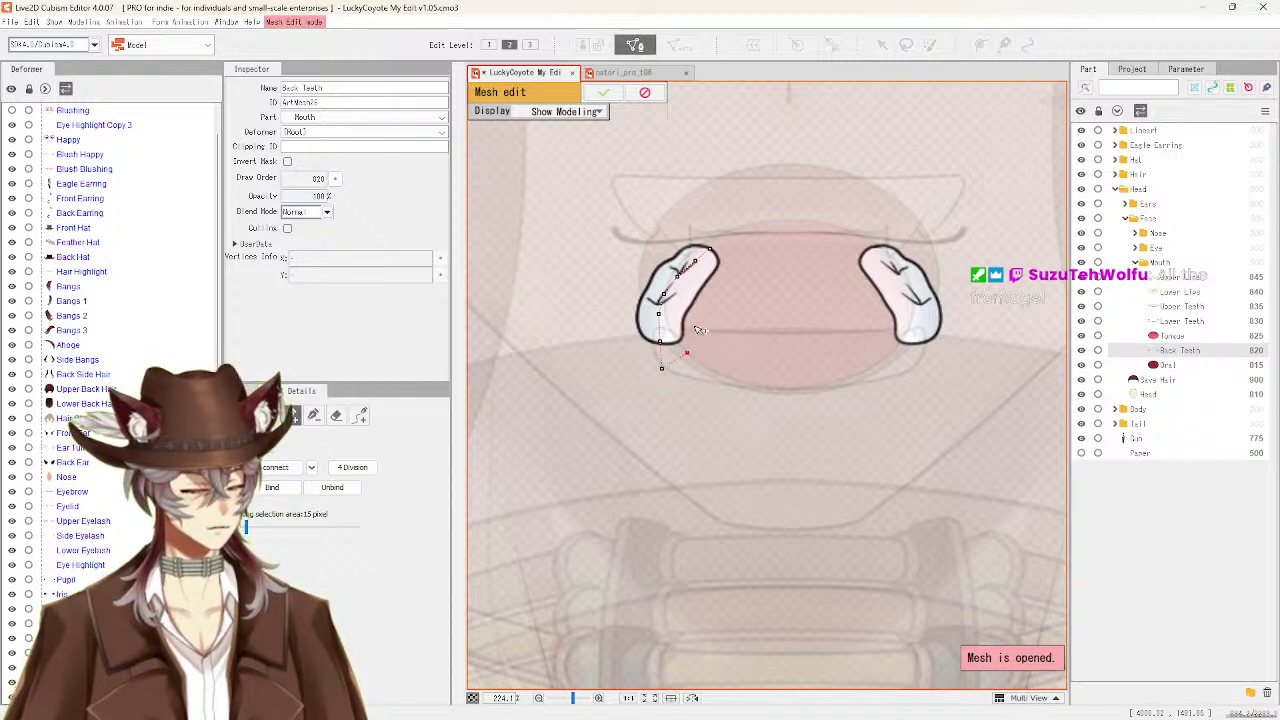
click(691, 323)
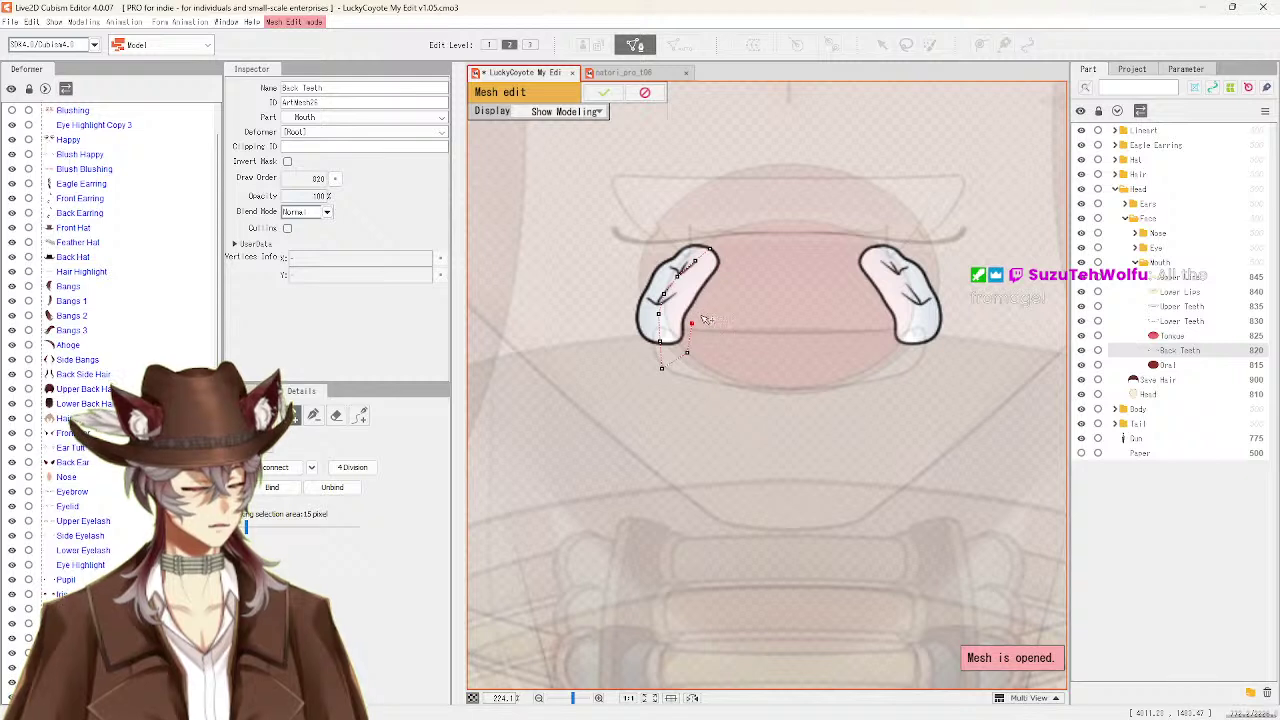
click(697, 312)
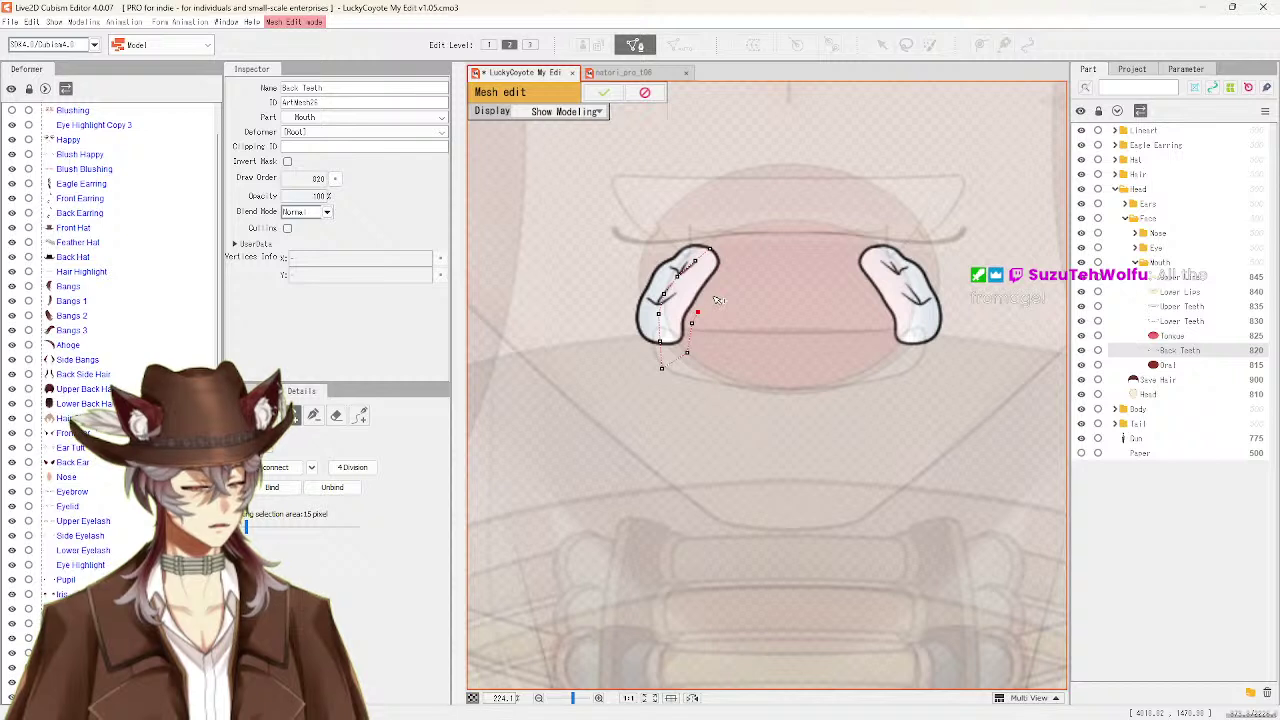
click(709, 294)
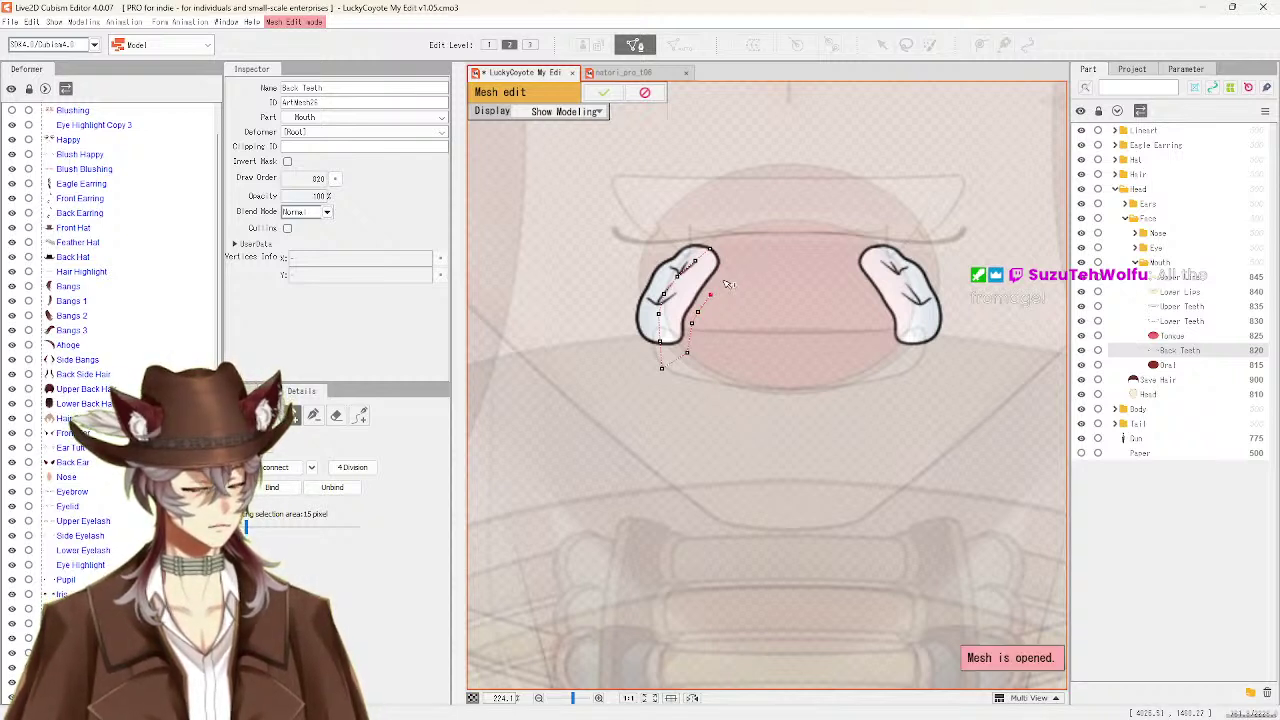
click(720, 278)
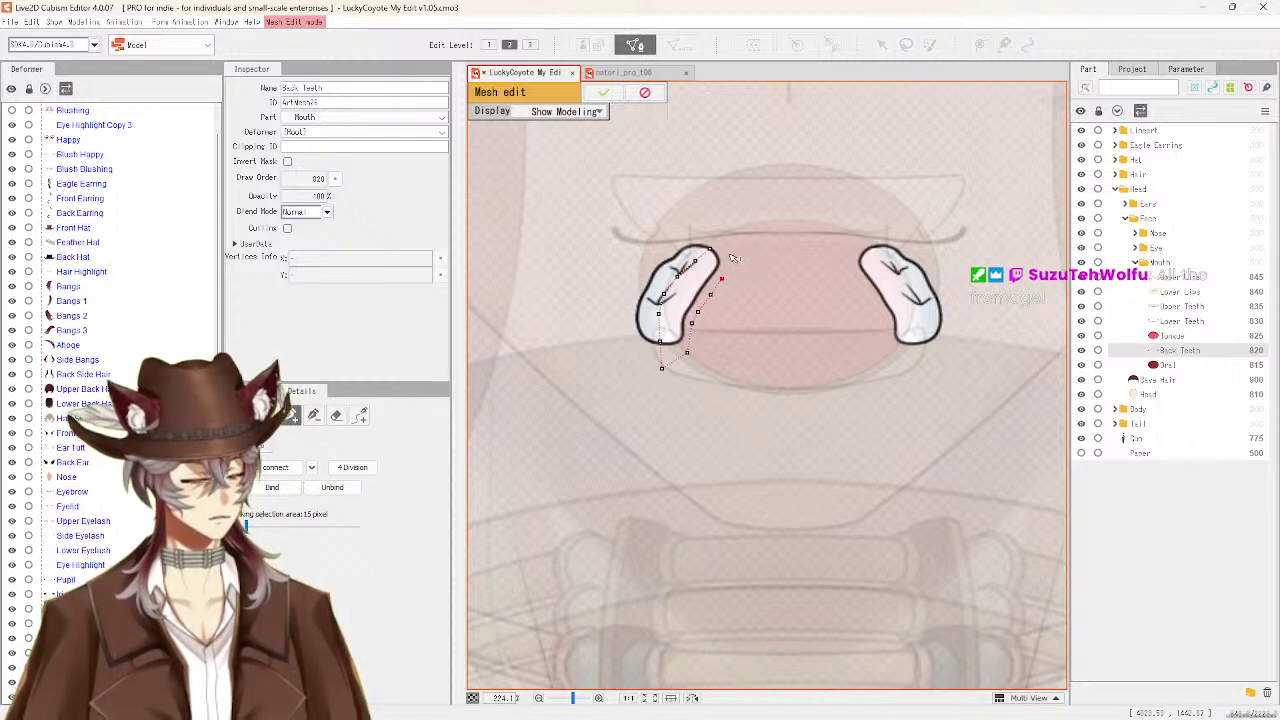
click(729, 254)
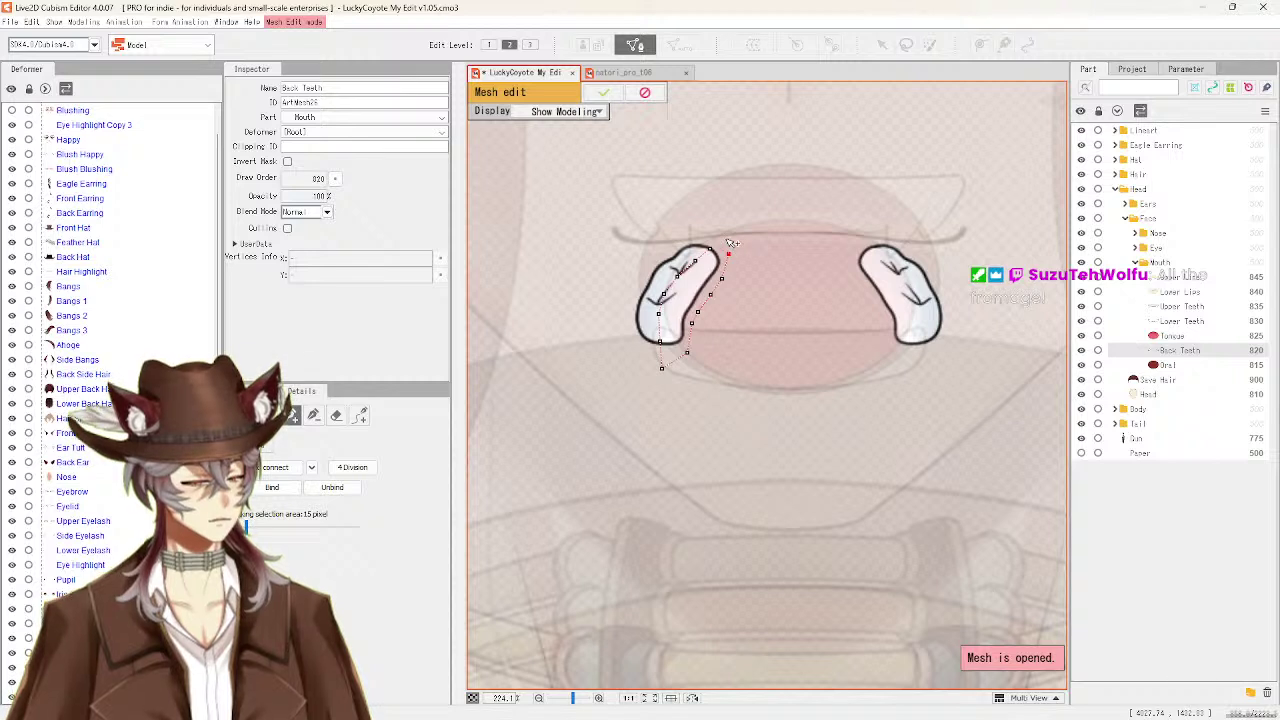
Continue the outline over the left back tooth's upper tip and down its outer side, closing it at the lowest vertex
click(726, 234)
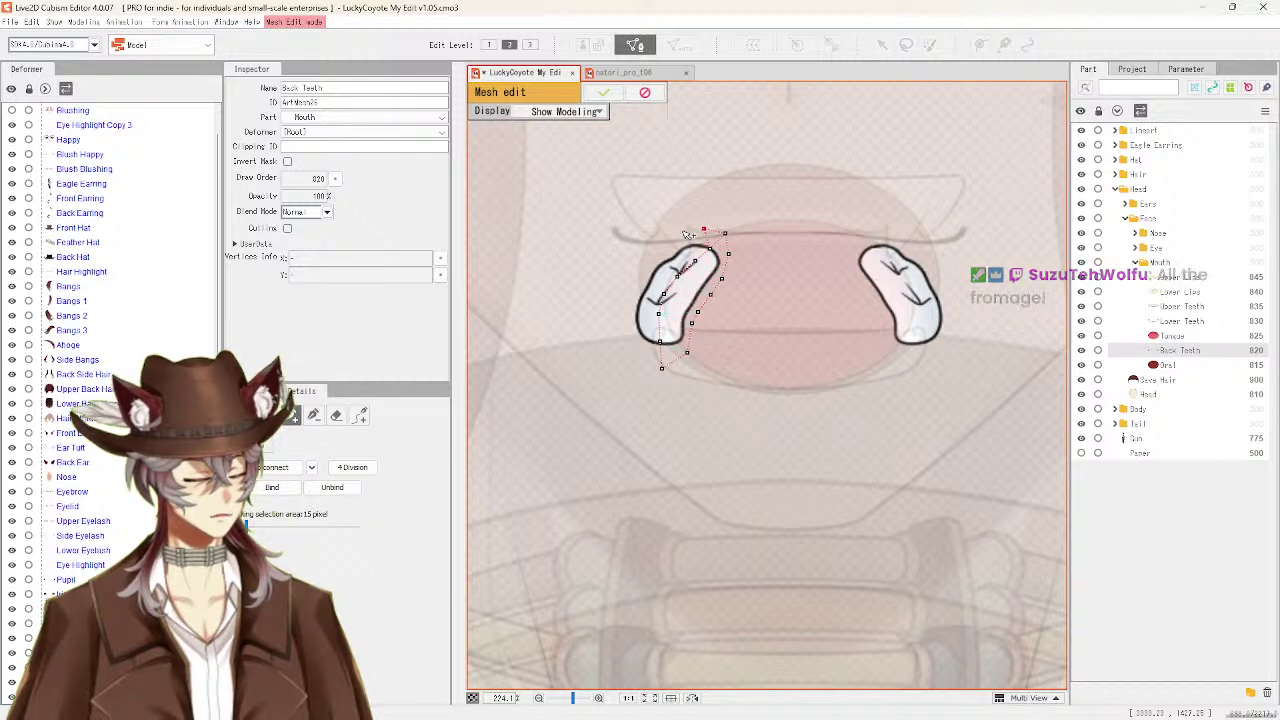
click(683, 232)
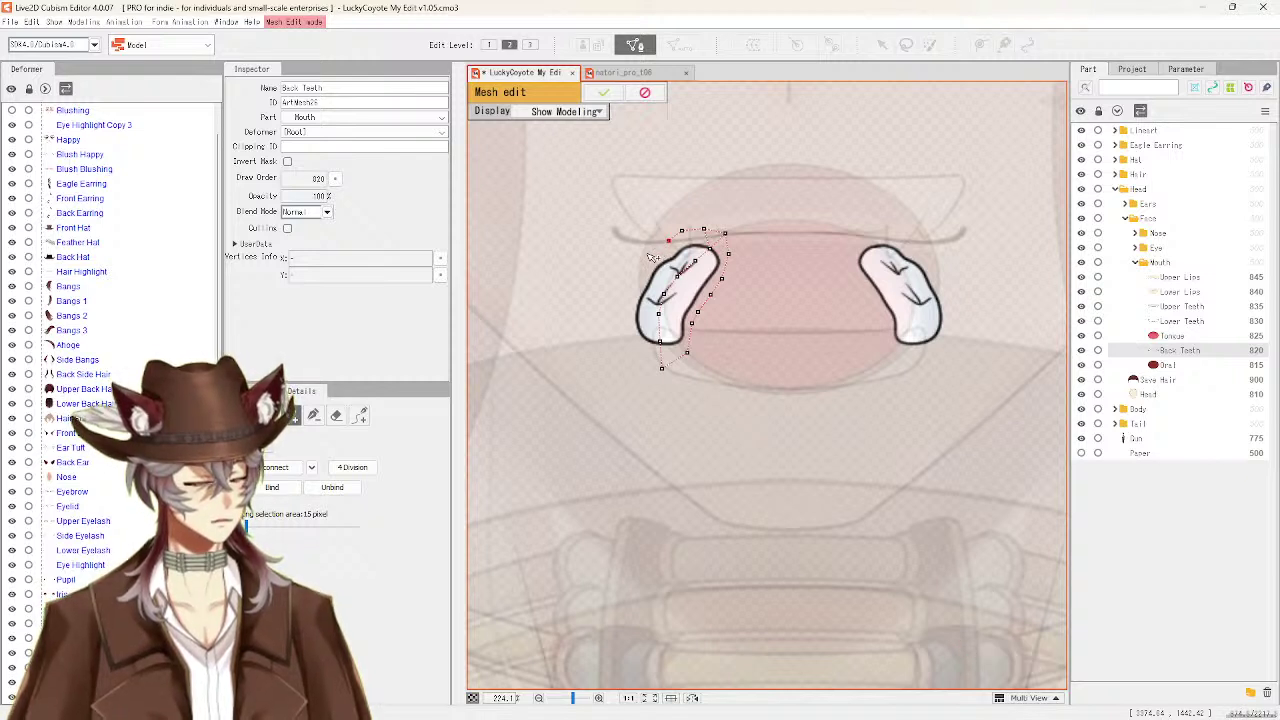
click(647, 257)
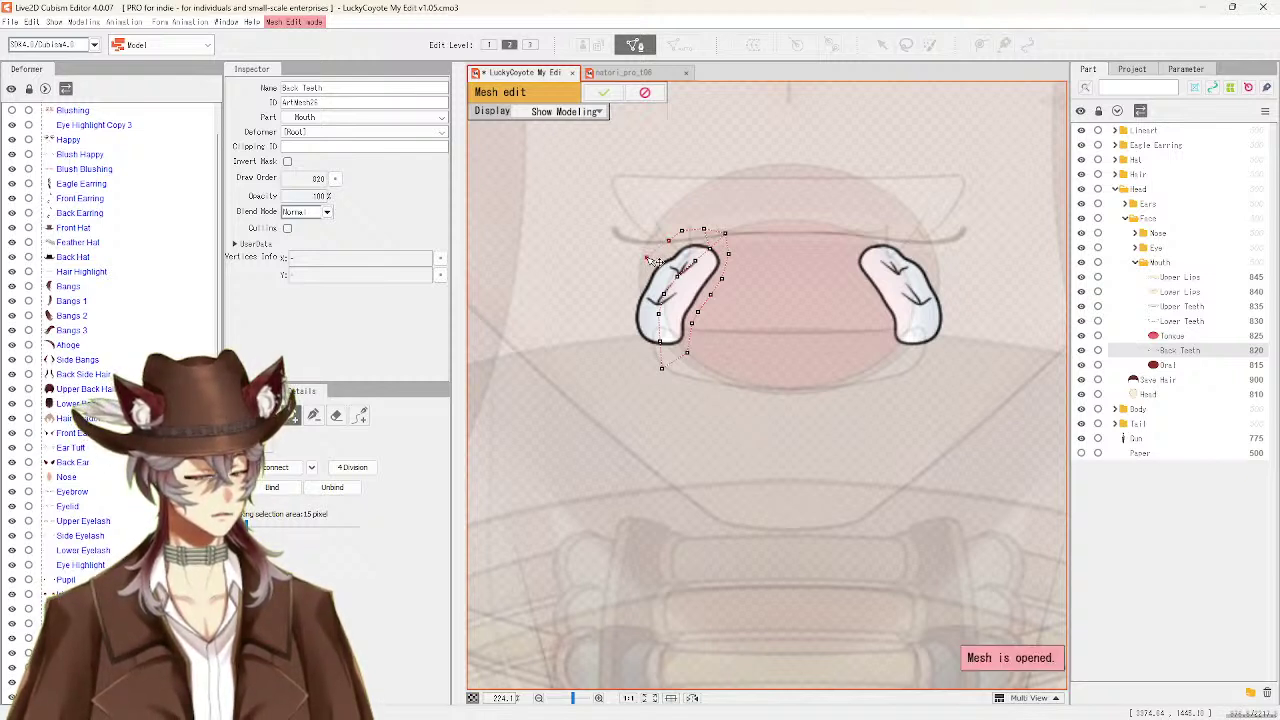
click(633, 285)
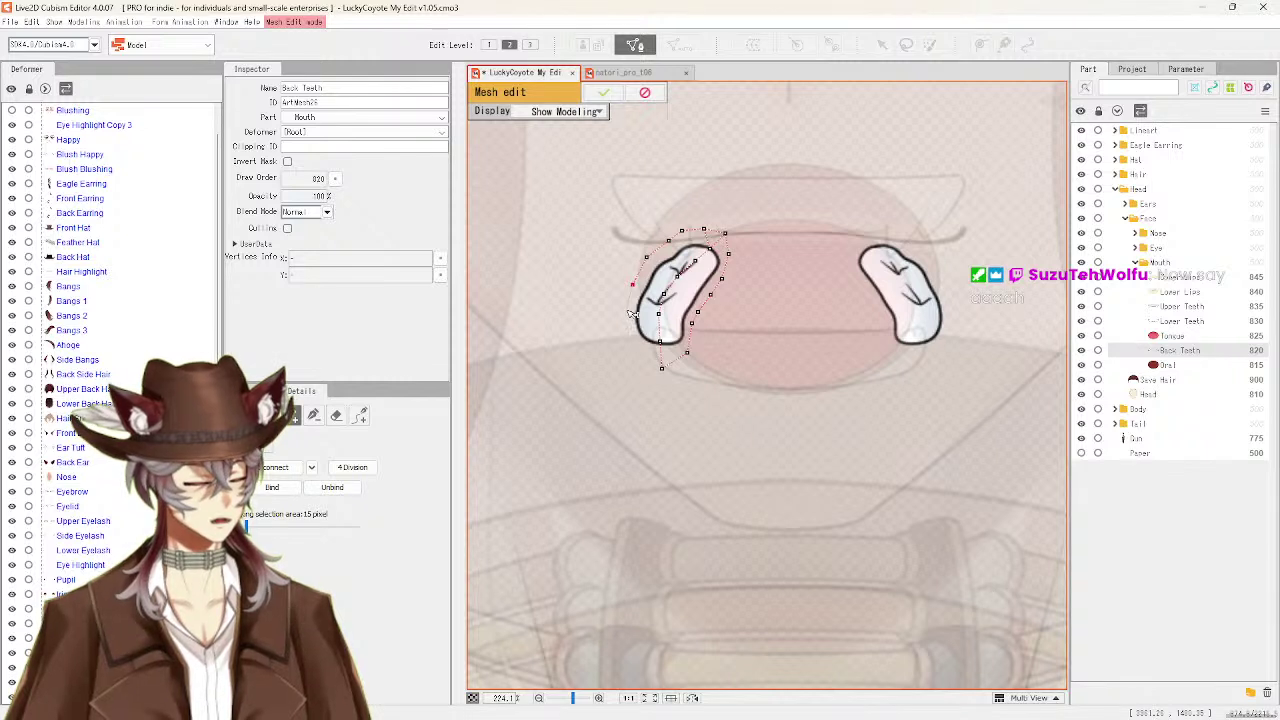
click(627, 310)
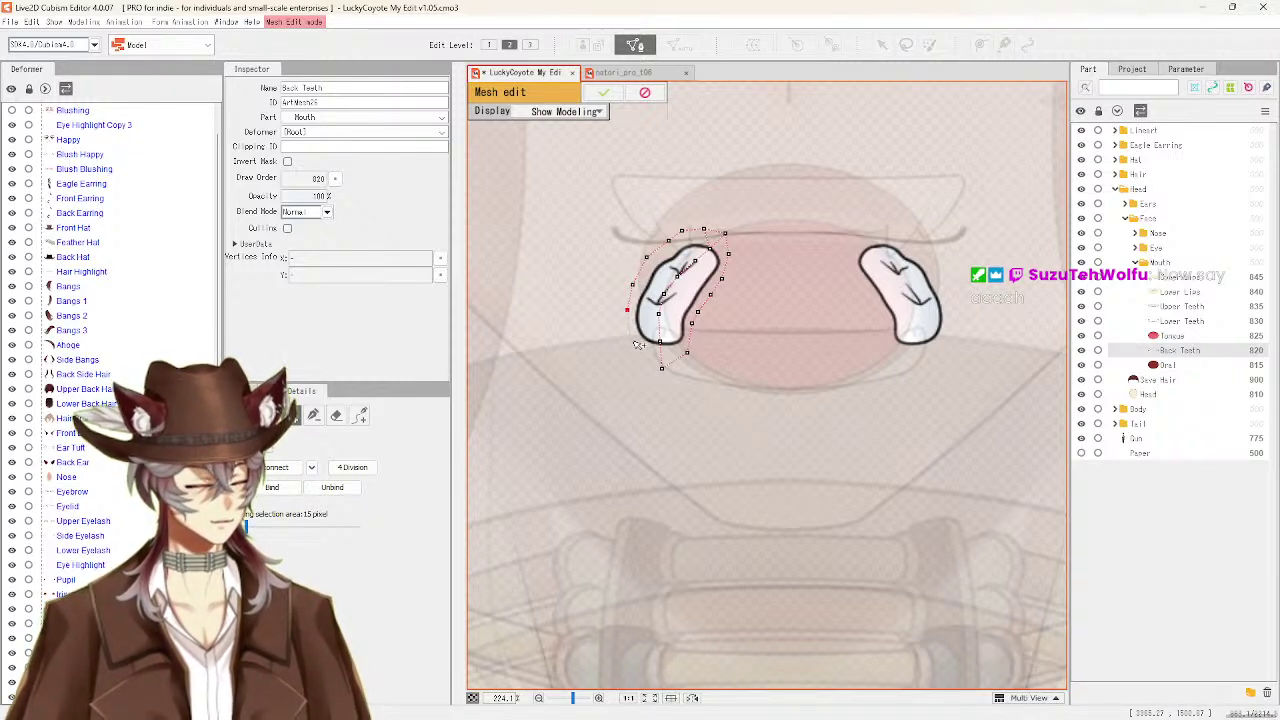
click(632, 343)
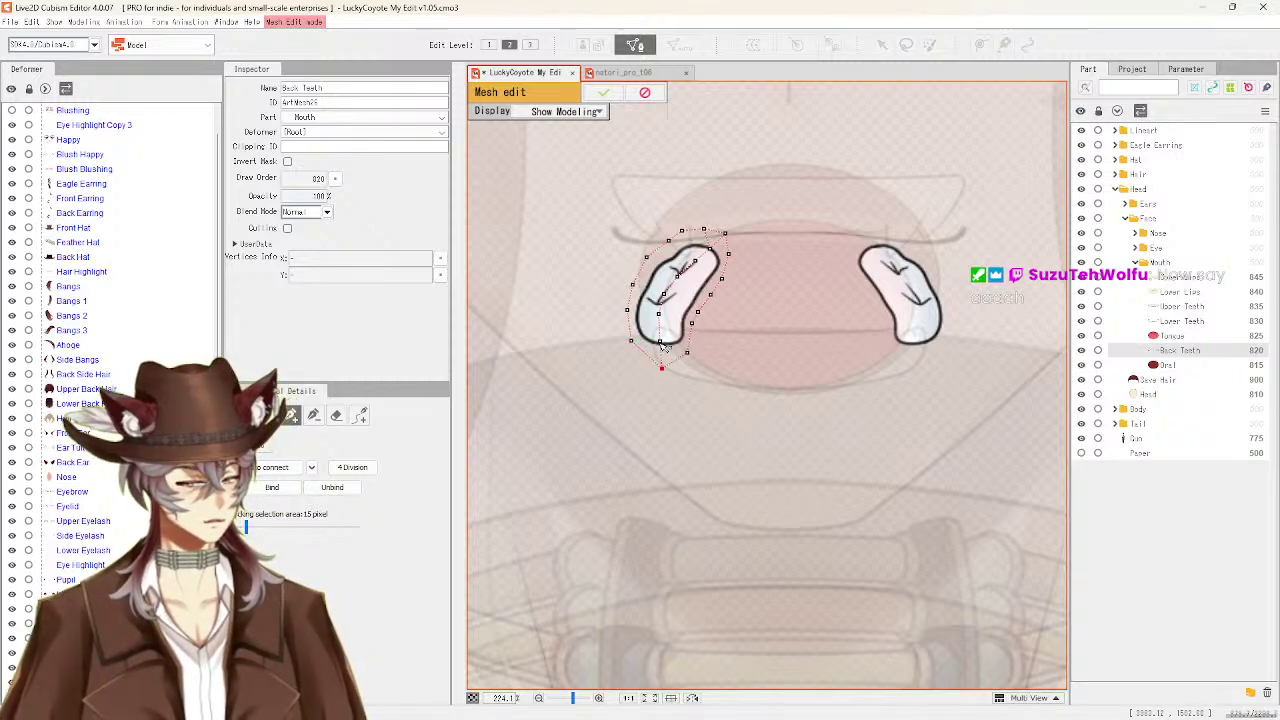
Reposition the left back tooth's outline vertices along its inner, upper and outer sides to even out their spacing
drag(631, 343, 662, 300)
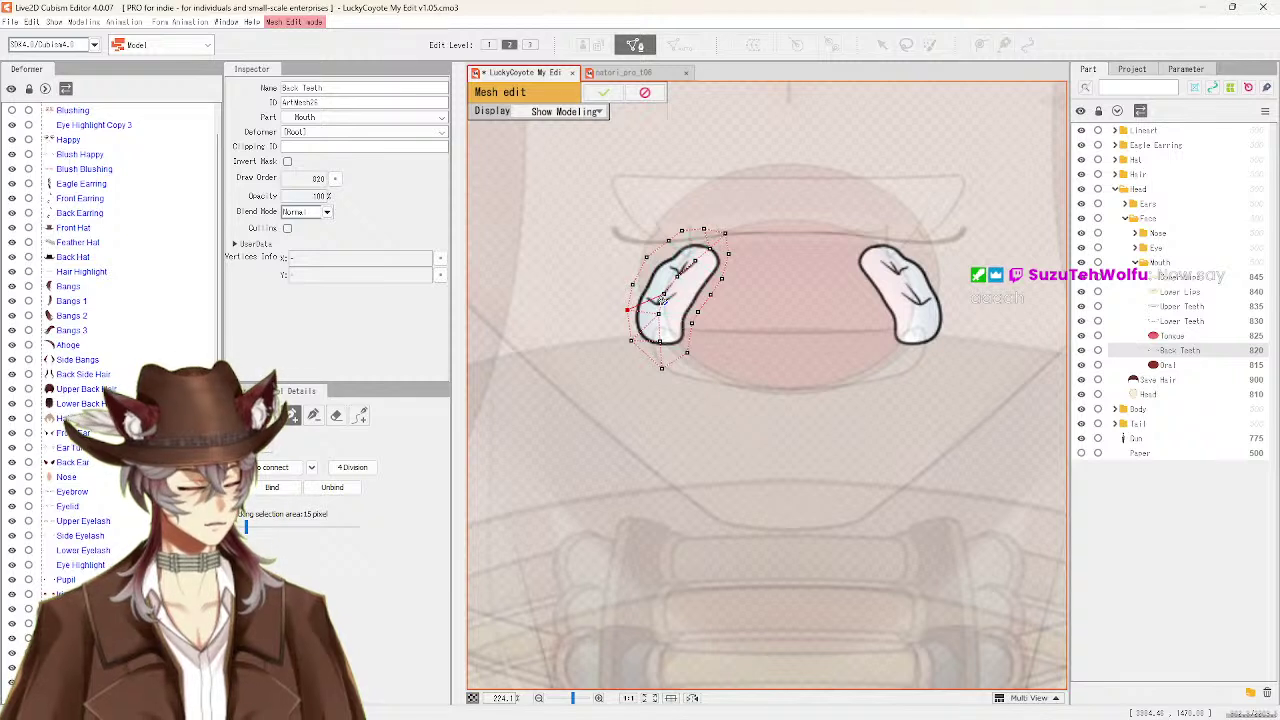
drag(662, 300, 632, 292)
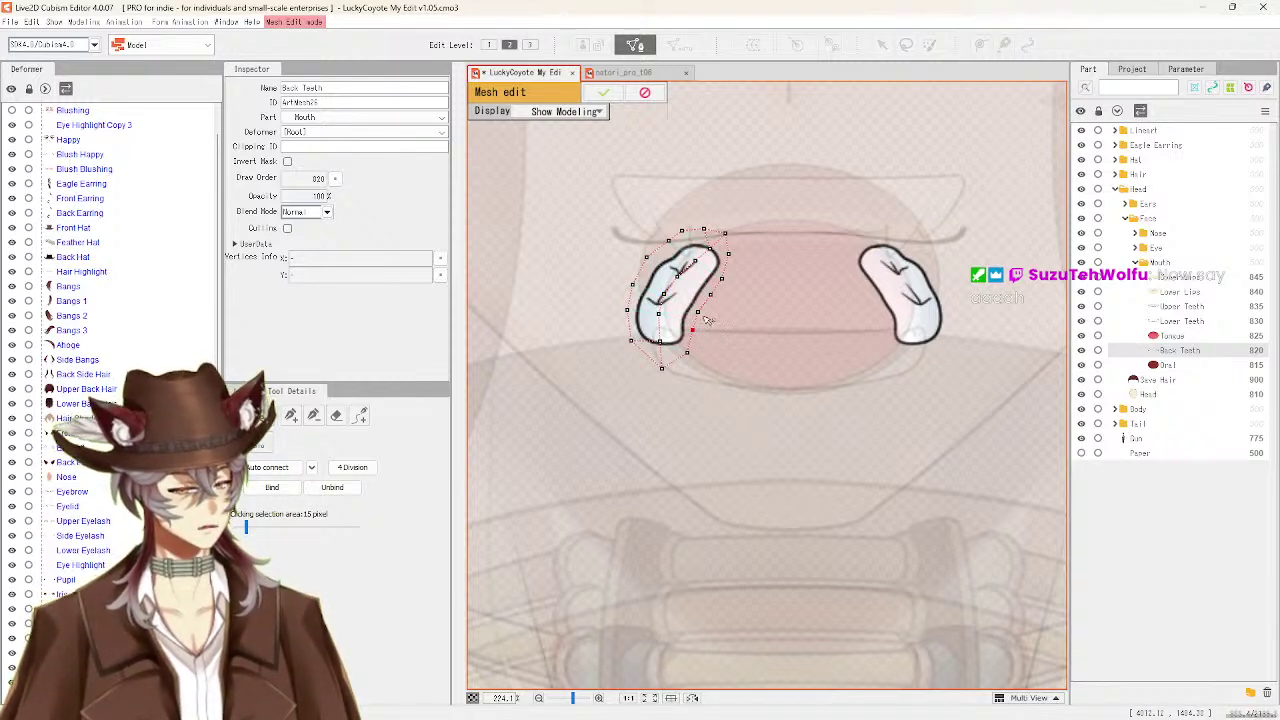
scroll(735, 252, up, 3)
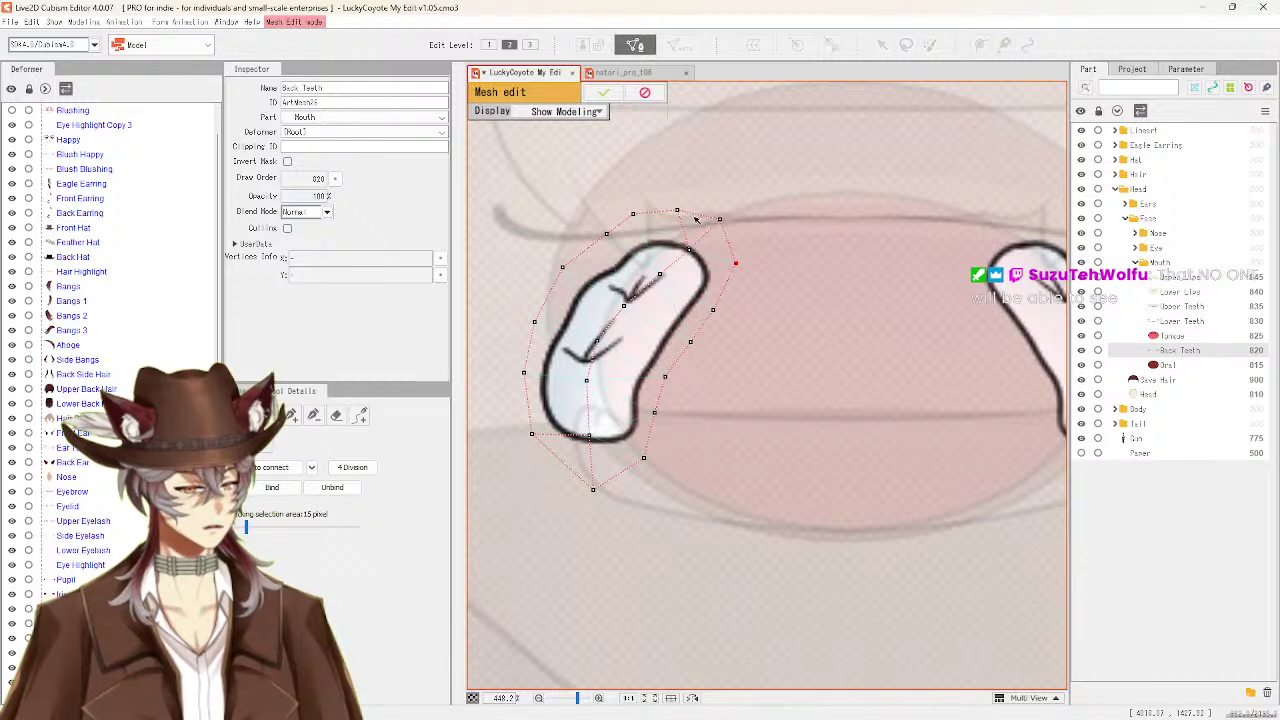
click(606, 239)
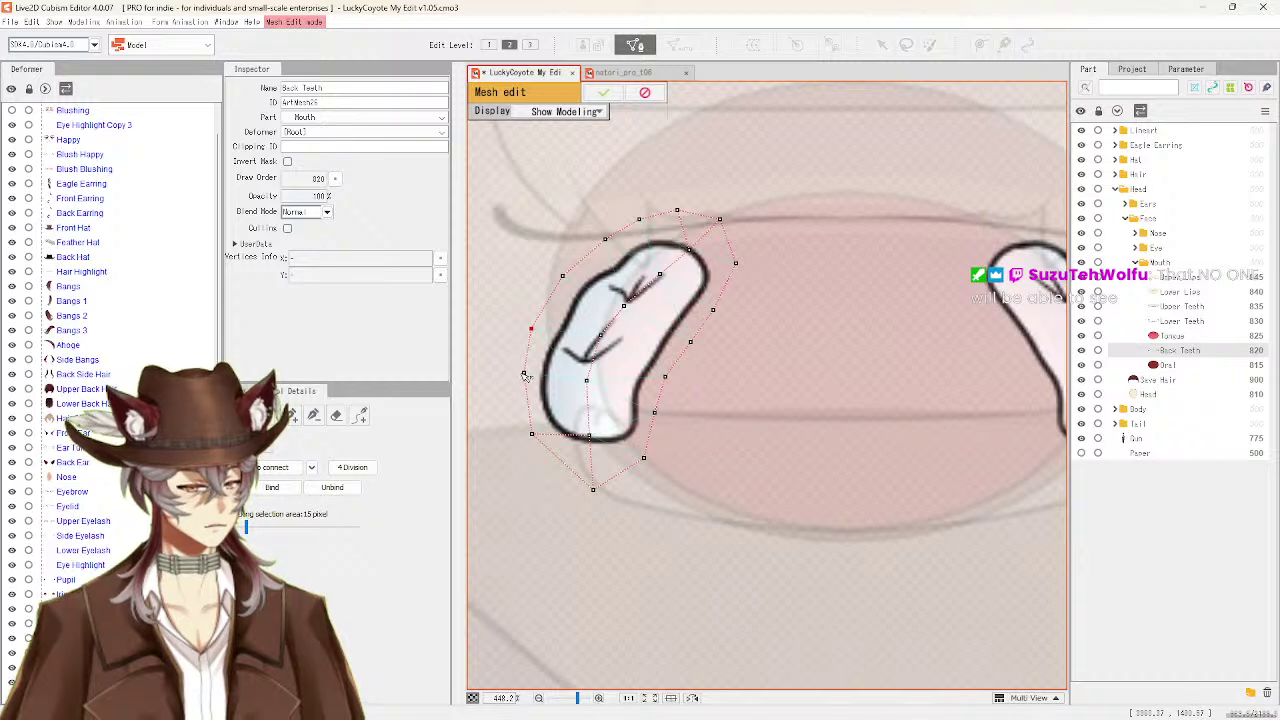
drag(526, 375, 523, 398)
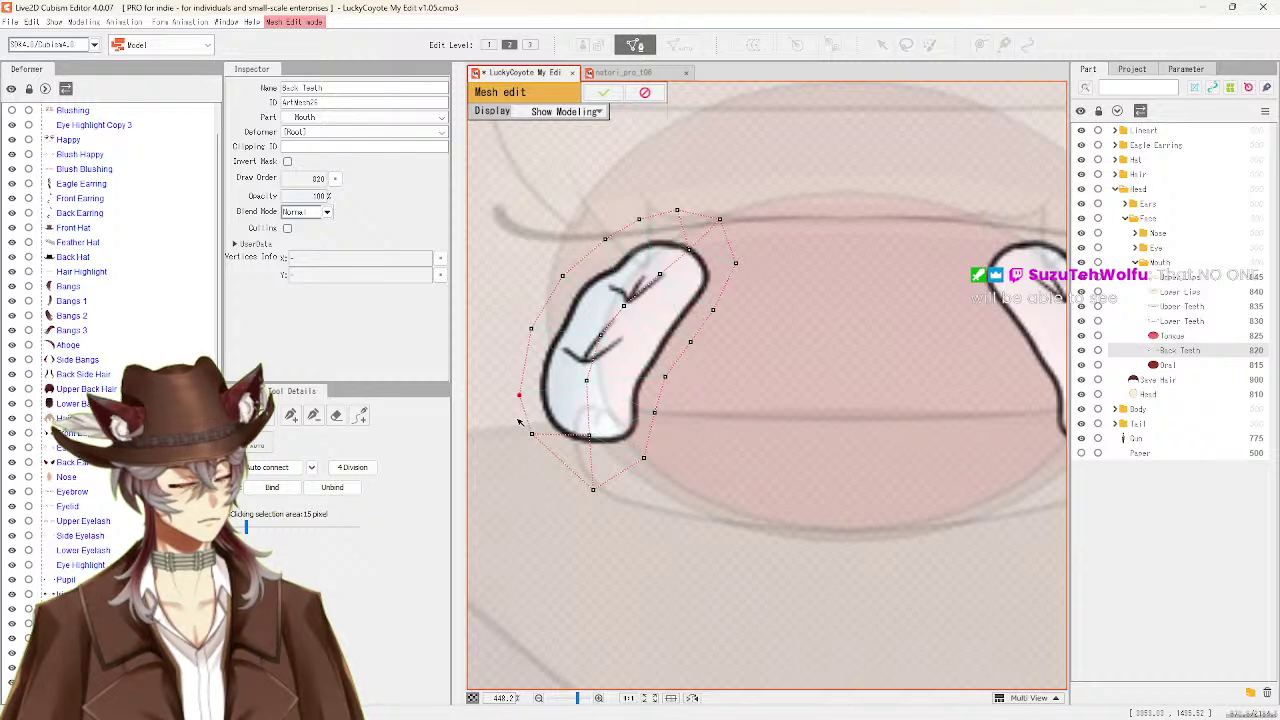
Raise the left back tooth's lower inner outline vertex and add a vertex on each side of the lowest outline vertex
click(291, 415)
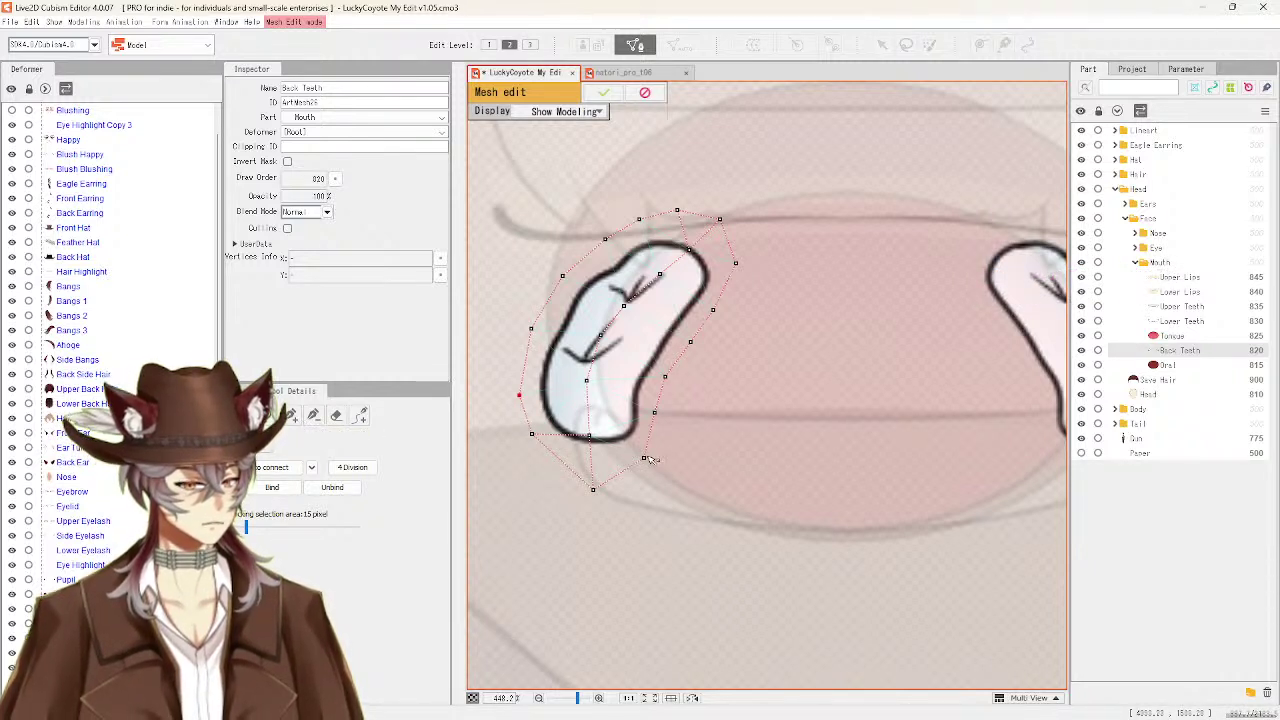
click(654, 439)
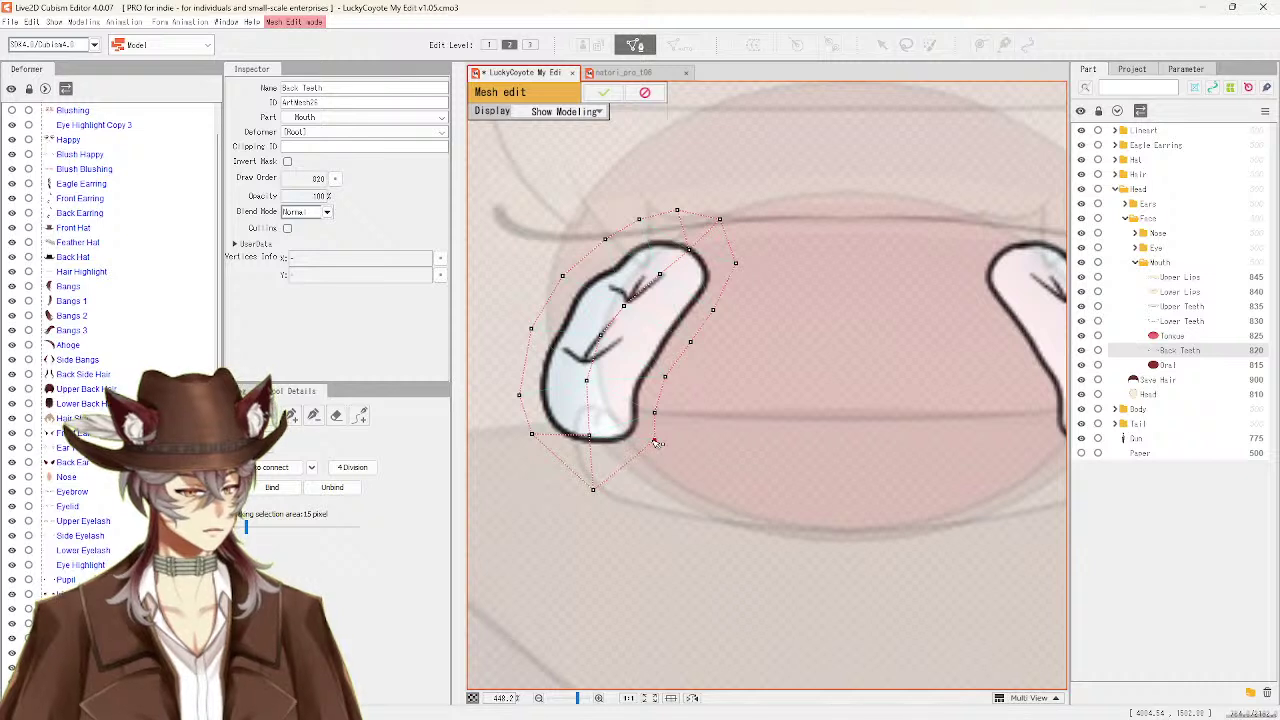
click(656, 412)
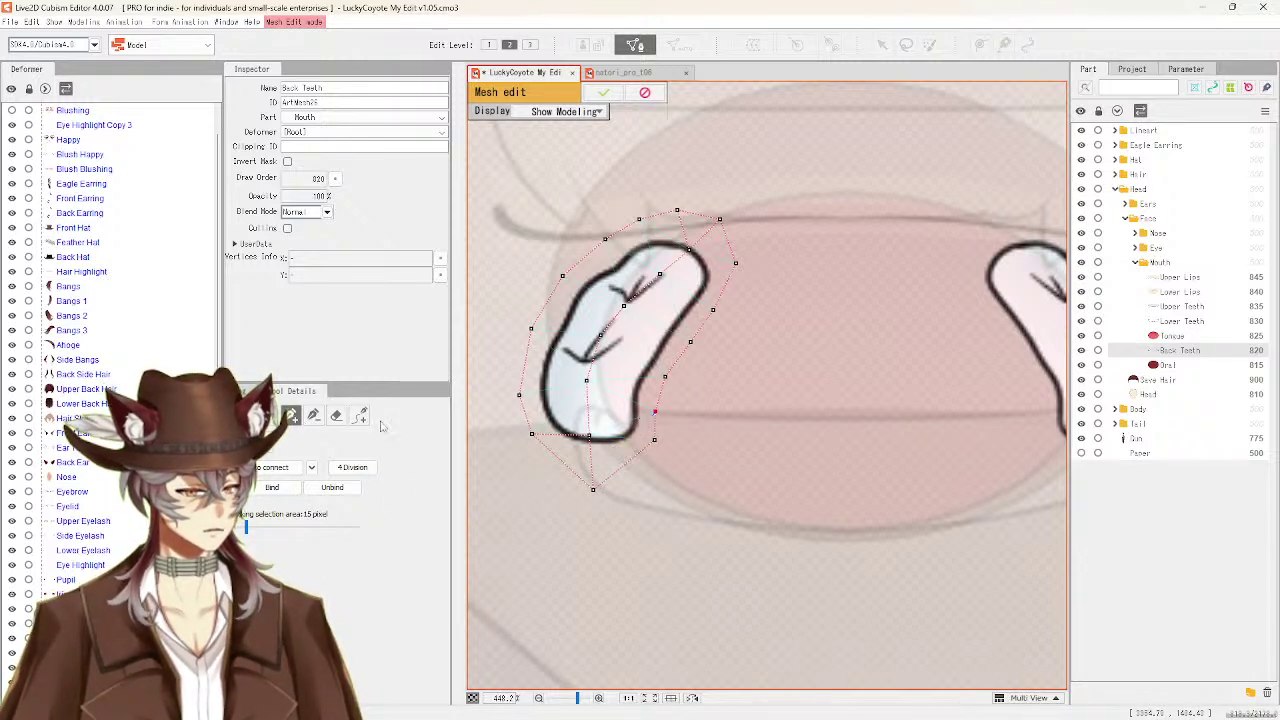
click(624, 465)
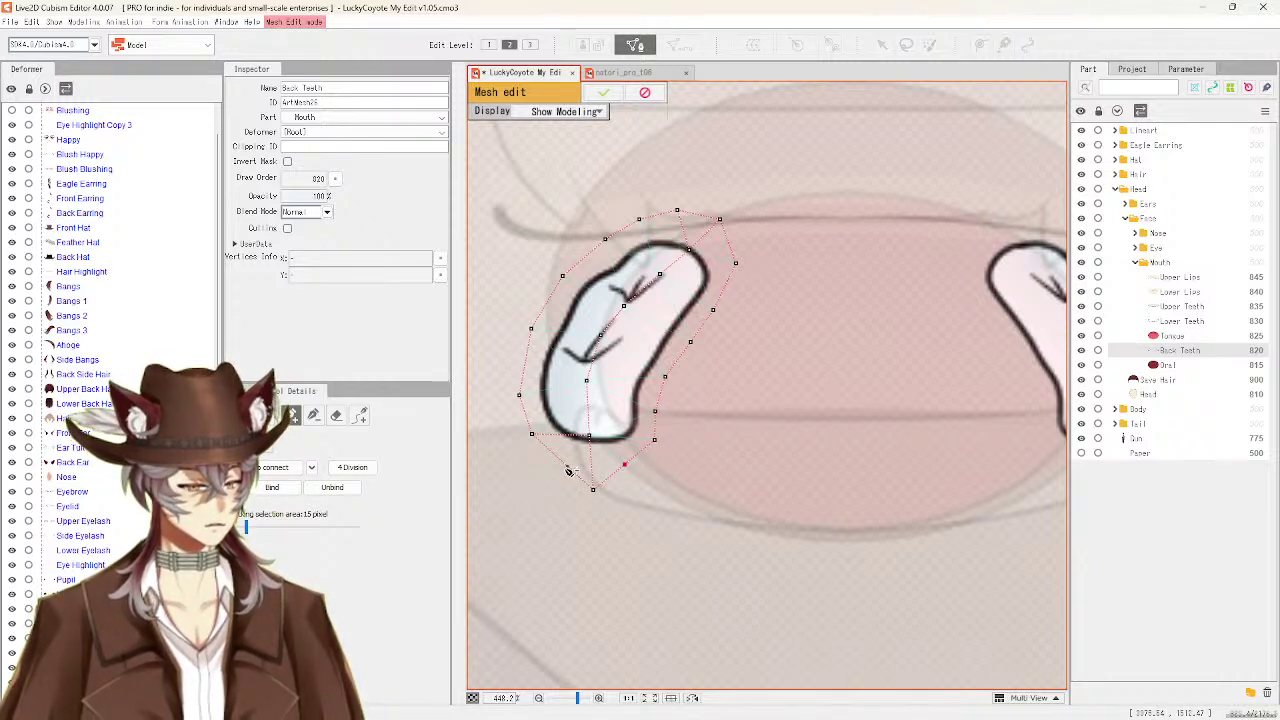
click(563, 463)
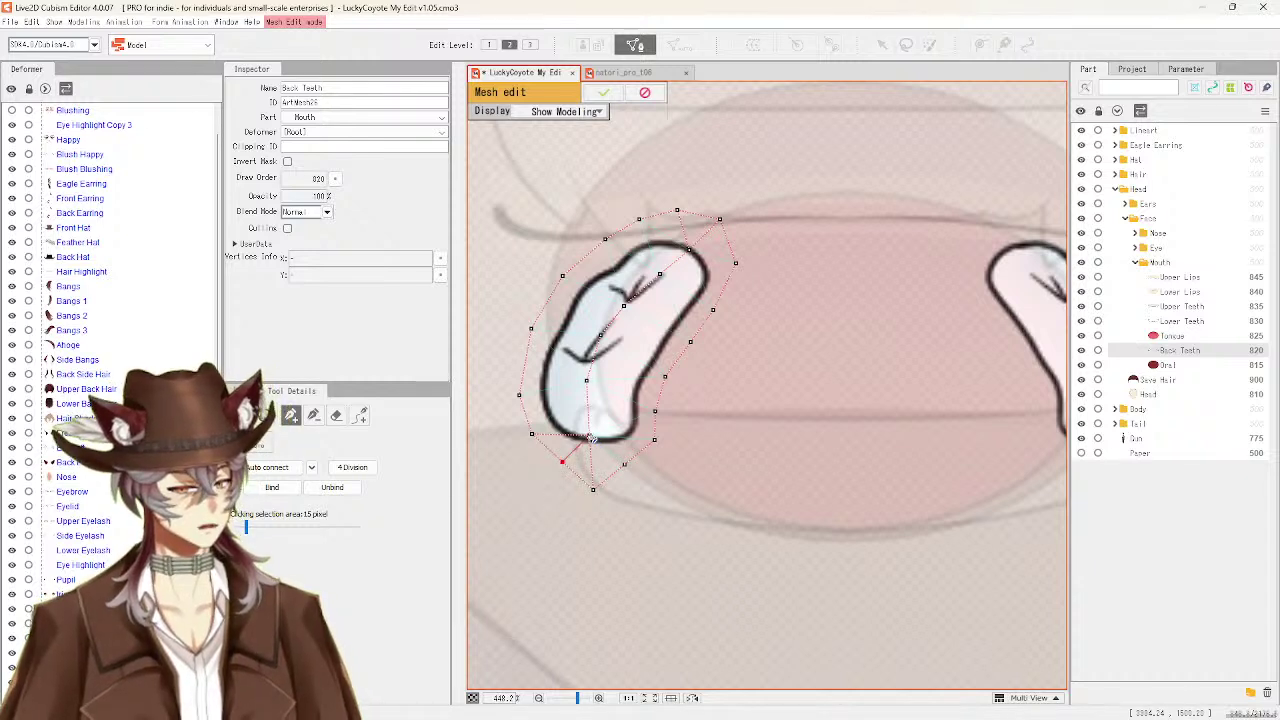
Round off the outline vertices below the left back tooth and connect them to the lowest vertex of the middle row
click(624, 465)
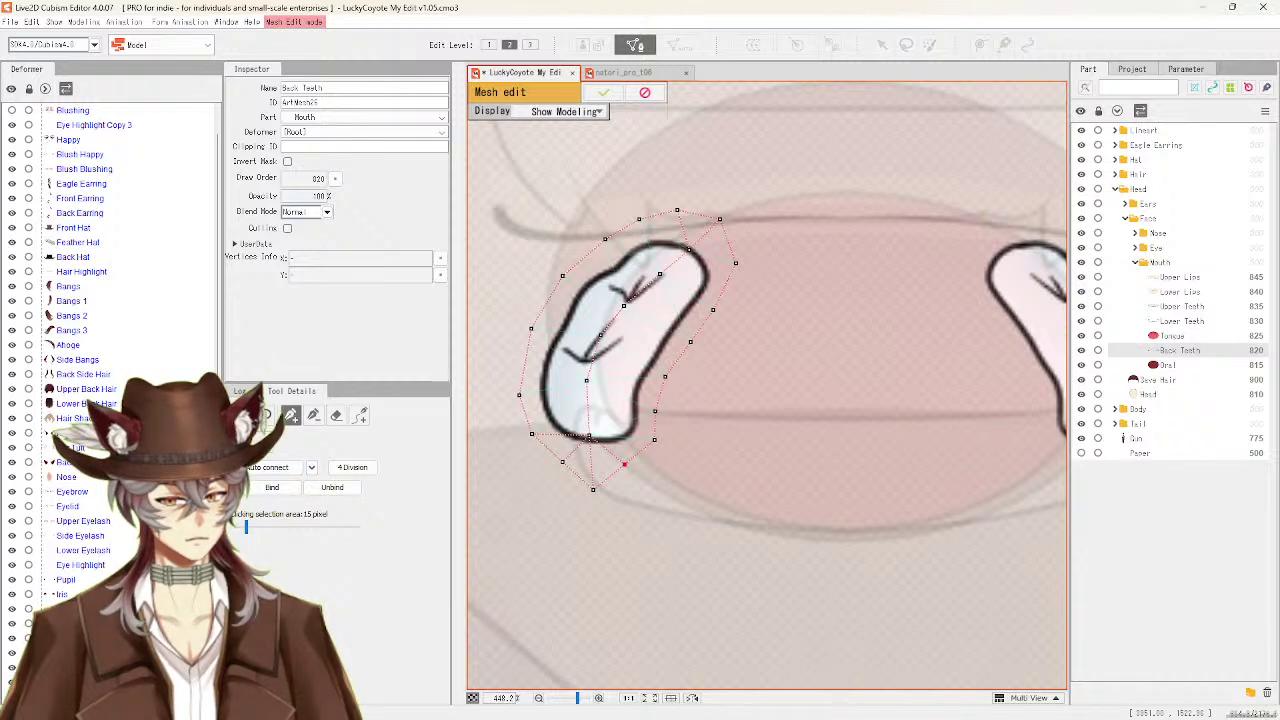
click(593, 487)
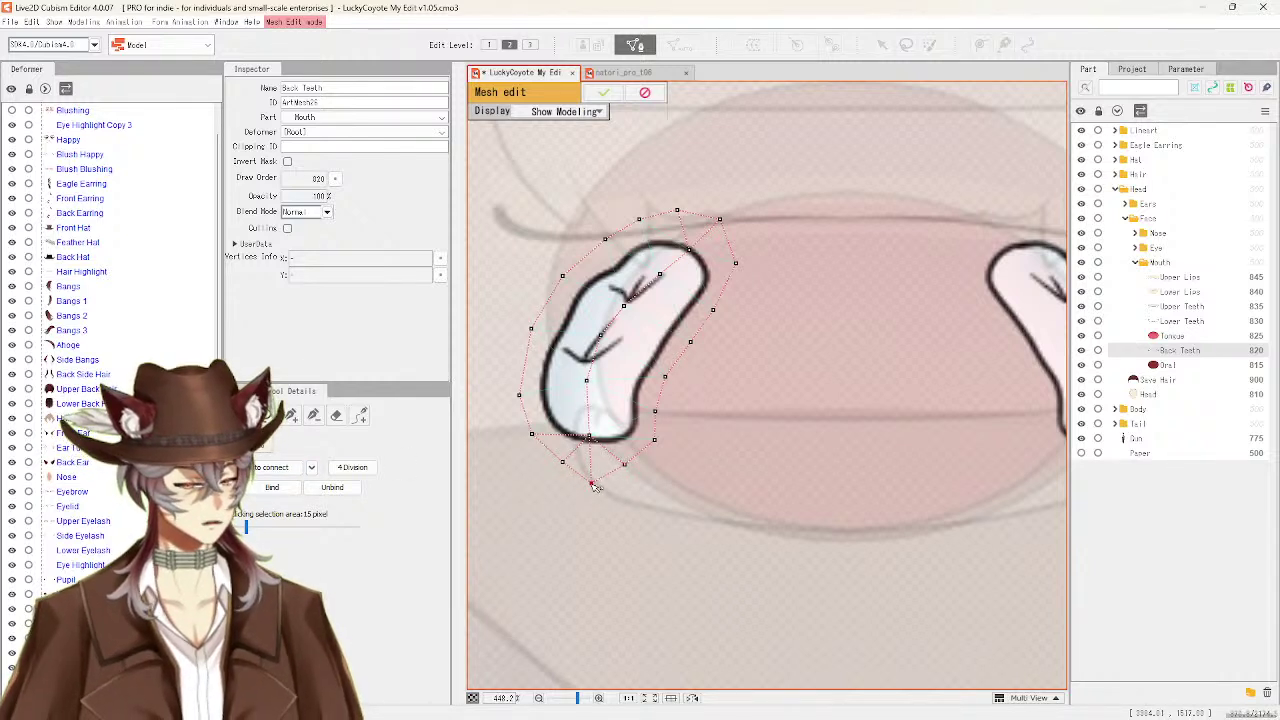
drag(594, 485, 560, 470)
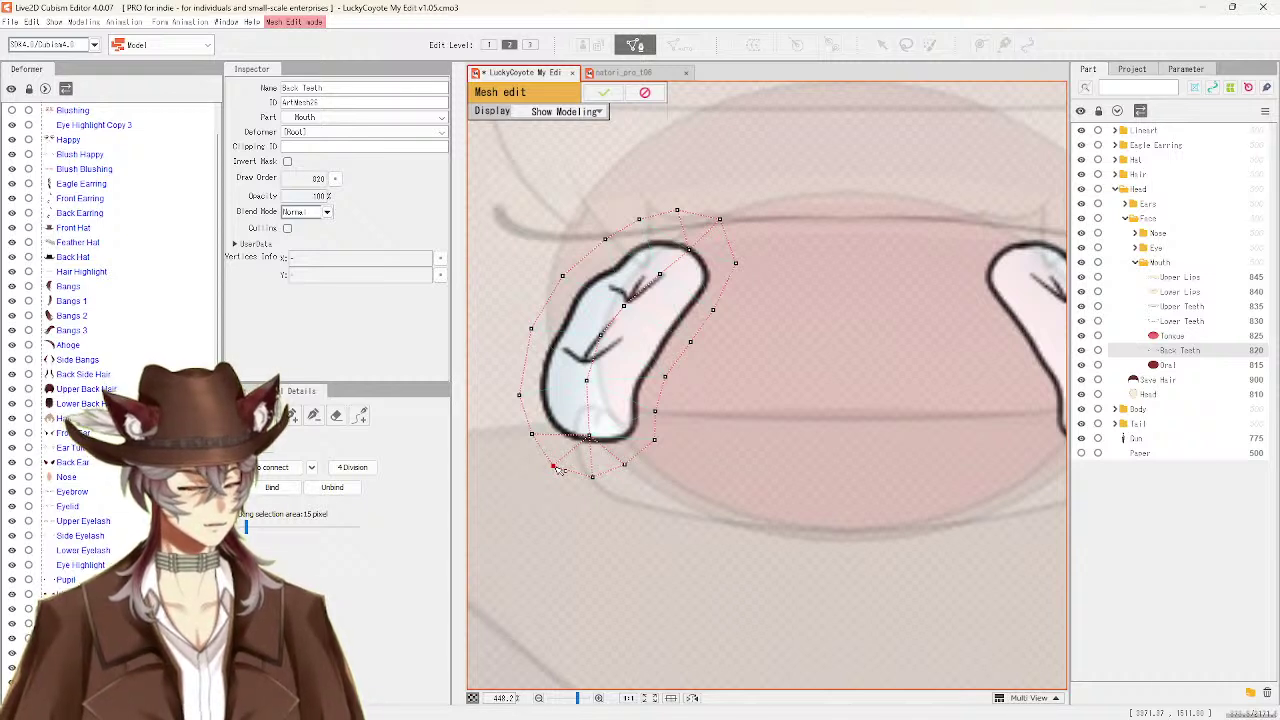
click(625, 466)
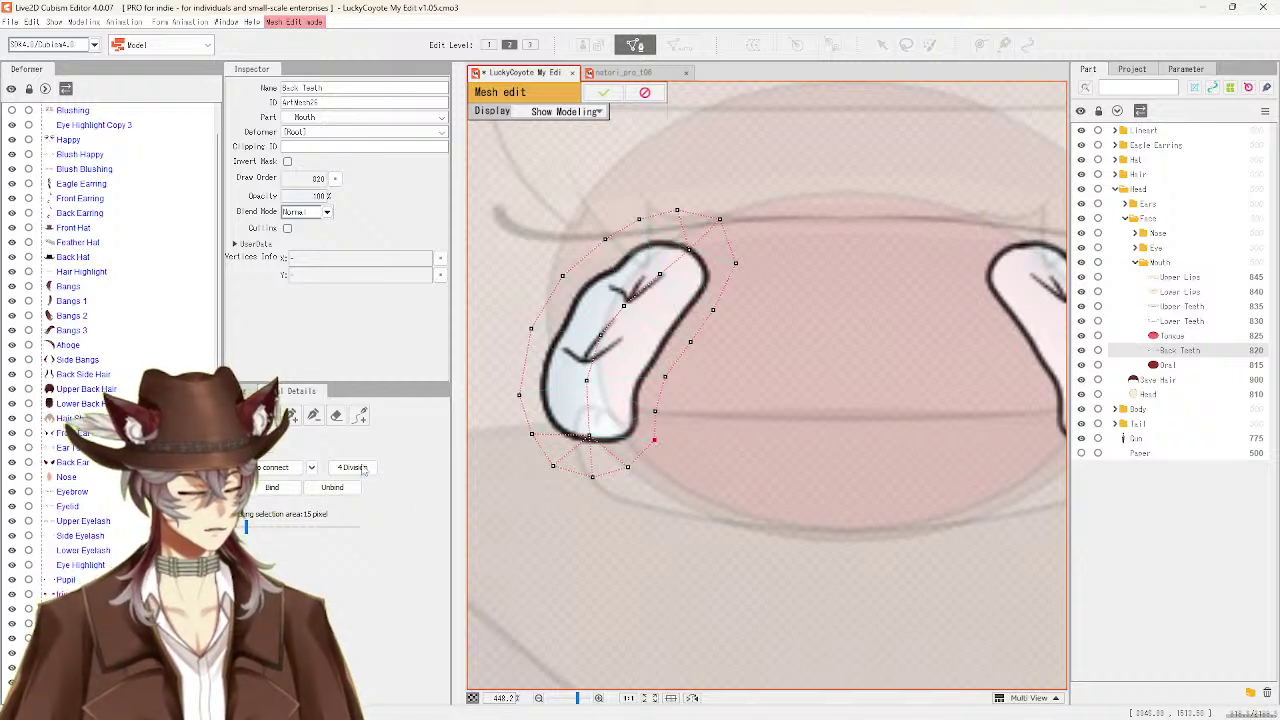
Connect the middle row to the inner outline of the left back tooth with zigzag edges from the lower end to the upper tip
click(589, 438)
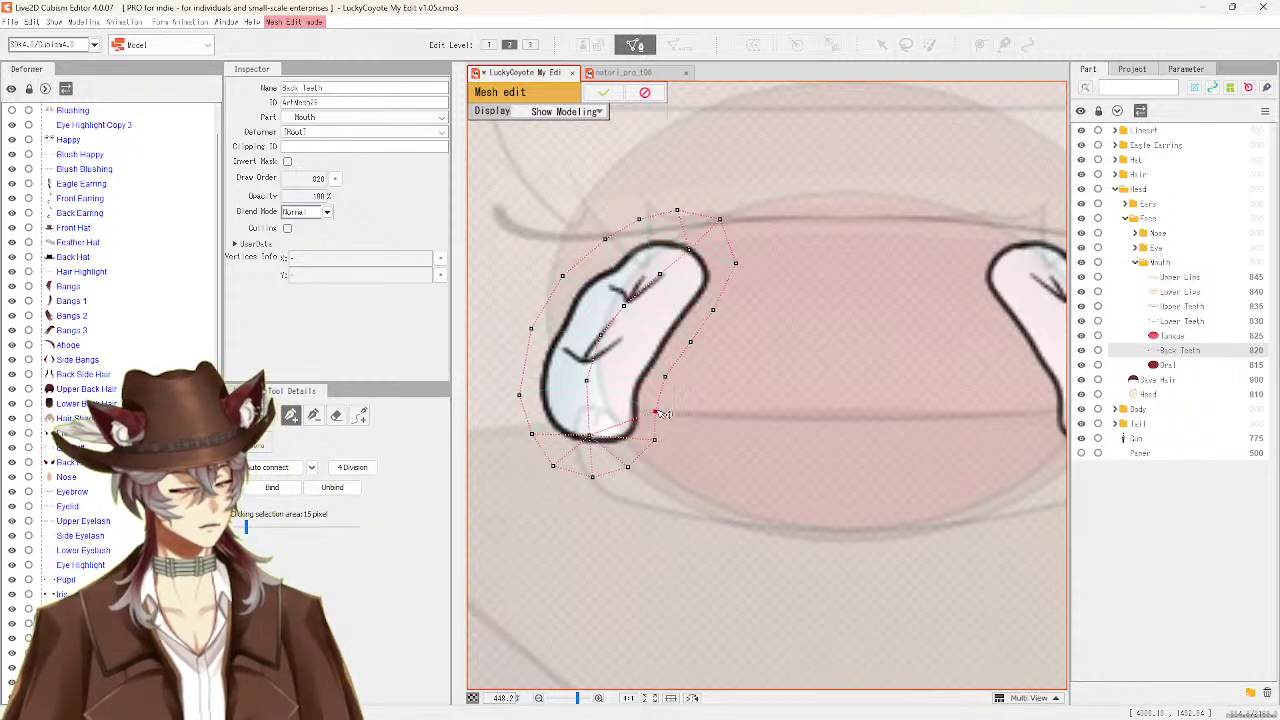
click(586, 380)
click(664, 377)
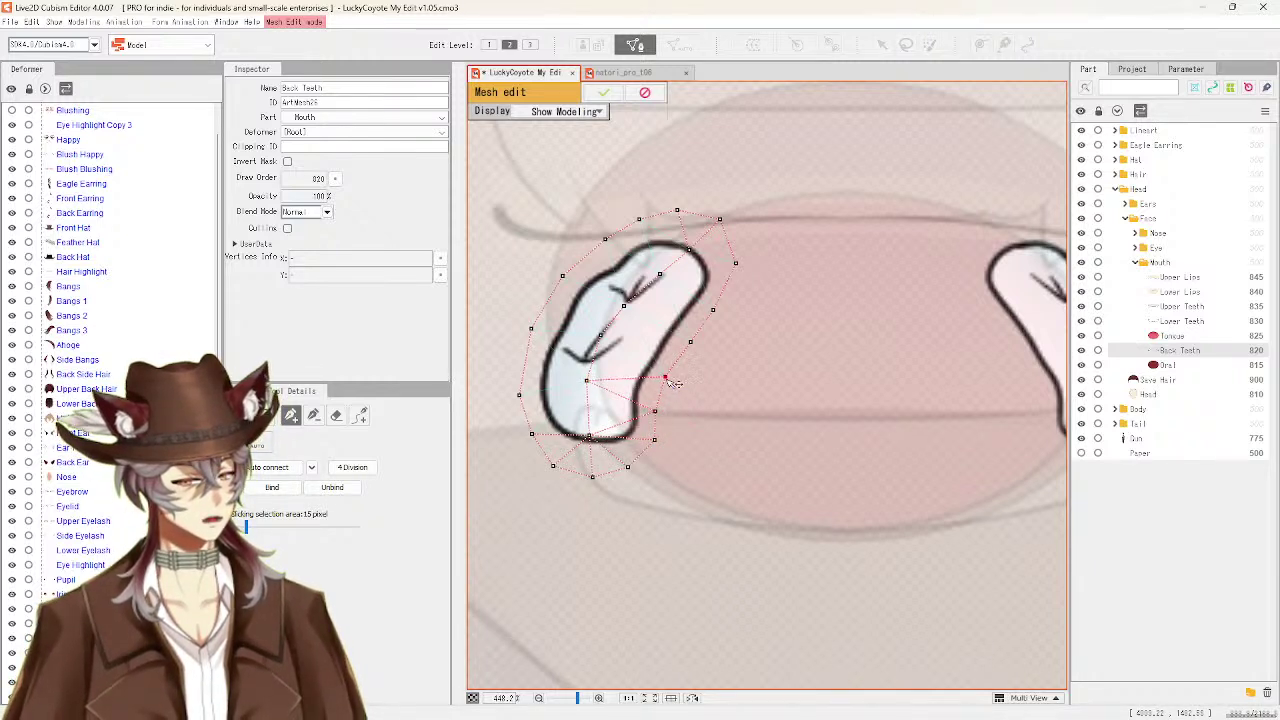
click(601, 339)
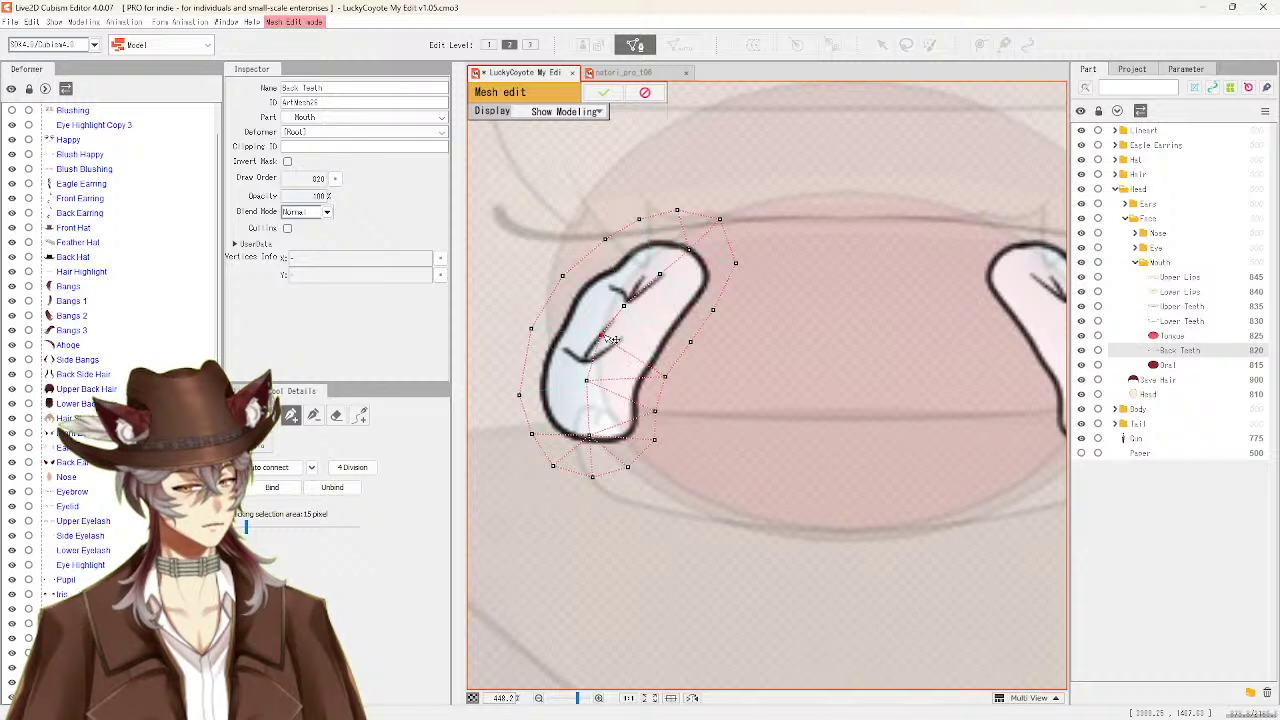
click(690, 343)
click(623, 306)
click(712, 310)
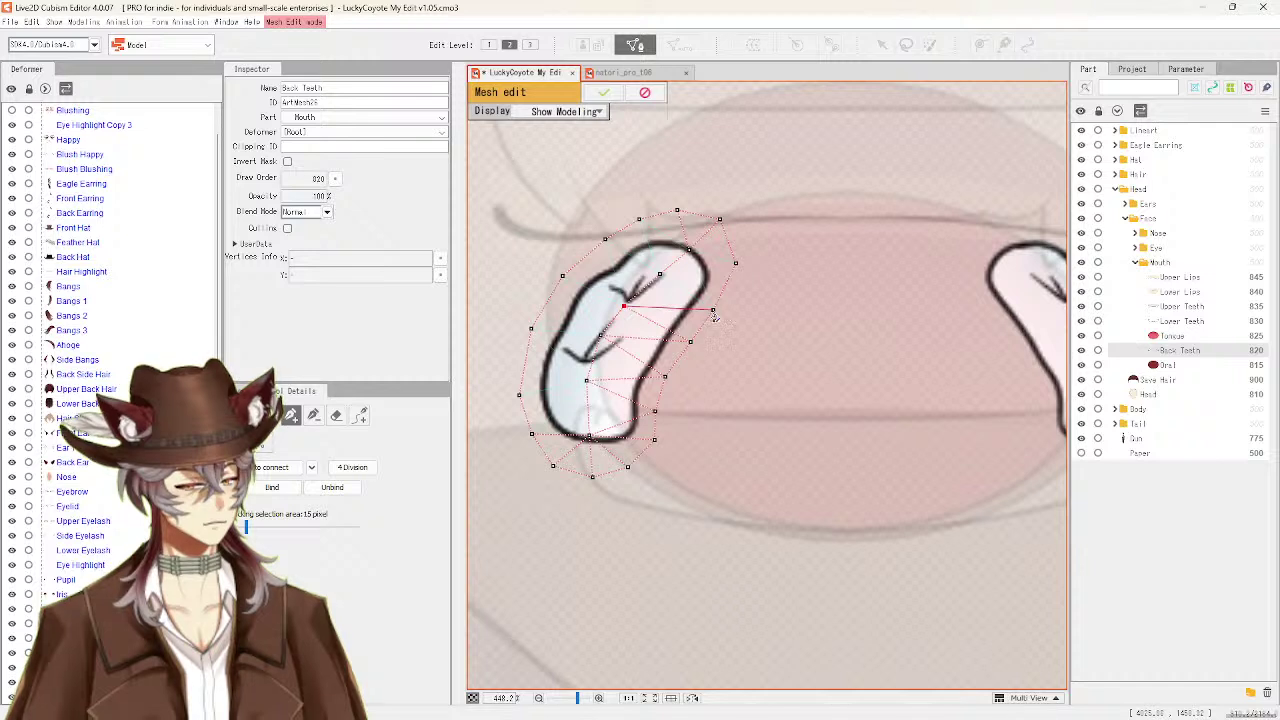
click(660, 274)
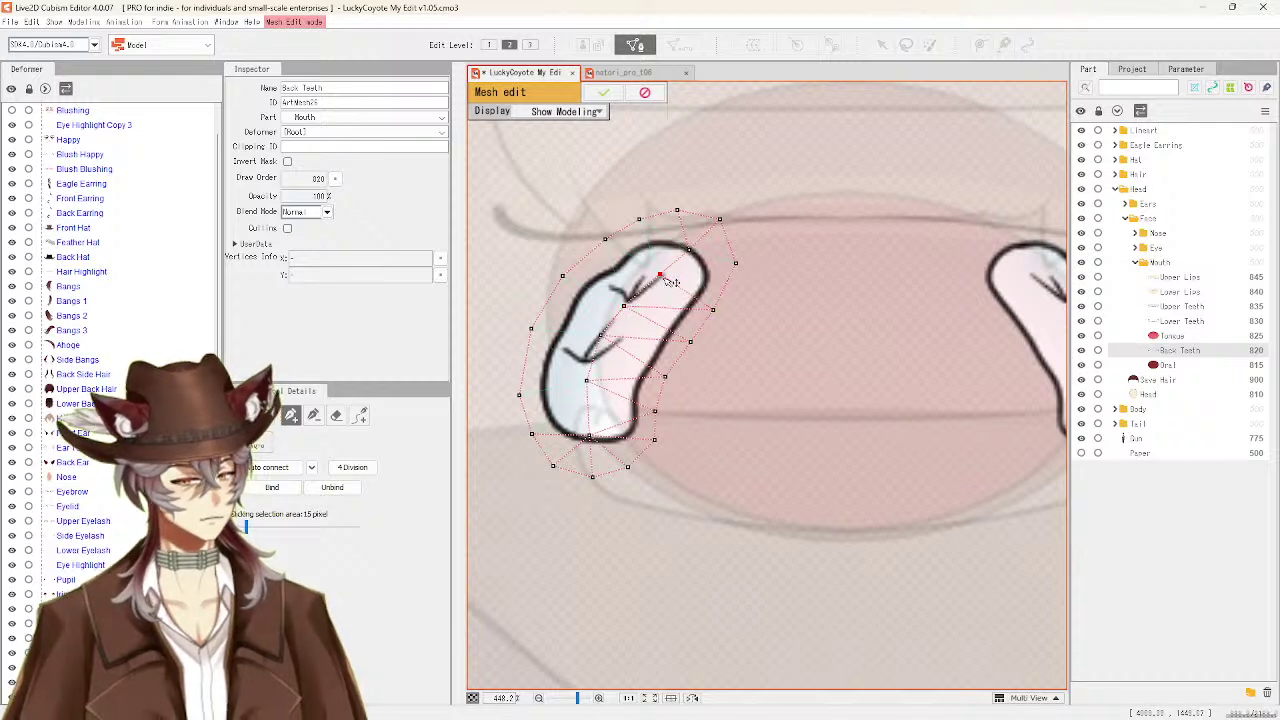
click(736, 264)
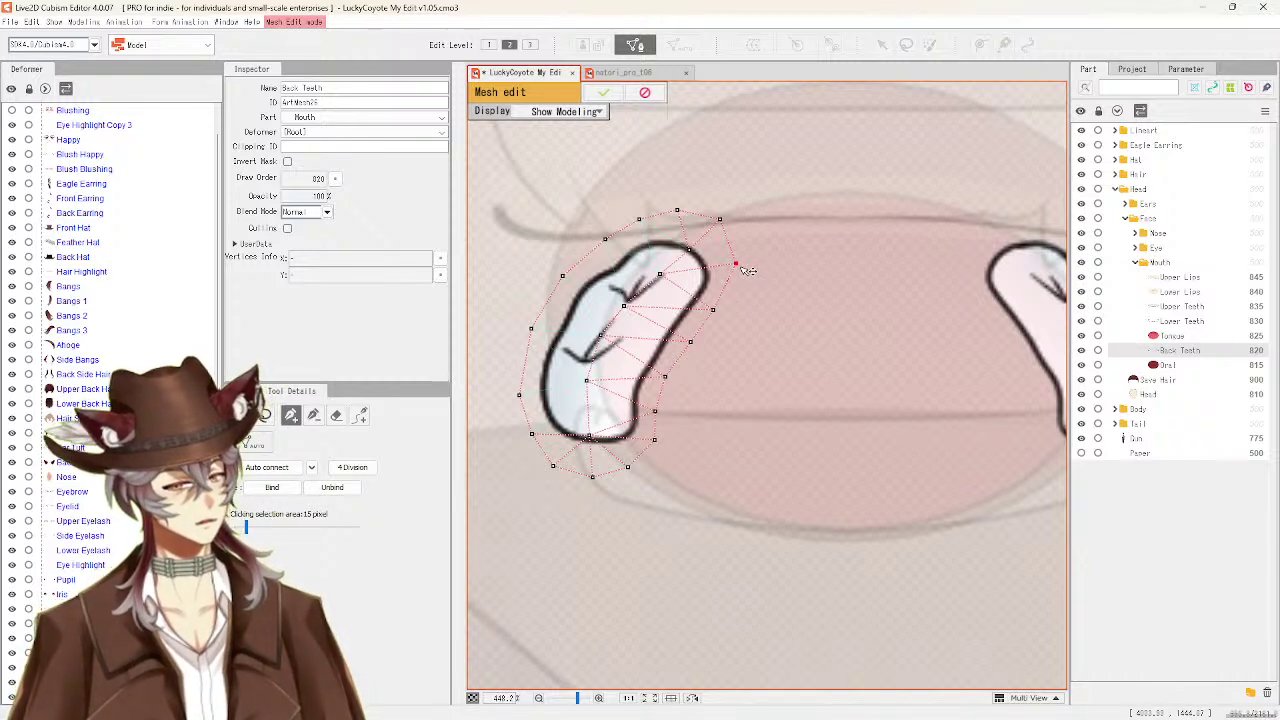
click(690, 250)
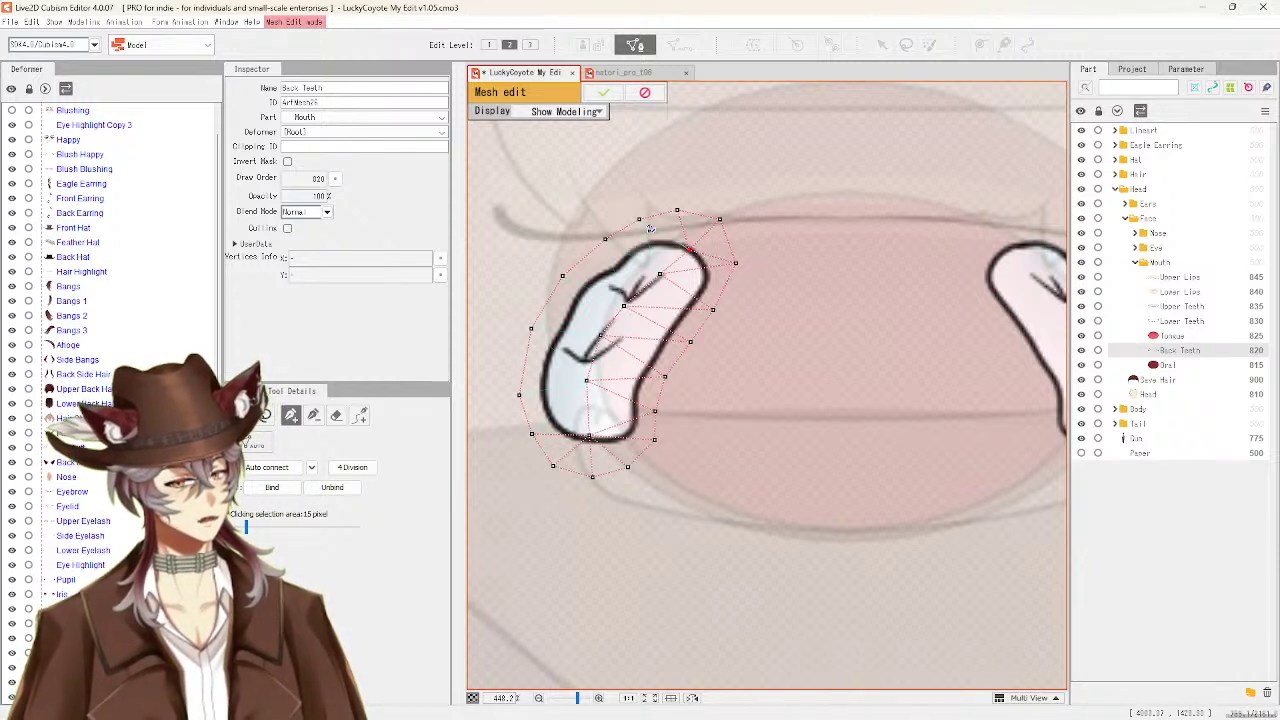
Connect the middle row to the outer outline of the left back tooth with zigzag edges from the upper tip to the lower end
click(660, 273)
click(605, 241)
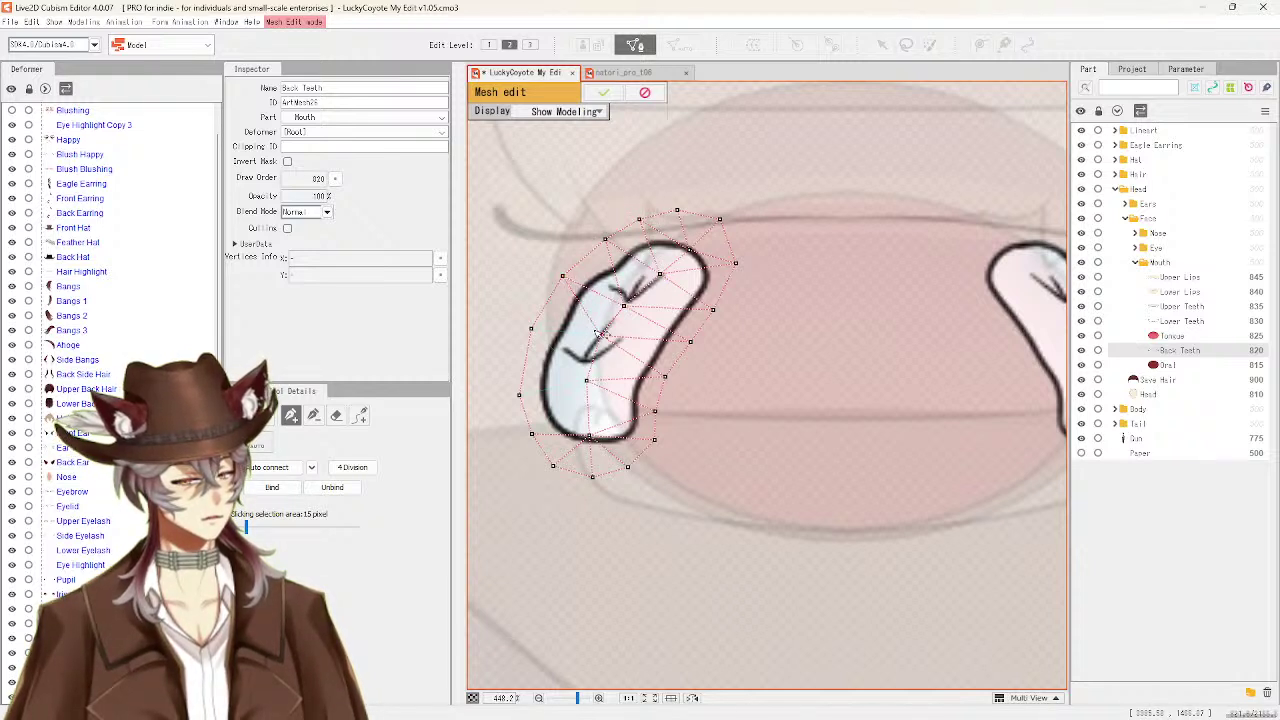
click(532, 329)
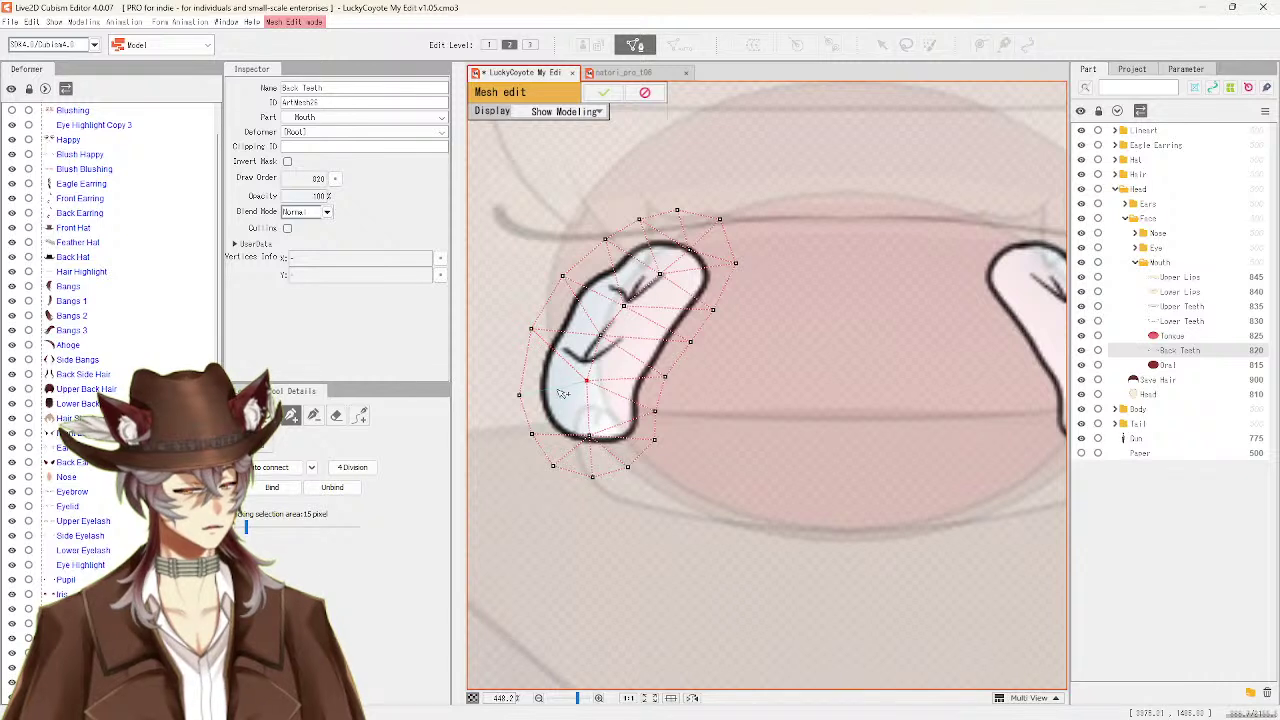
click(520, 396)
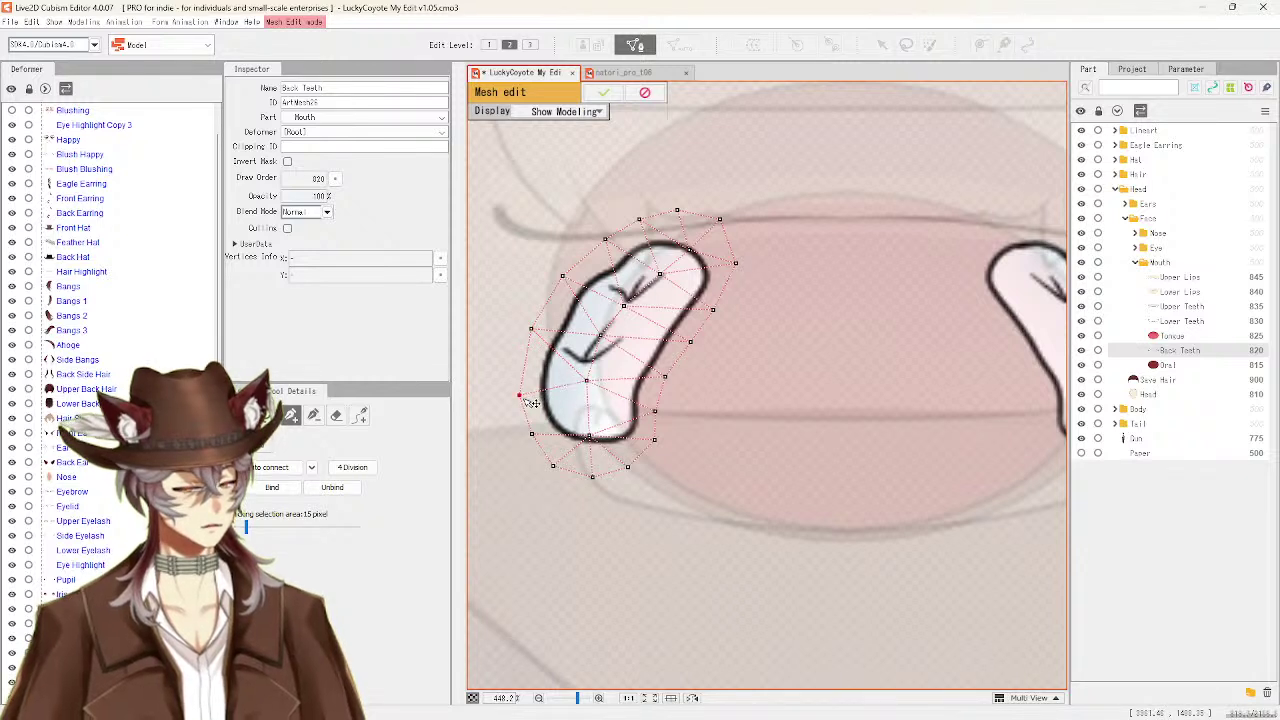
click(589, 437)
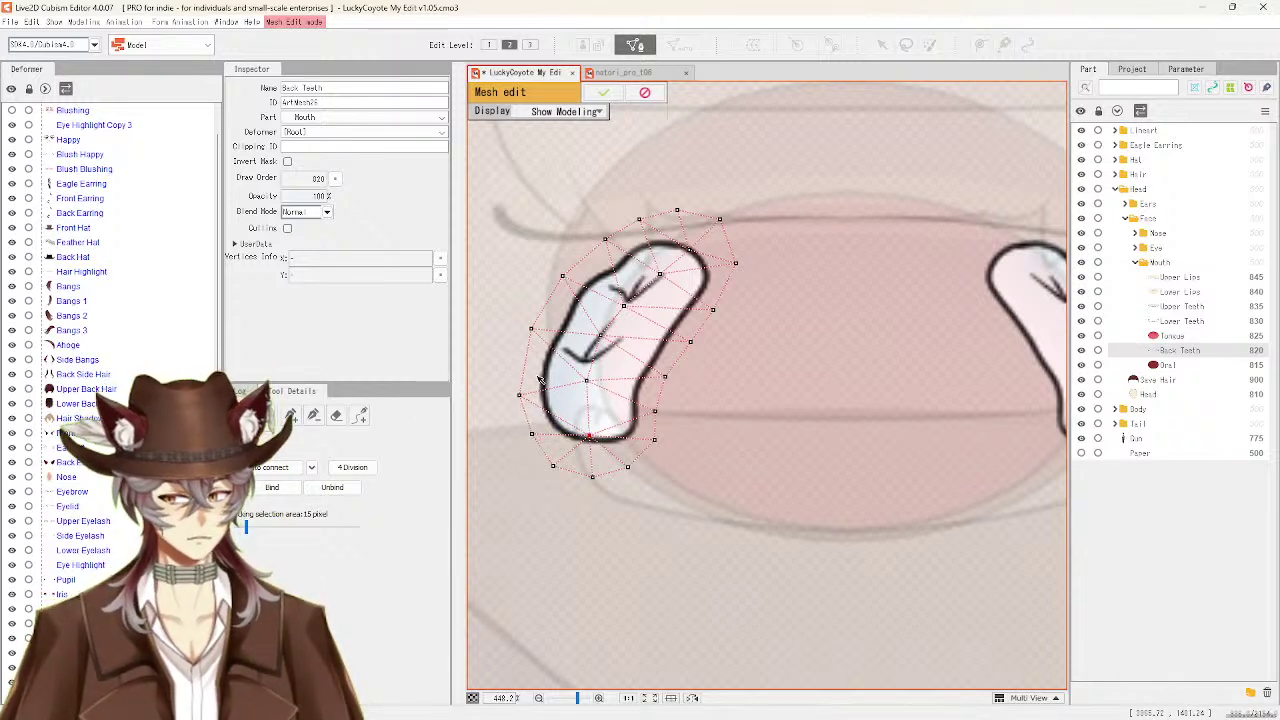
Even out the left back tooth's outer, lower and upper inner outline vertices and add a connected vertex at its upper inner corner
click(520, 398)
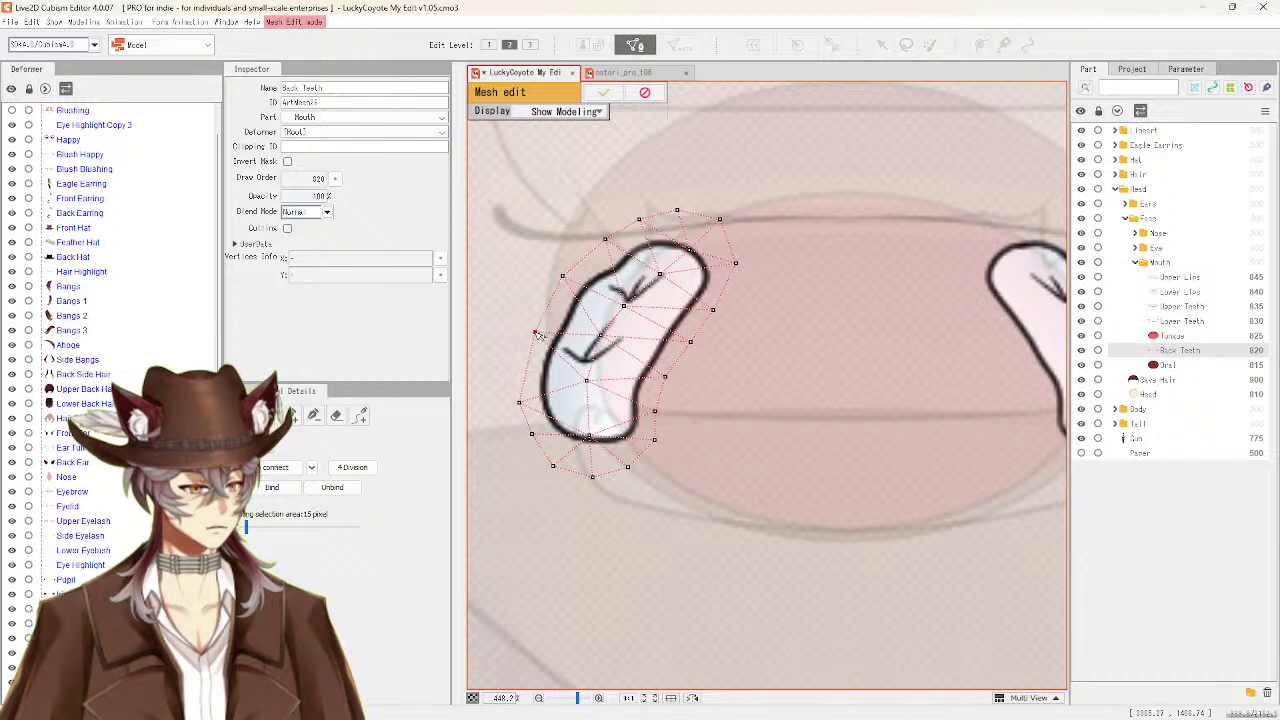
click(655, 439)
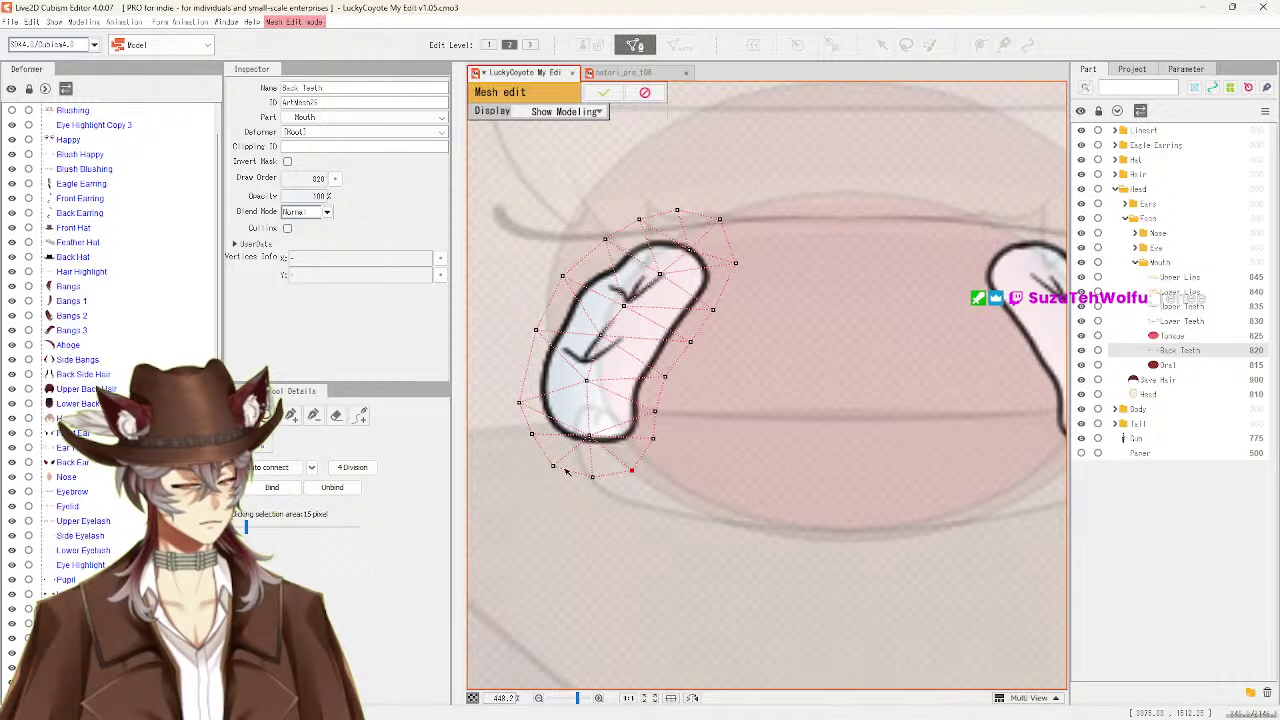
drag(533, 440, 535, 441)
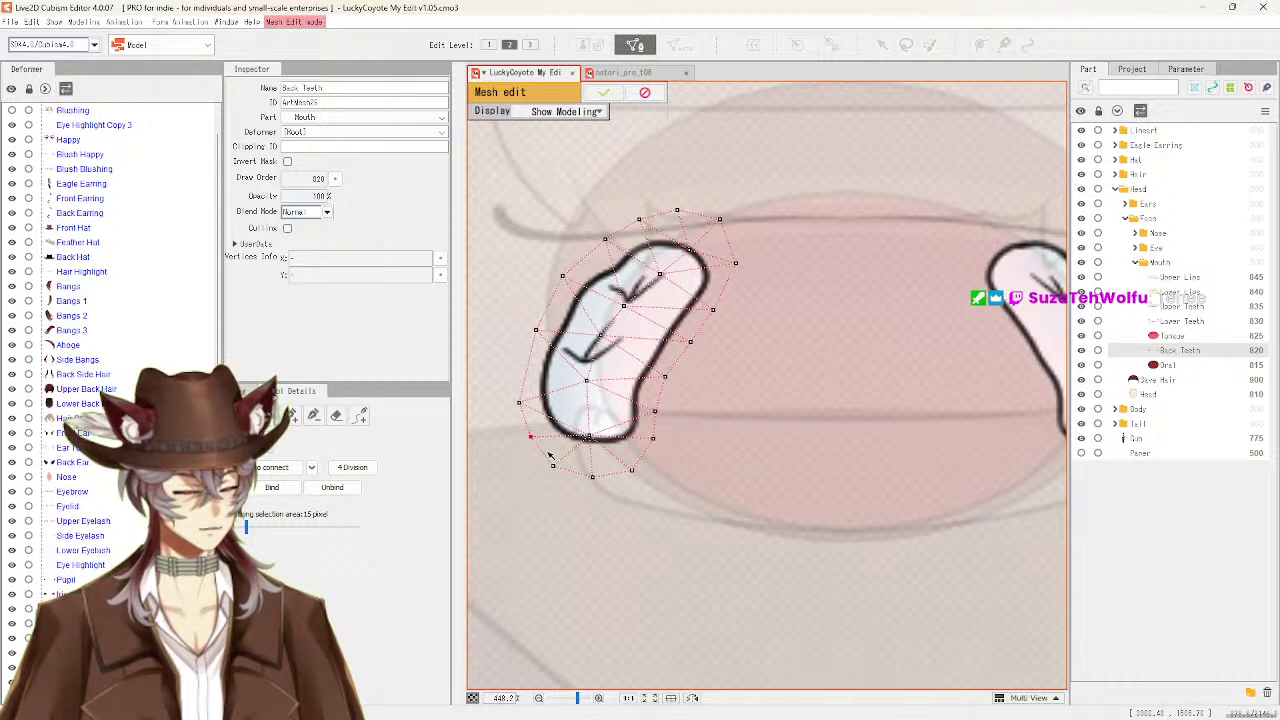
click(534, 335)
click(532, 334)
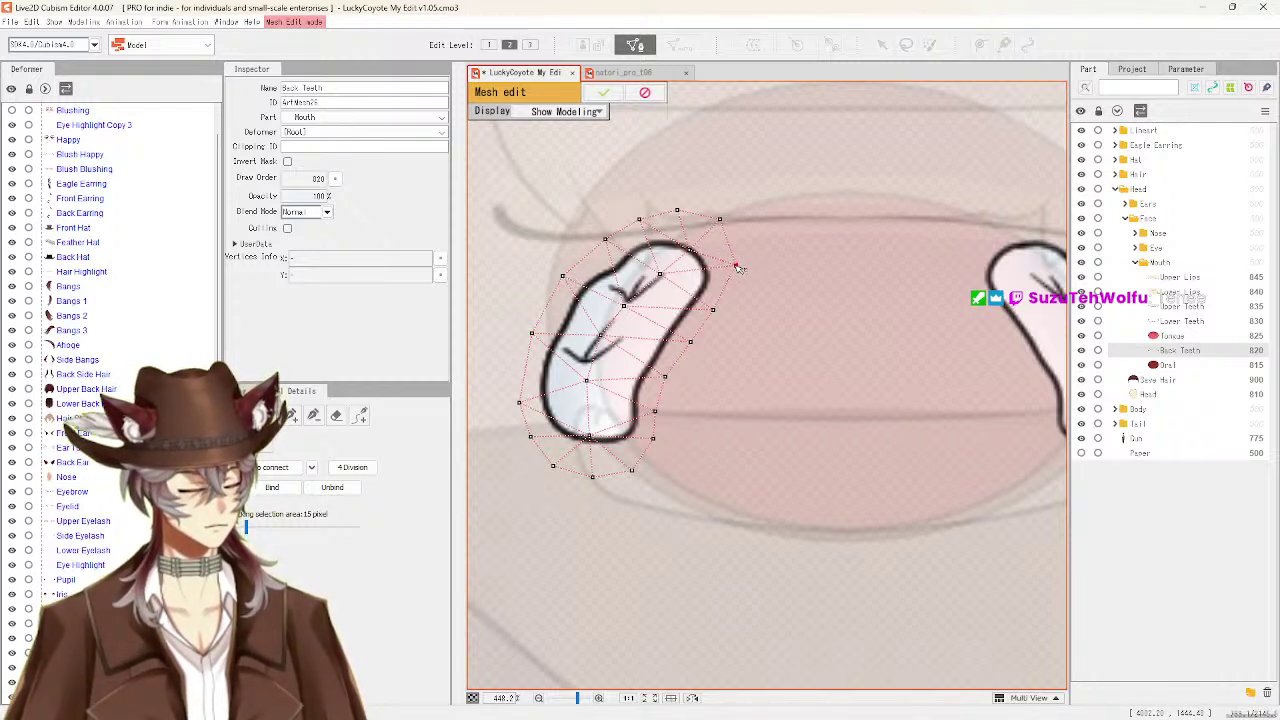
drag(738, 268, 733, 279)
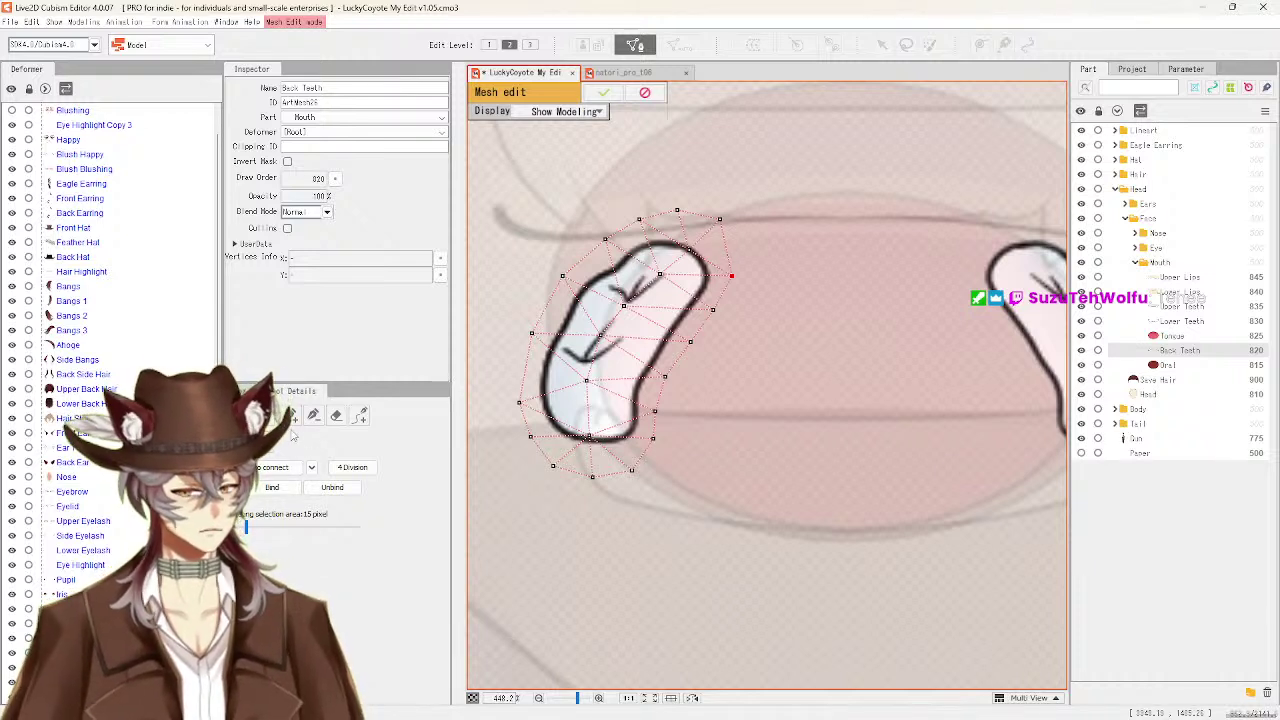
click(690, 249)
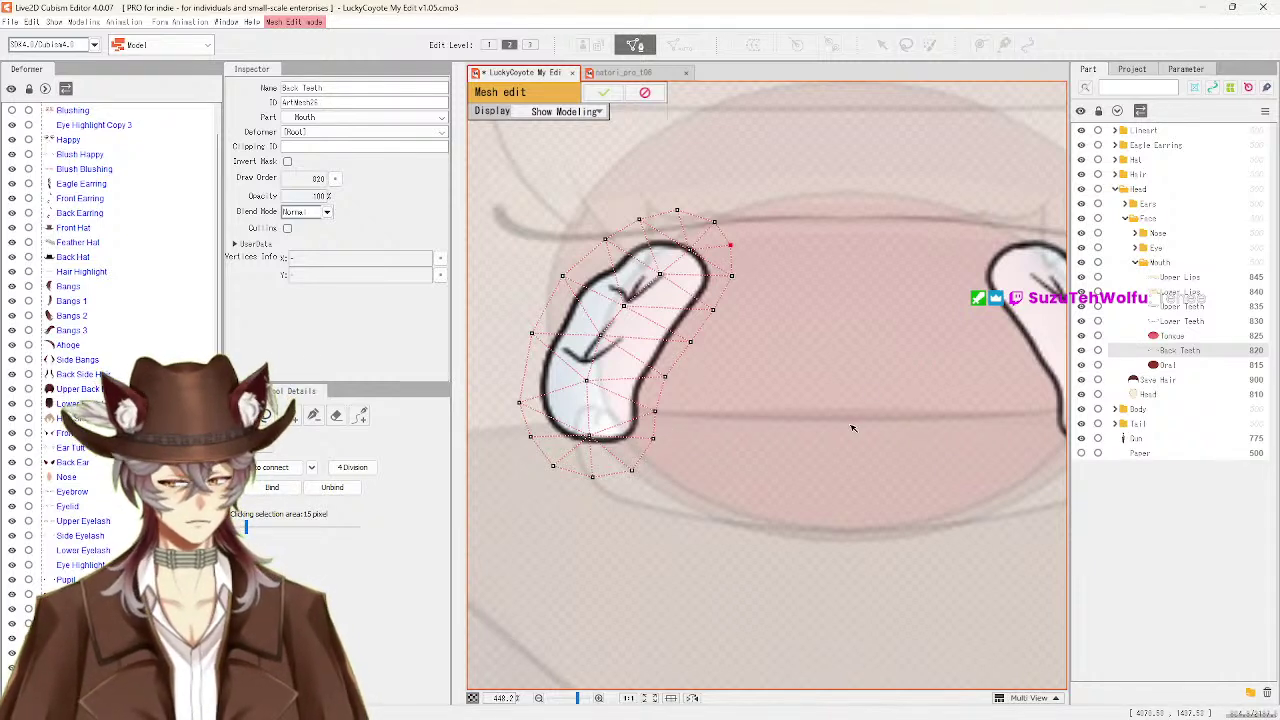
Place a connected middle row of vertices down the right back tooth from its upper tip to just below its lower edge
drag(877, 420, 695, 416)
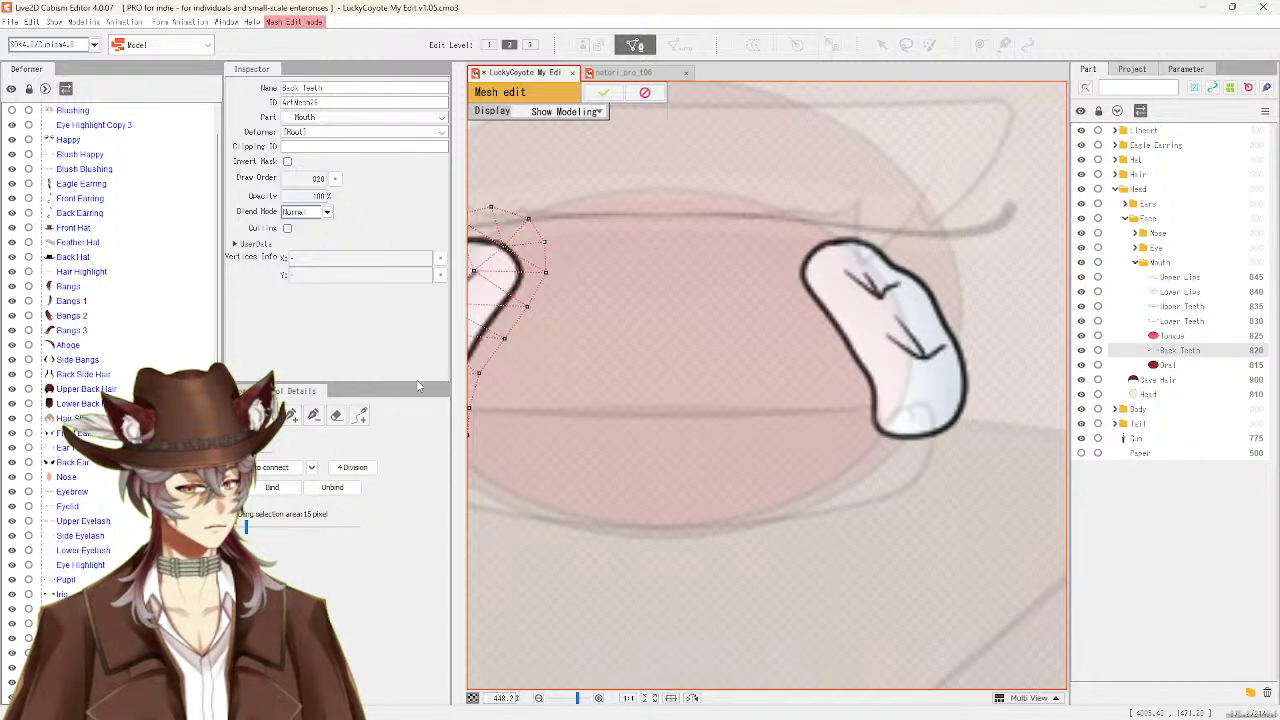
click(835, 243)
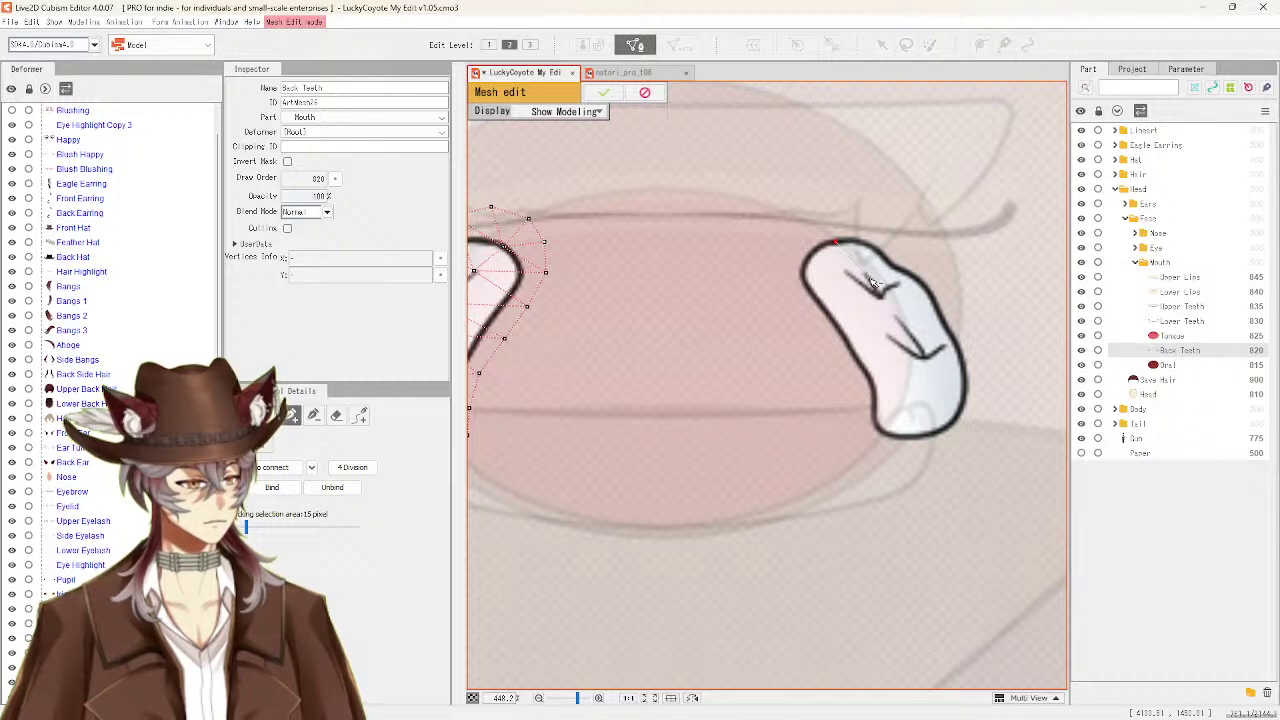
click(861, 270)
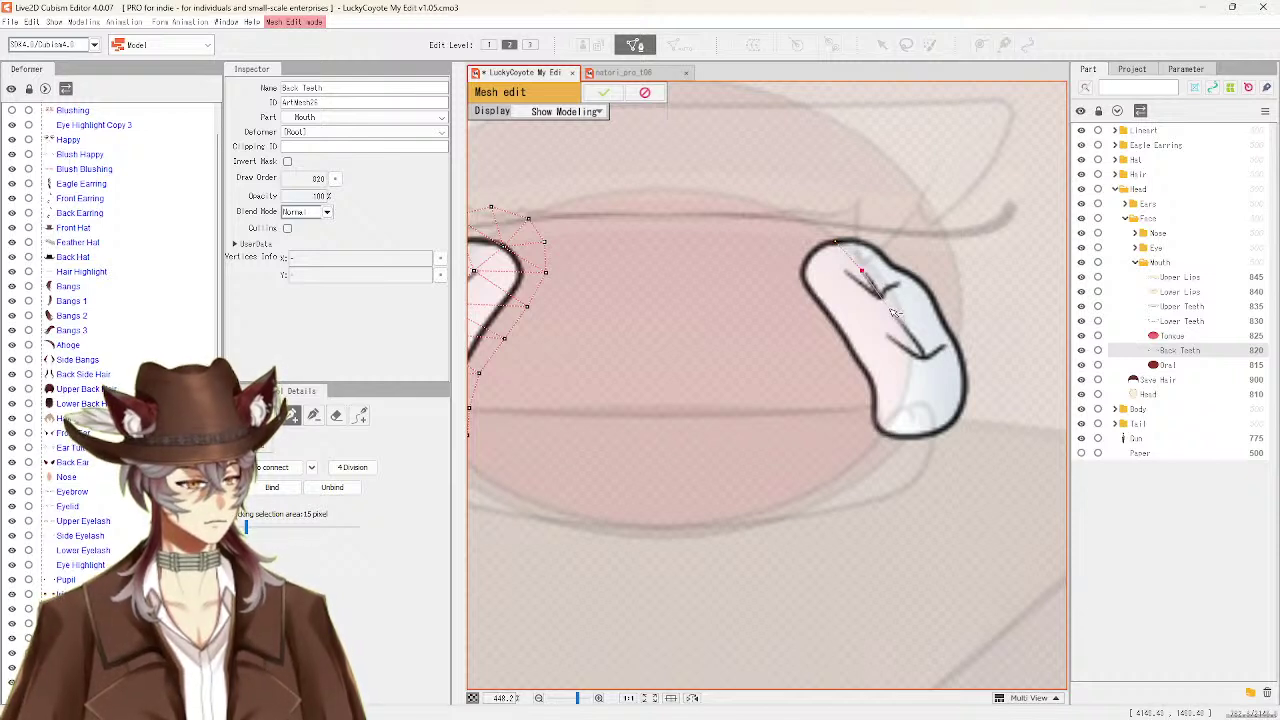
click(890, 306)
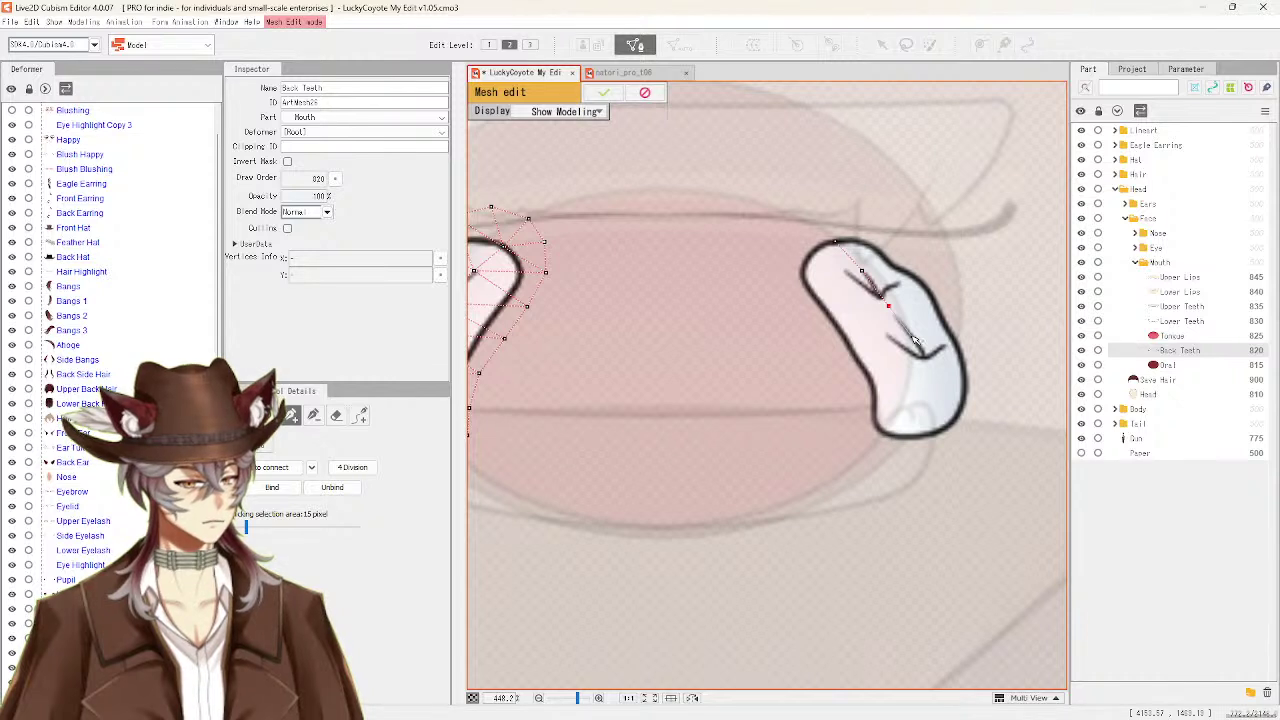
click(912, 339)
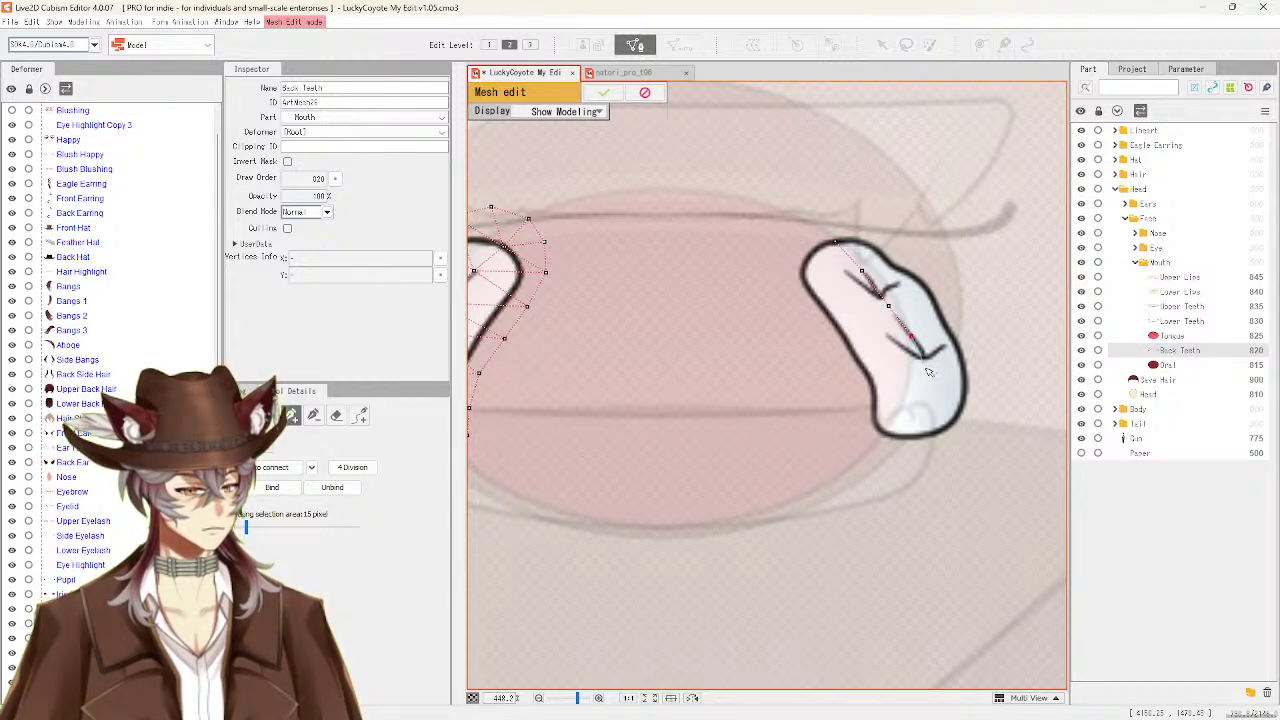
click(923, 371)
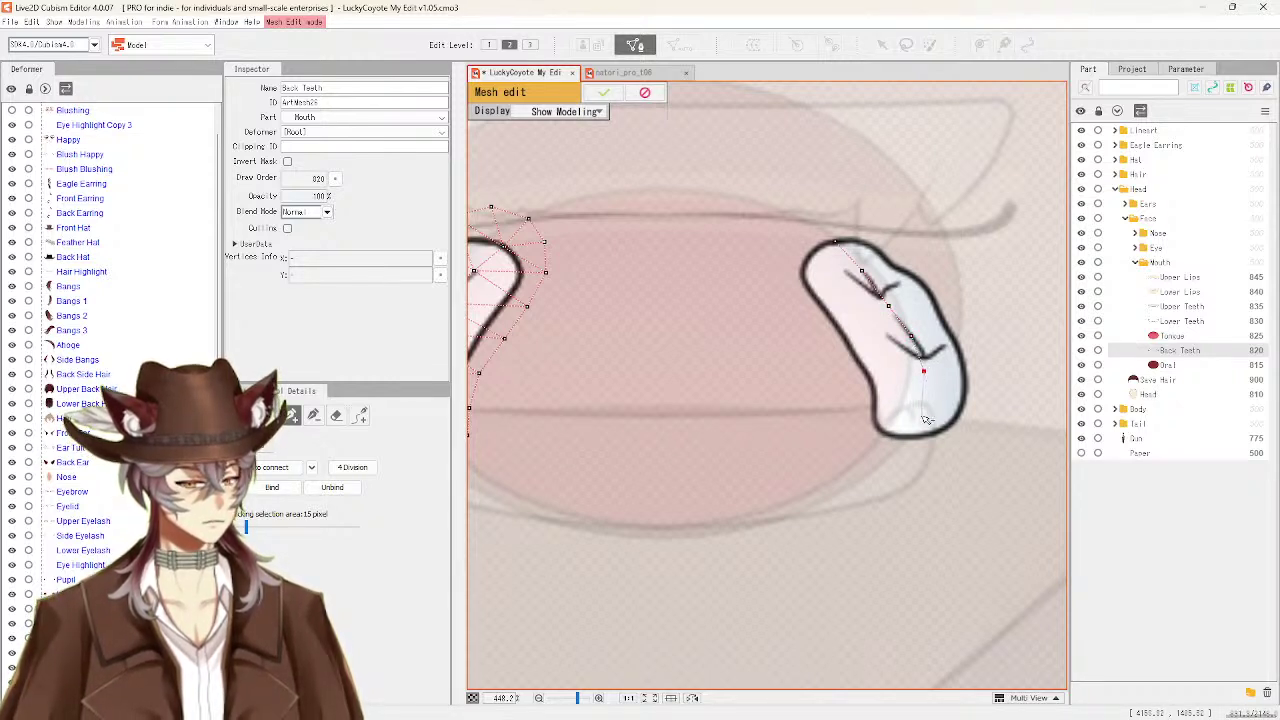
click(923, 404)
click(921, 437)
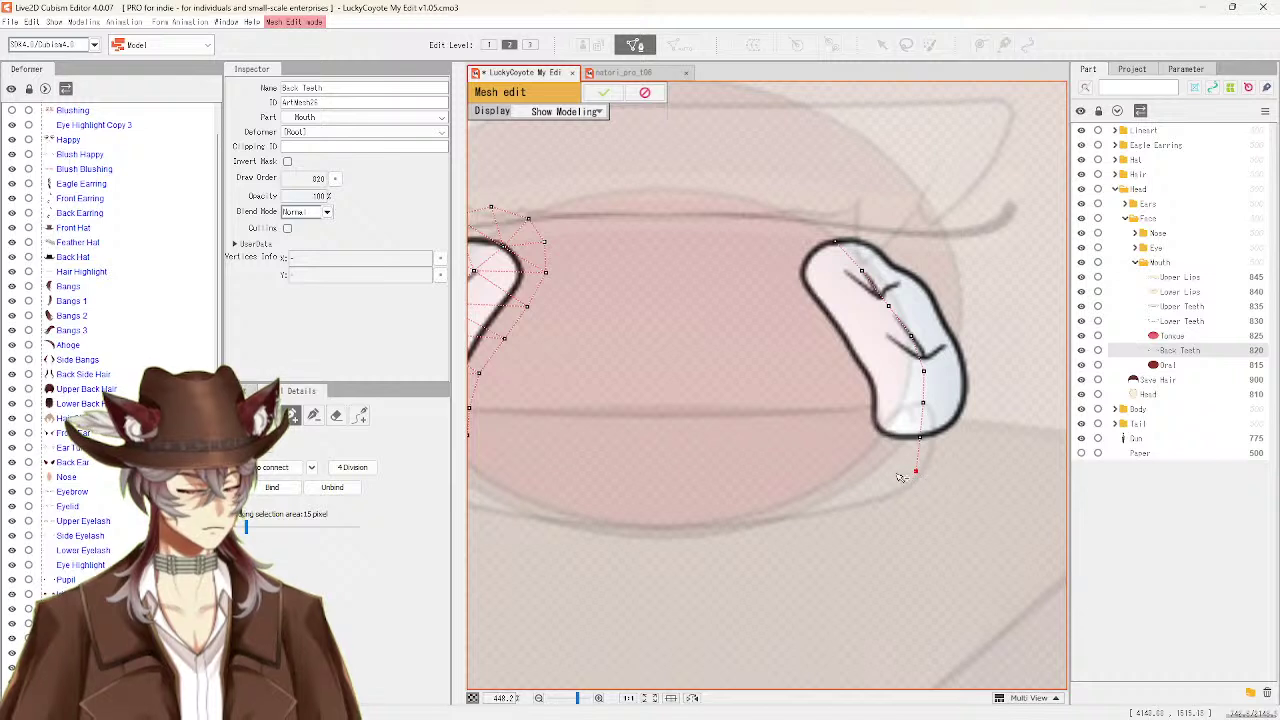
Outline the inner side of the right back tooth with connected vertices from the lowest vertex up around the upper tip
click(886, 464)
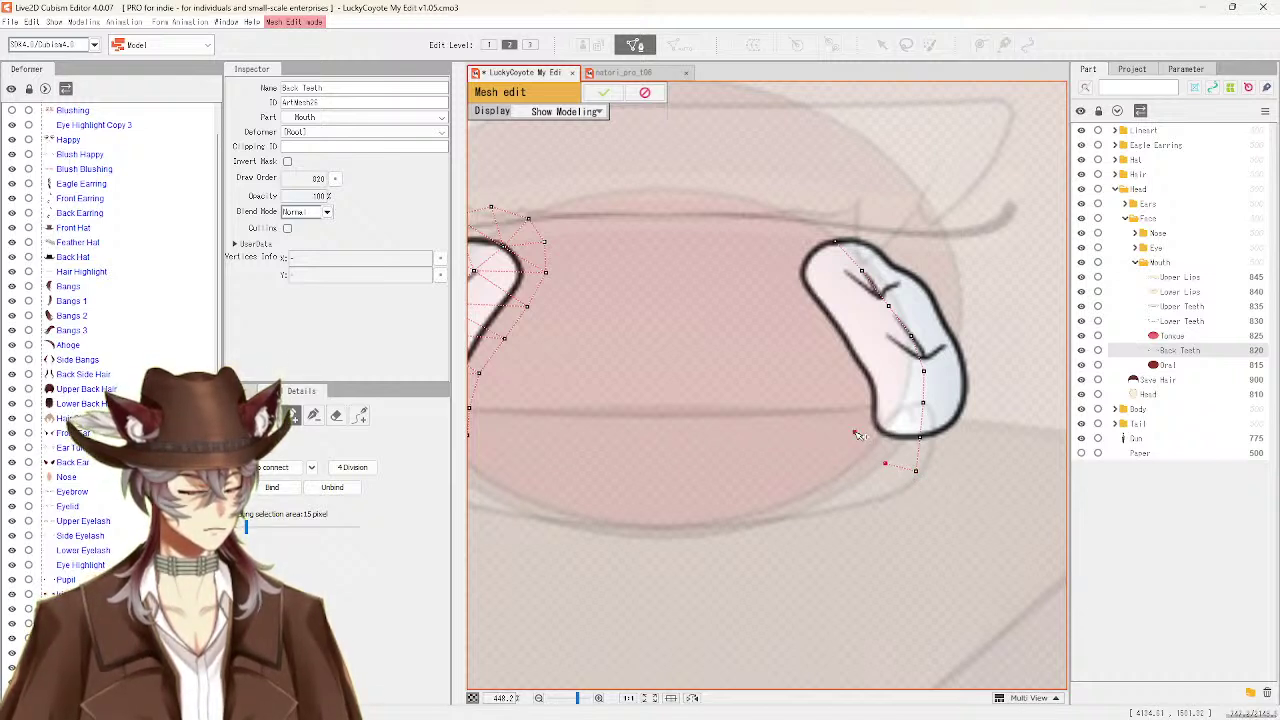
click(856, 433)
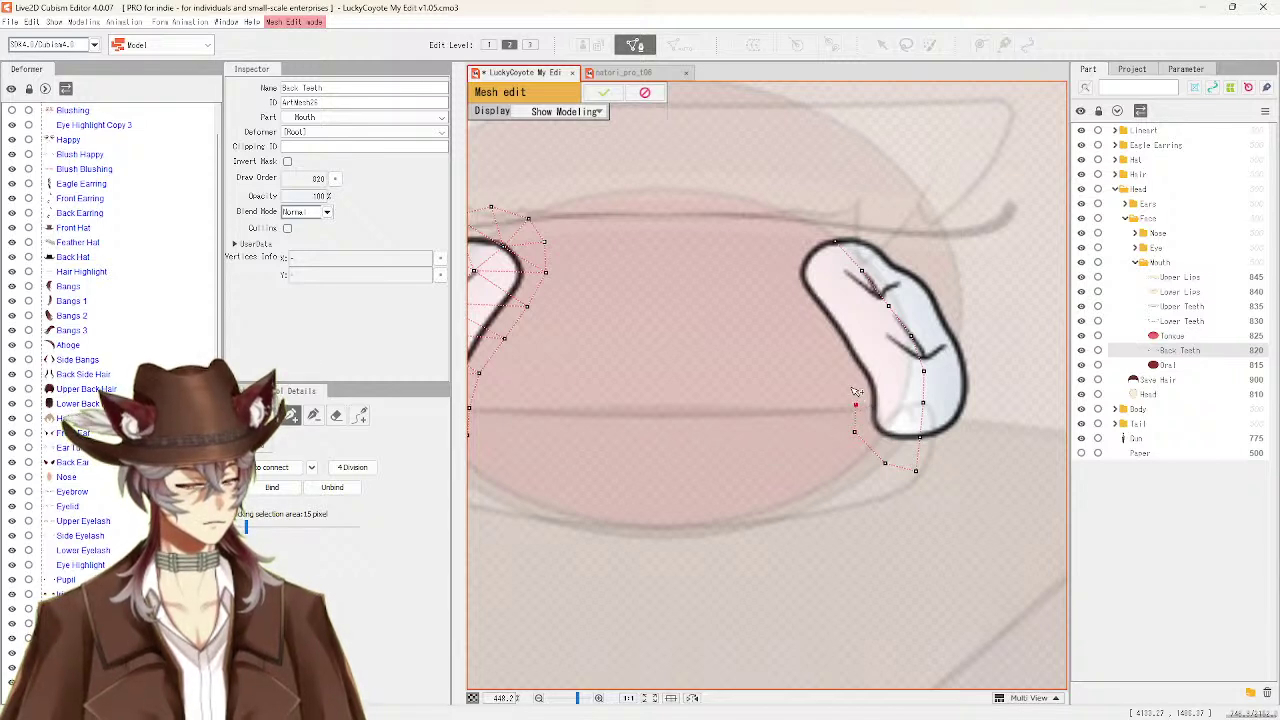
click(850, 383)
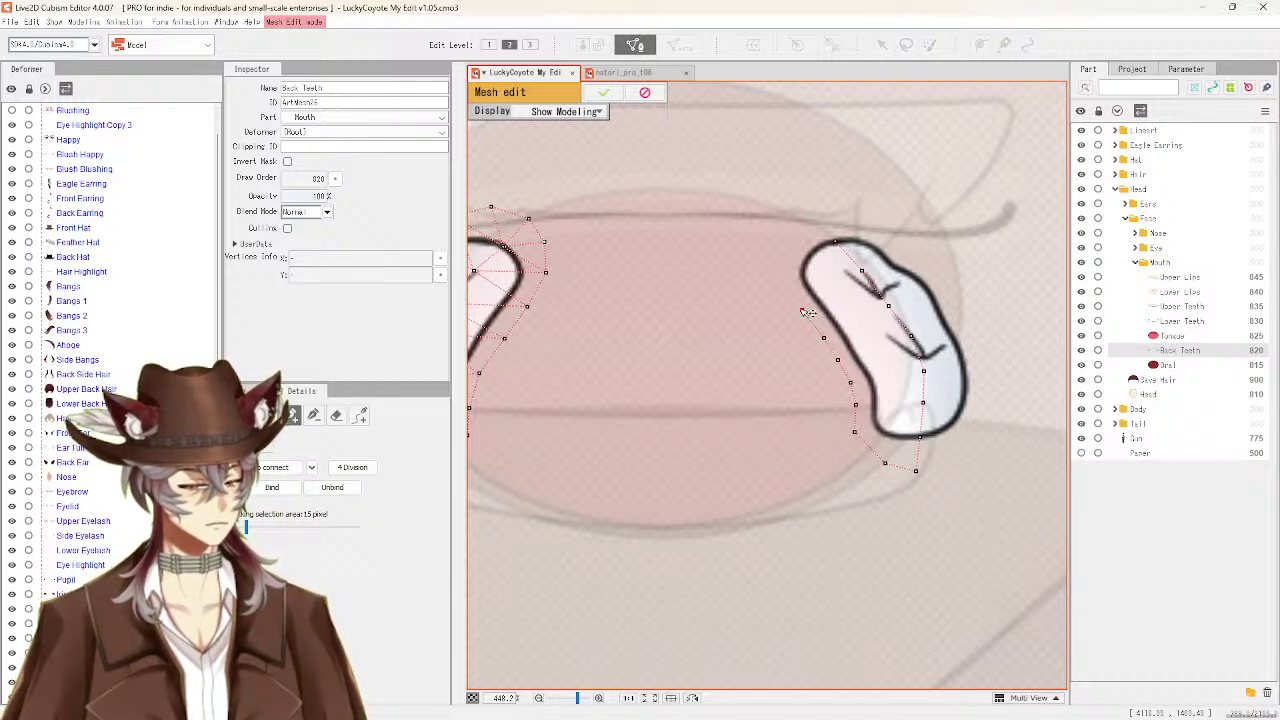
click(783, 281)
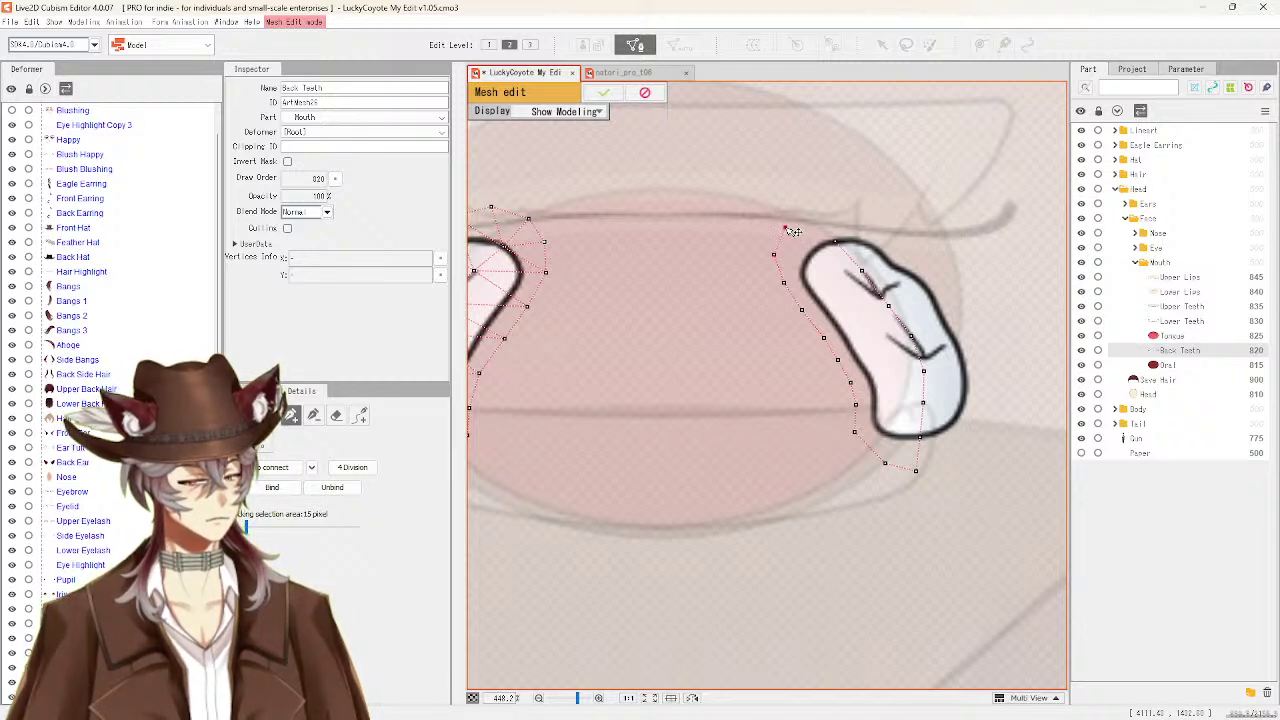
click(848, 208)
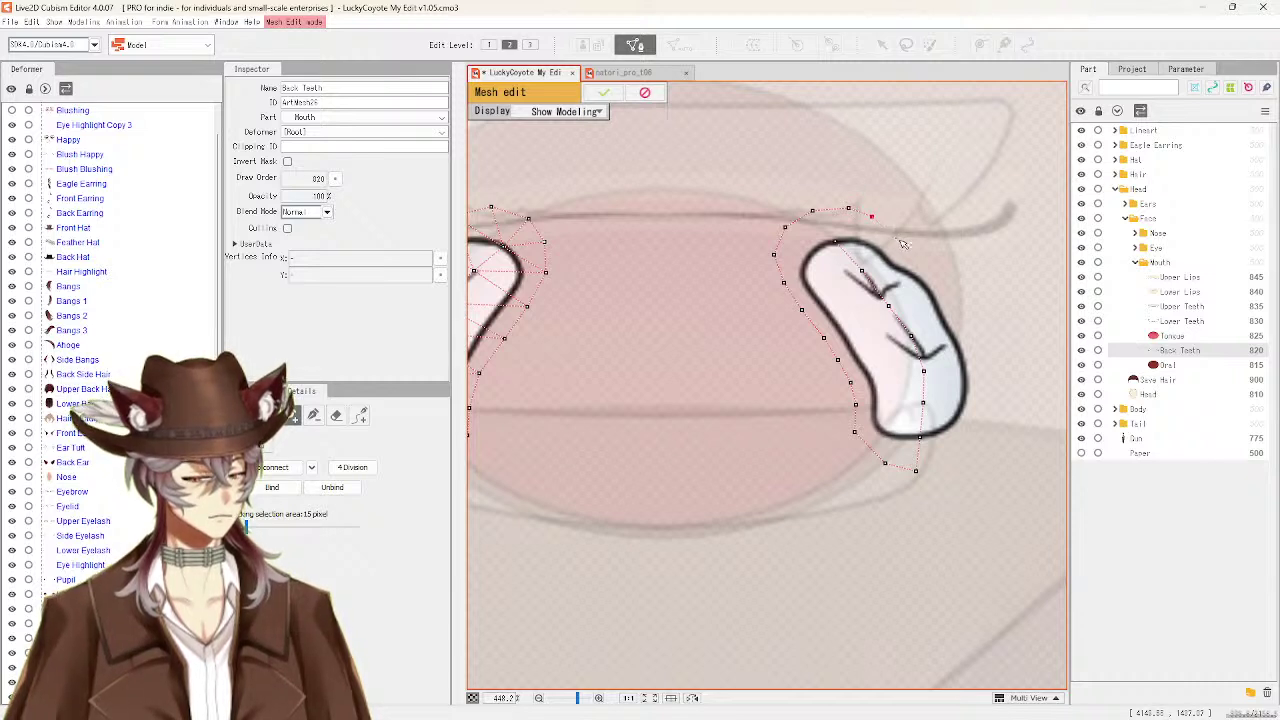
Continue the outline vertices down the outer side of the right back tooth and close the loop at the lowest vertex
click(896, 235)
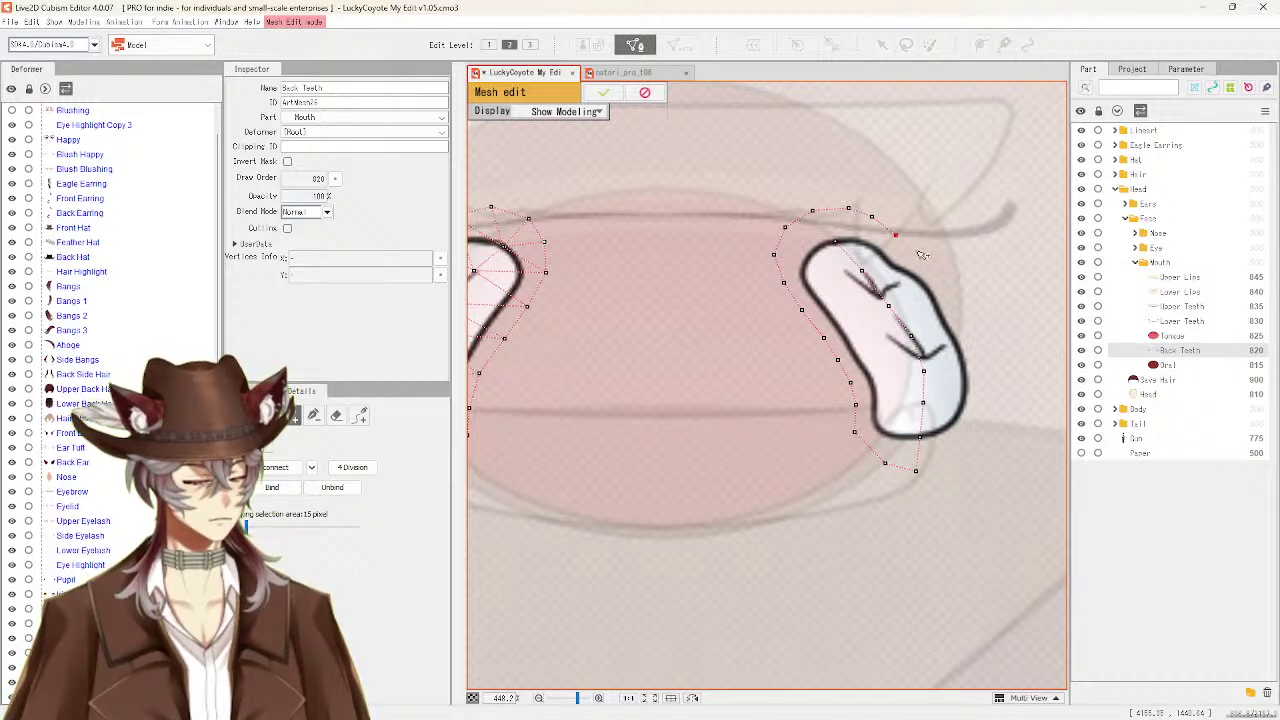
click(918, 252)
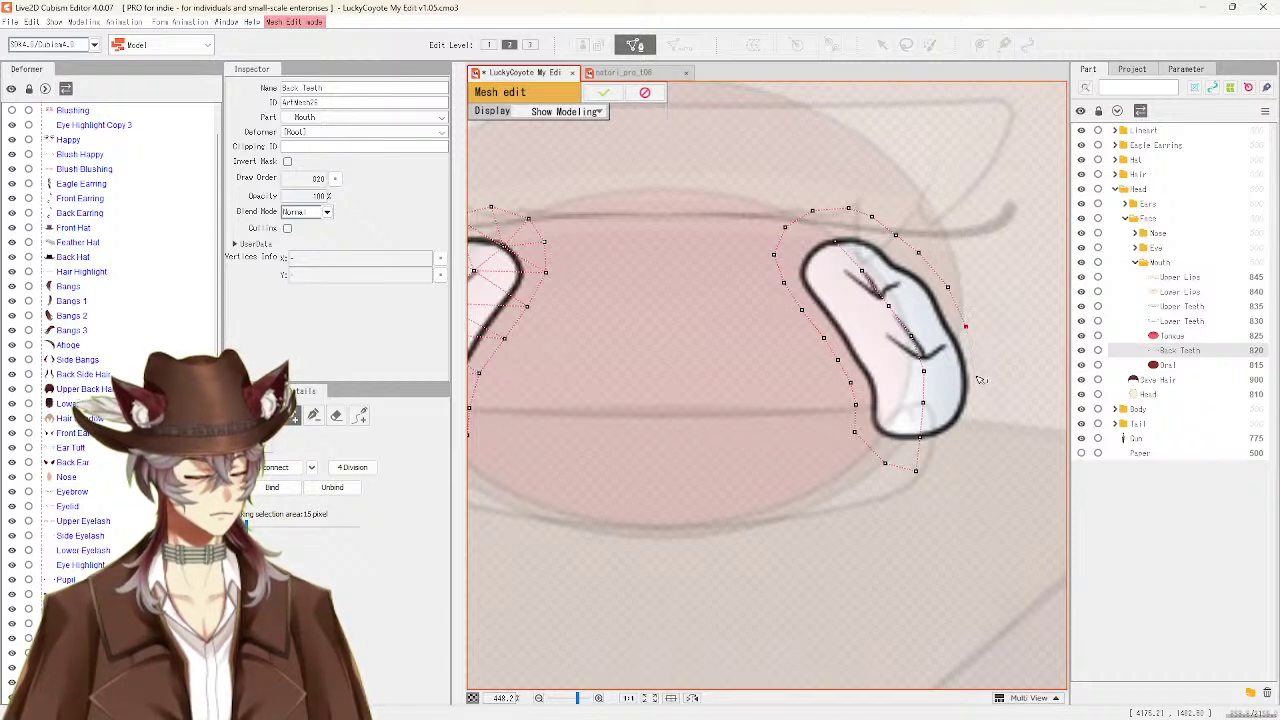
click(969, 425)
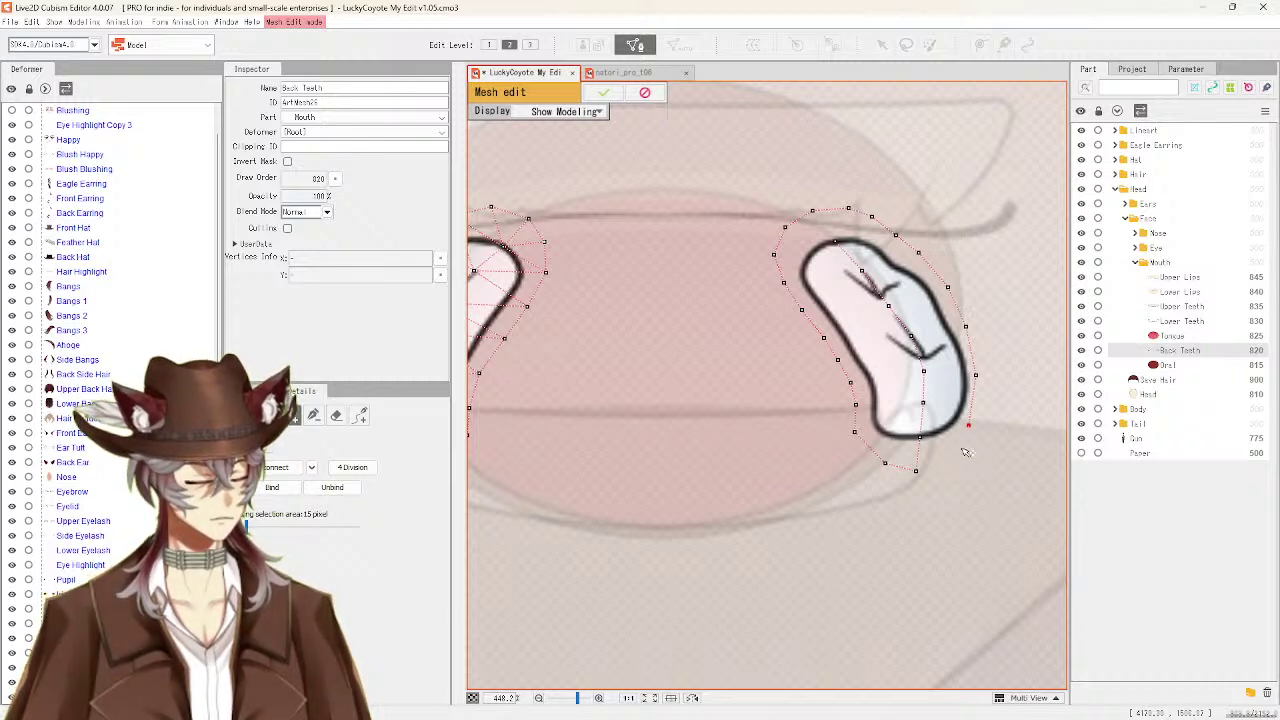
click(961, 444)
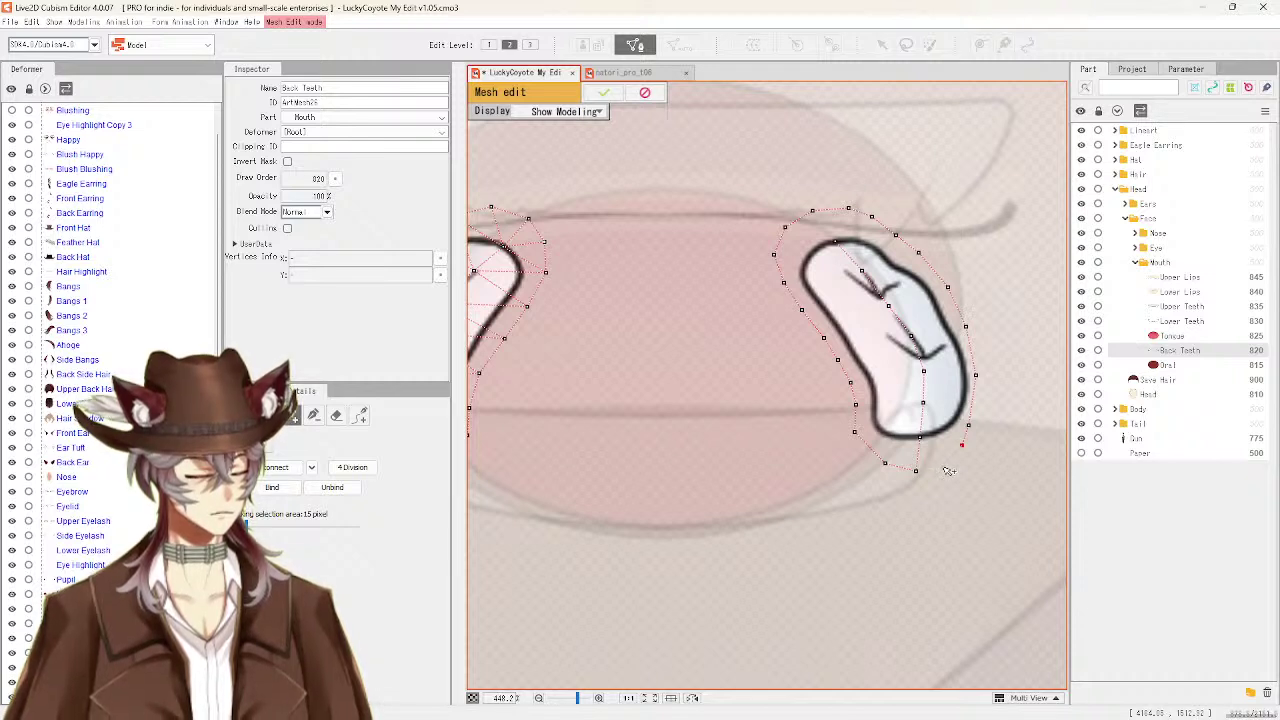
click(943, 466)
click(916, 471)
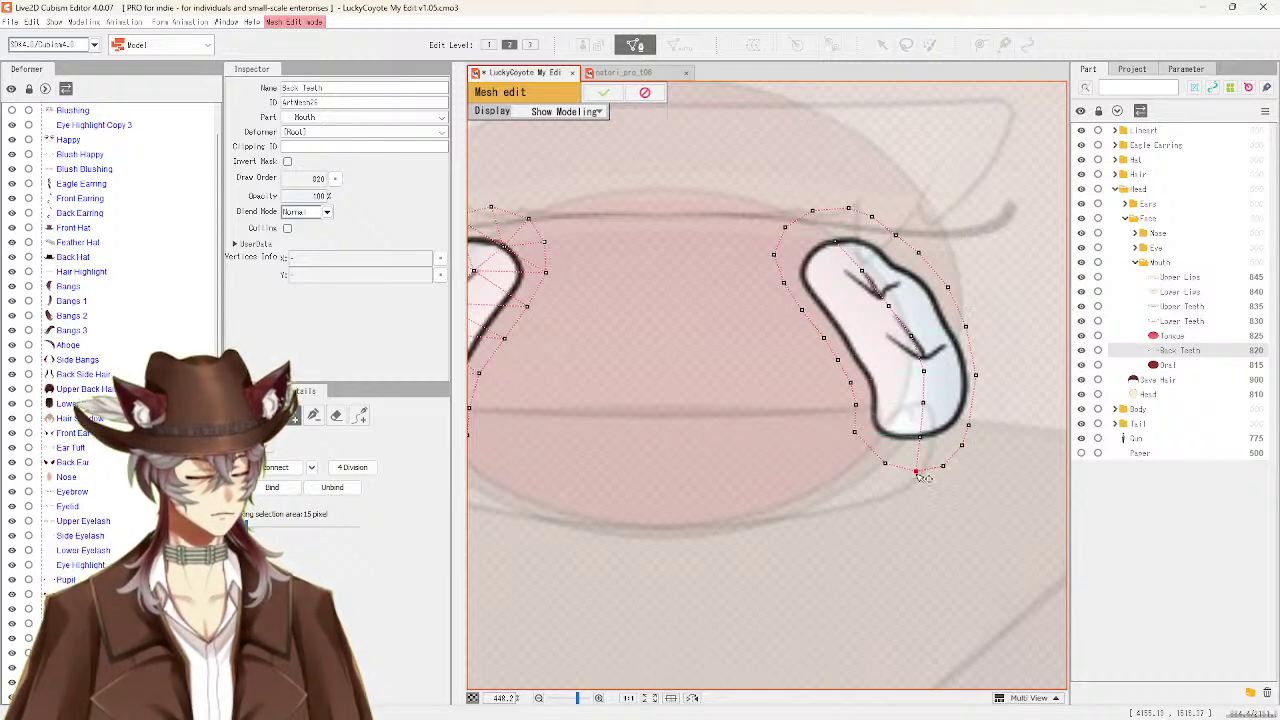
Fan edges from the middle-row vertex on the right back tooth's lower edge to the surrounding bottom outline vertices
drag(919, 437, 888, 465)
click(887, 464)
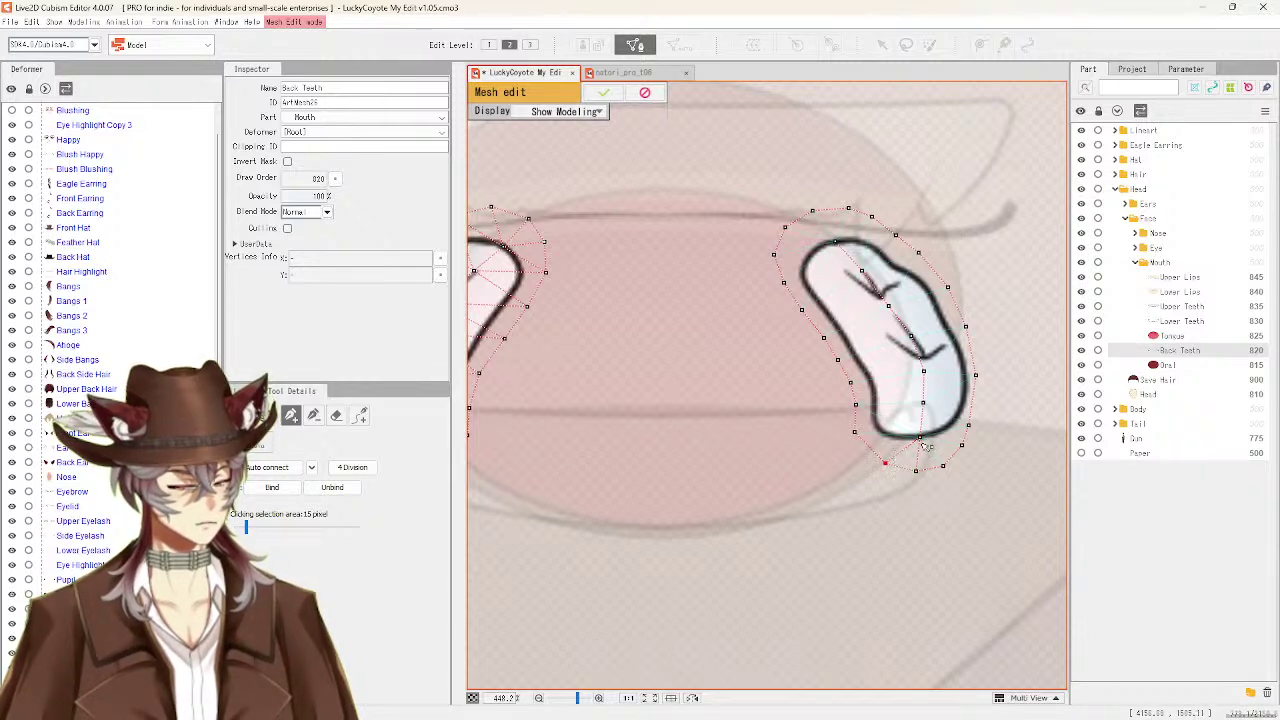
click(854, 432)
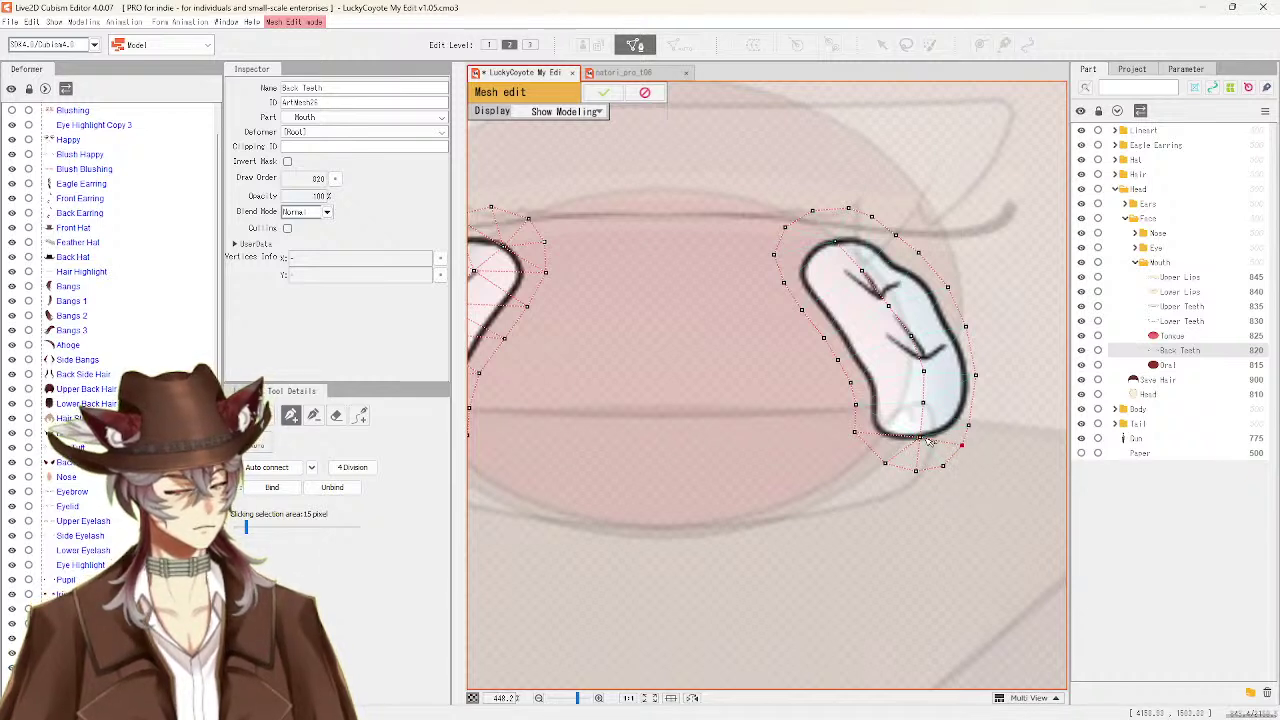
click(968, 426)
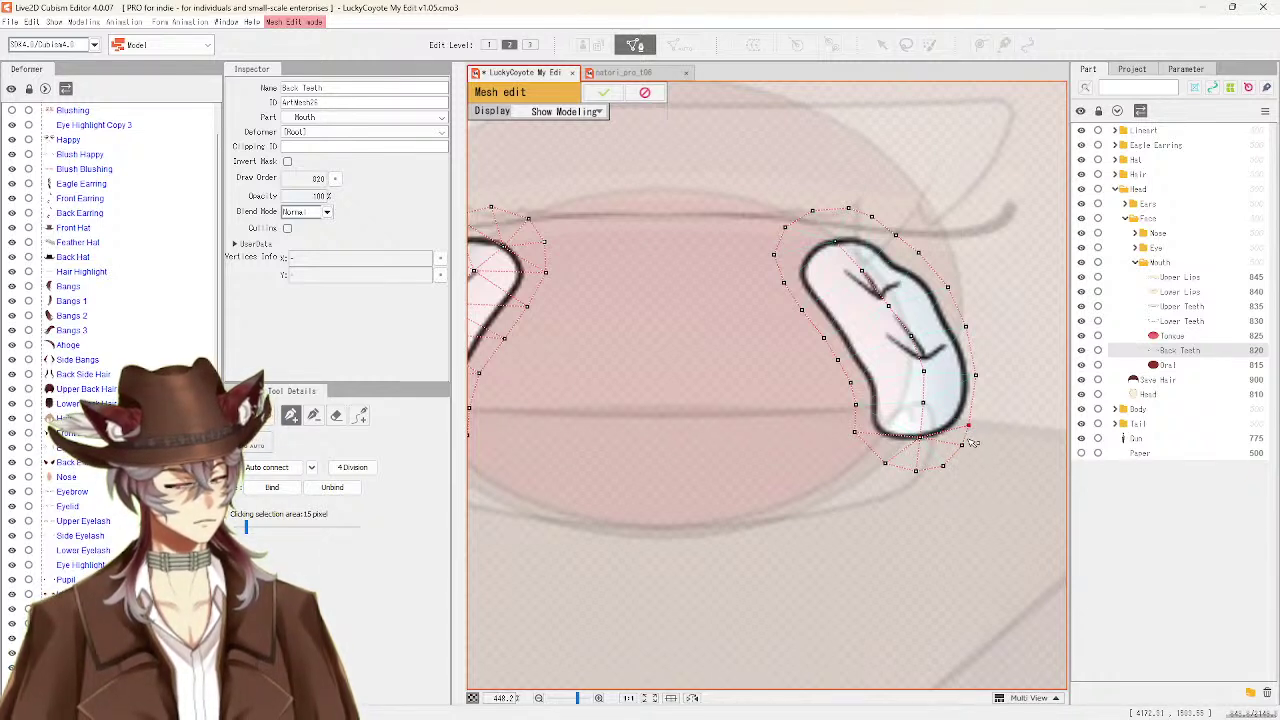
Connect the middle row to the outer outline of the right back tooth with zigzag edges from the lower end to the upper tip
click(923, 403)
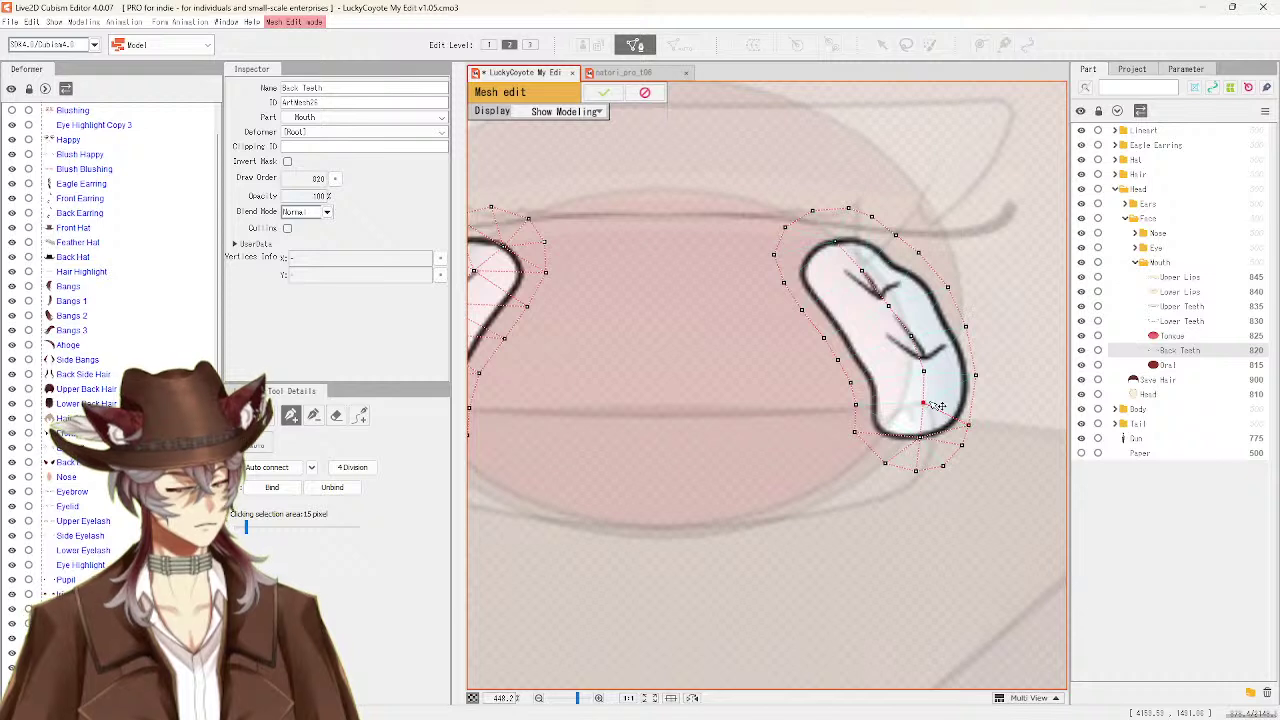
click(923, 371)
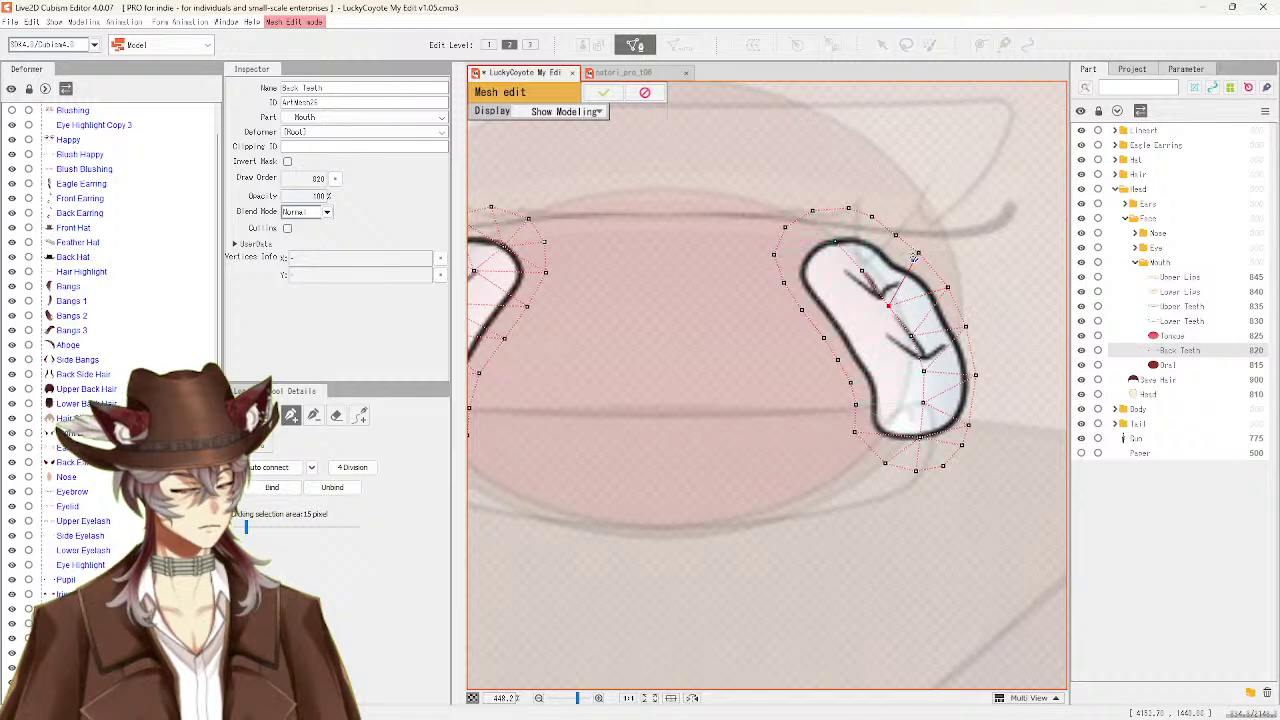
click(918, 252)
click(861, 270)
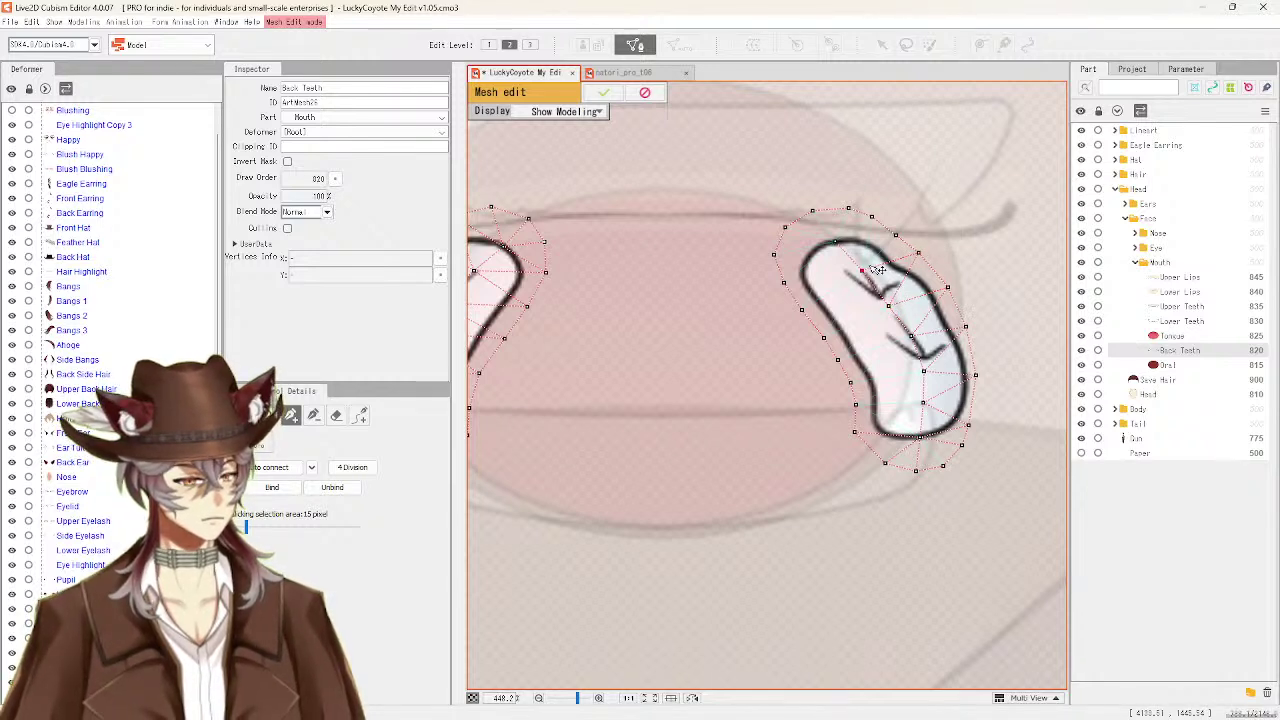
click(896, 237)
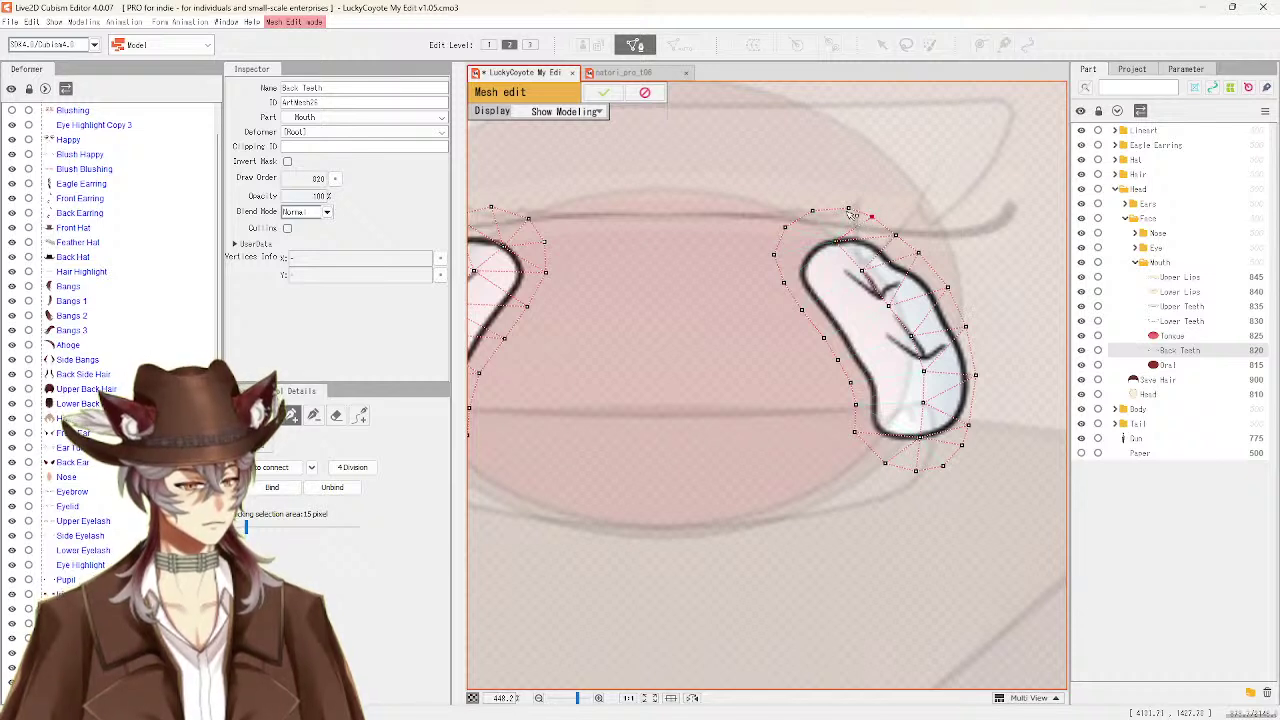
click(848, 209)
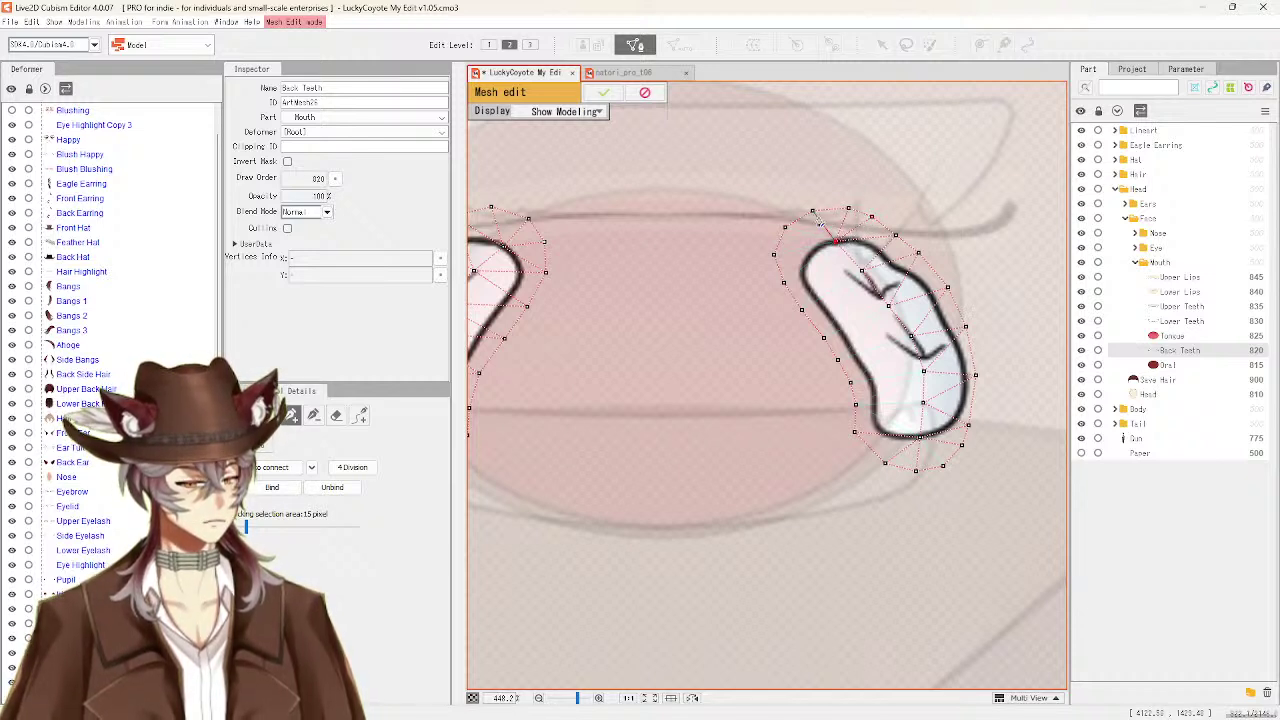
Connect the outline vertices around the right back tooth's upper tip to the top of its middle vertex row
click(813, 212)
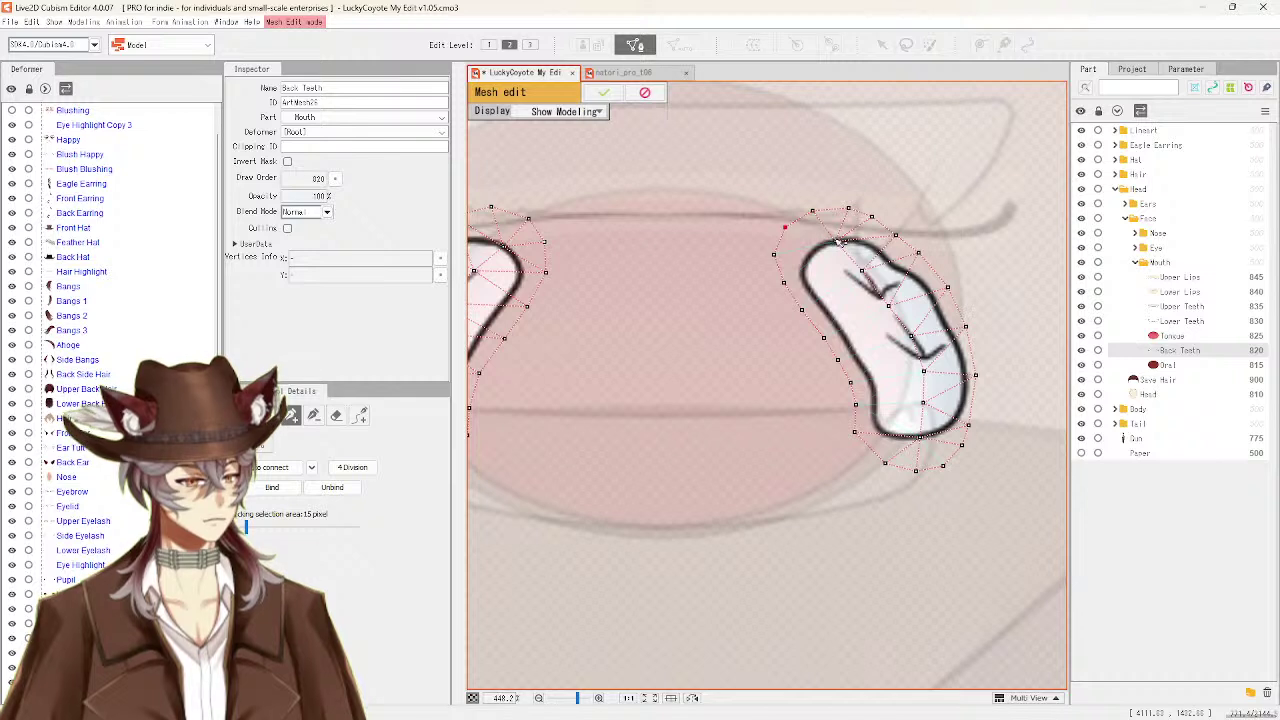
click(836, 242)
click(774, 255)
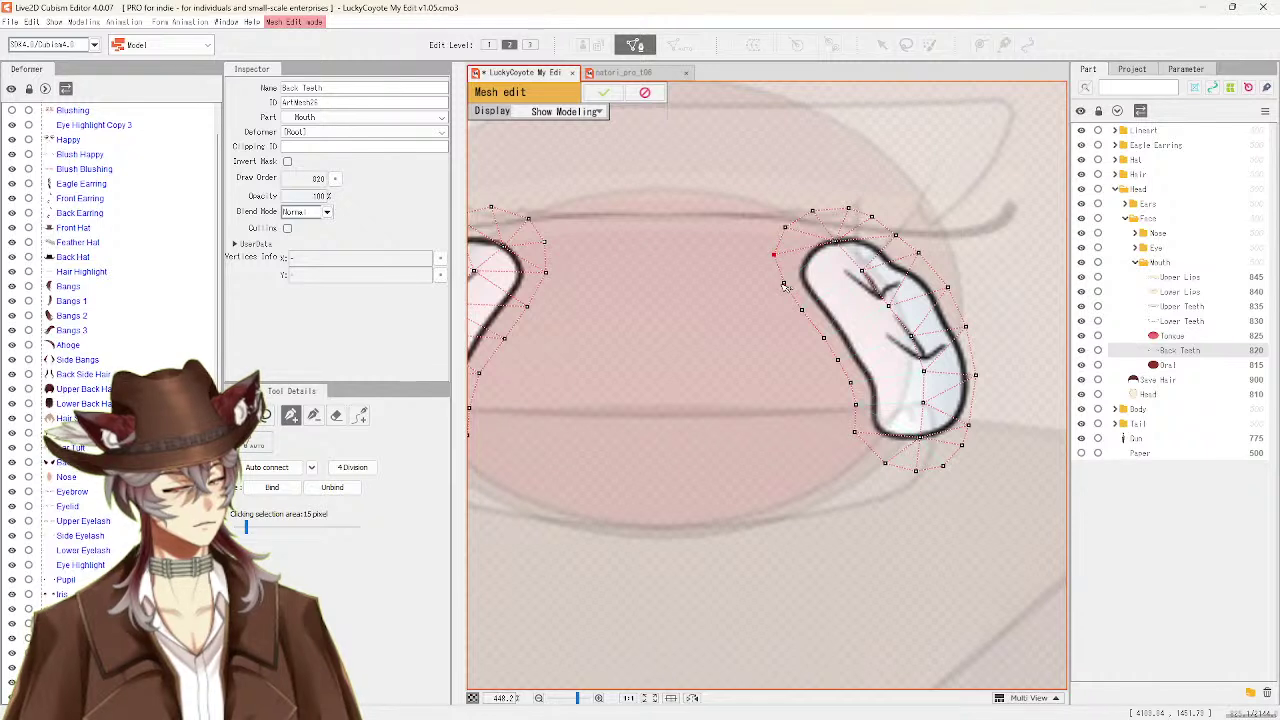
click(784, 283)
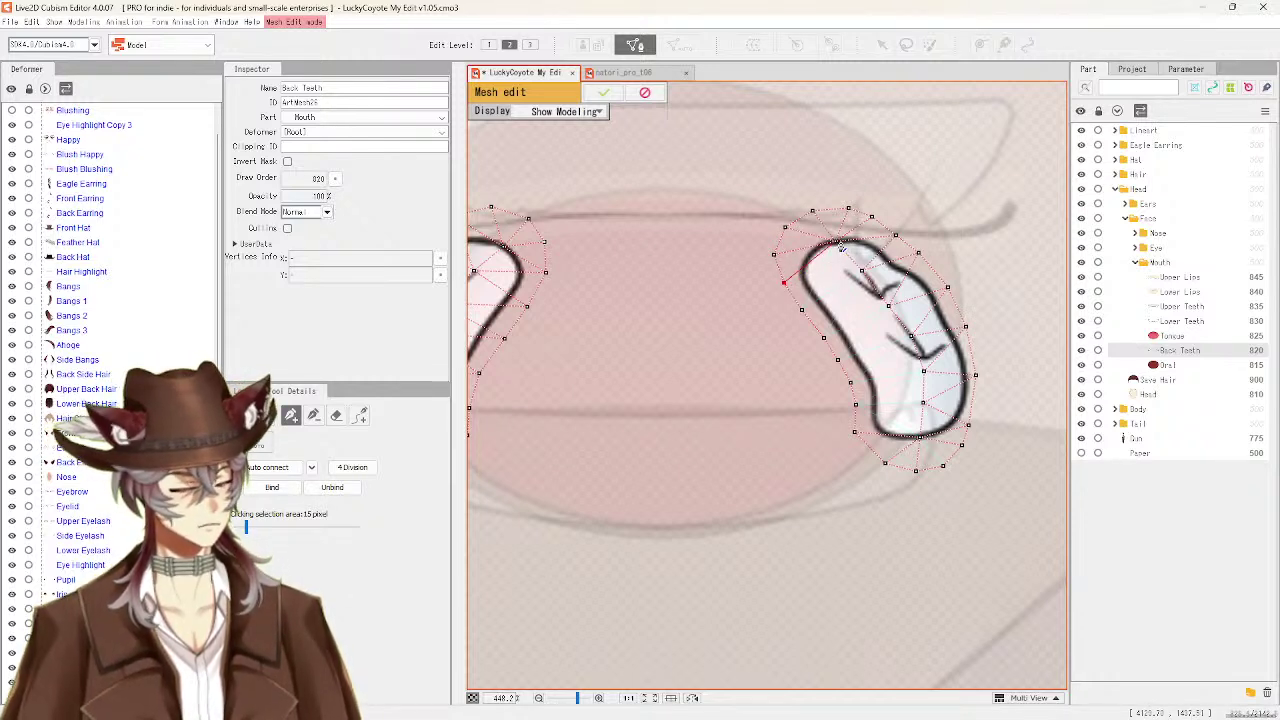
click(835, 243)
click(802, 310)
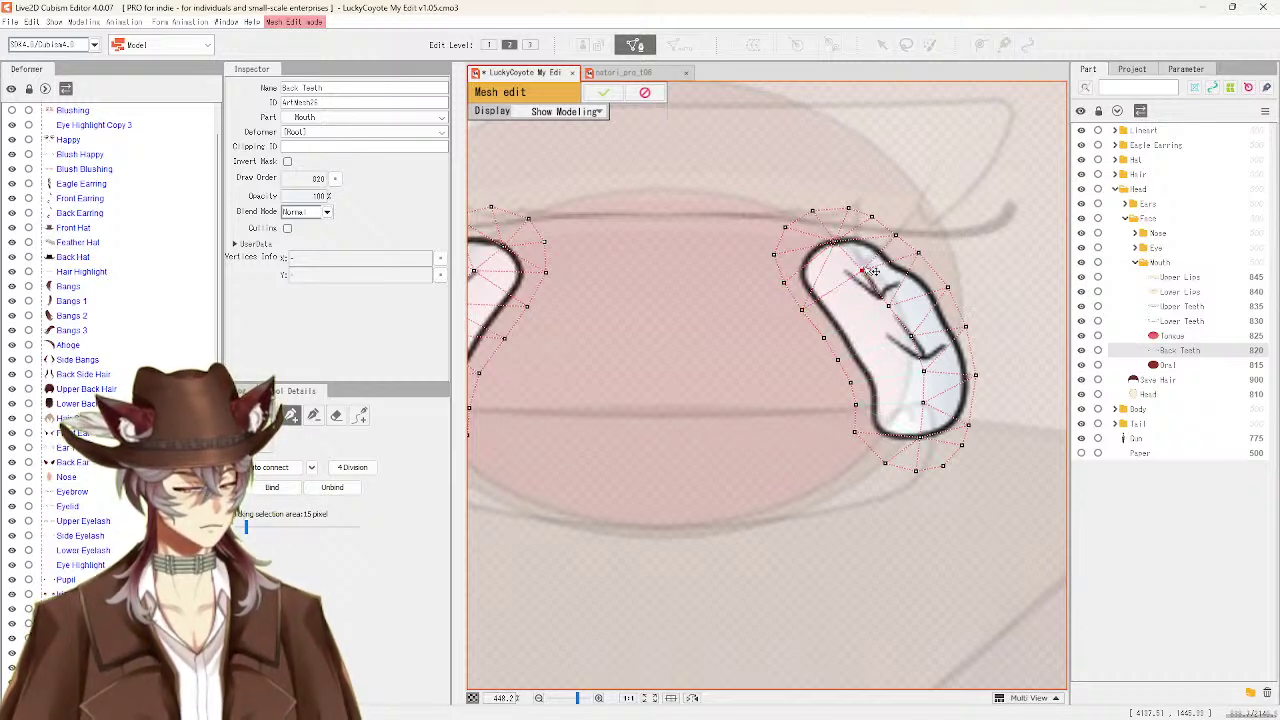
Connect the inner-side outline of the right back tooth to the middle row with edges down to the lower end
click(823, 337)
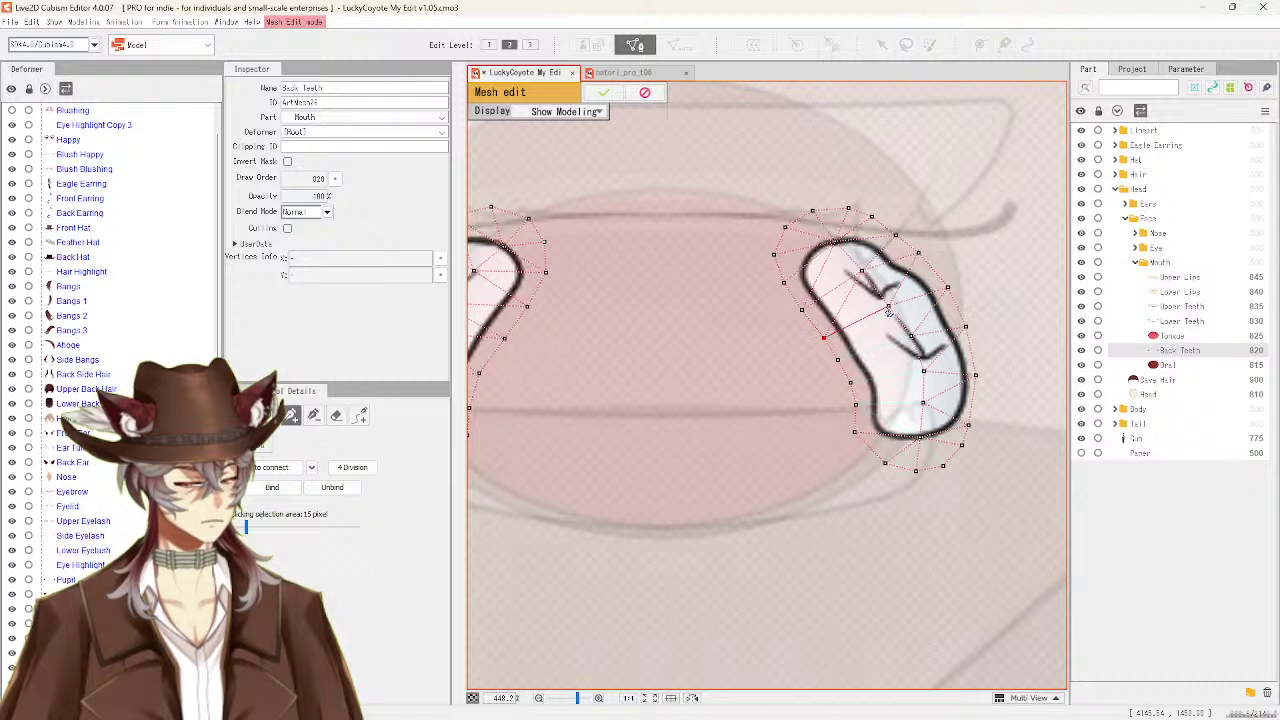
click(838, 359)
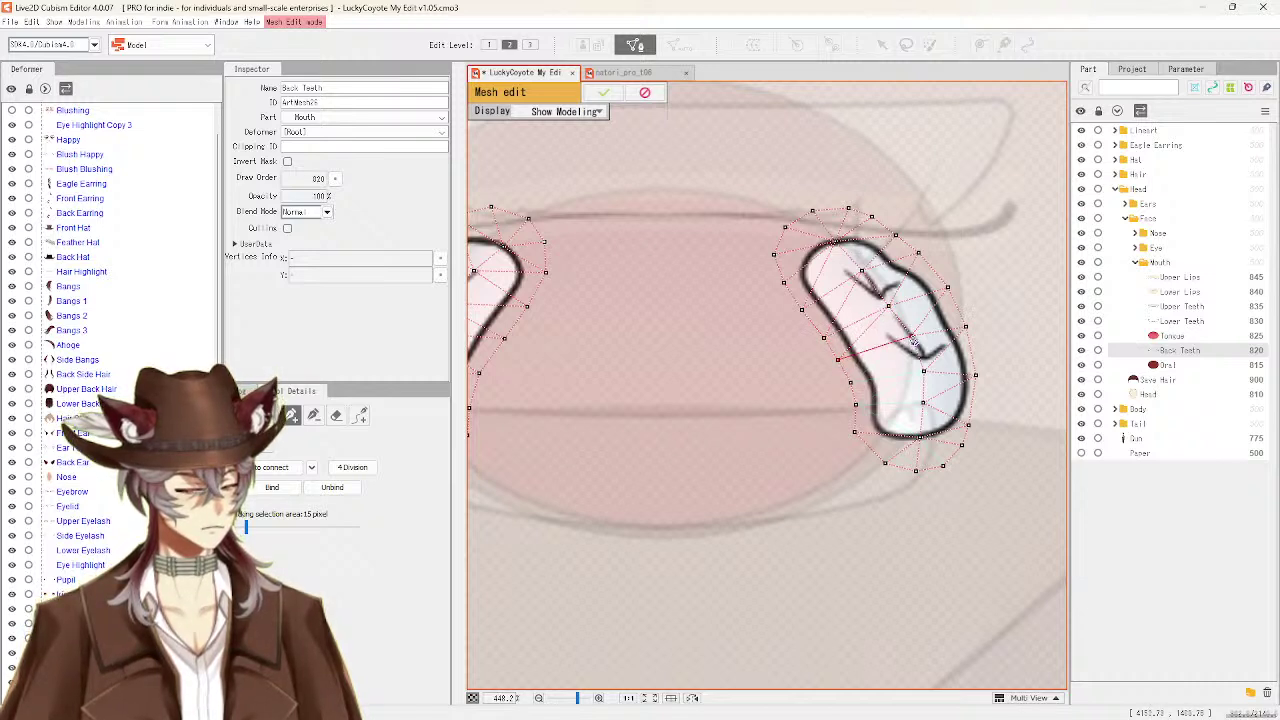
click(850, 382)
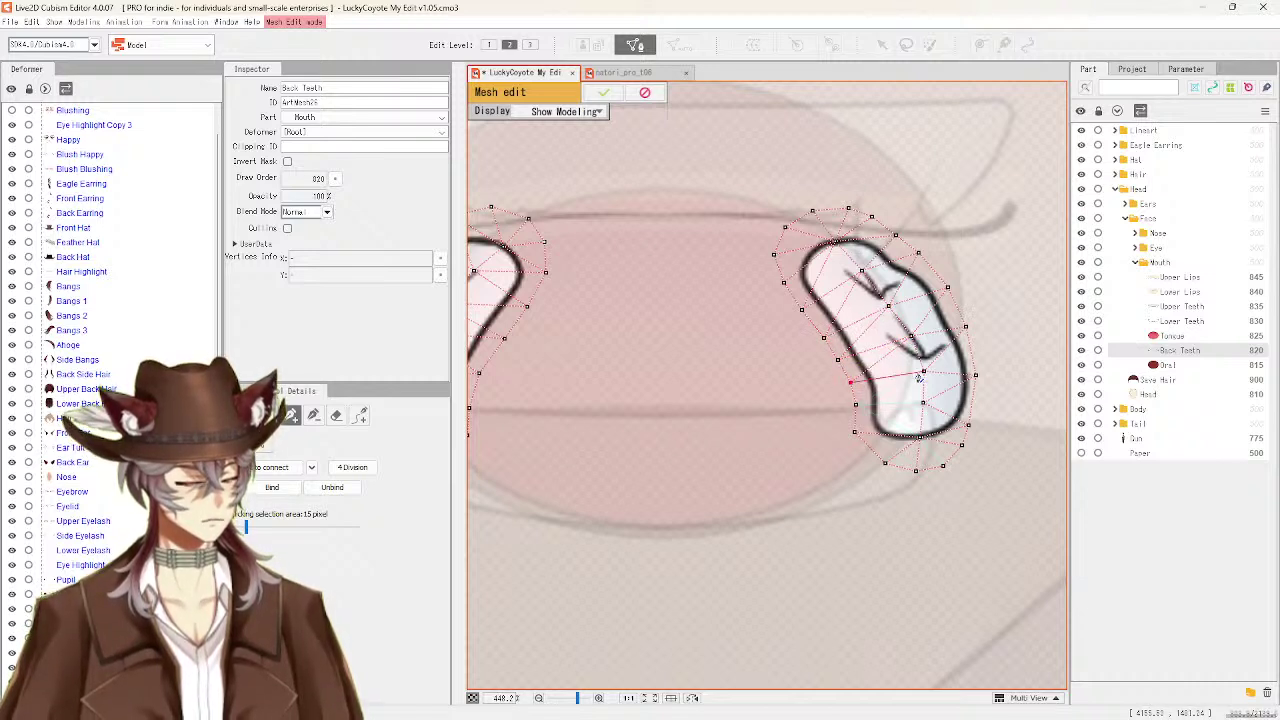
click(855, 405)
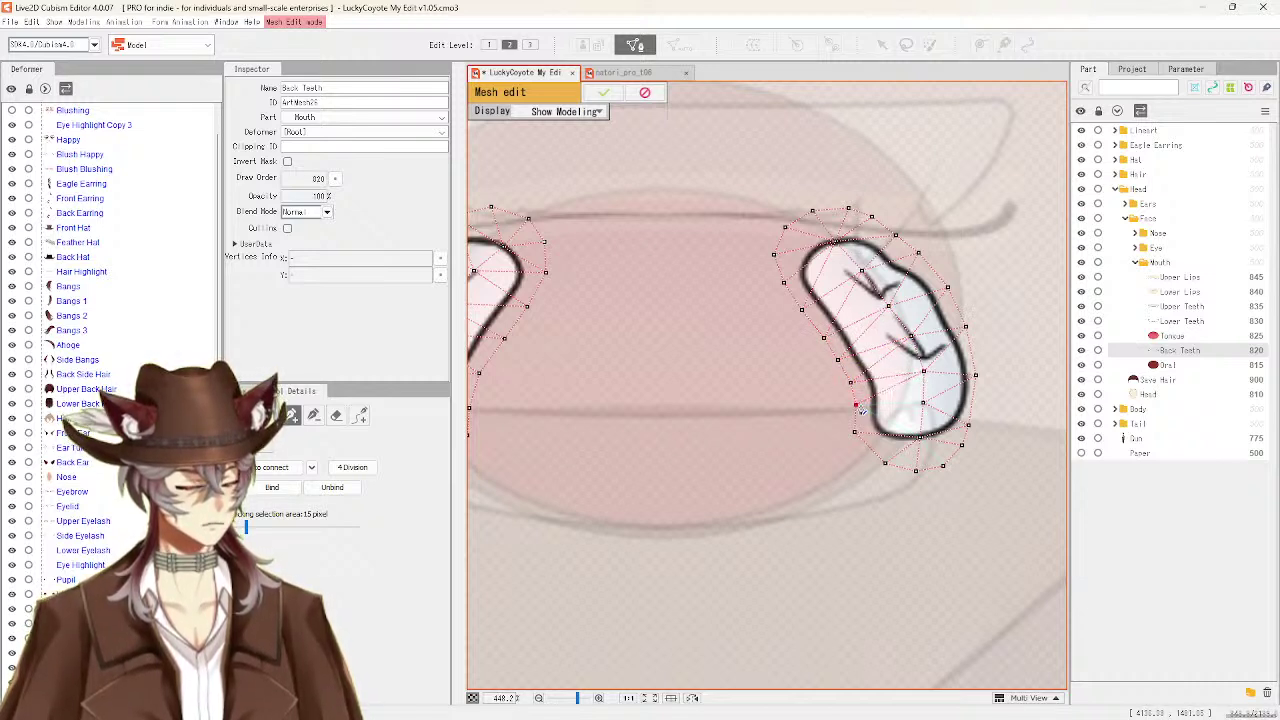
click(923, 403)
click(855, 432)
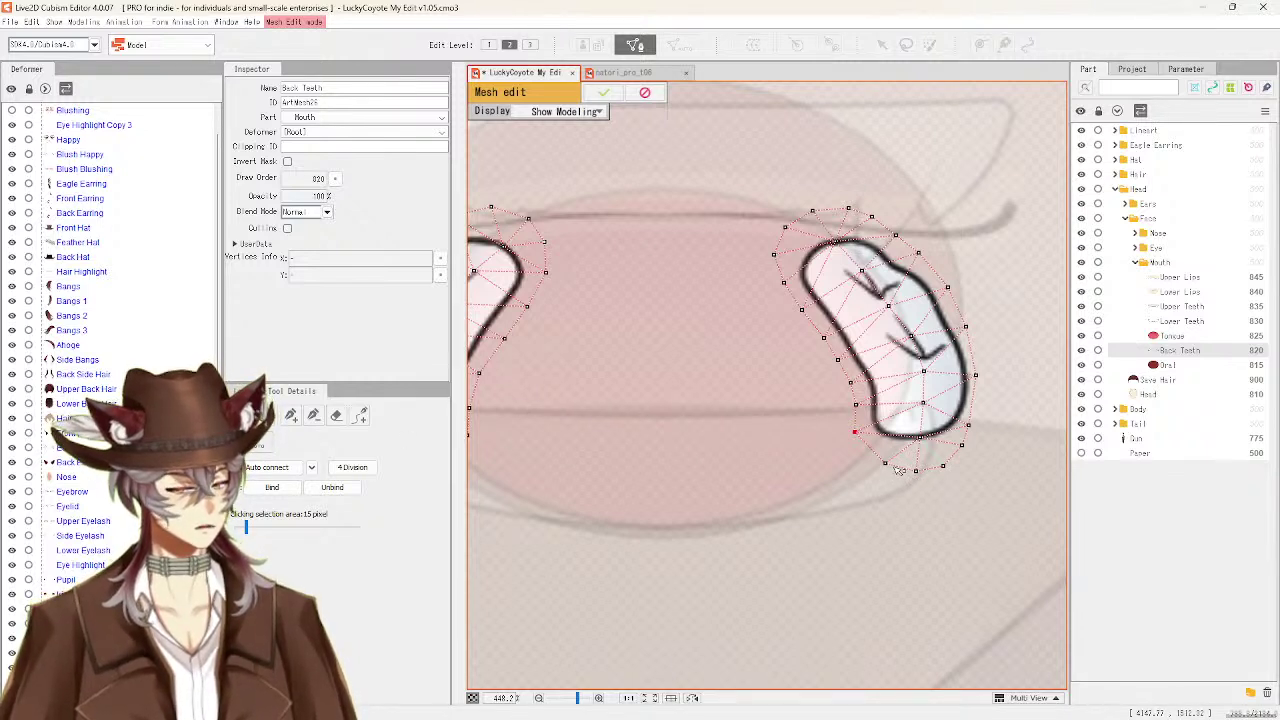
Adjust the lower outline vertices of the right back tooth and replace uneven outline vertices around its upper tip
drag(860, 437, 861, 446)
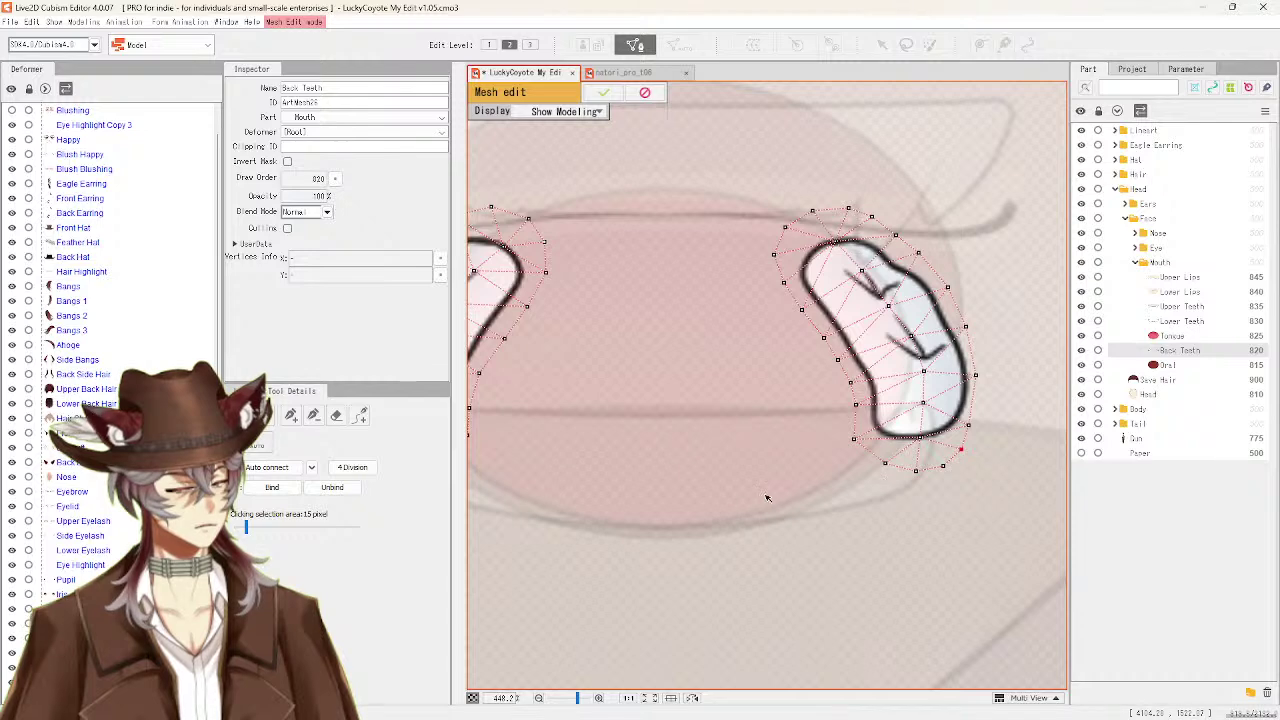
scroll(758, 481, down, 3)
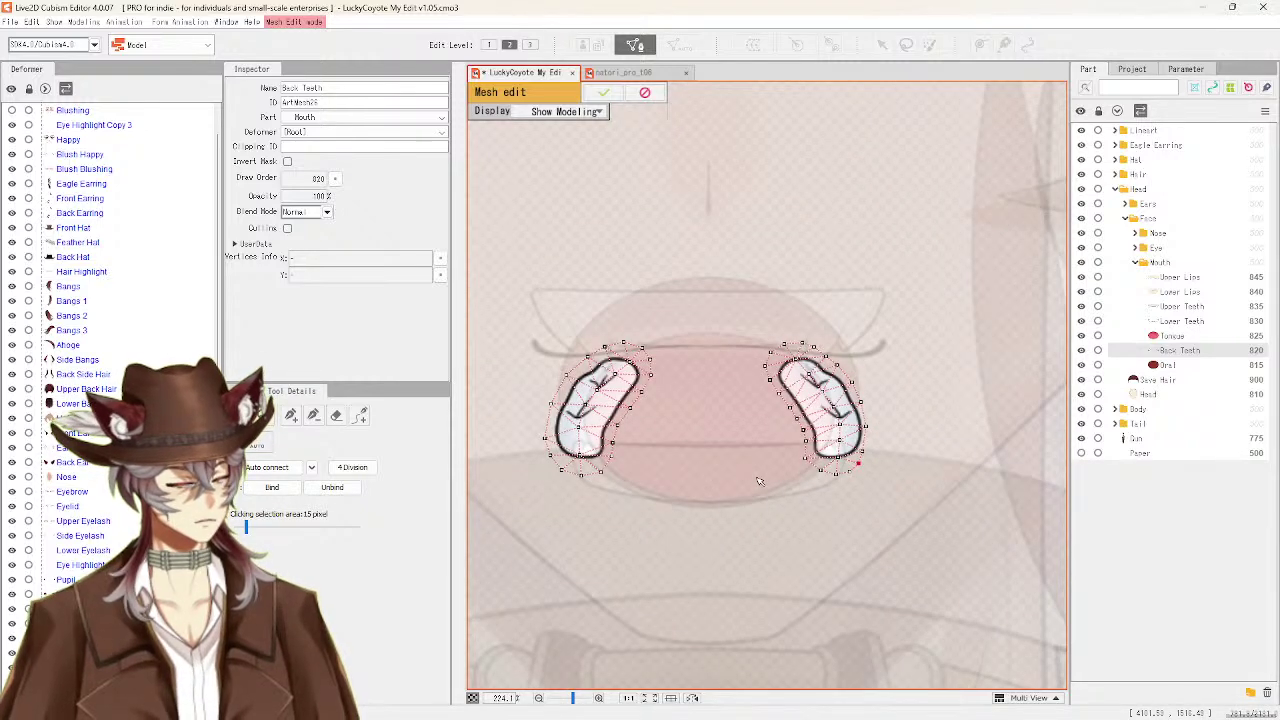
scroll(758, 481, up, 2)
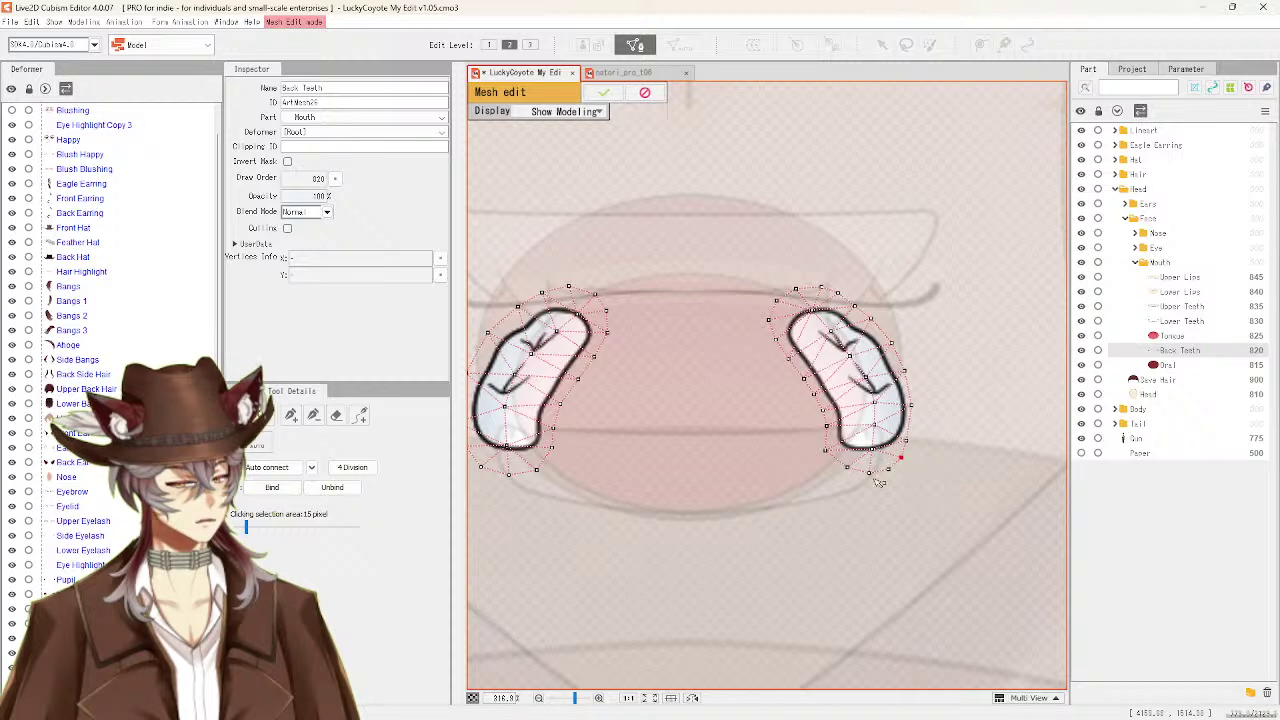
click(318, 414)
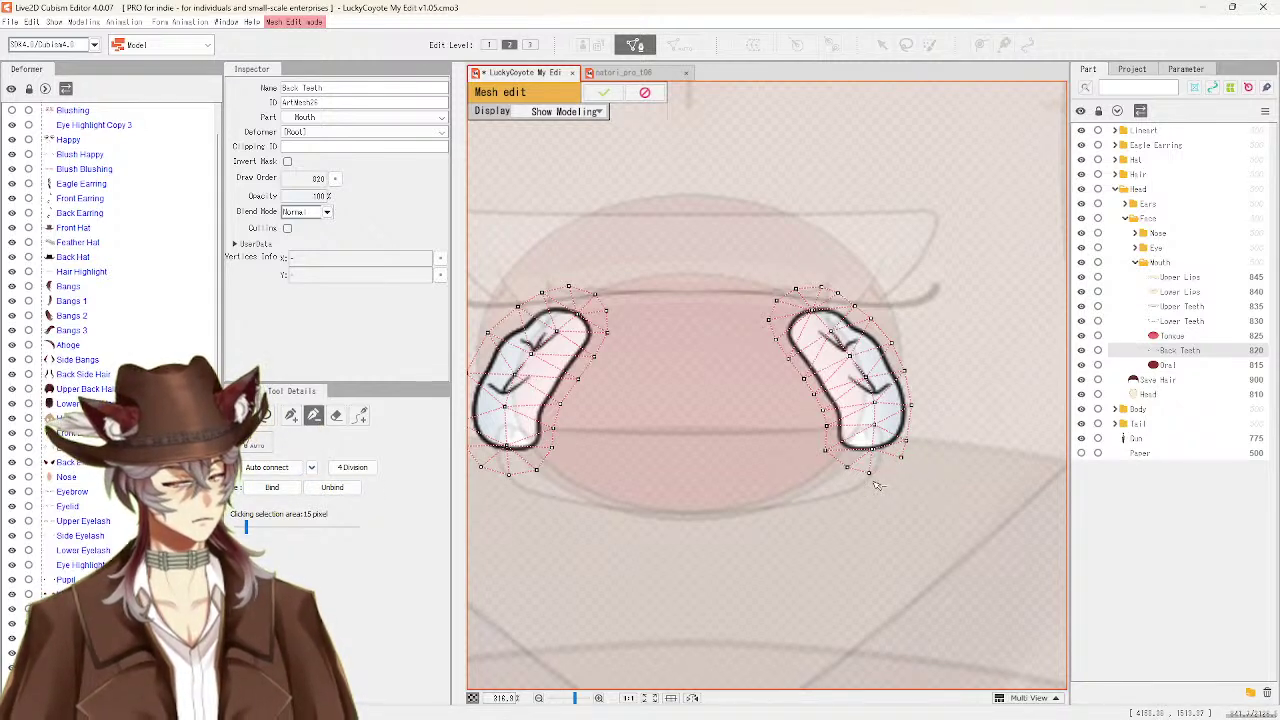
click(292, 416)
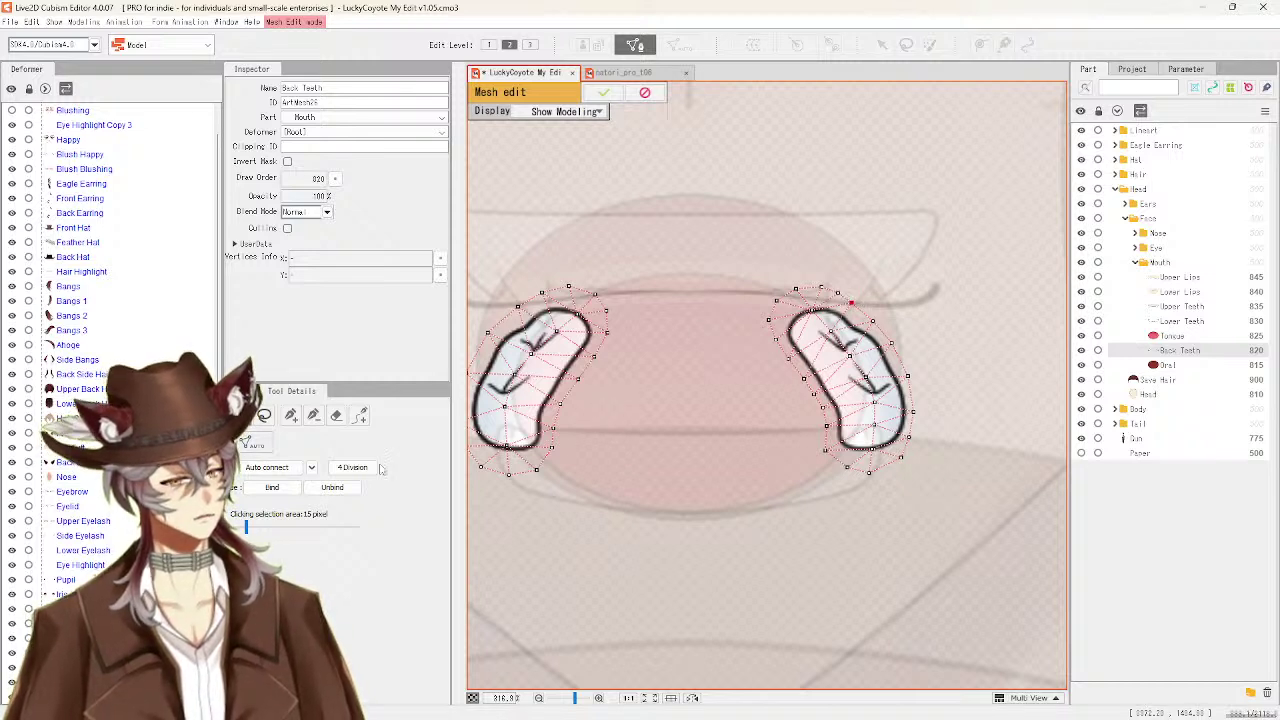
click(311, 418)
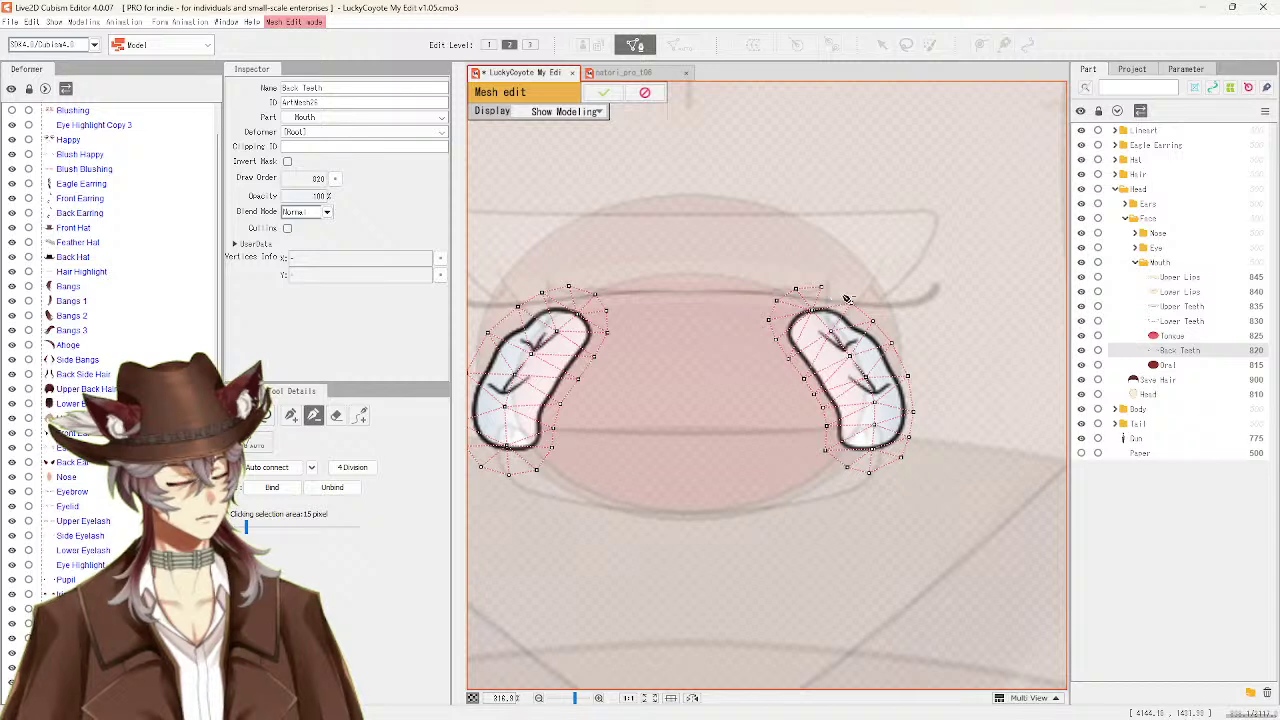
click(291, 417)
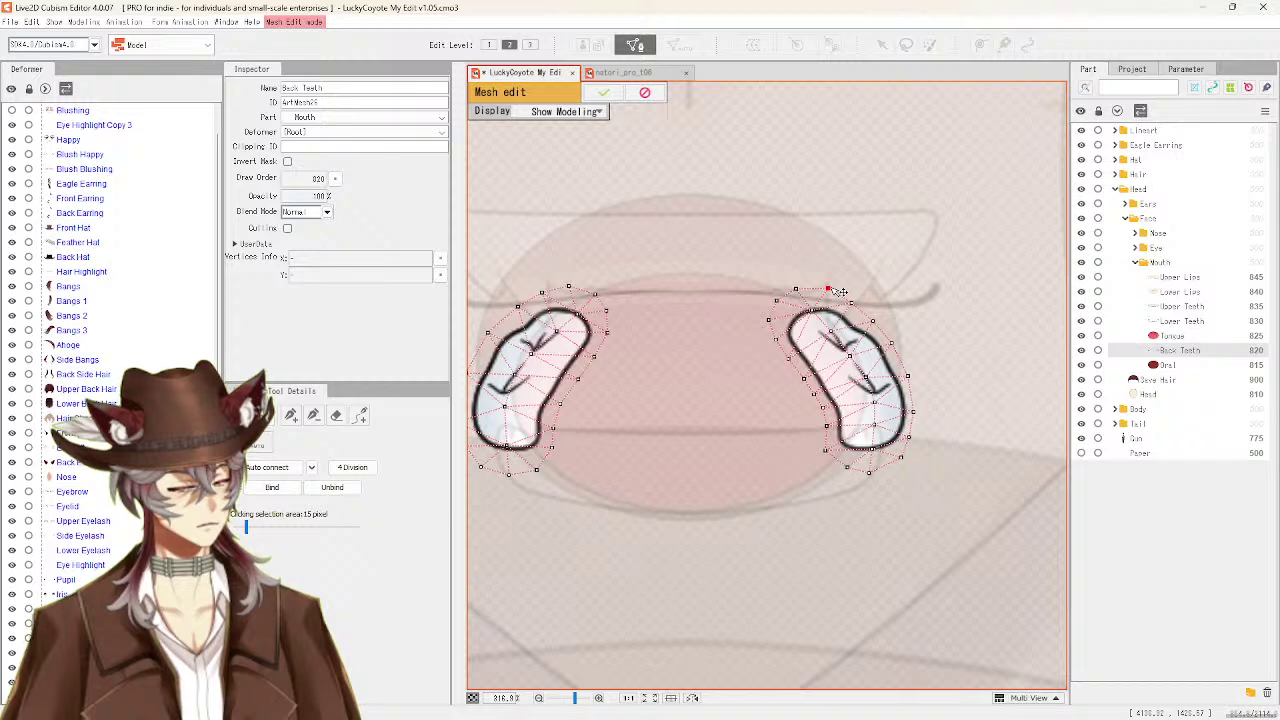
click(778, 300)
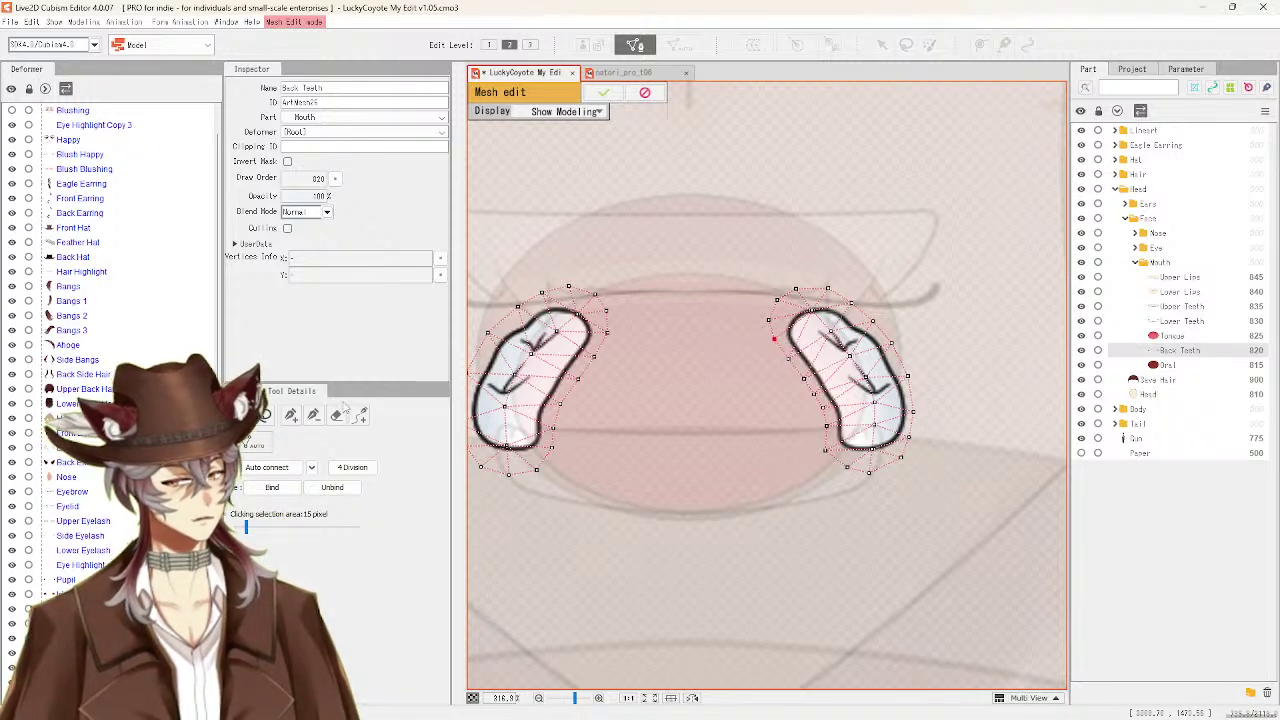
Remove and re-place outline vertices along the inner side of the right back tooth to even their spacing
click(314, 415)
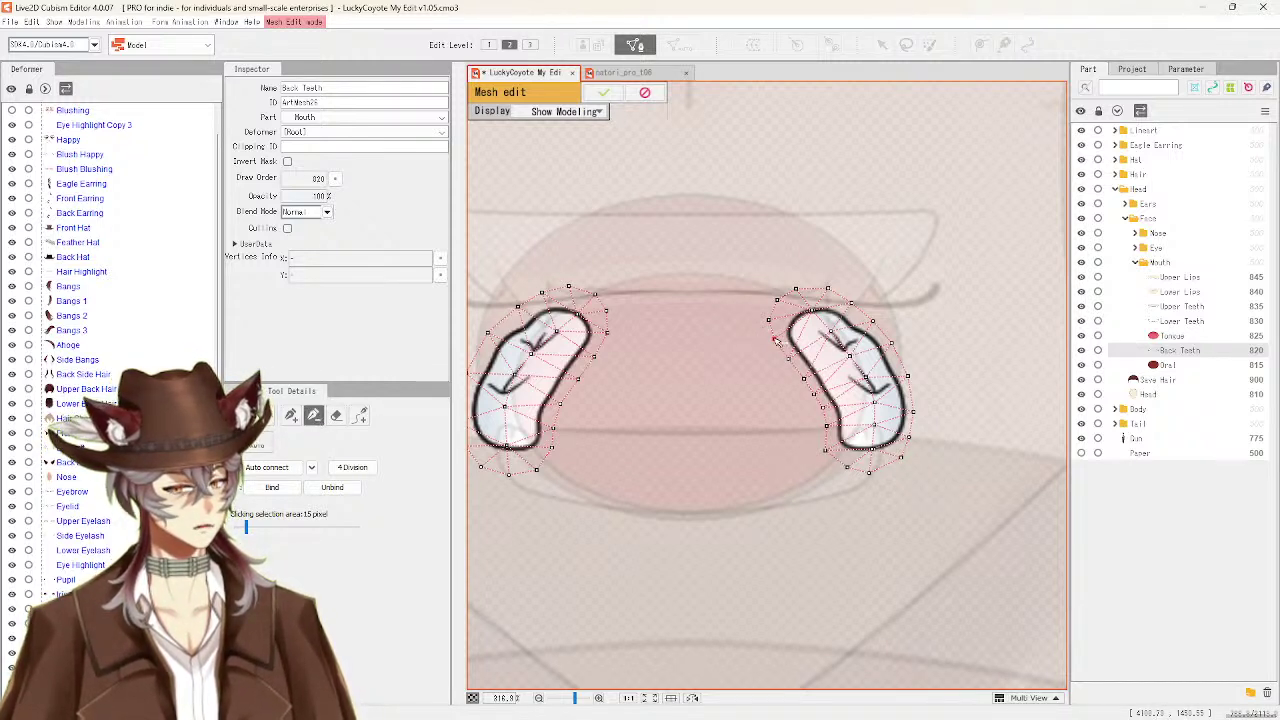
click(291, 416)
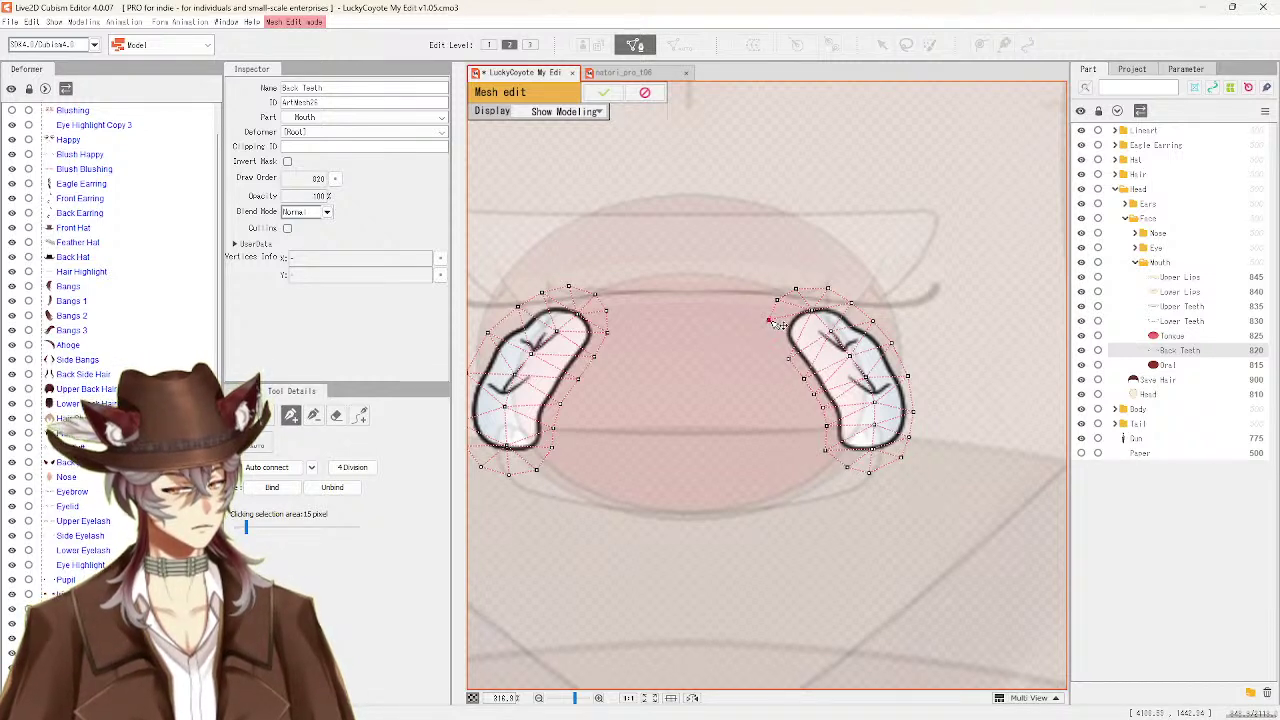
click(789, 358)
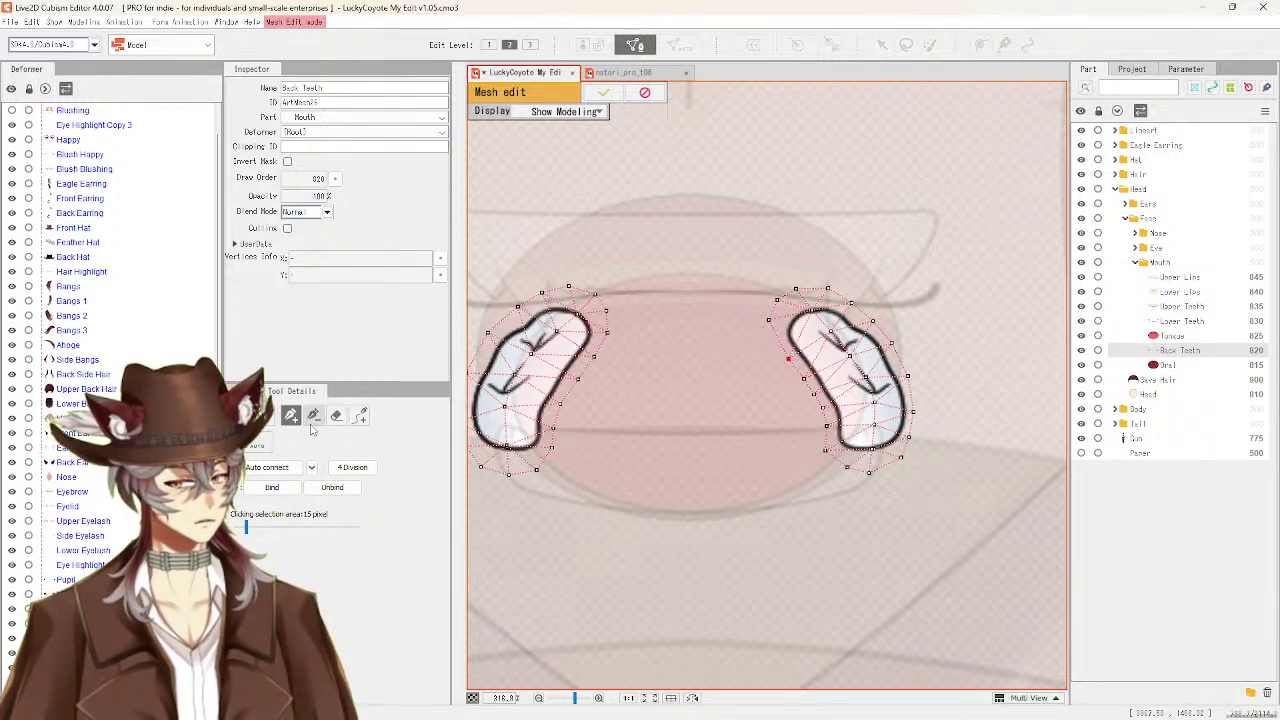
click(247, 416)
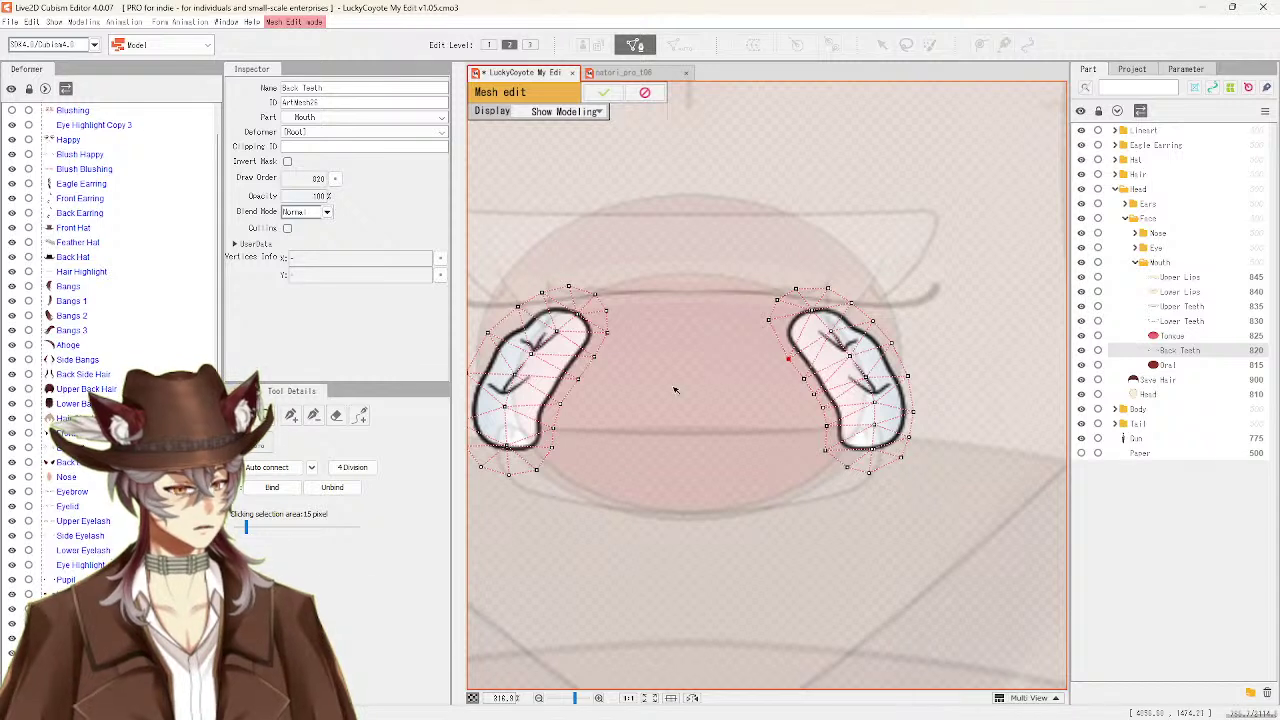
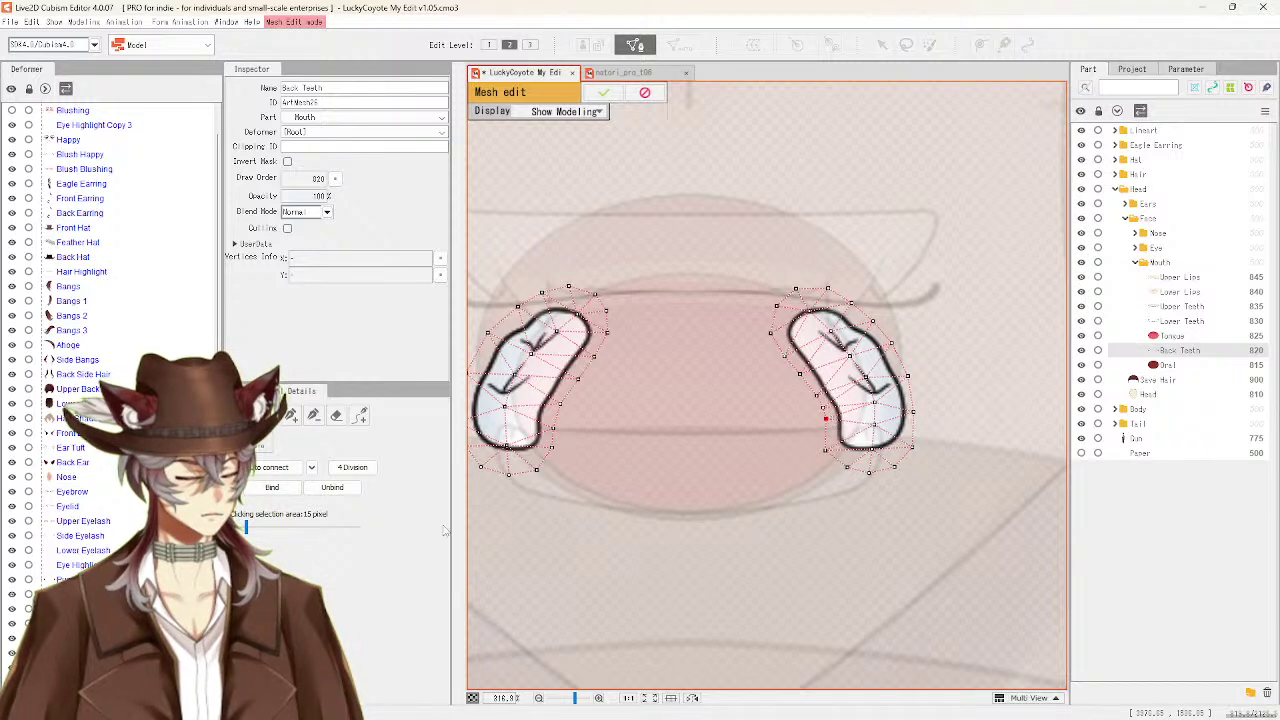
click(314, 418)
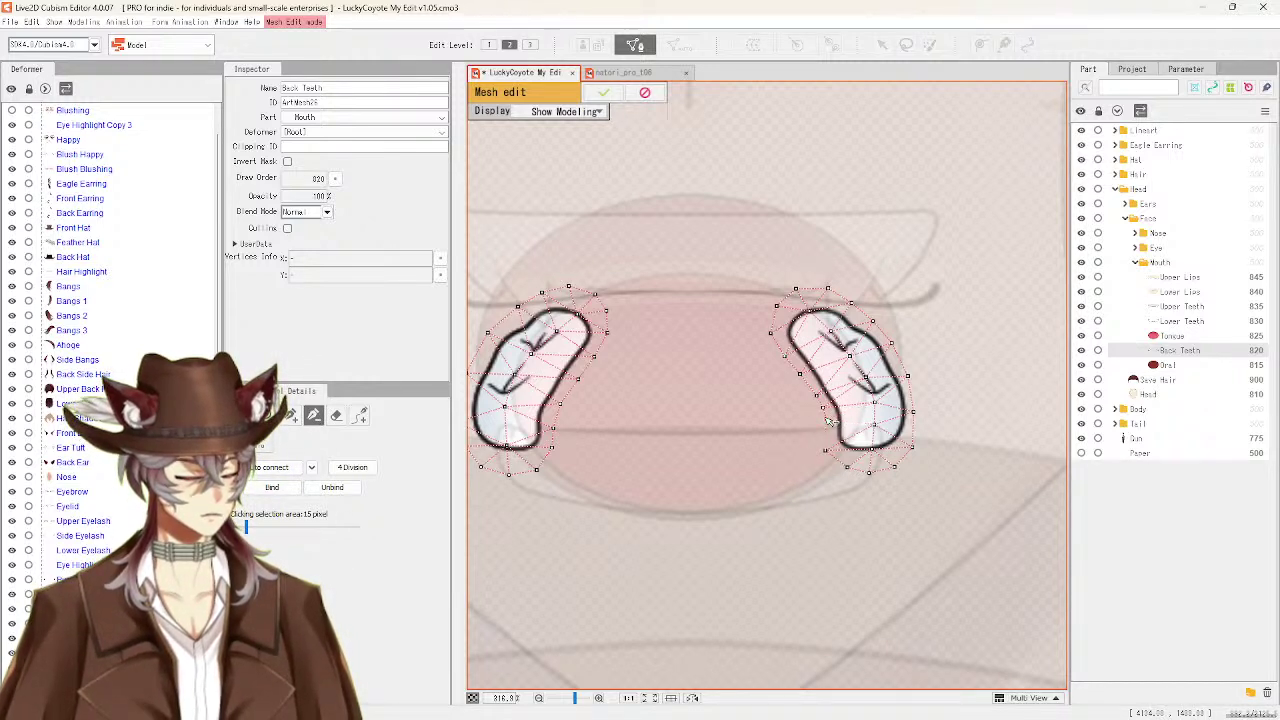
click(292, 416)
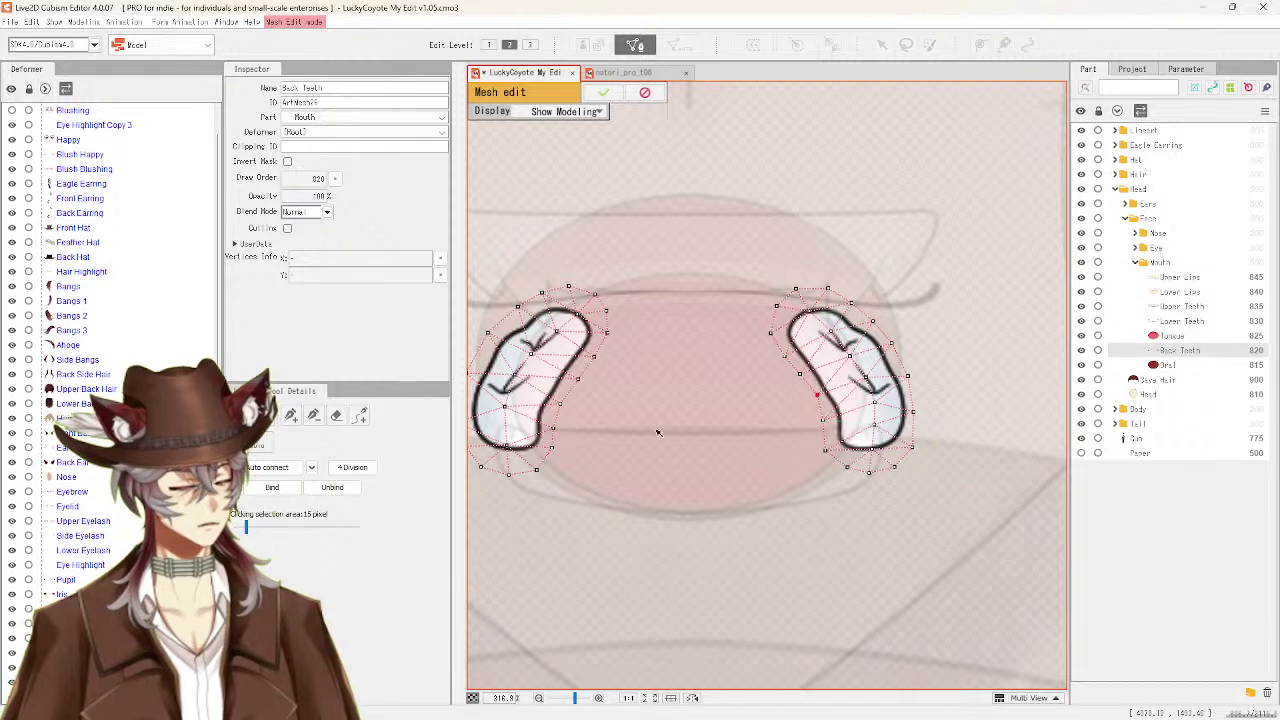
Delete the lowest middle-row vertex inside the right back tooth, then reconnect and respace the remaining one with the lower outline
click(314, 416)
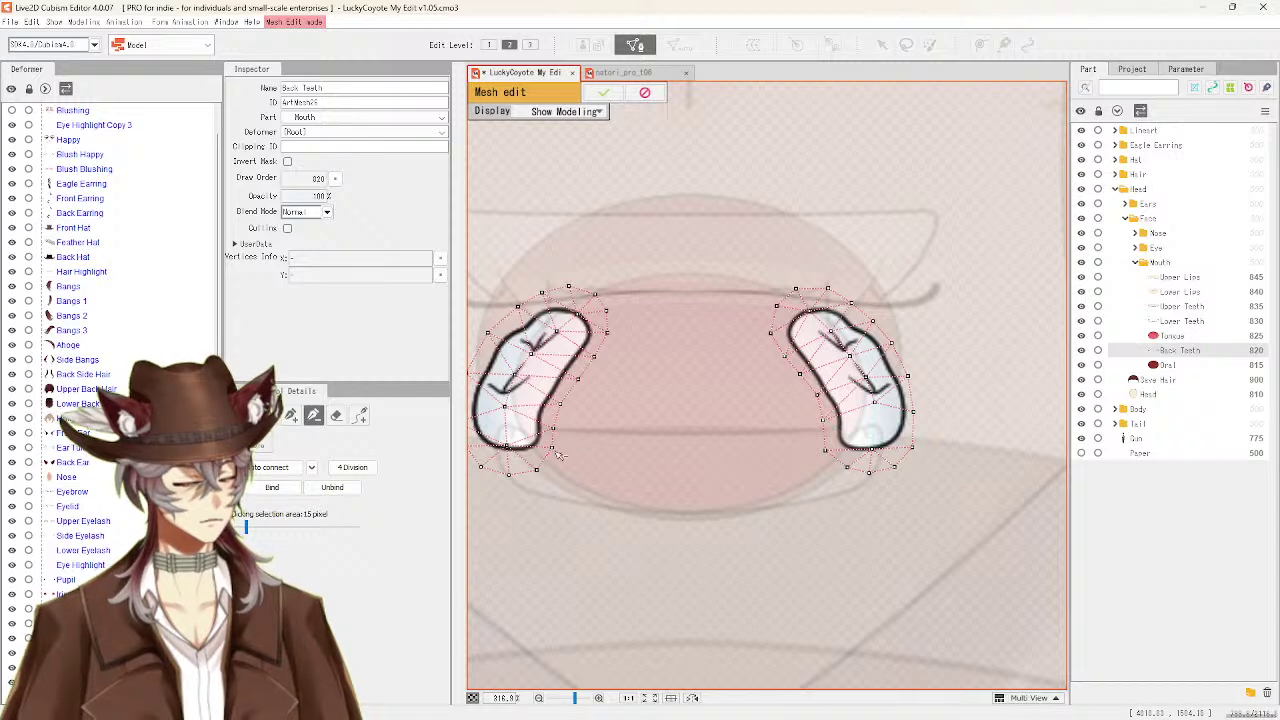
click(295, 421)
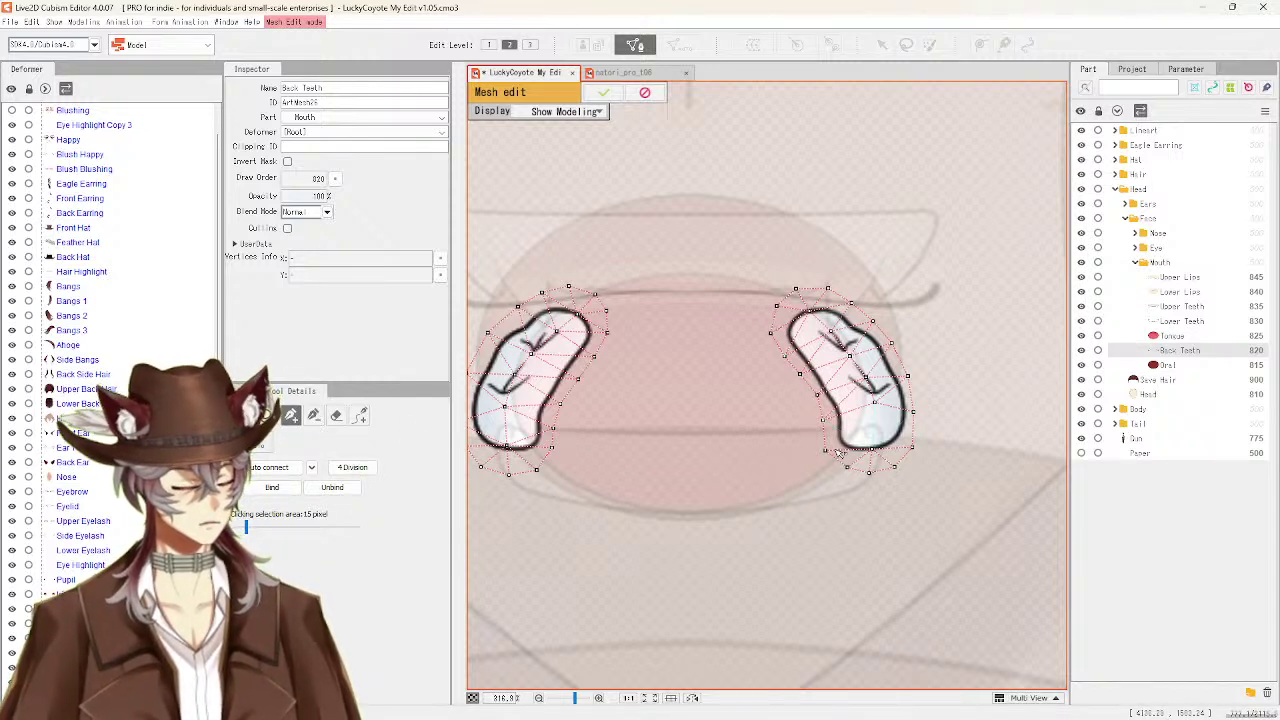
click(823, 421)
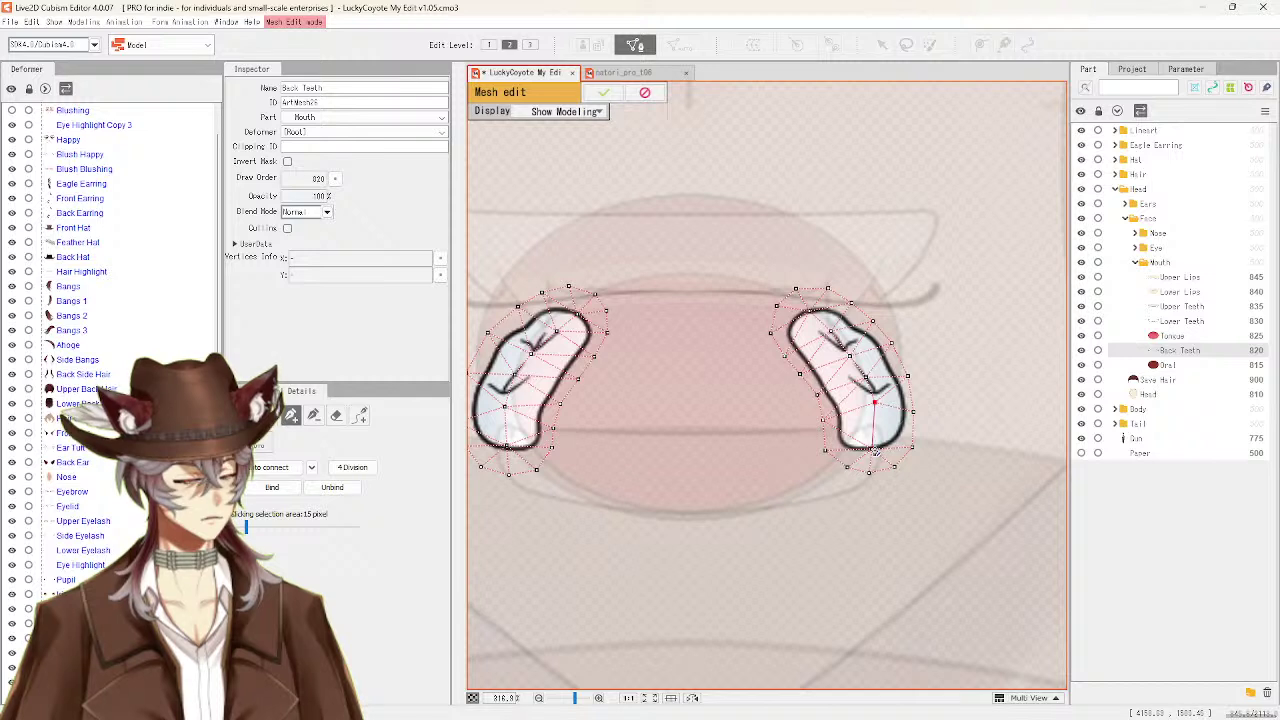
click(872, 449)
click(912, 411)
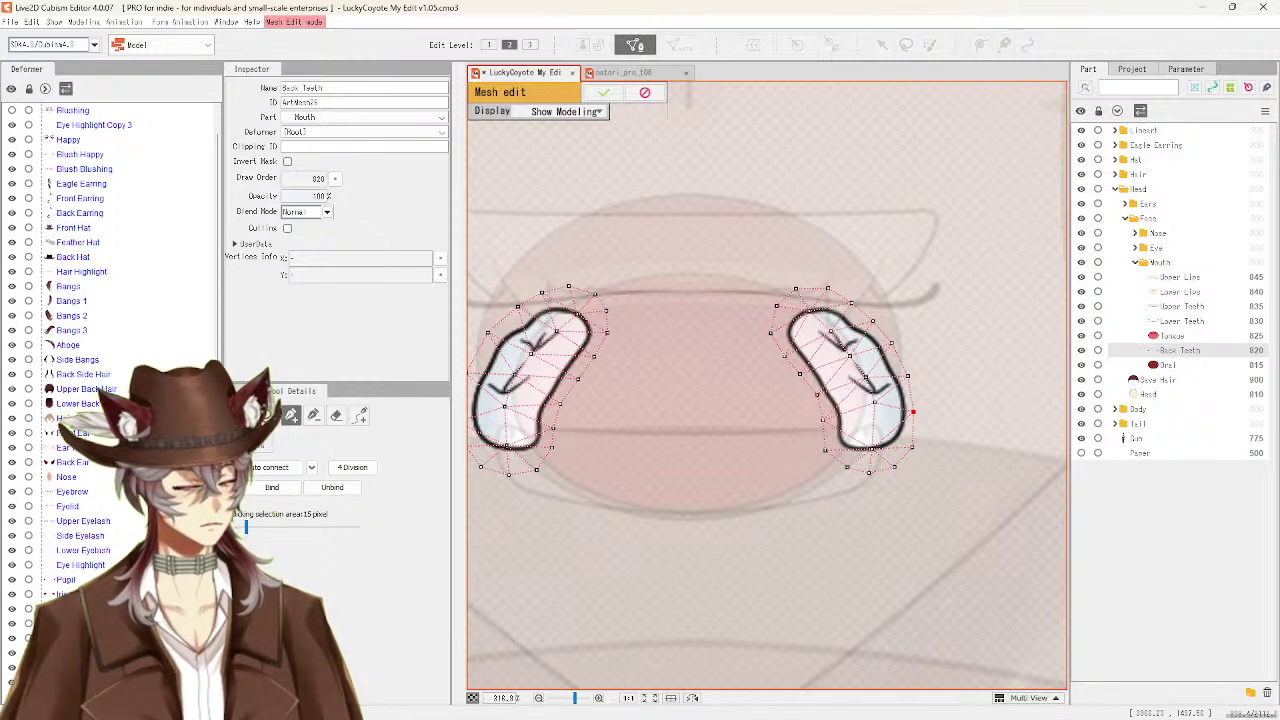
click(874, 415)
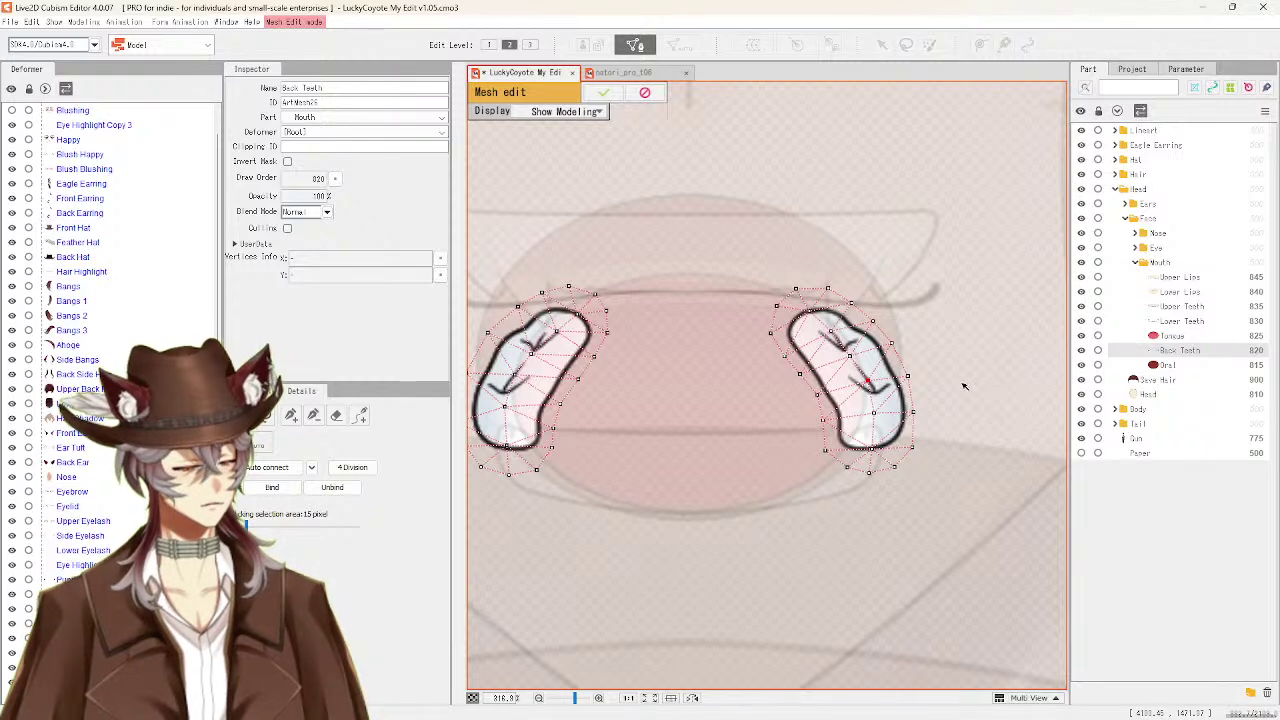
click(913, 411)
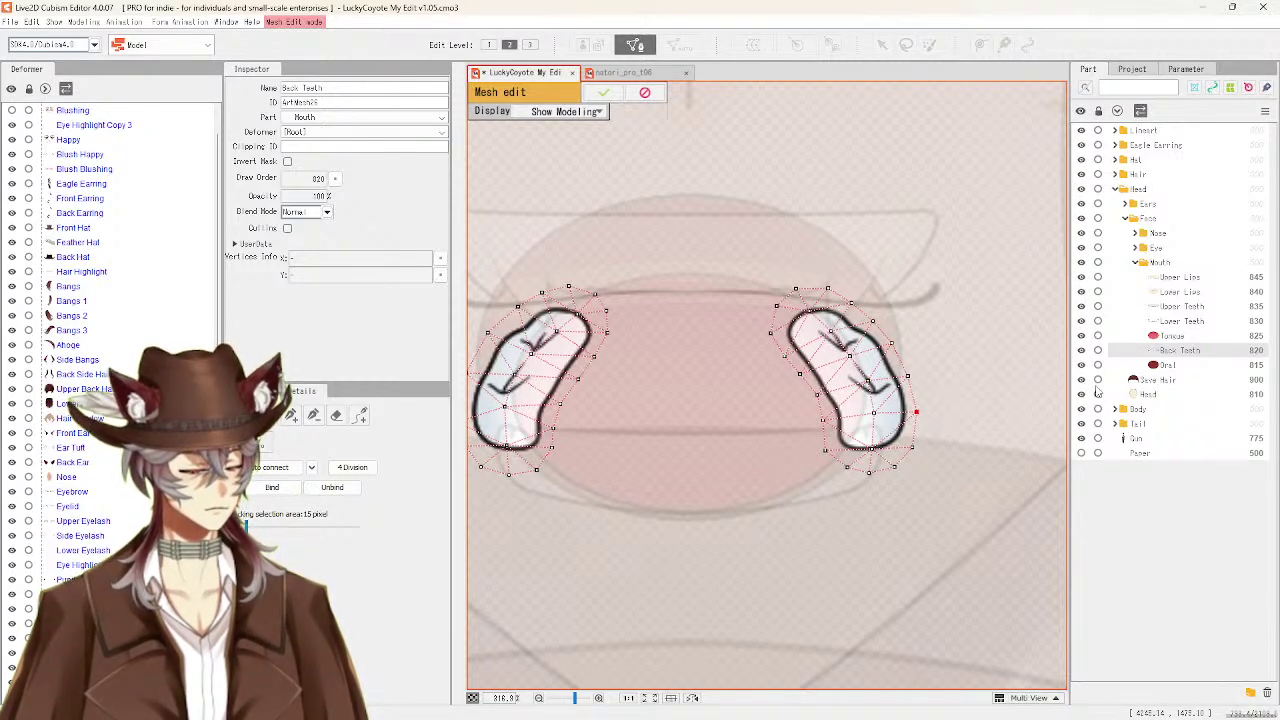
Apply the Back Teeth mesh edit and select the Oral mesh in the Mouth part
click(1168, 366)
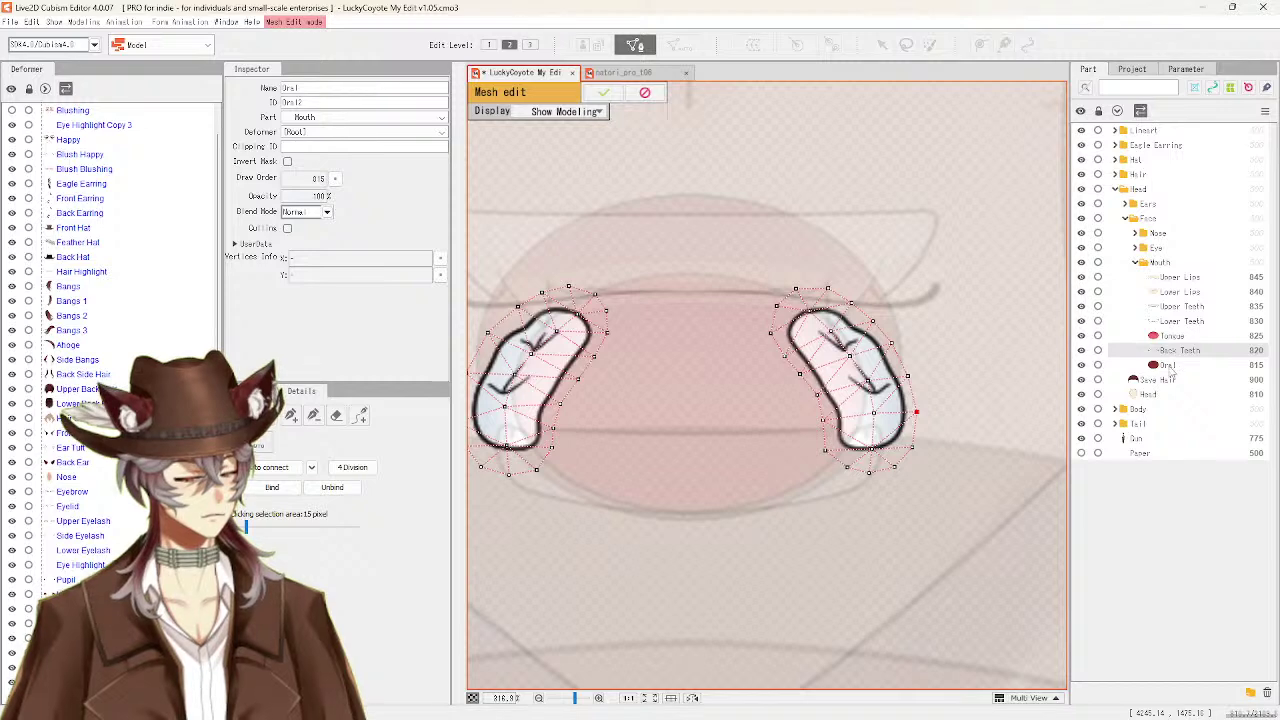
click(603, 92)
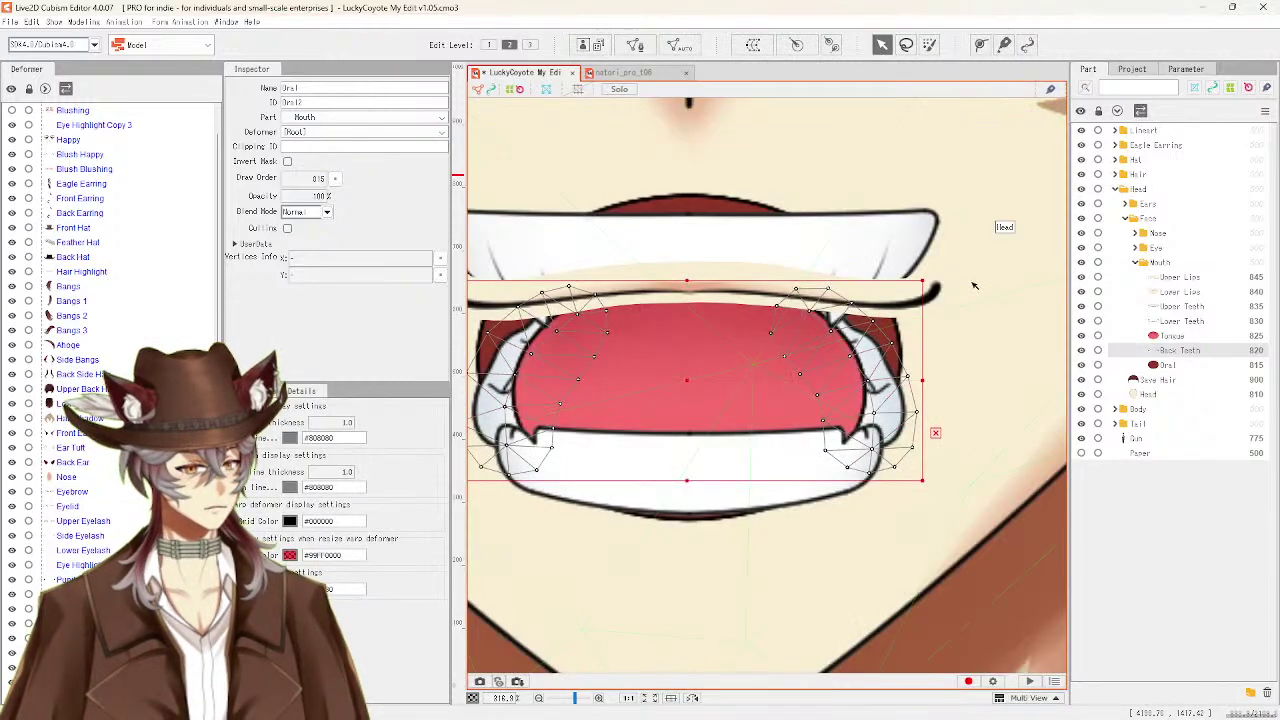
click(1166, 368)
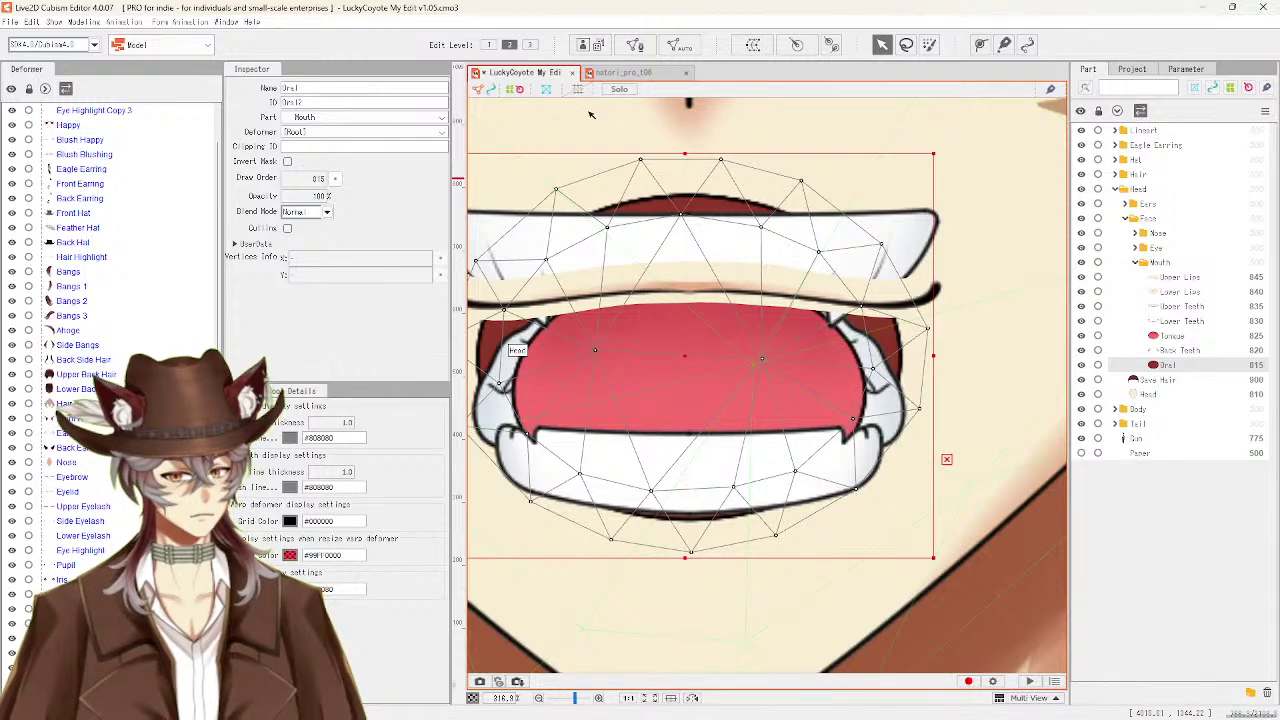
Open the Oral mesh for manual editing and erase all of its existing vertices and edges
click(635, 45)
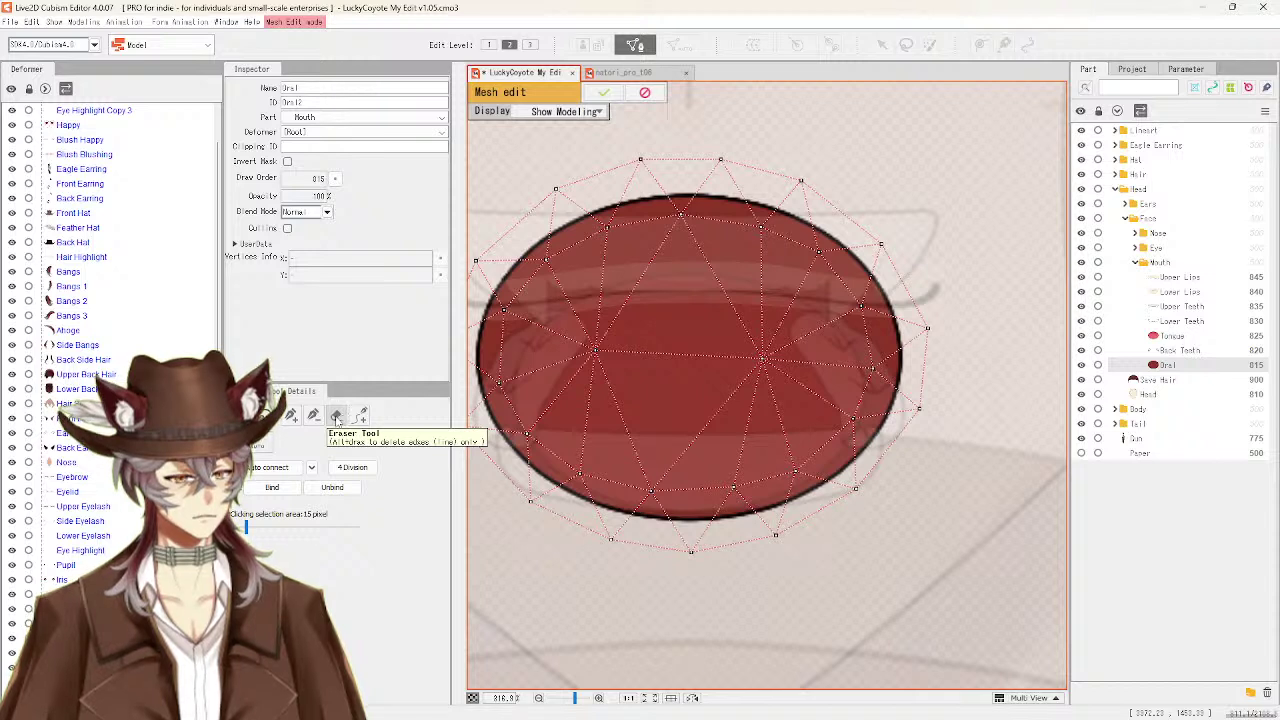
click(336, 414)
mouse_move(545, 418)
mouse_down()
mouse_move(525, 331)
mouse_move(557, 377)
mouse_move(543, 358)
mouse_move(600, 240)
mouse_move(775, 213)
mouse_move(878, 261)
mouse_move(887, 406)
mouse_move(725, 502)
mouse_move(623, 423)
mouse_move(809, 444)
mouse_move(519, 390)
mouse_move(555, 449)
mouse_move(590, 319)
mouse_up()
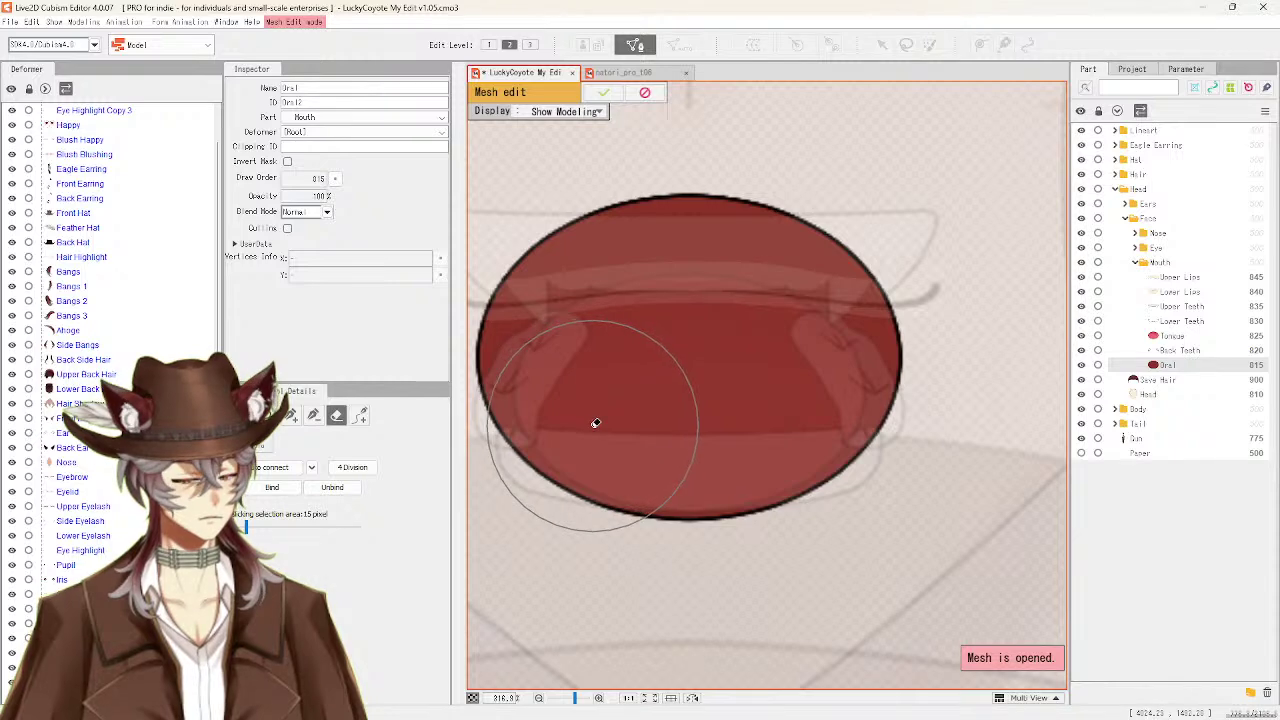
Place a horizontal row of connected vertices across the middle of the Oral shape, running from its left edge to its right edge
scroll(586, 423, down, 2)
scroll(571, 420, down, 2)
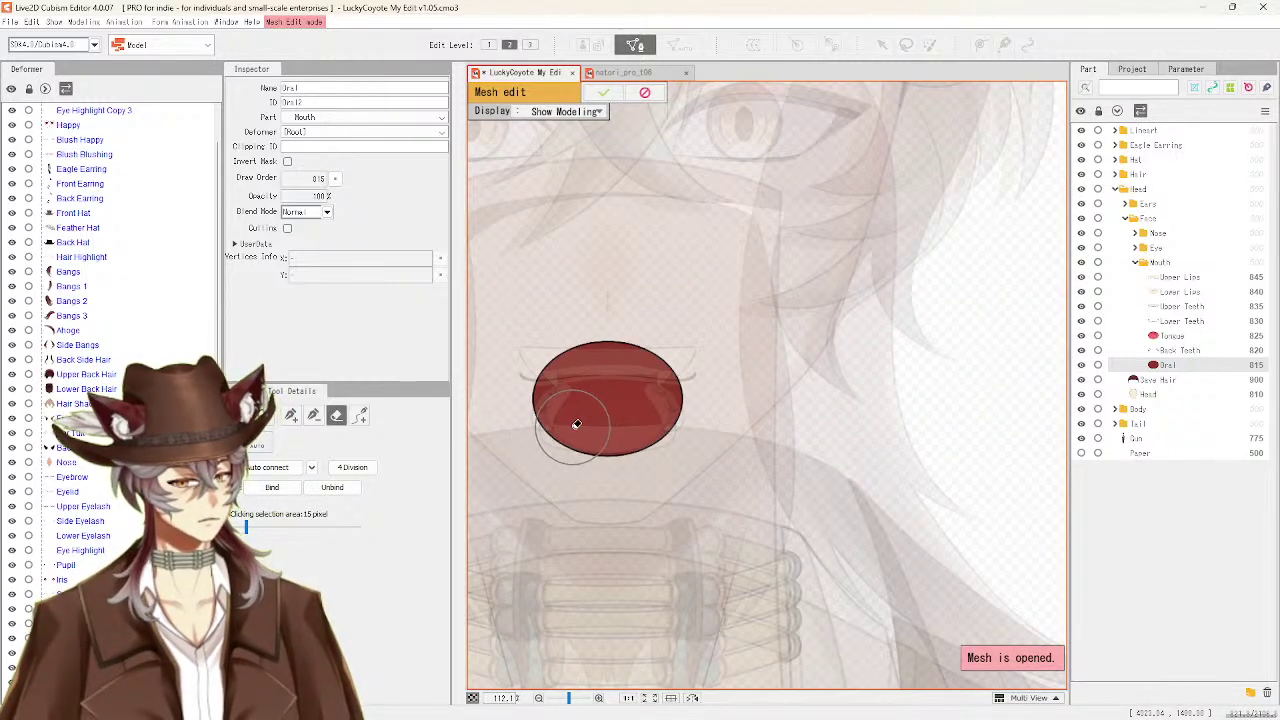
mouse_move(577, 423)
mouse_down()
mouse_move(644, 428)
mouse_move(726, 396)
mouse_up()
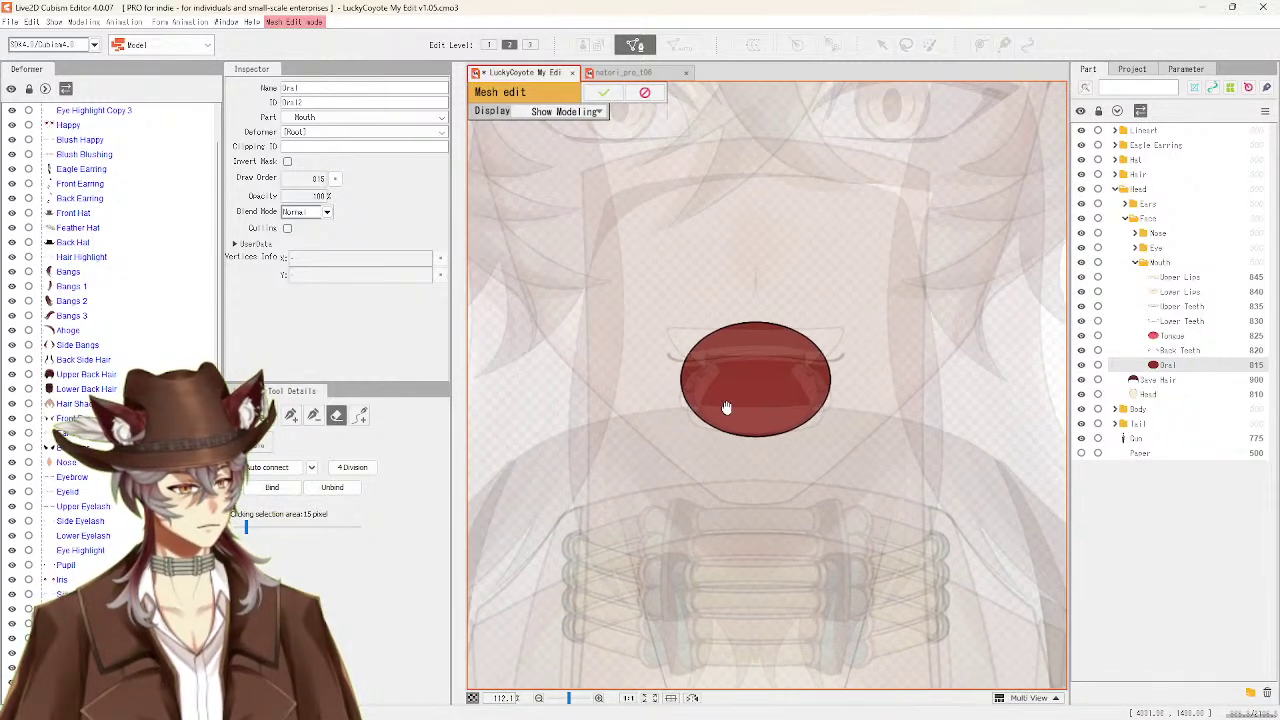
scroll(726, 393, up, 2)
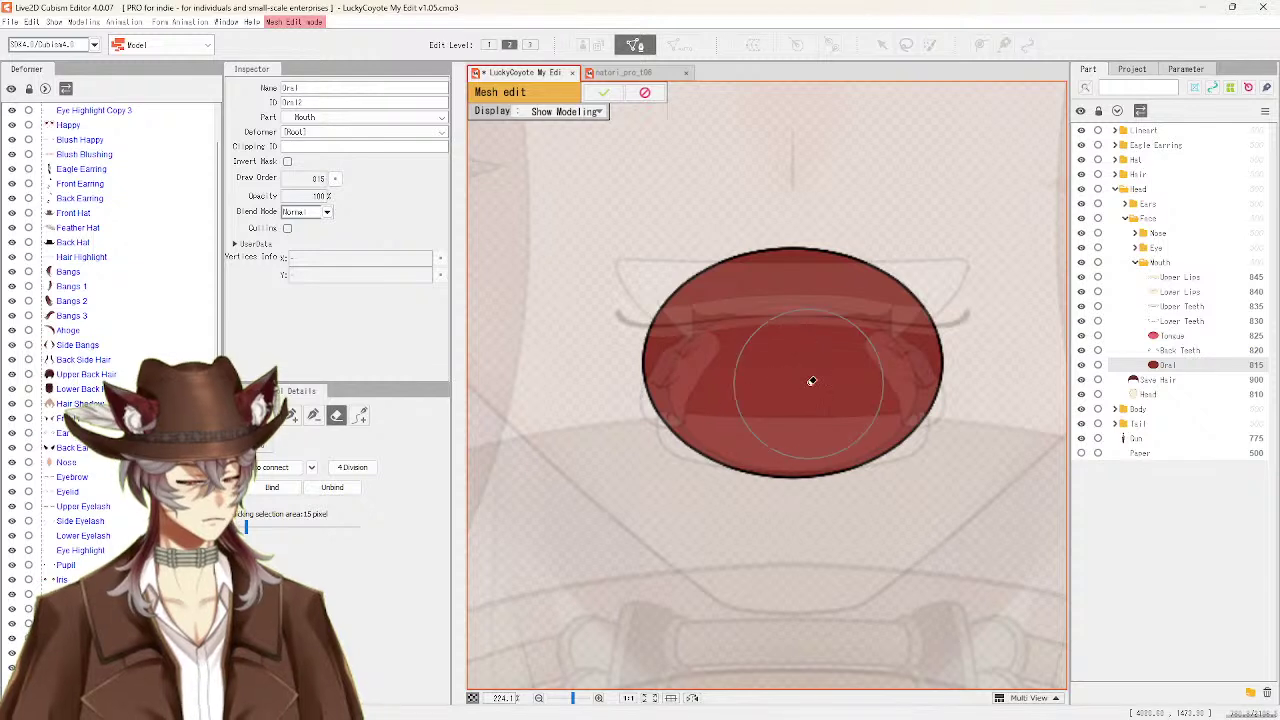
scroll(810, 373, up, 1)
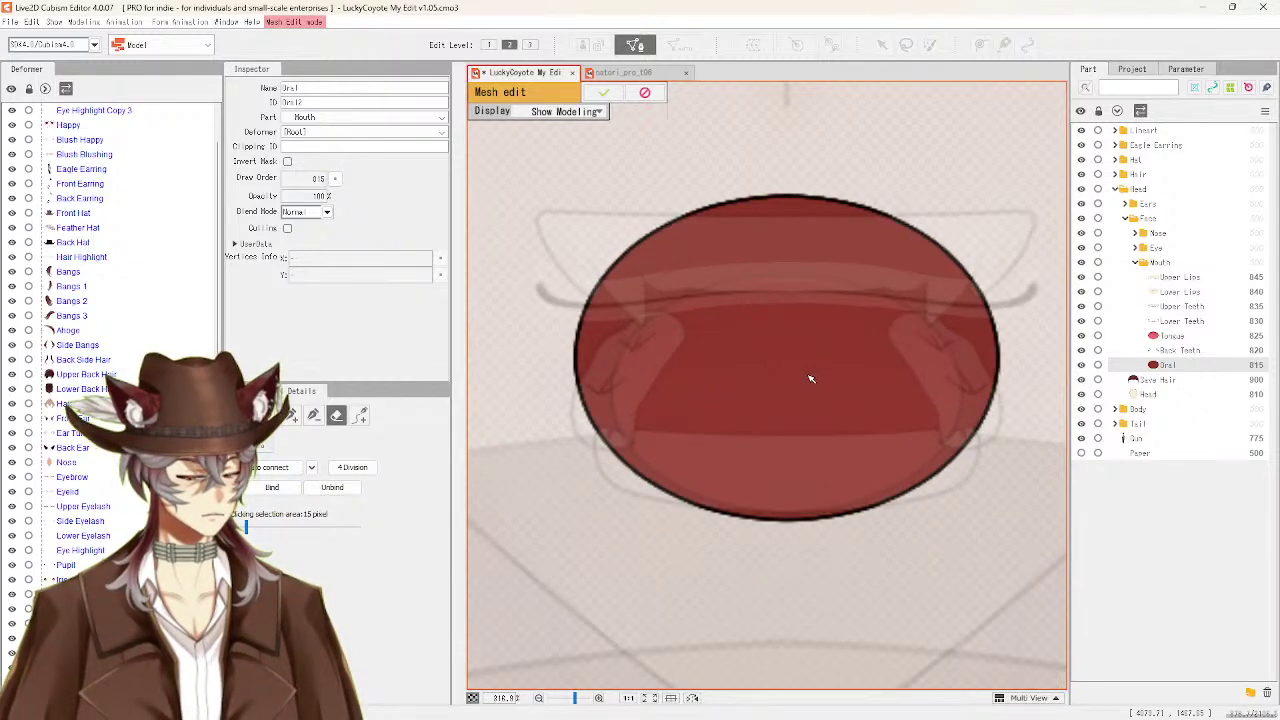
scroll(783, 349, down, 1)
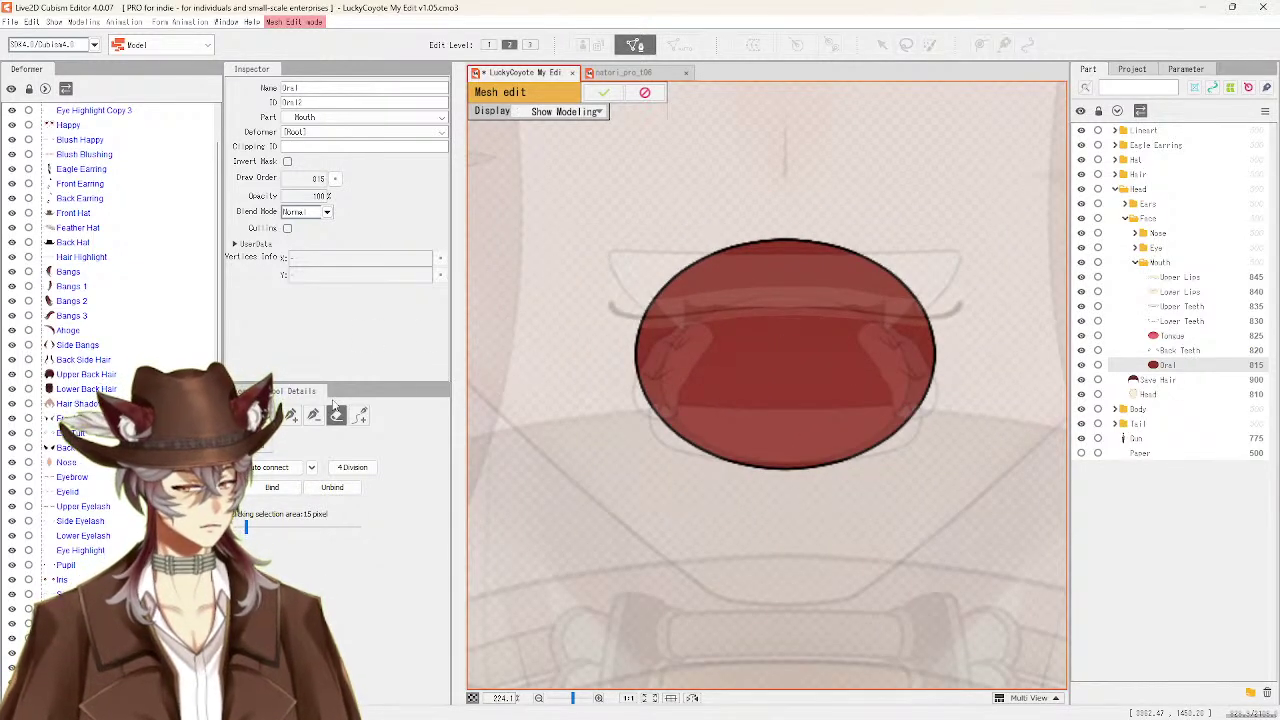
click(291, 416)
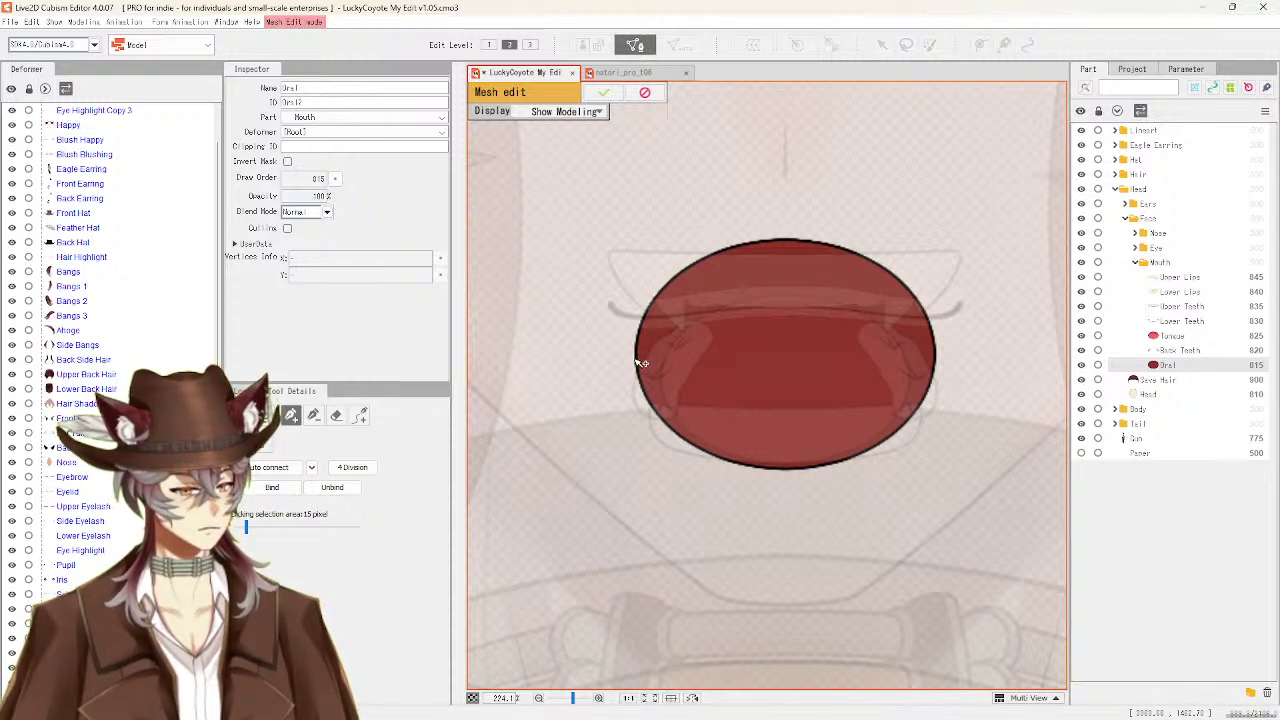
mouse_move(640, 362)
mouse_down()
mouse_move(928, 352)
mouse_move(766, 374)
mouse_move(673, 368)
mouse_move(942, 358)
mouse_up()
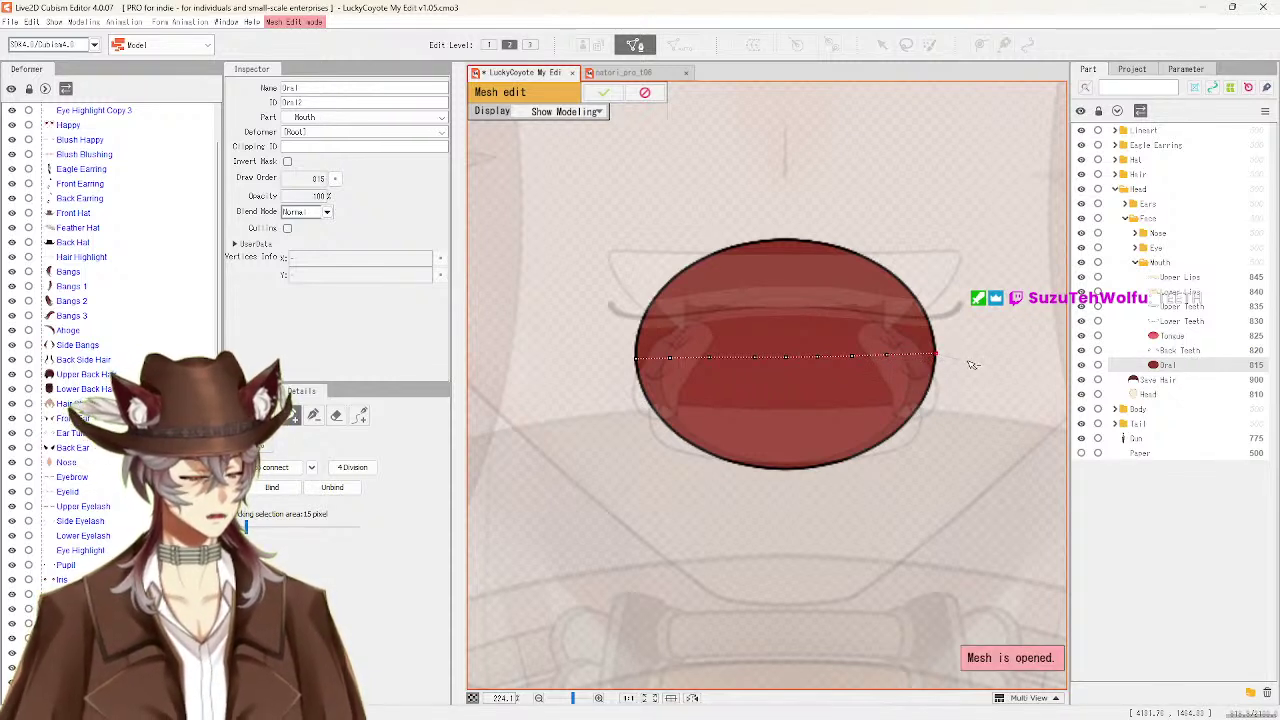
Outline the upper half of the Oral with connected vertices just outside its edge, from the right end of the middle row to the left
click(951, 313)
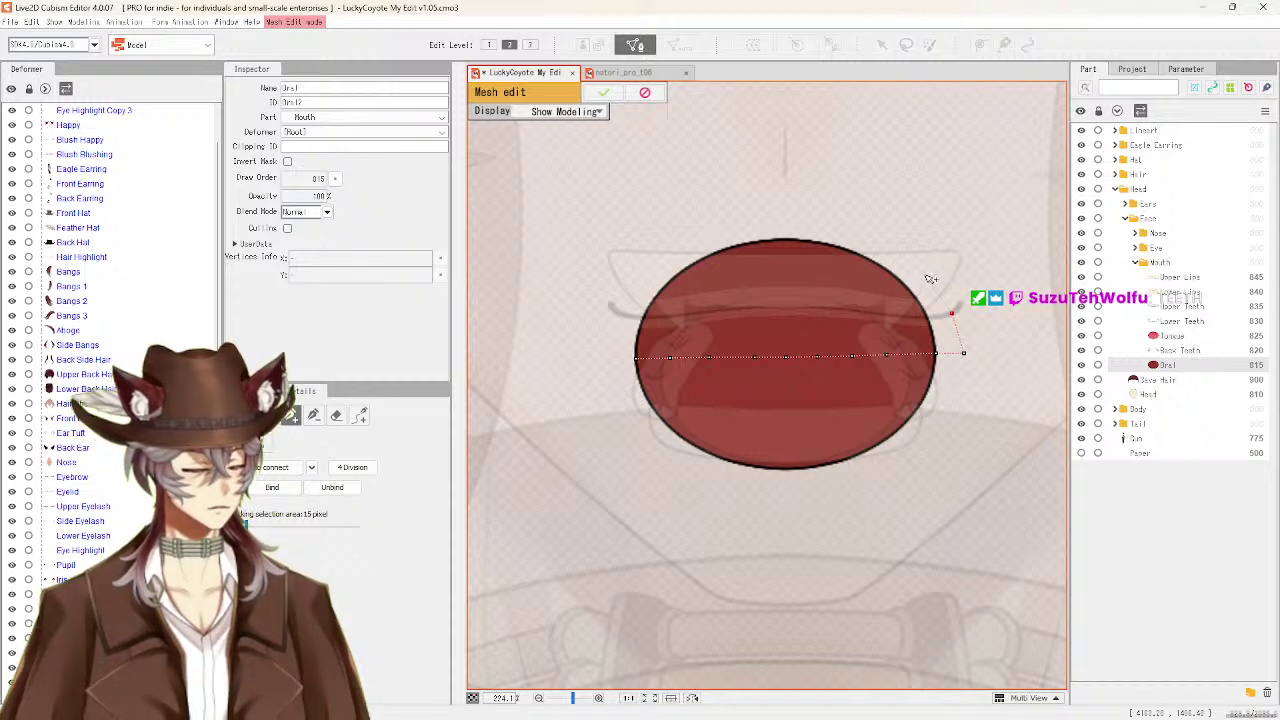
click(921, 272)
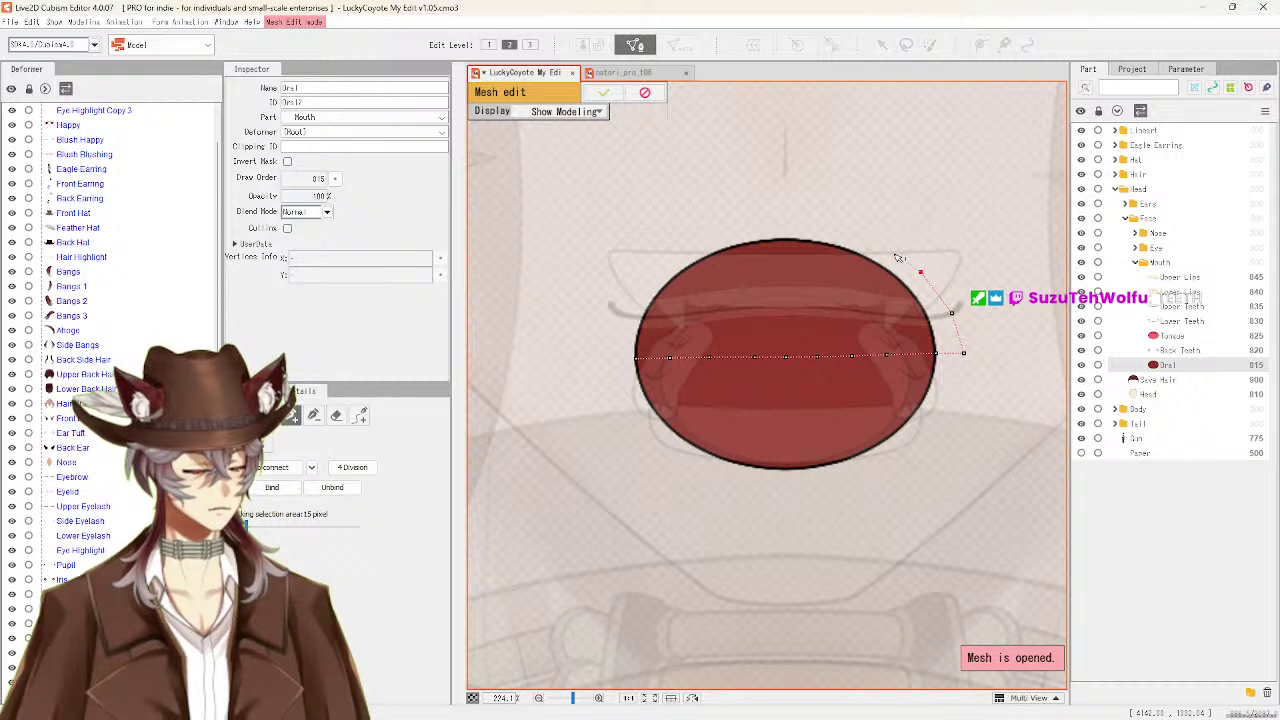
click(892, 250)
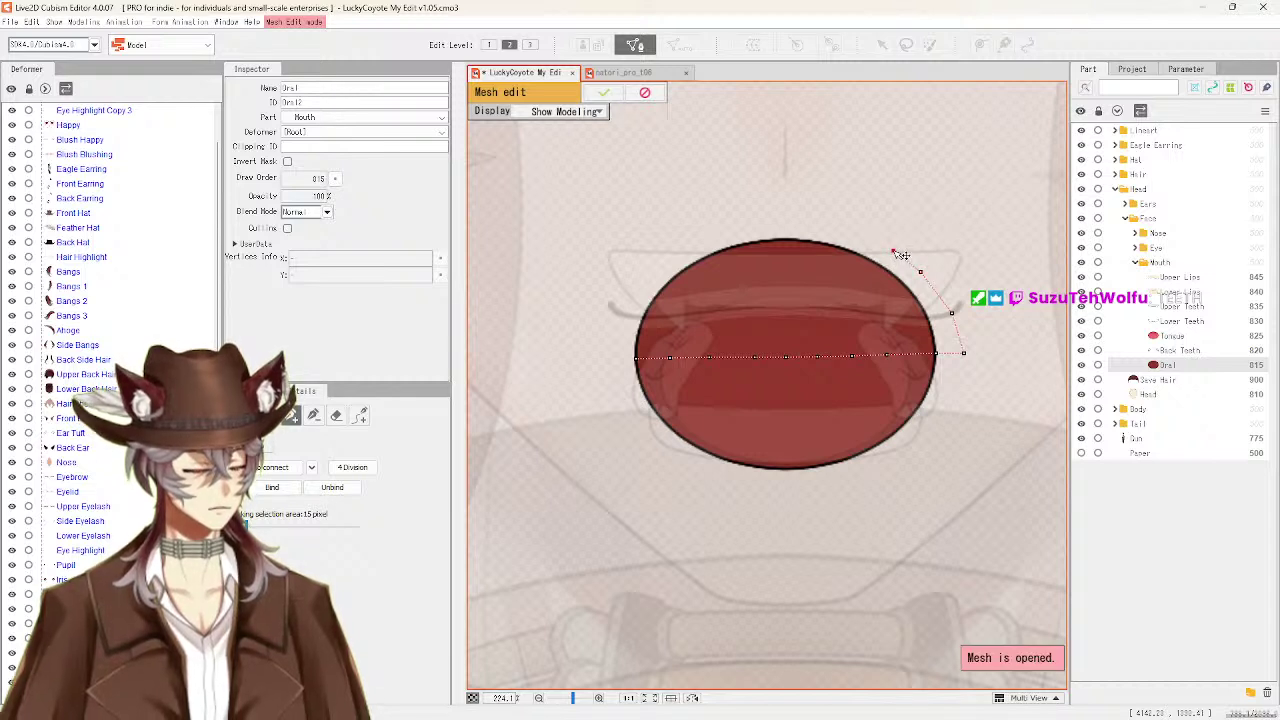
click(832, 232)
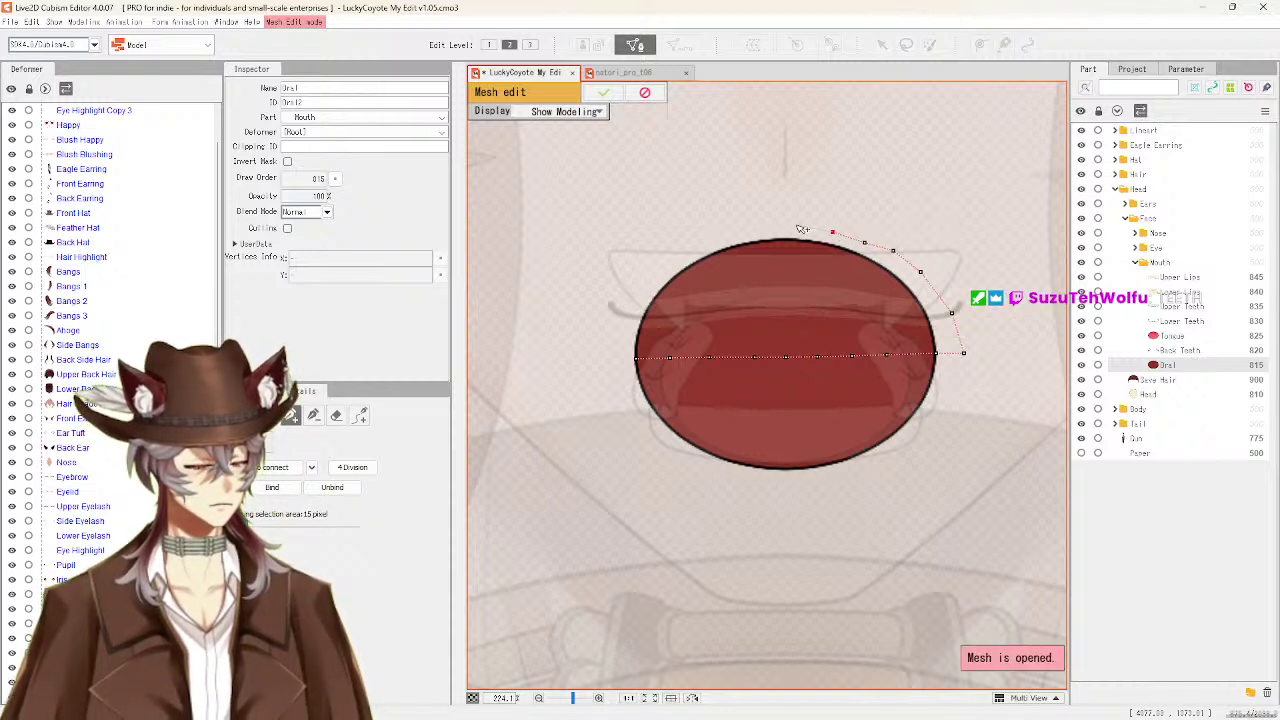
click(796, 225)
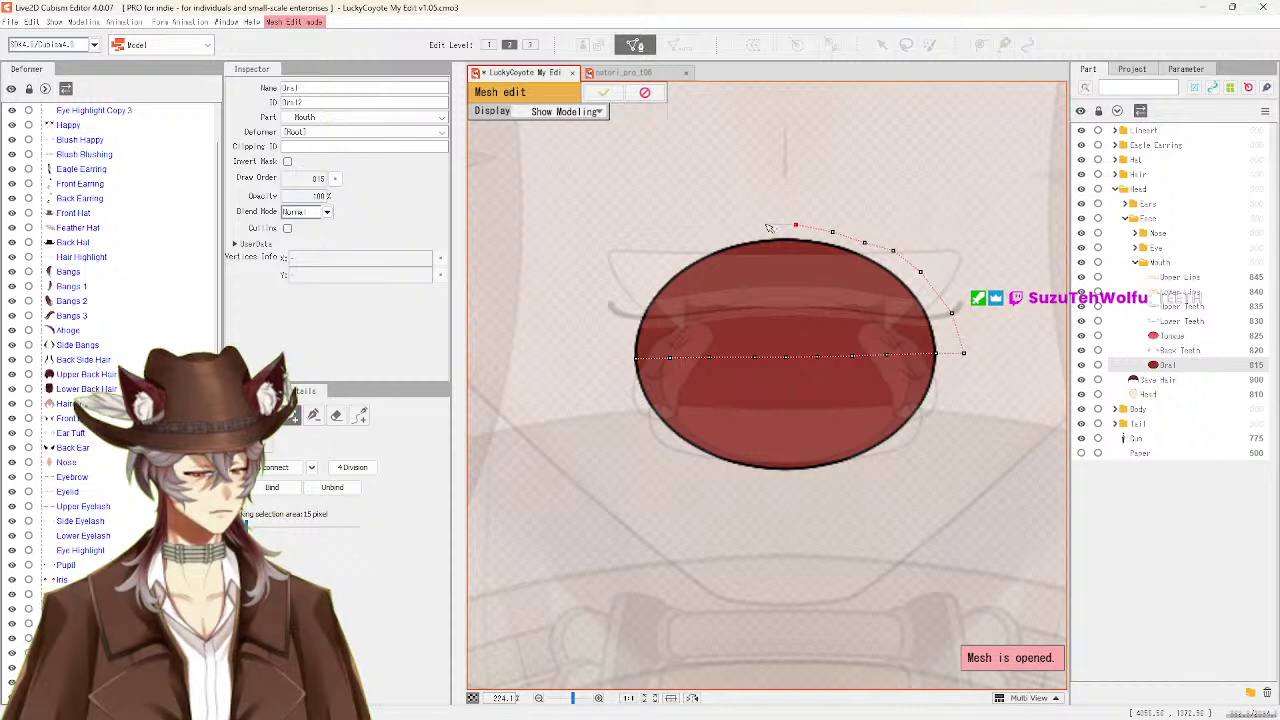
click(764, 225)
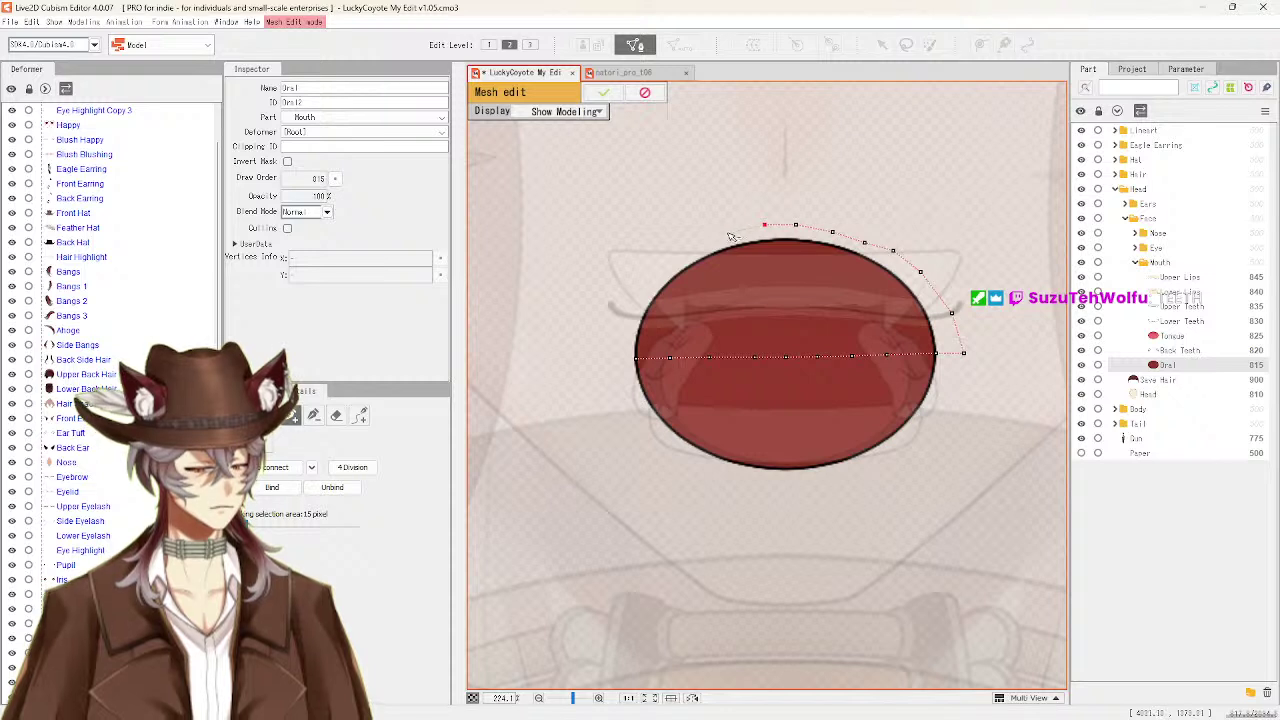
click(724, 237)
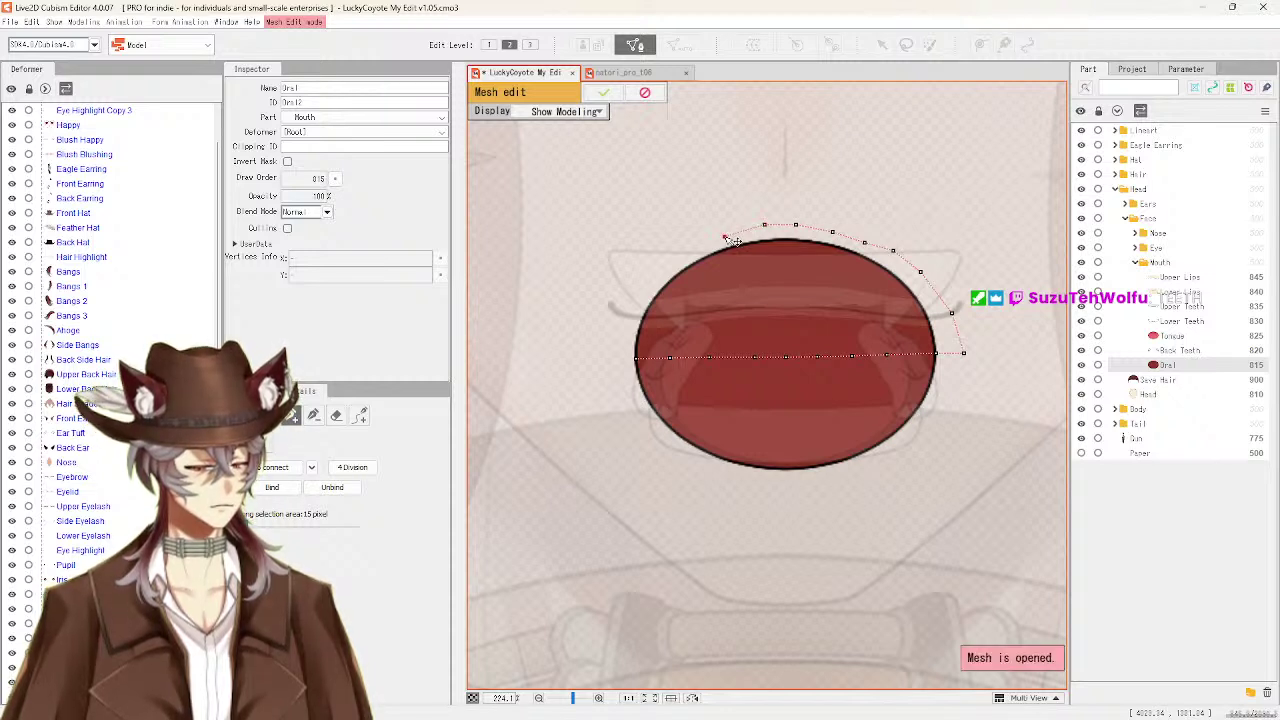
click(682, 254)
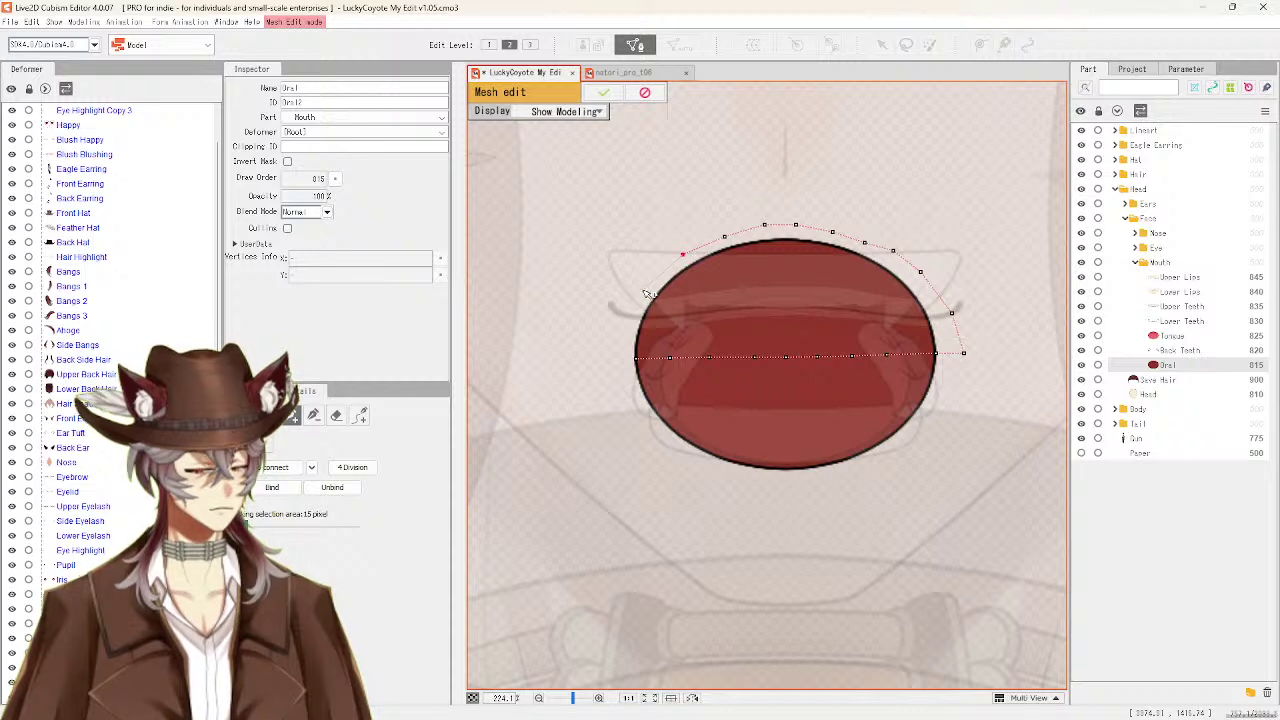
click(645, 290)
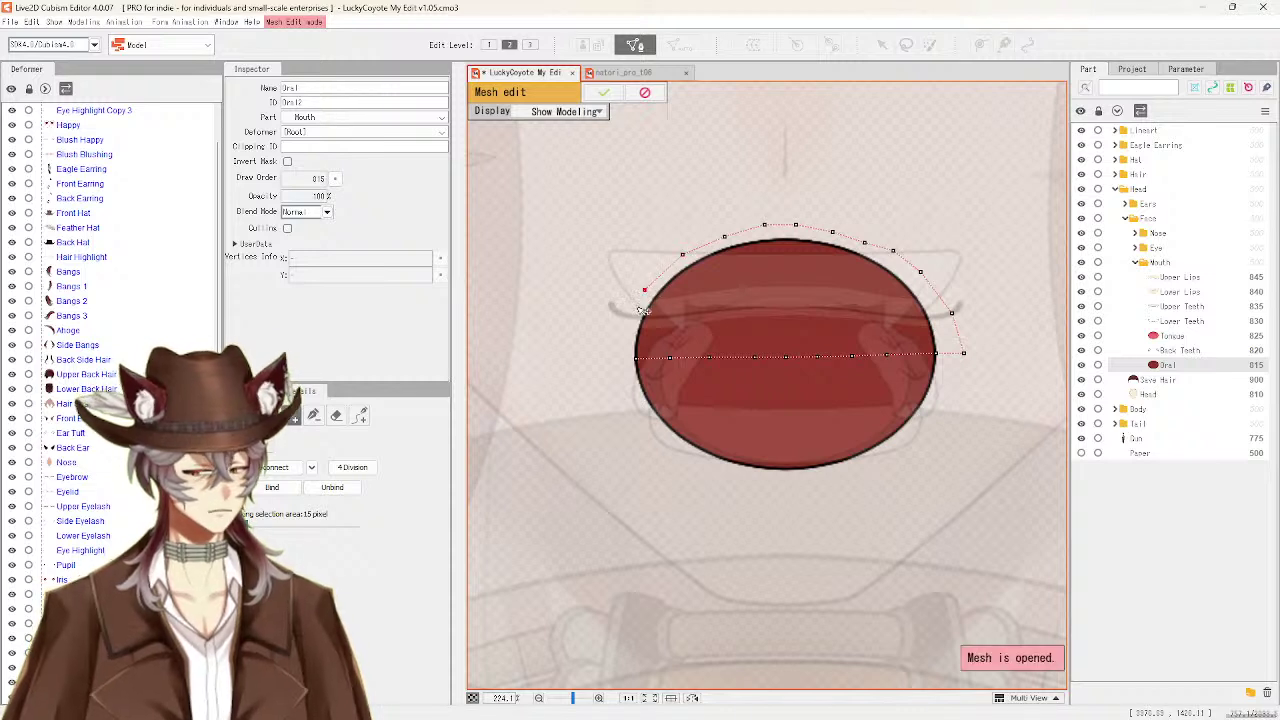
click(613, 357)
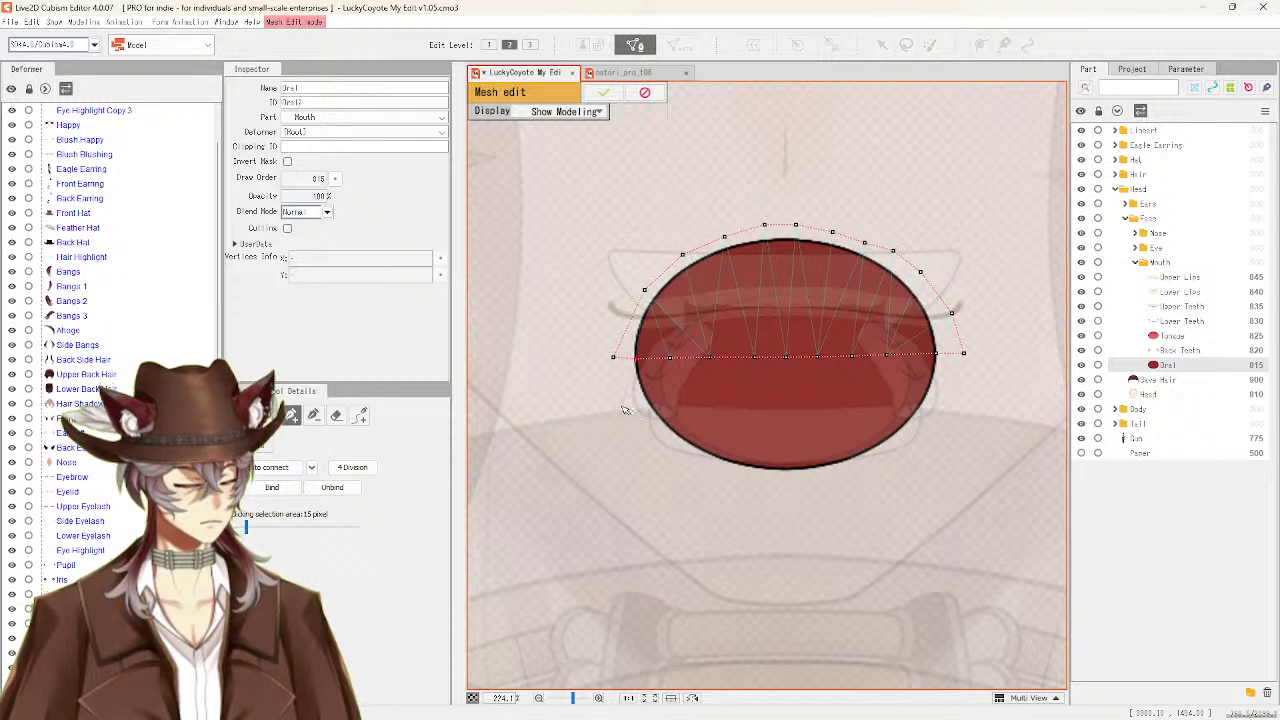
Add a vertex on the Oral's upper left outline, and trace its lower half with connected vertices to close the loop at the right end
drag(613, 356, 622, 408)
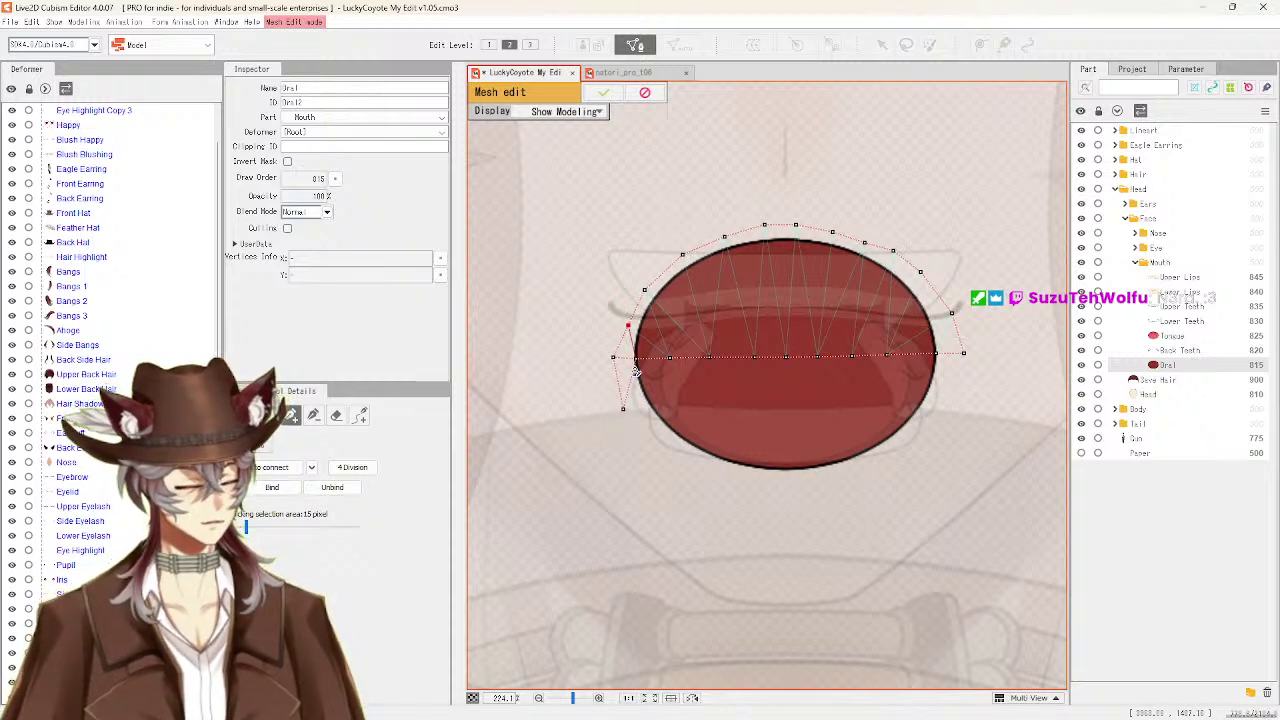
click(622, 408)
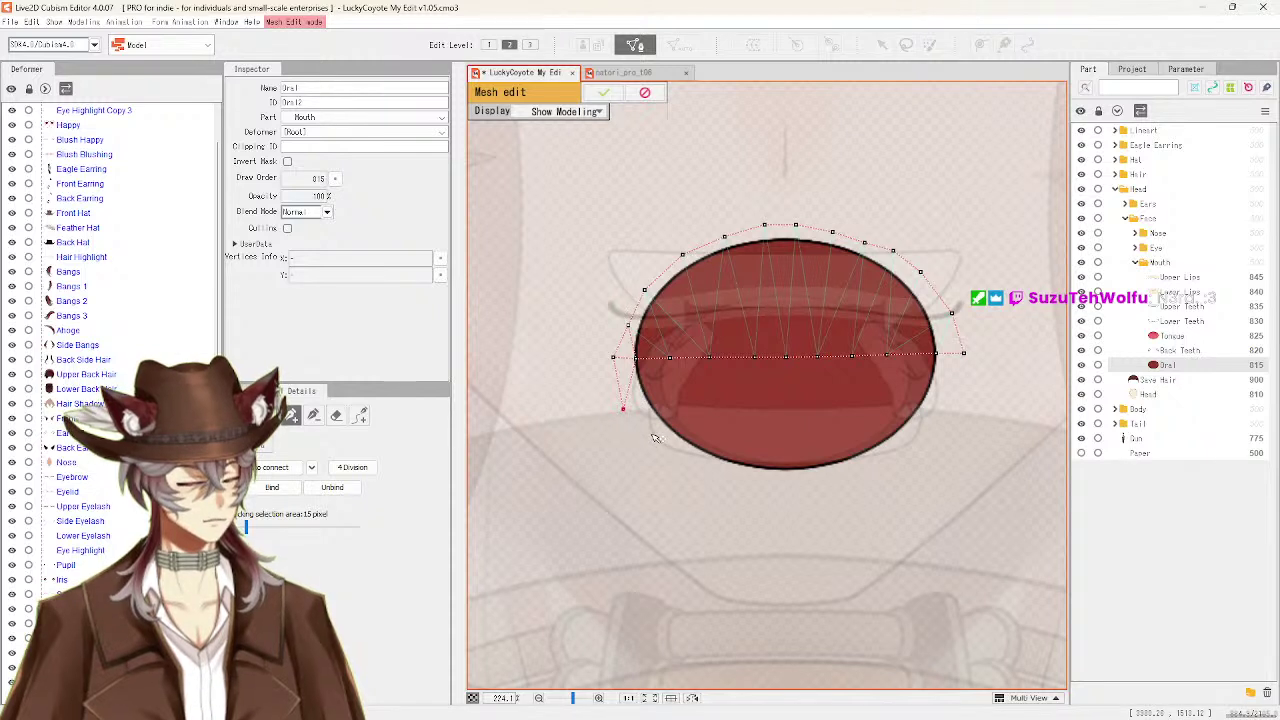
click(649, 432)
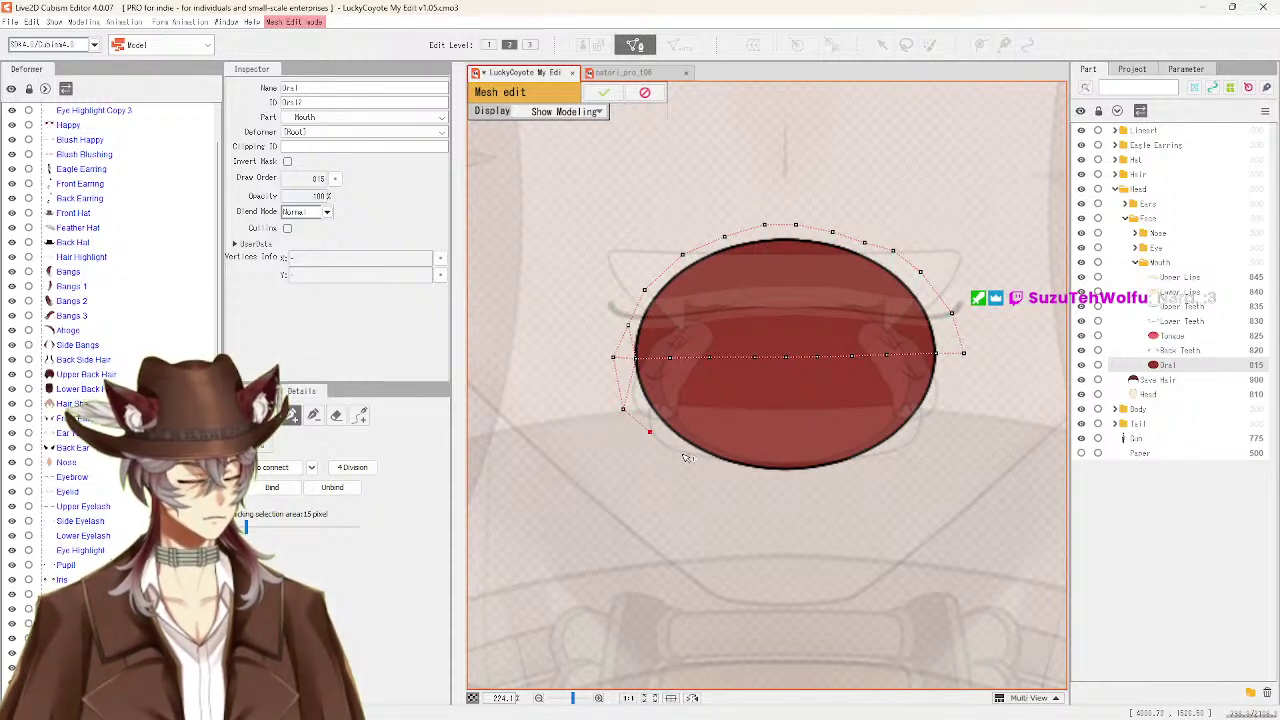
click(682, 454)
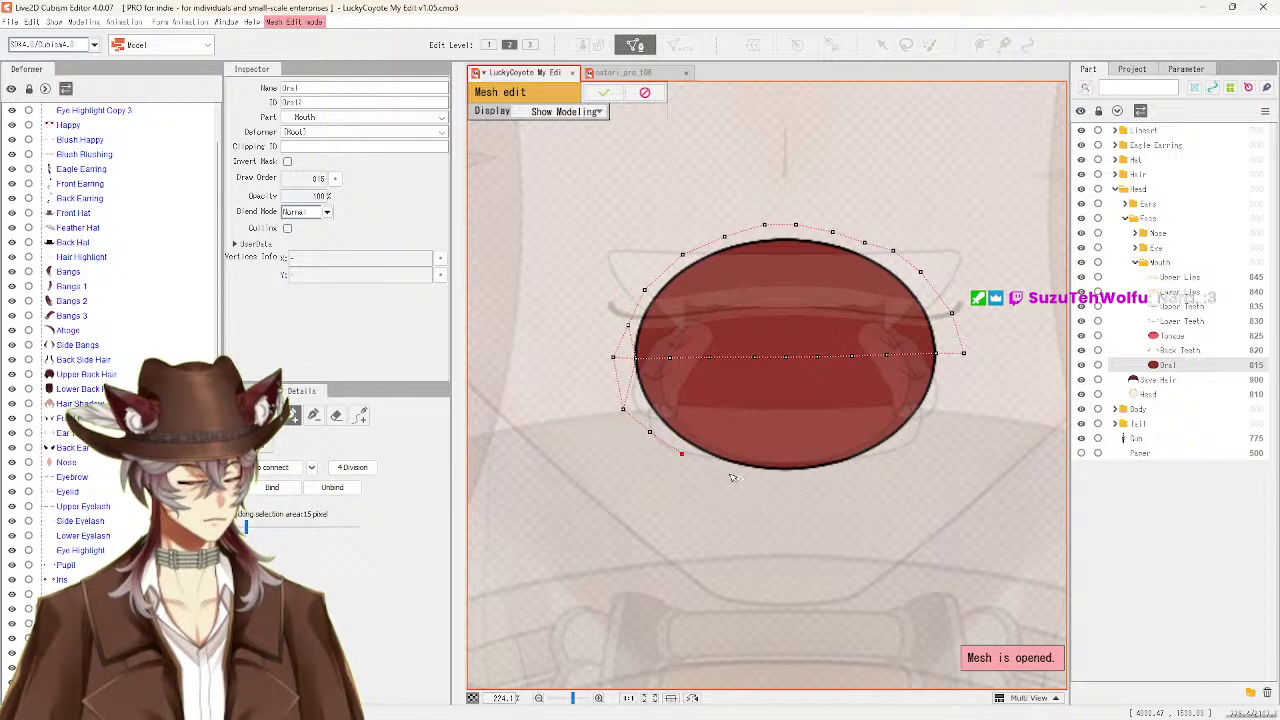
click(732, 471)
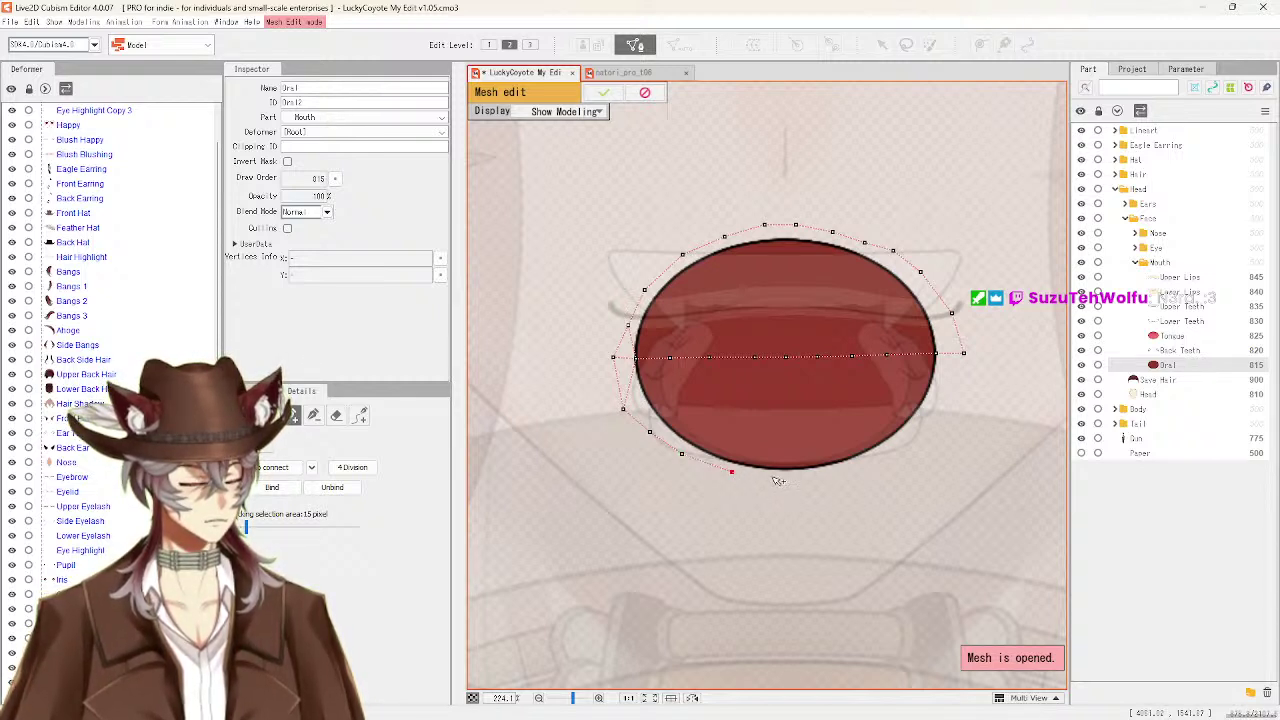
click(771, 477)
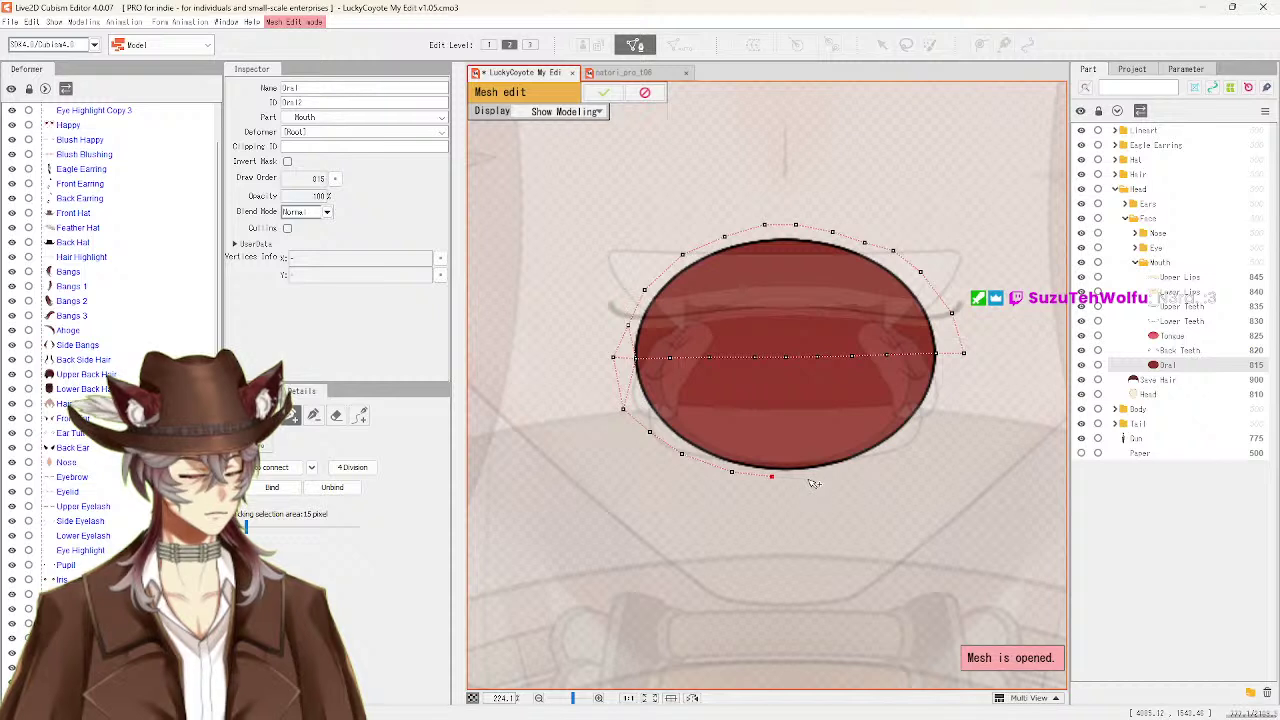
click(803, 476)
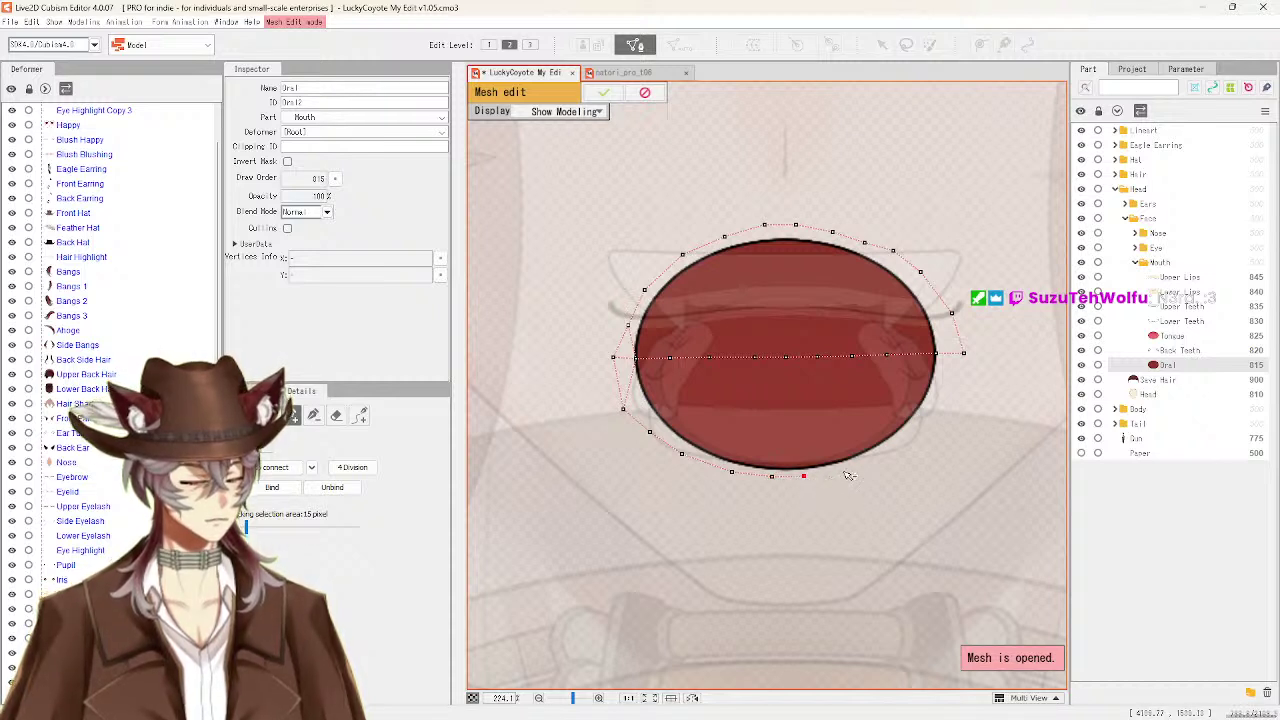
click(843, 469)
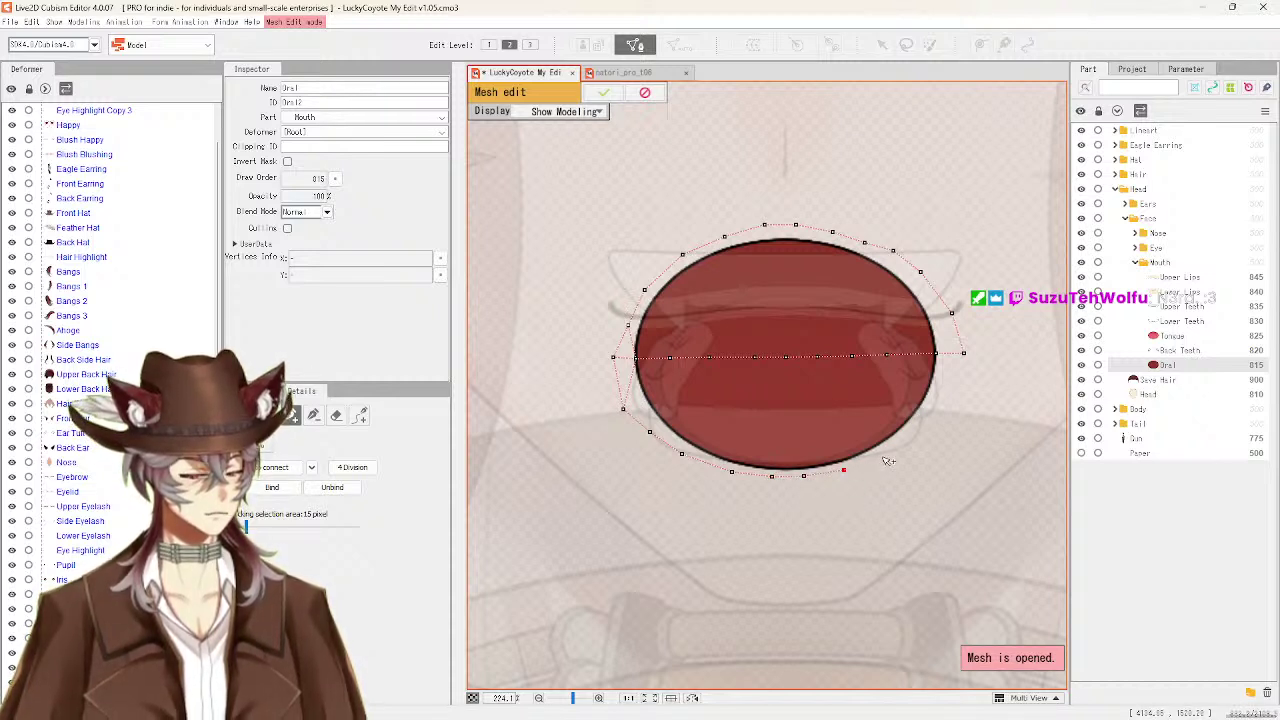
click(881, 453)
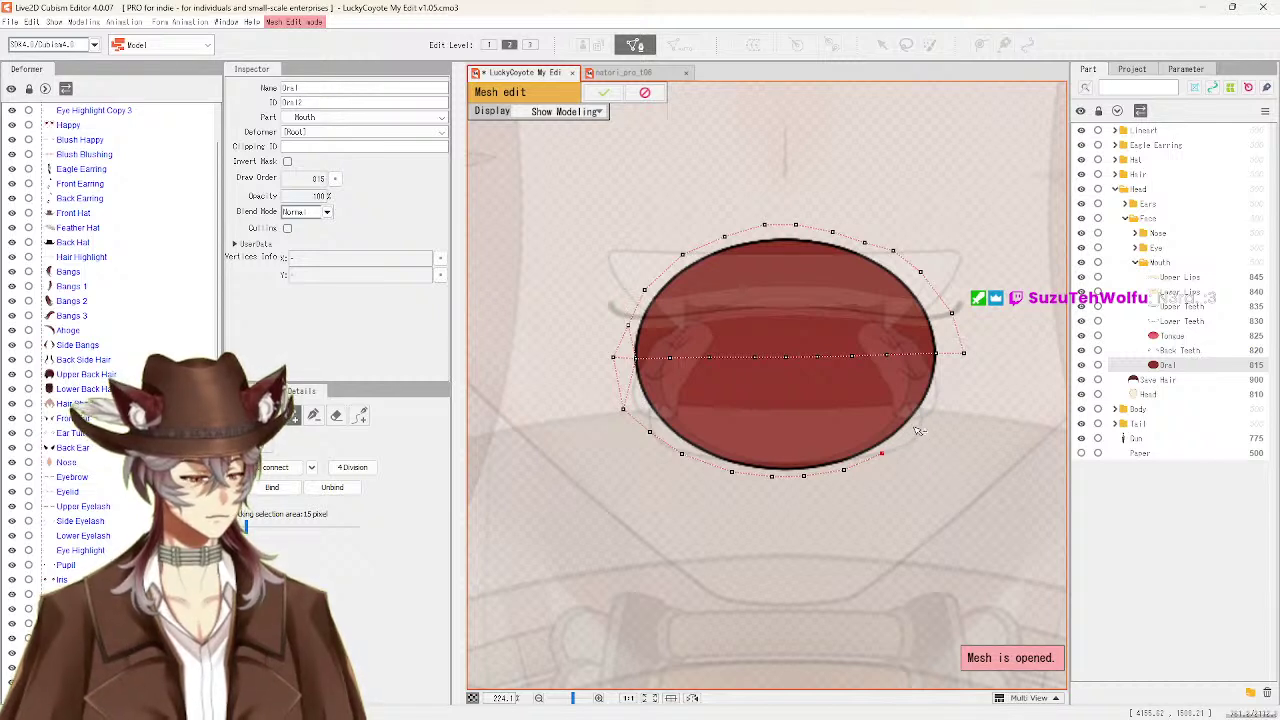
click(913, 428)
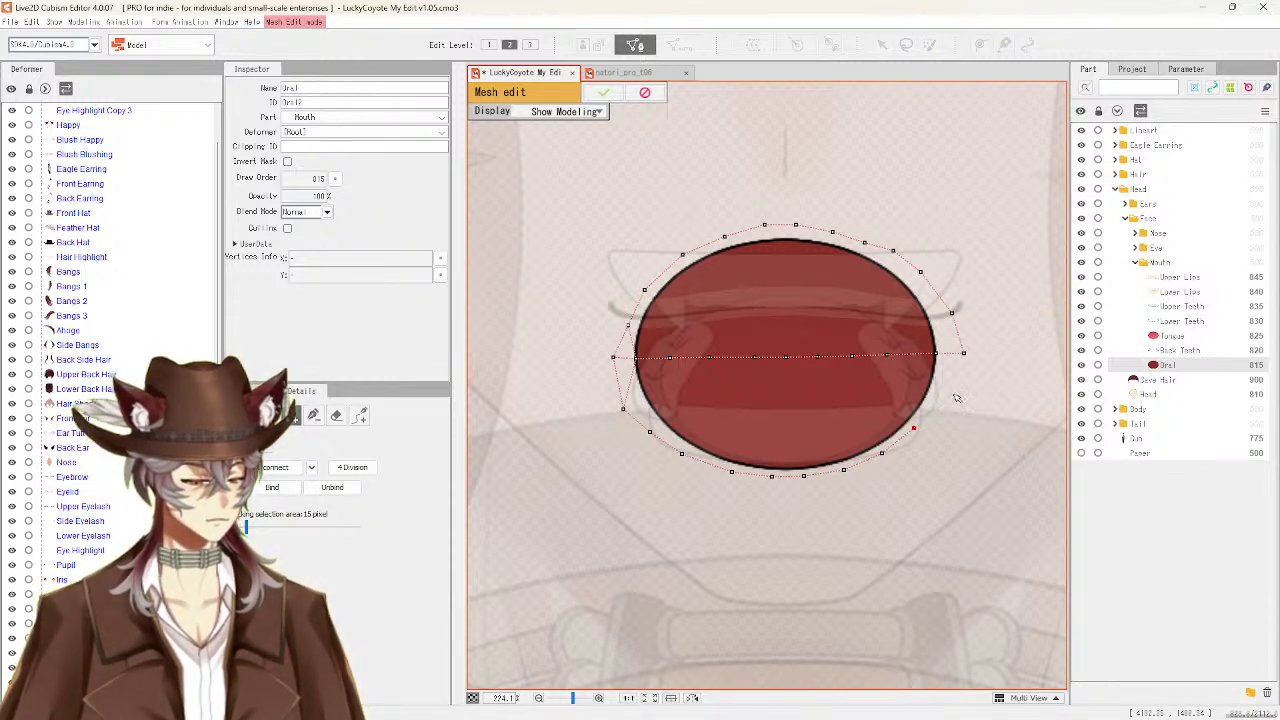
click(952, 393)
click(964, 355)
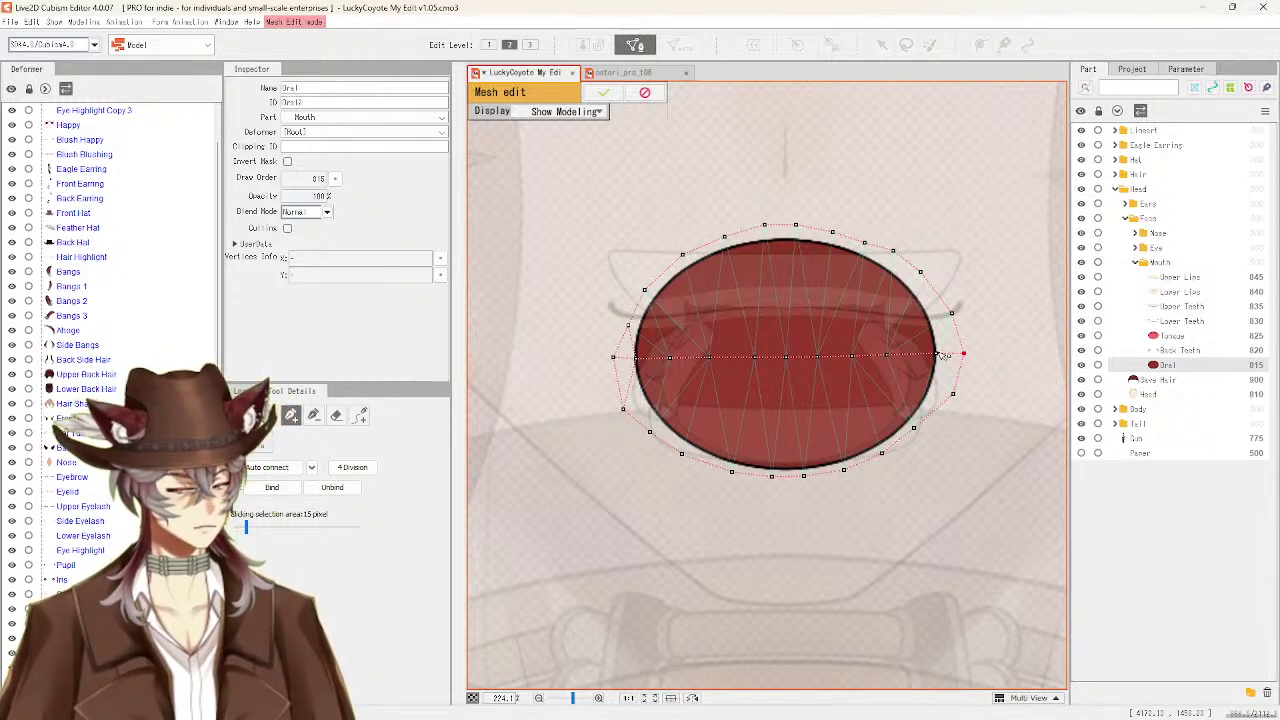
Connect the Oral's upper right outline vertices to the middle-row vertices with zigzag edges
click(951, 314)
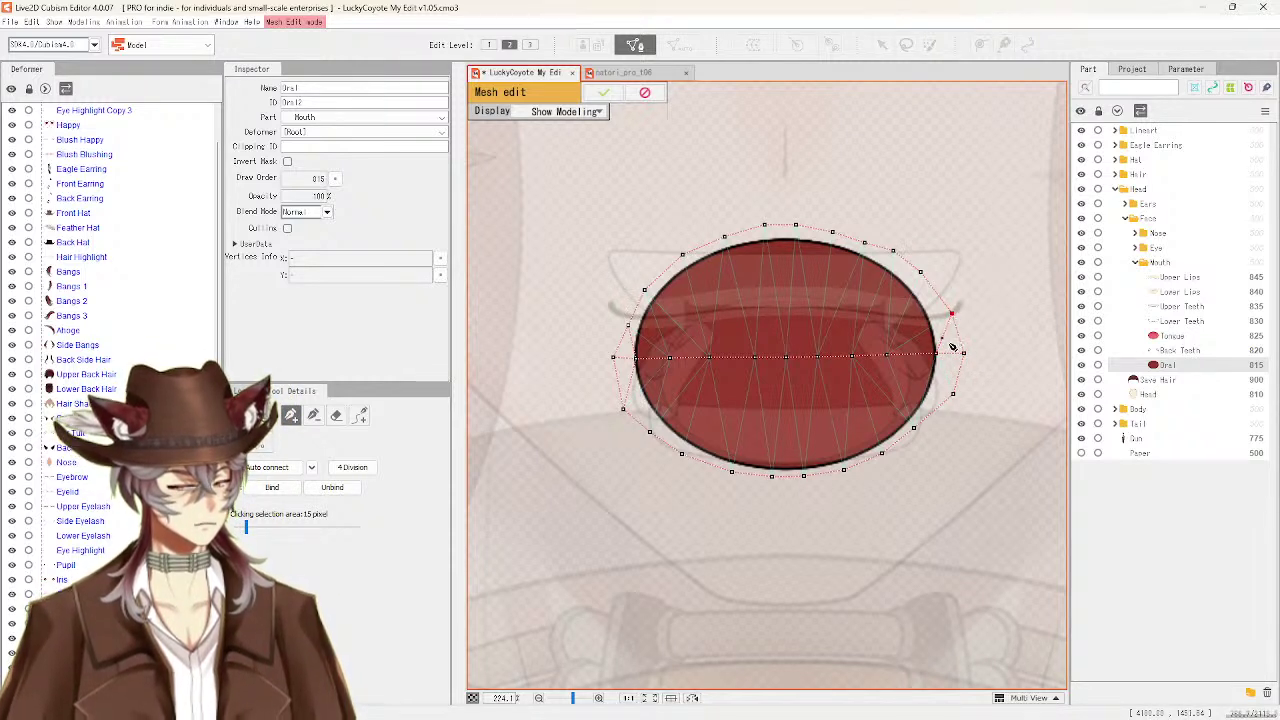
click(920, 272)
click(887, 357)
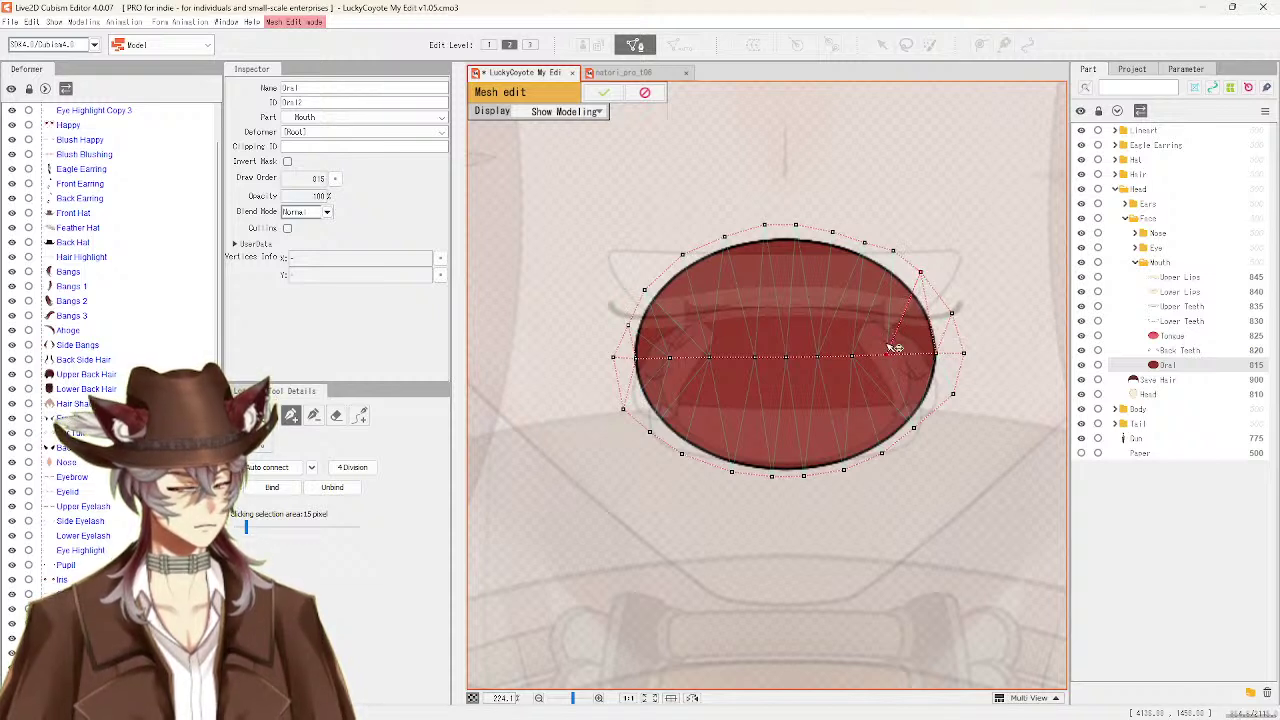
click(892, 253)
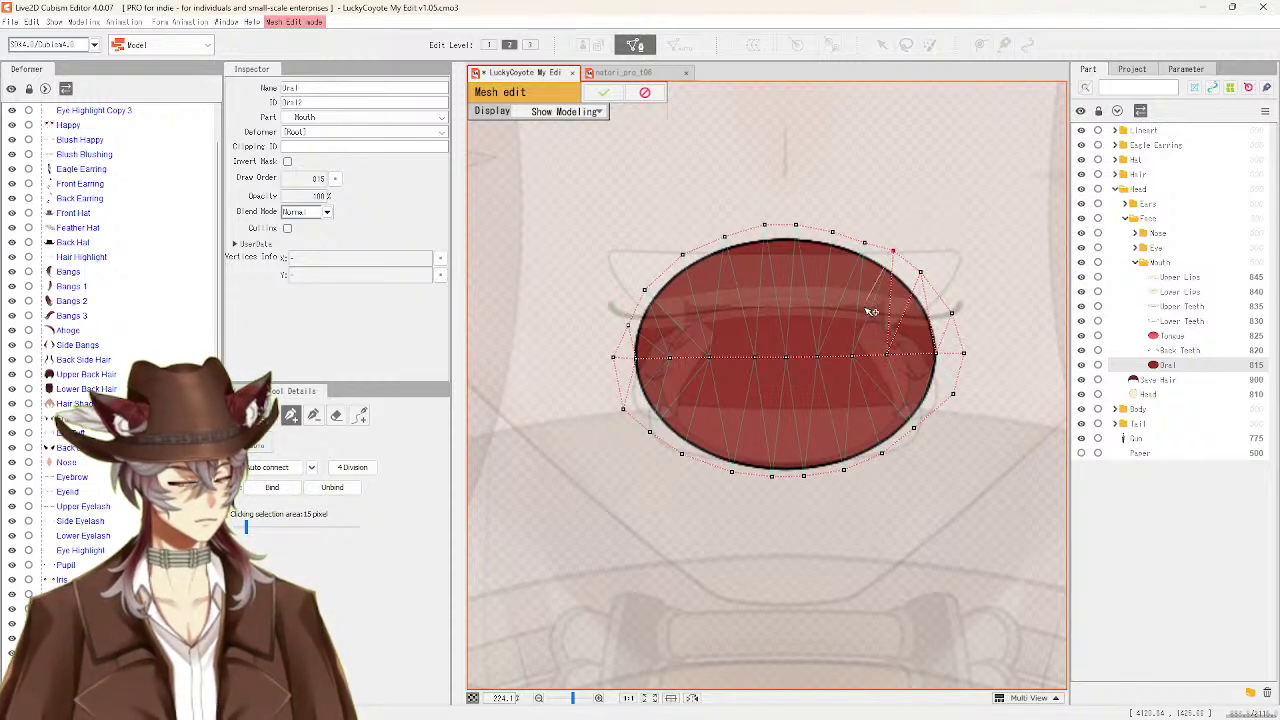
click(852, 356)
click(864, 243)
click(819, 357)
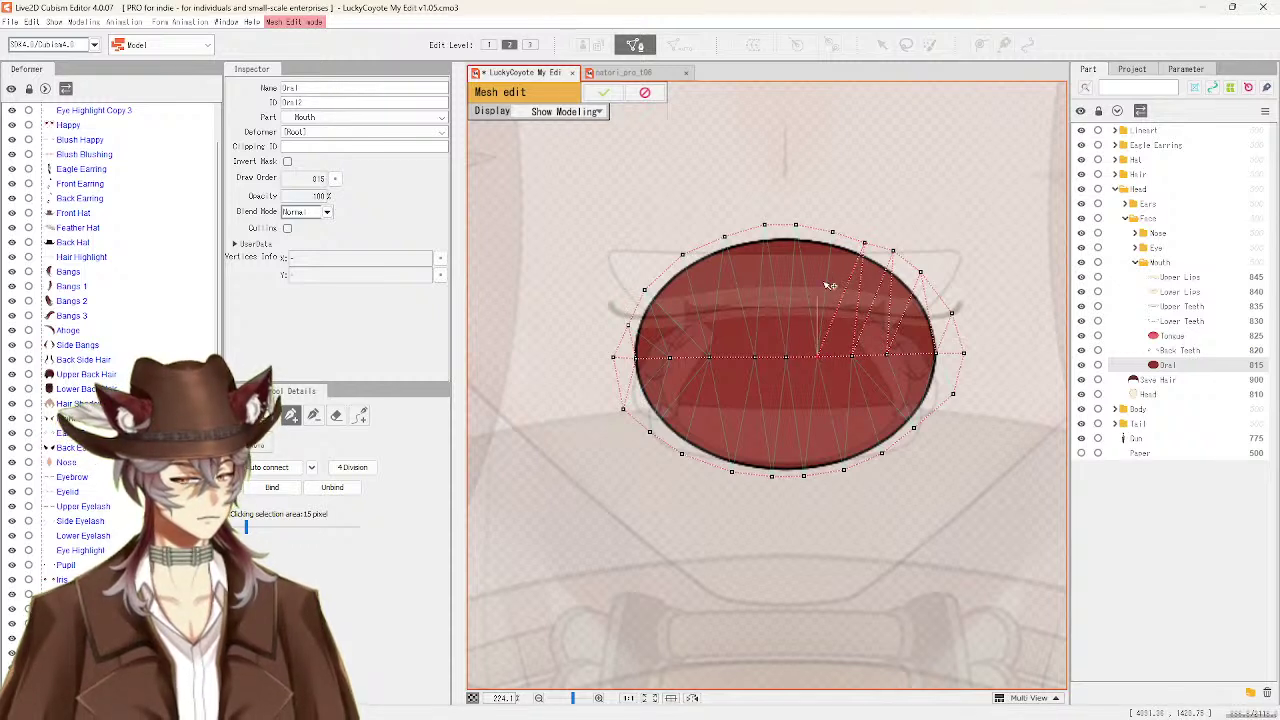
click(832, 236)
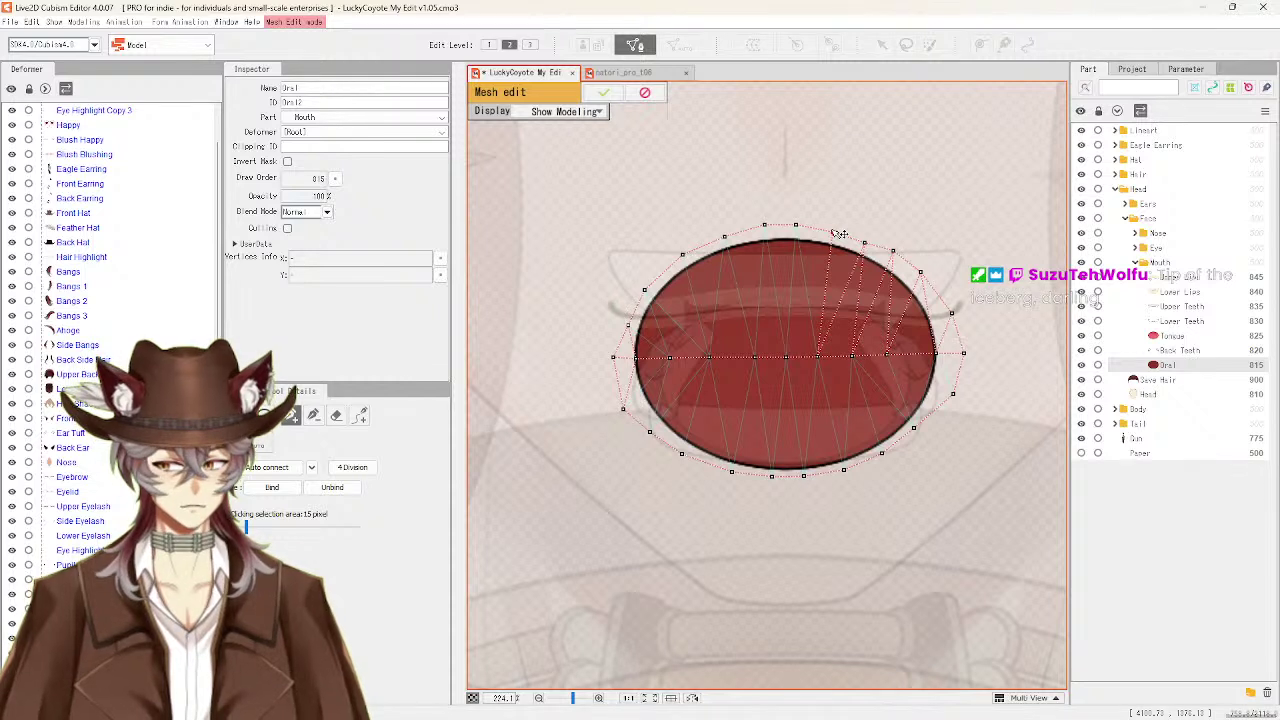
Delete the zigzag edges between the Oral's upper right outline and its middle row
click(313, 416)
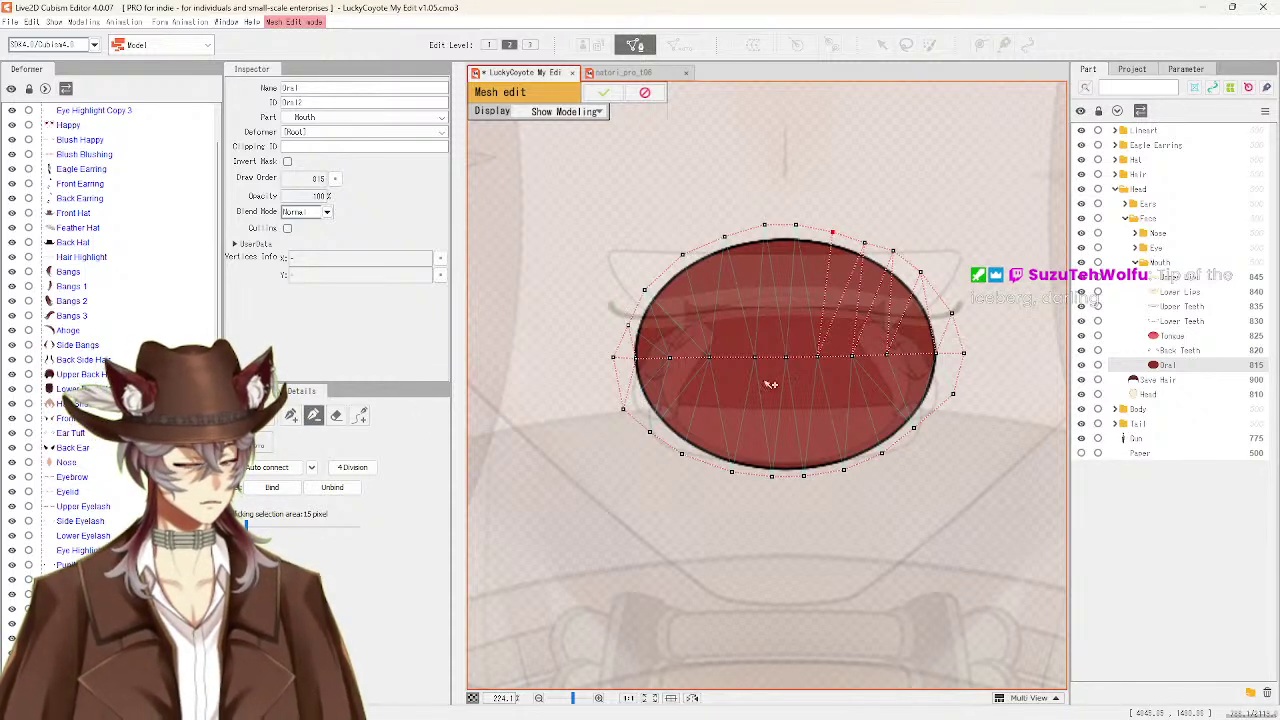
click(839, 310)
click(858, 310)
click(868, 313)
click(889, 315)
click(899, 321)
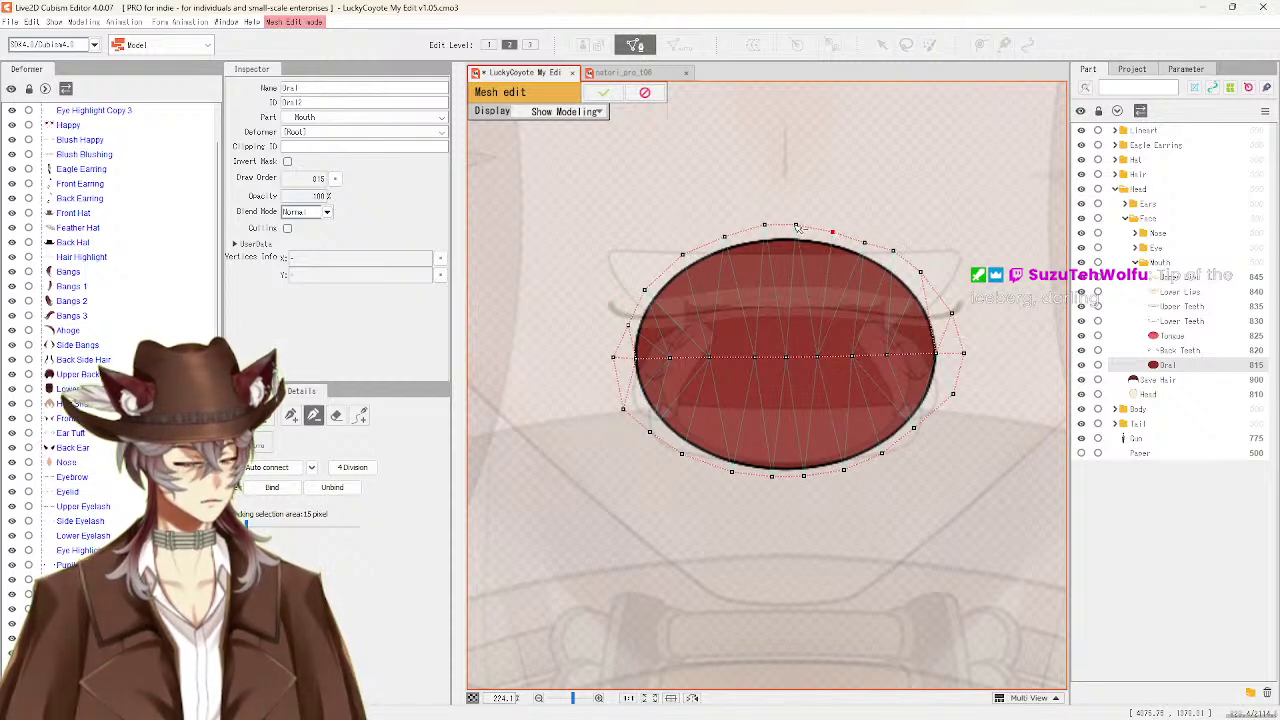
Connect the Oral's upper left, lower and upper right outline vertices to its middle-row vertices with zigzag edges
click(292, 416)
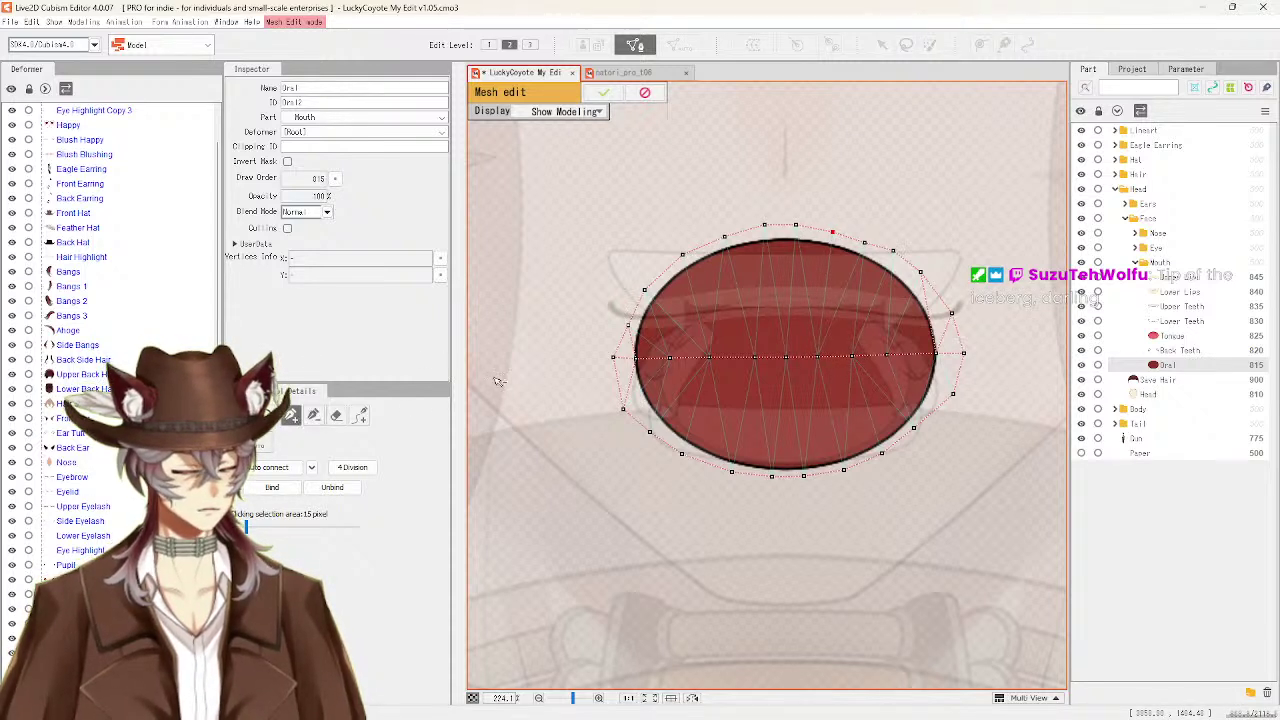
click(795, 226)
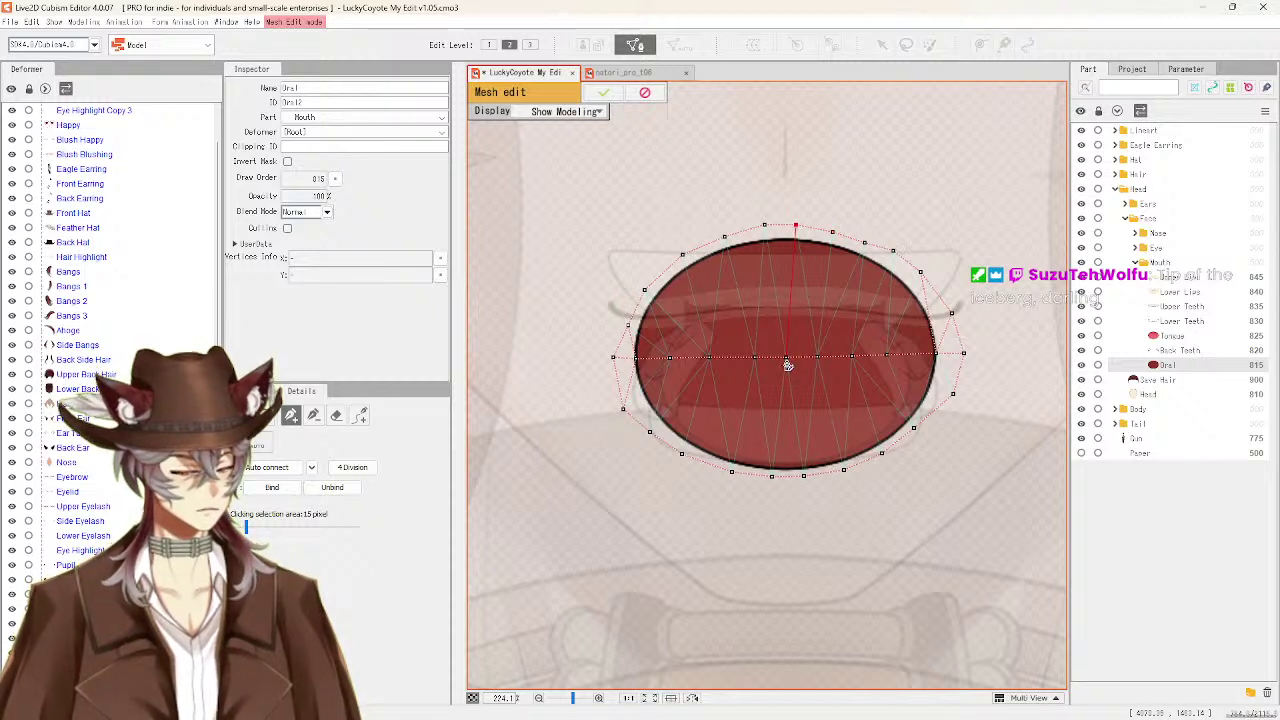
click(764, 226)
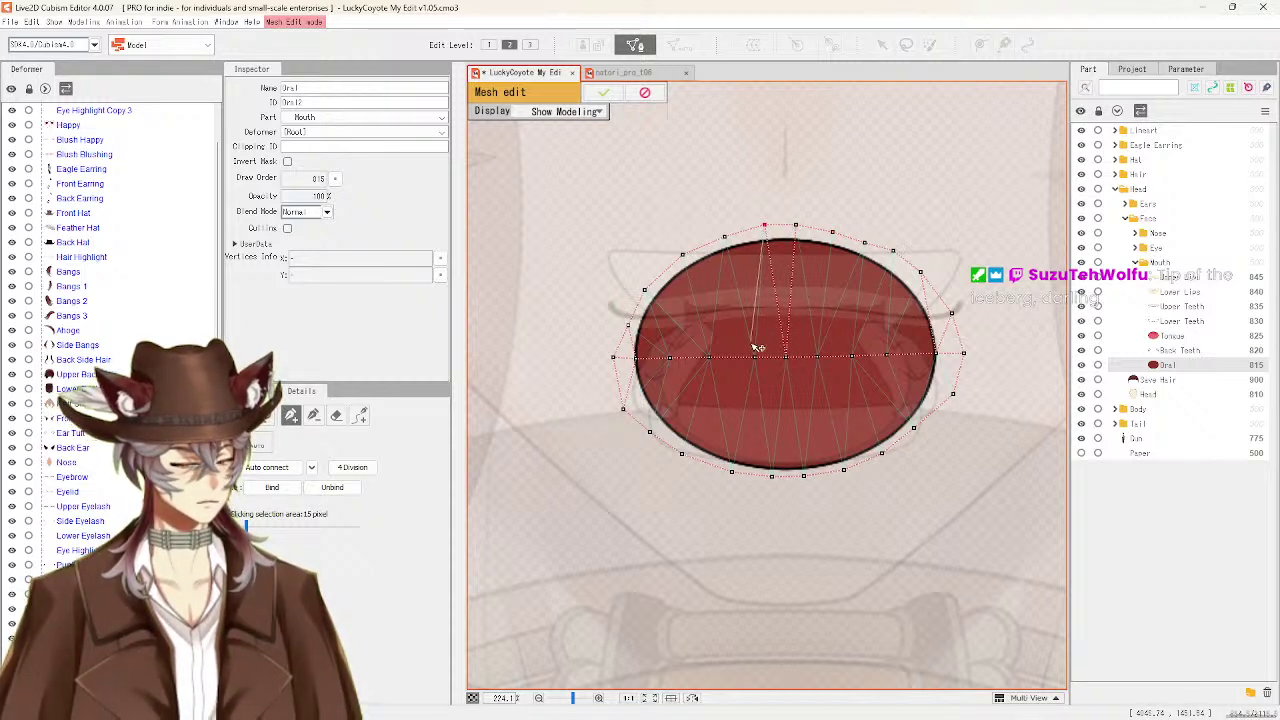
click(757, 357)
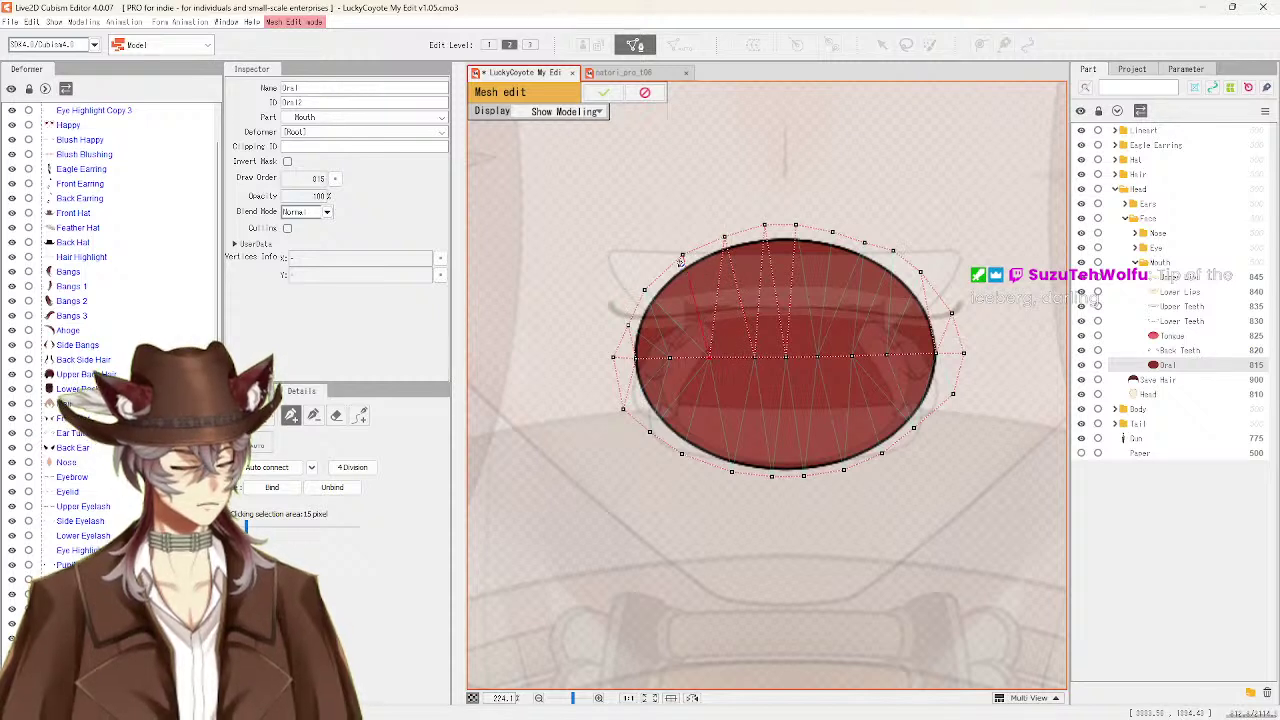
click(669, 357)
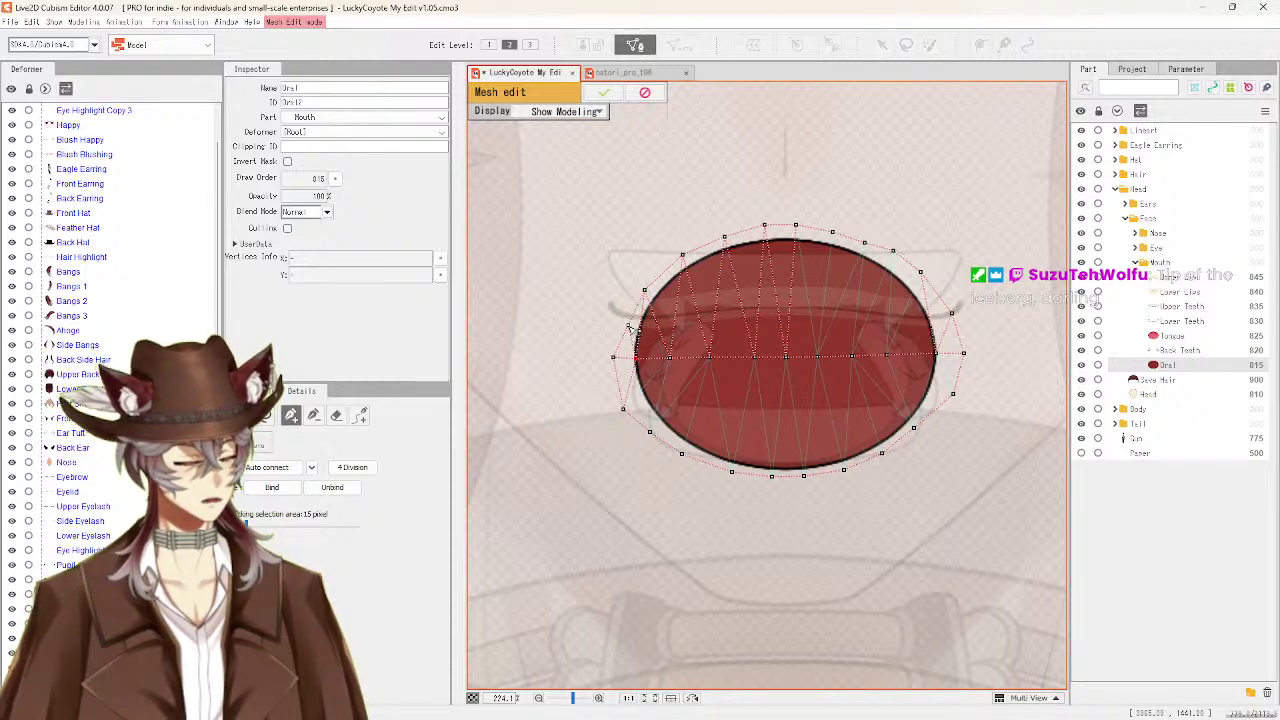
click(613, 357)
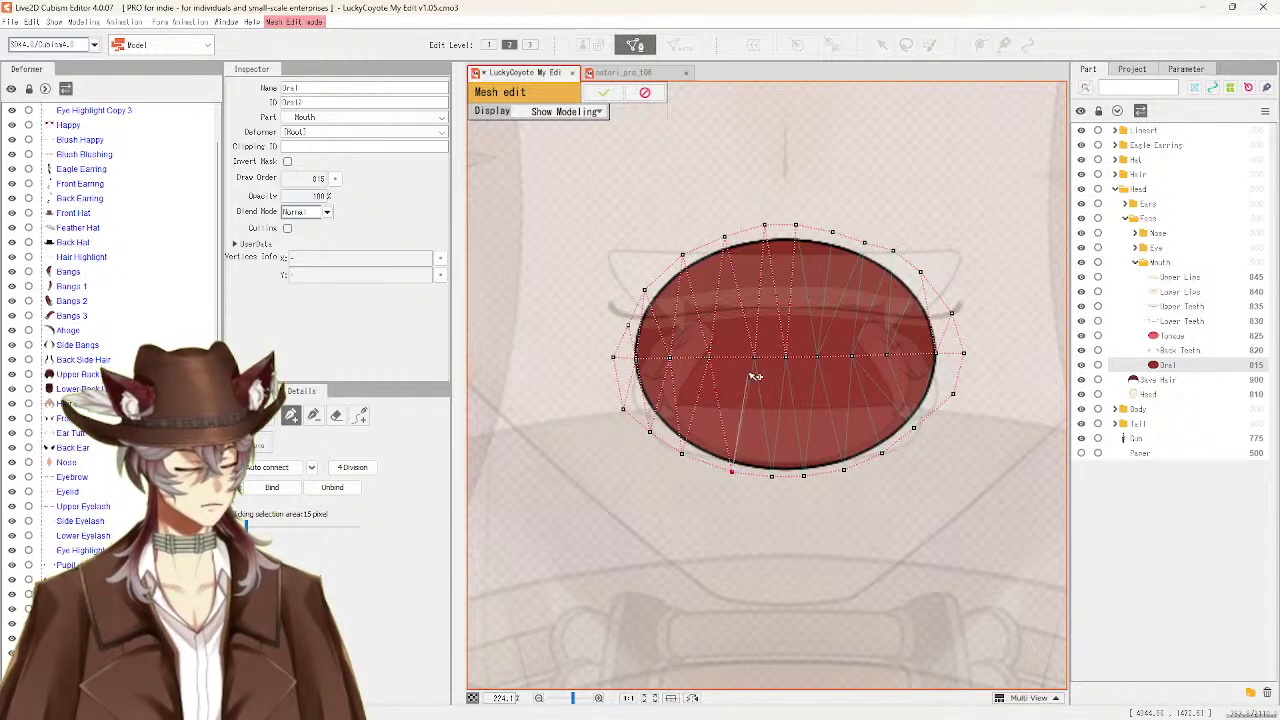
click(771, 477)
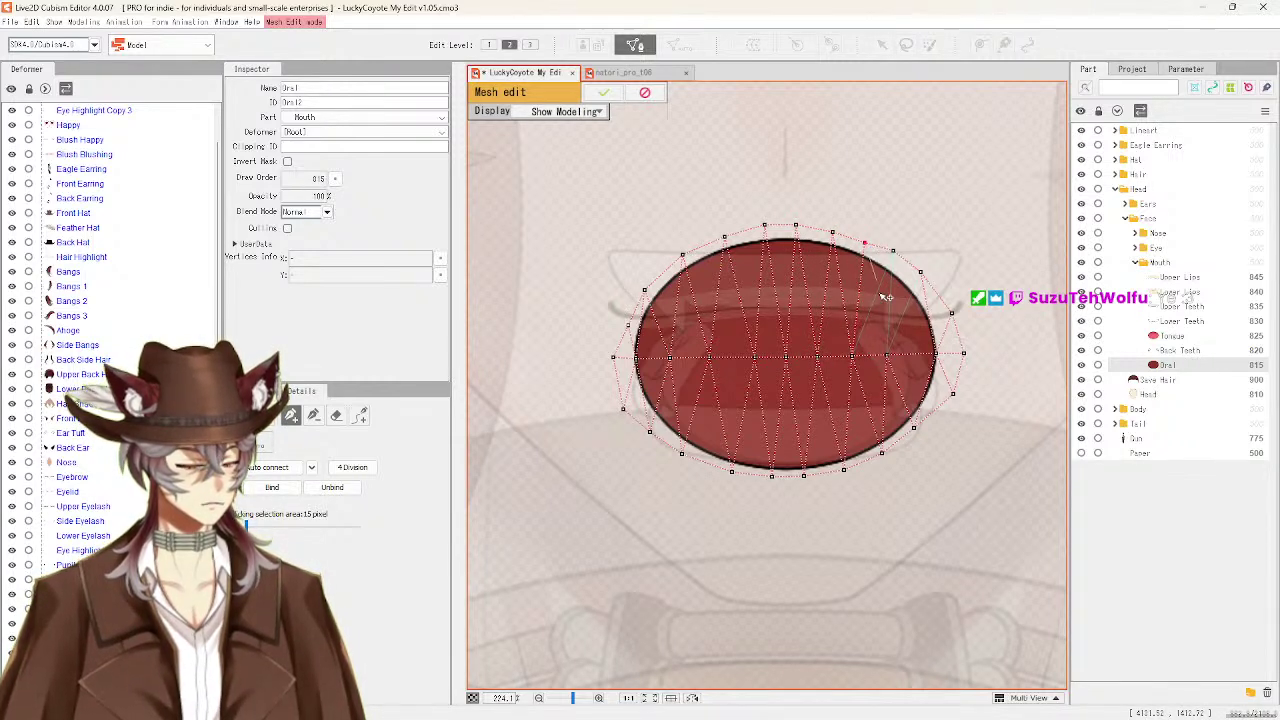
click(893, 252)
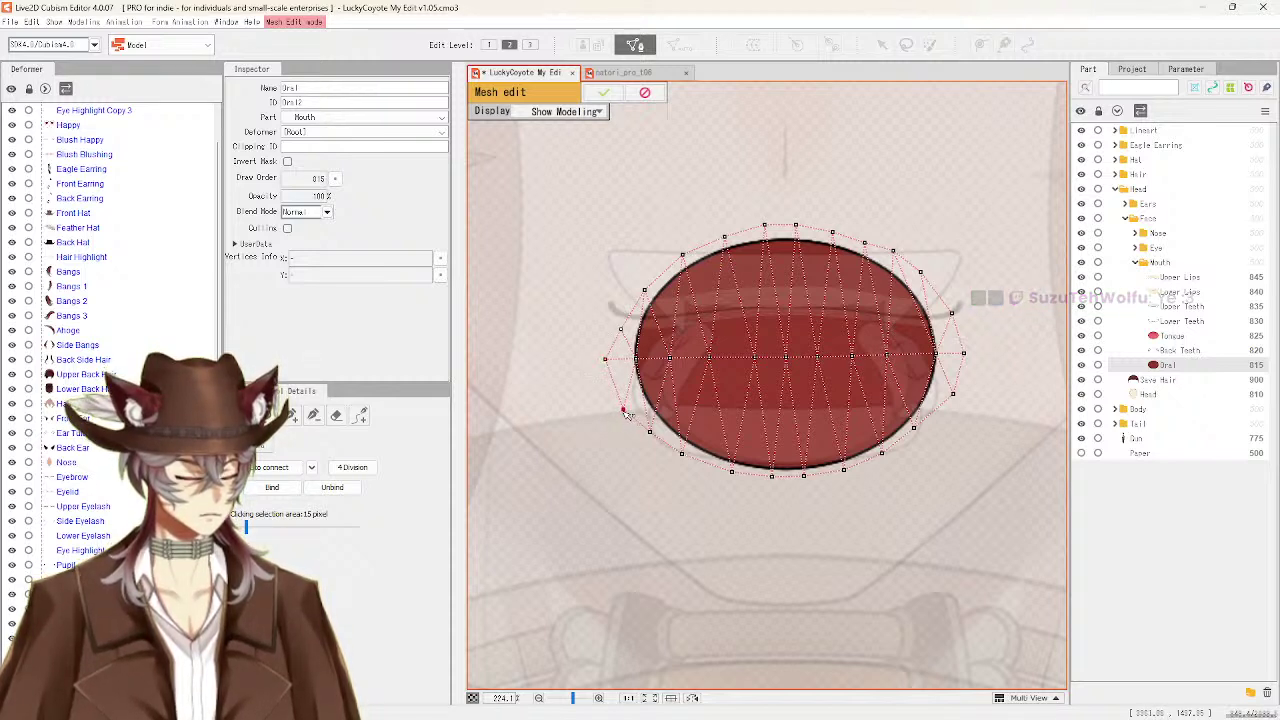
Reposition the Oral's outline vertices along the left side and bottom to space them evenly just outside the edge
drag(618, 395, 617, 393)
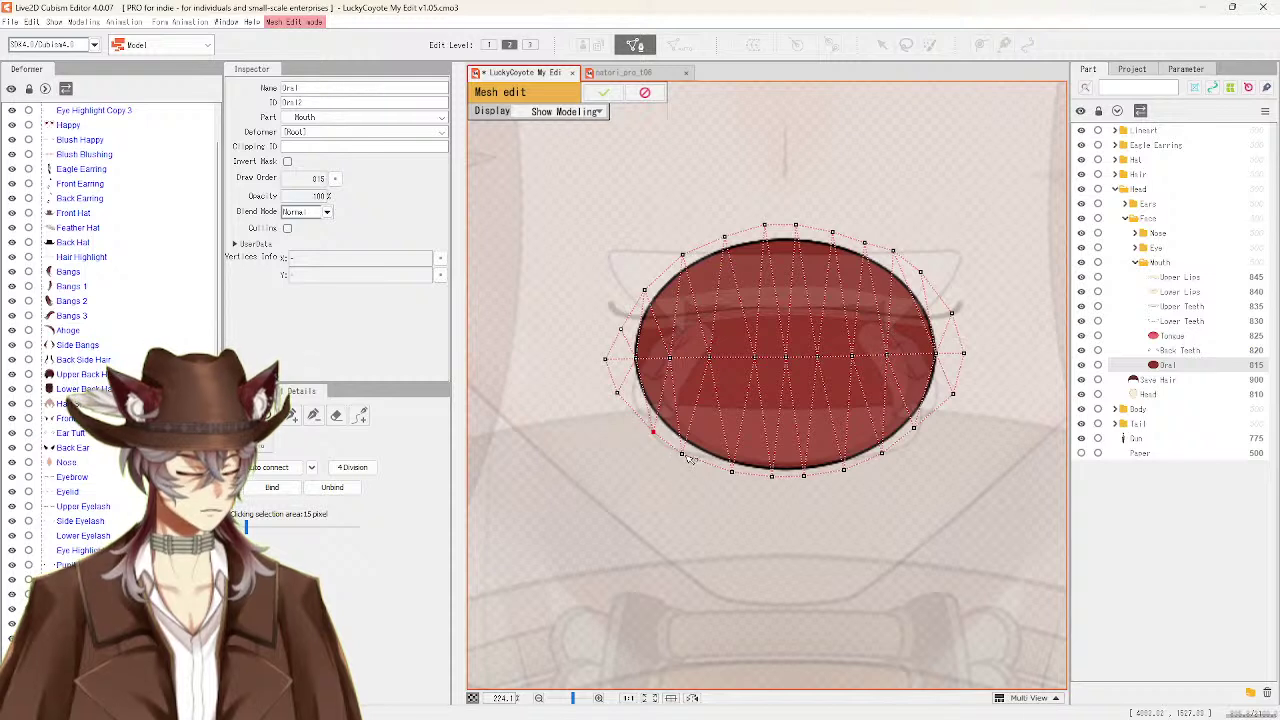
drag(685, 457, 696, 461)
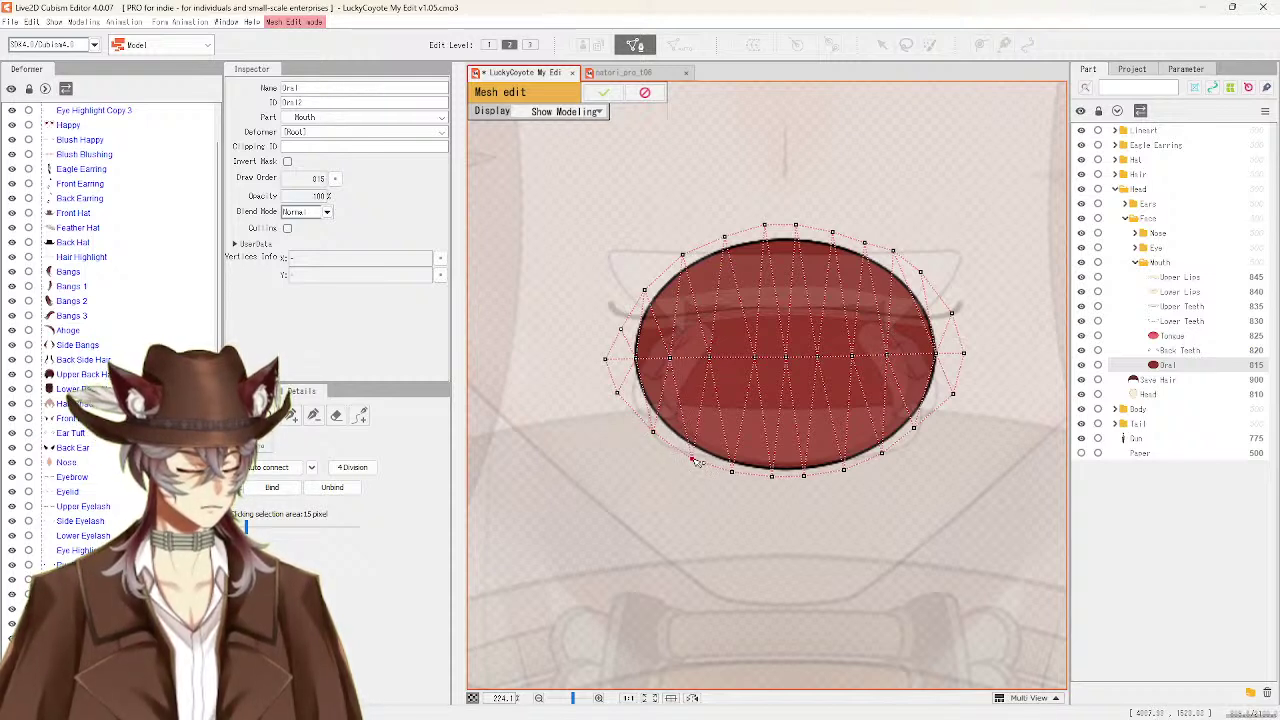
click(734, 473)
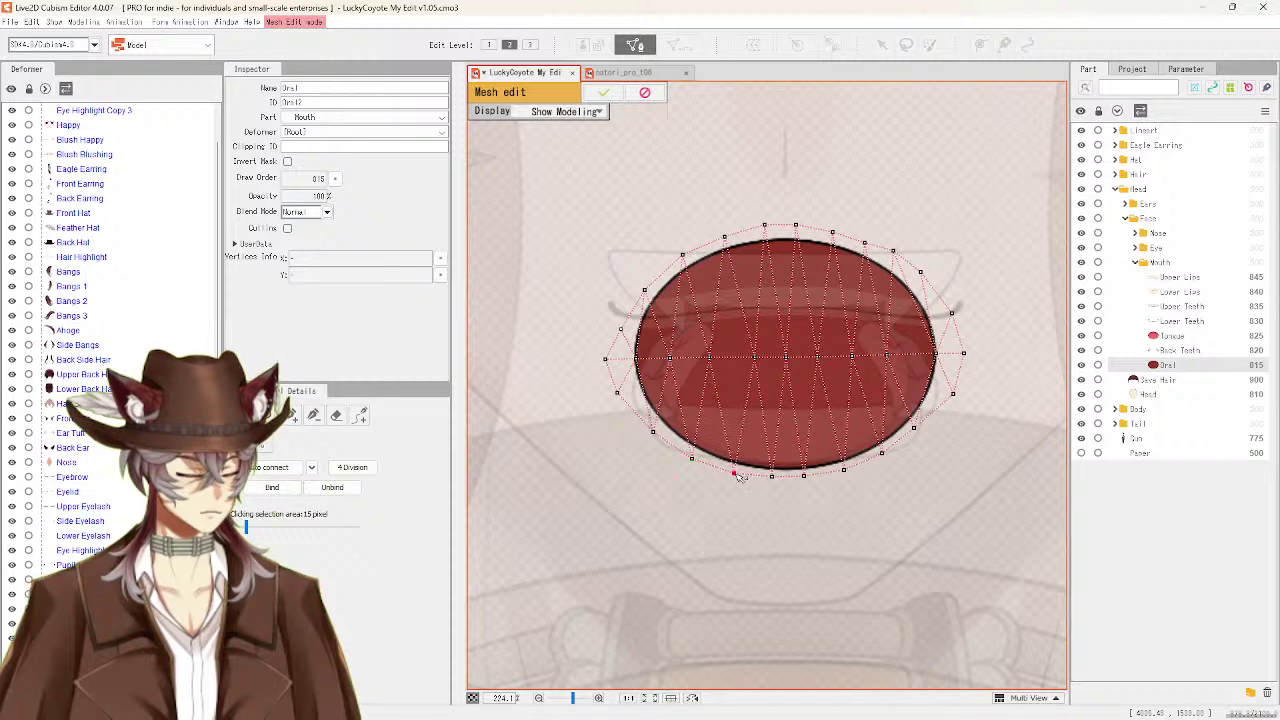
click(773, 477)
drag(786, 483, 787, 485)
click(789, 486)
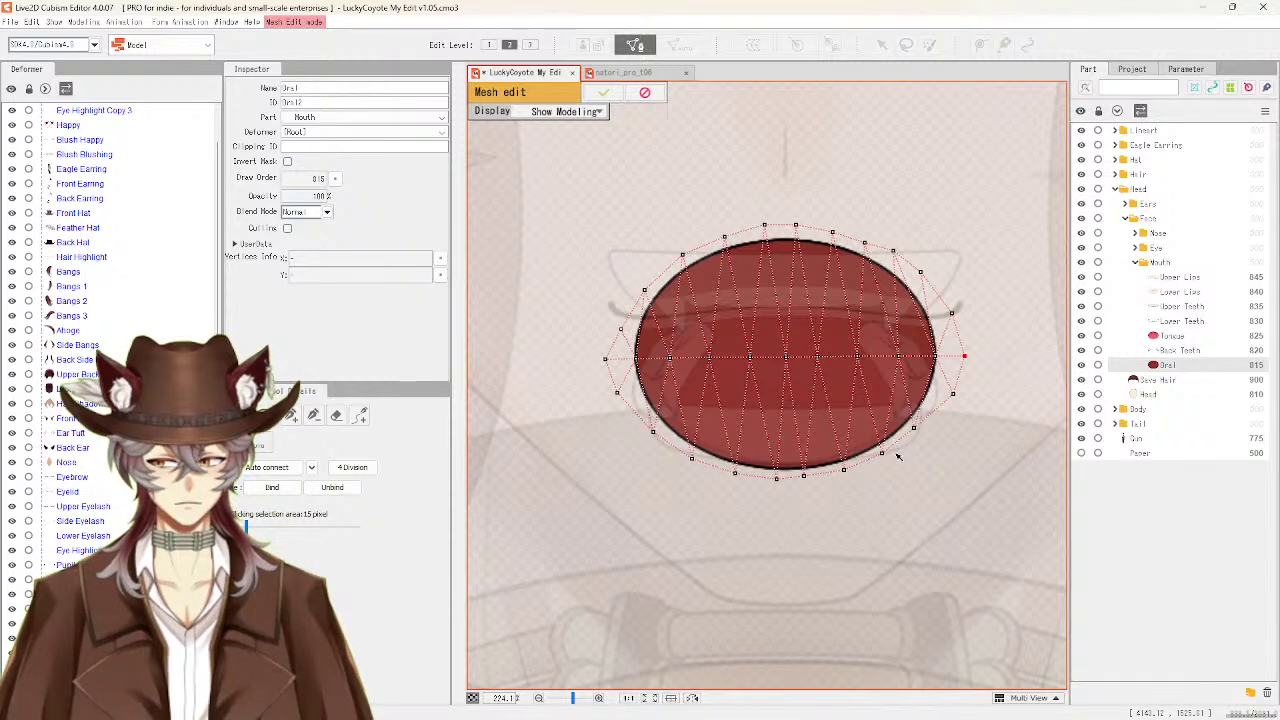
Move the Oral's right-side outline vertices outward for even spacing and delete the surplus vertex at its upper right
click(921, 432)
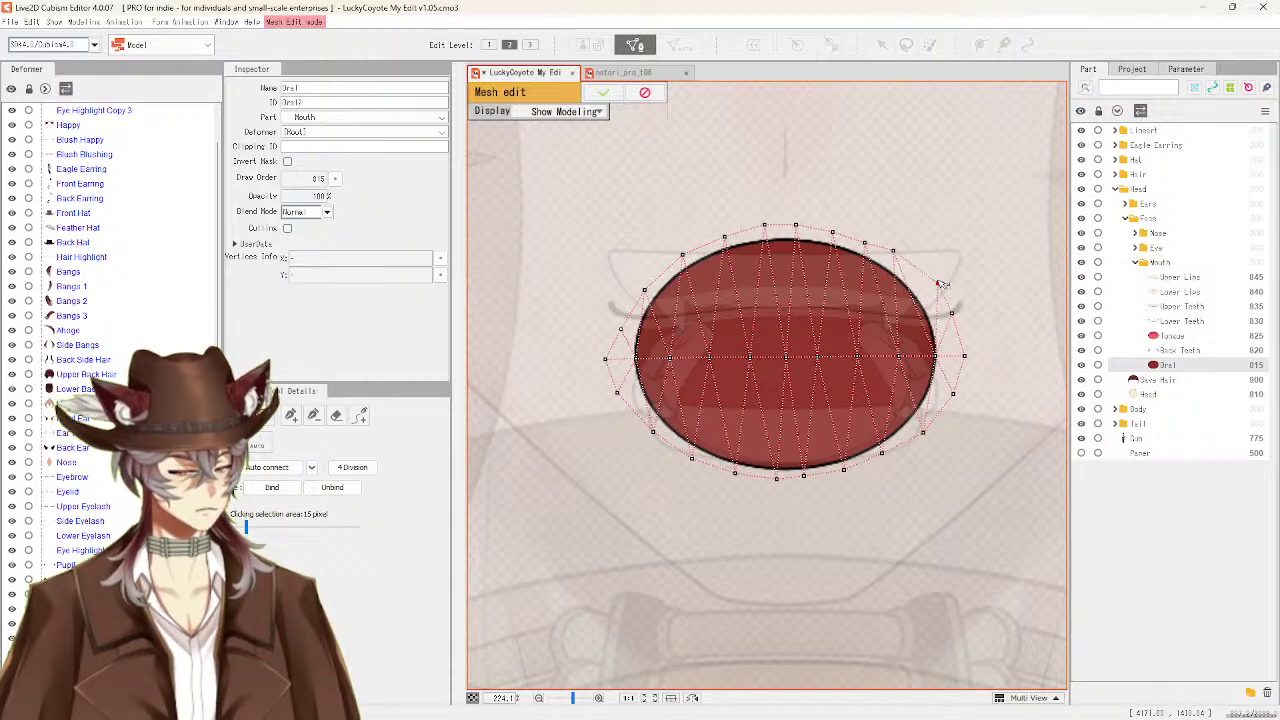
click(938, 286)
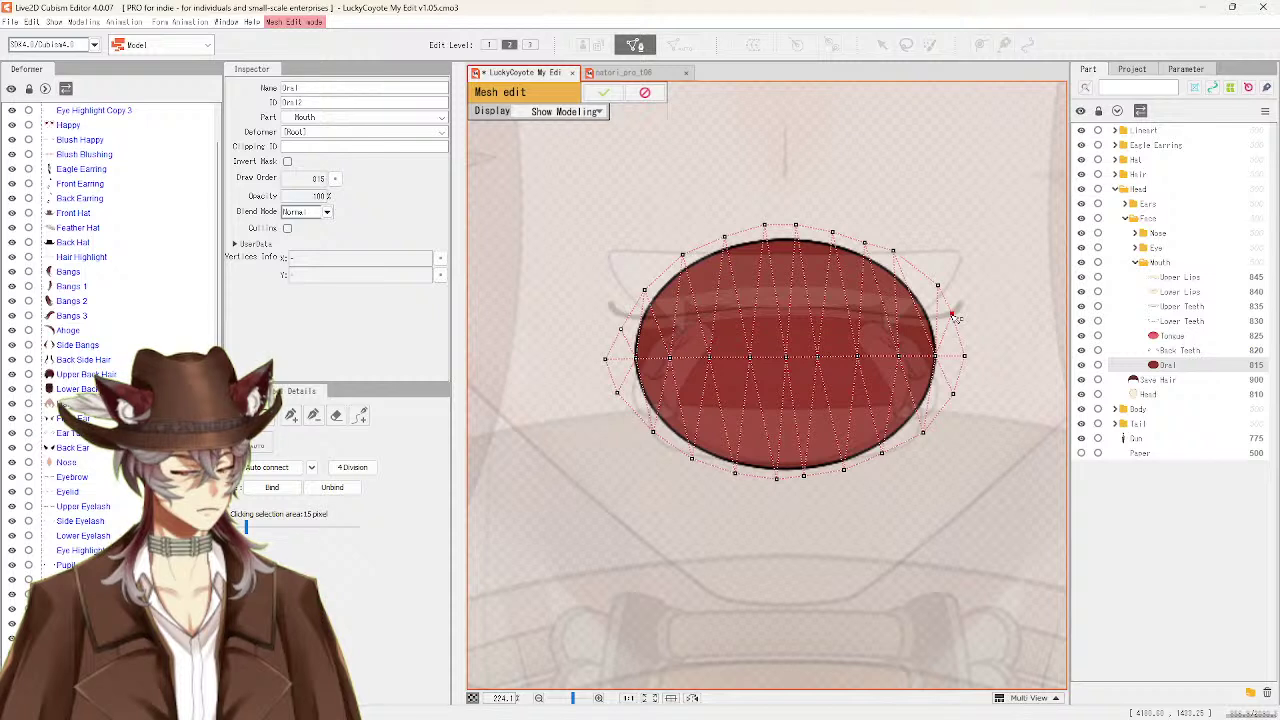
click(952, 314)
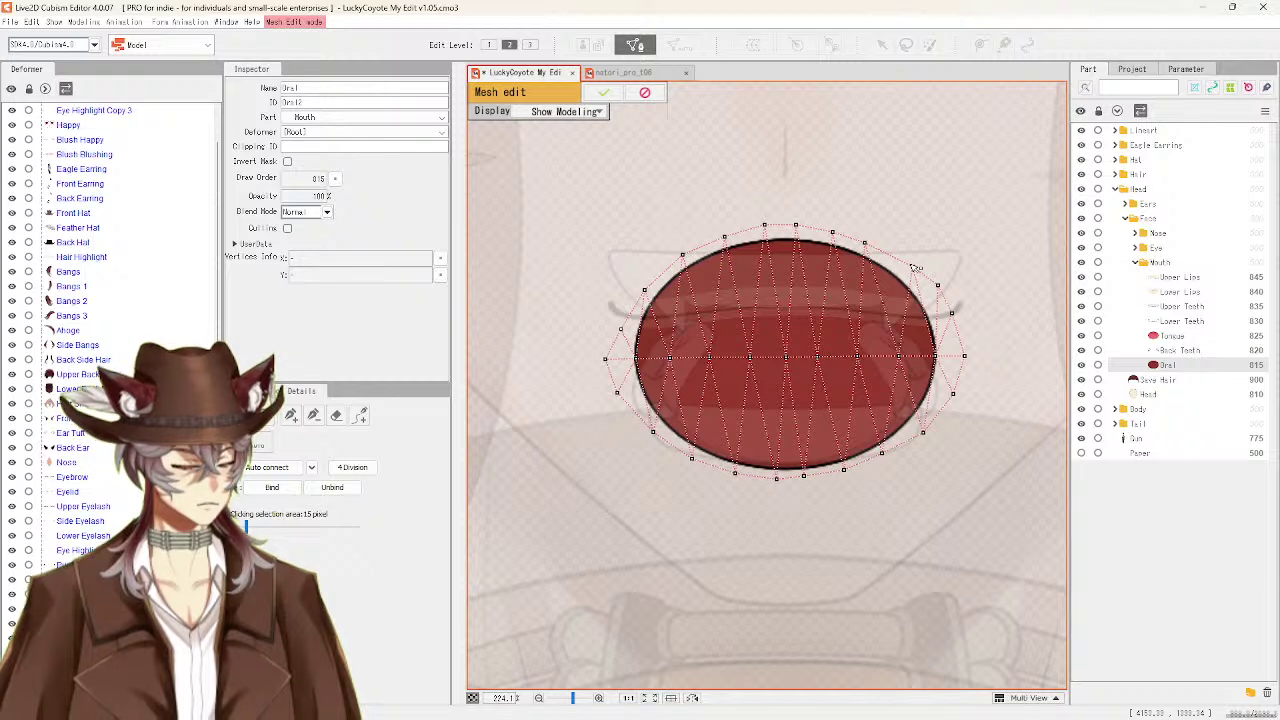
click(913, 268)
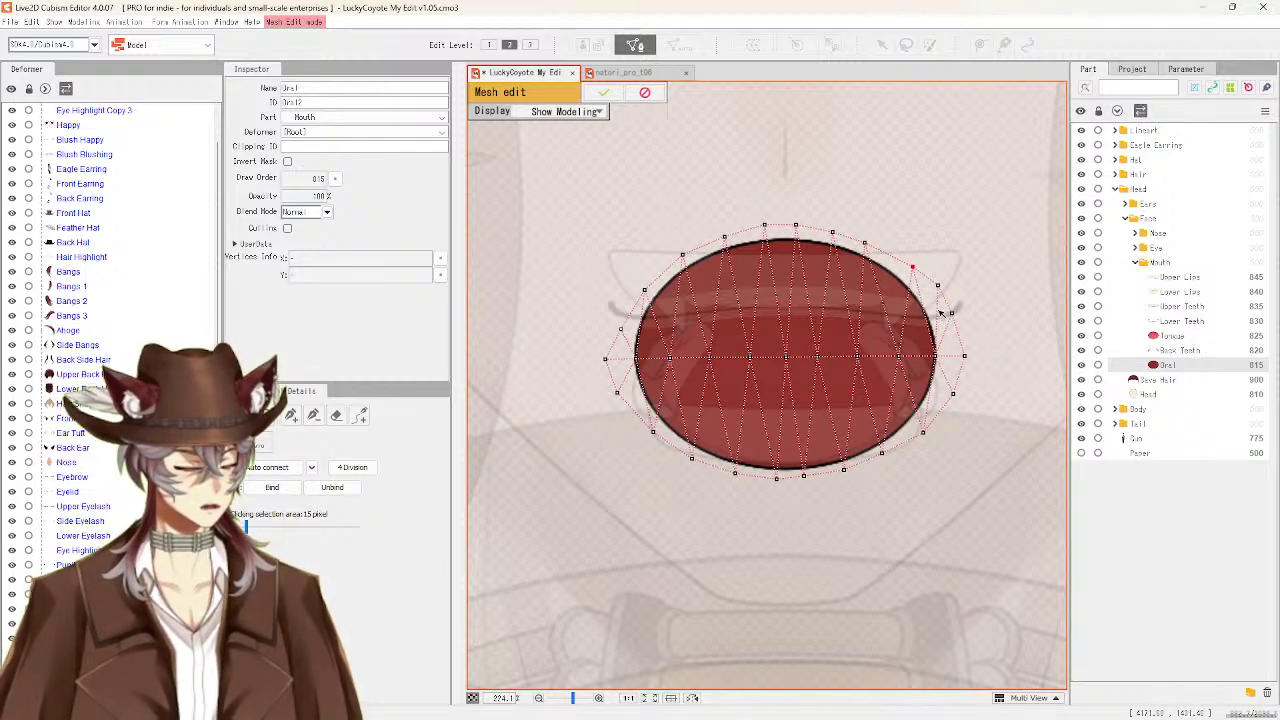
click(872, 247)
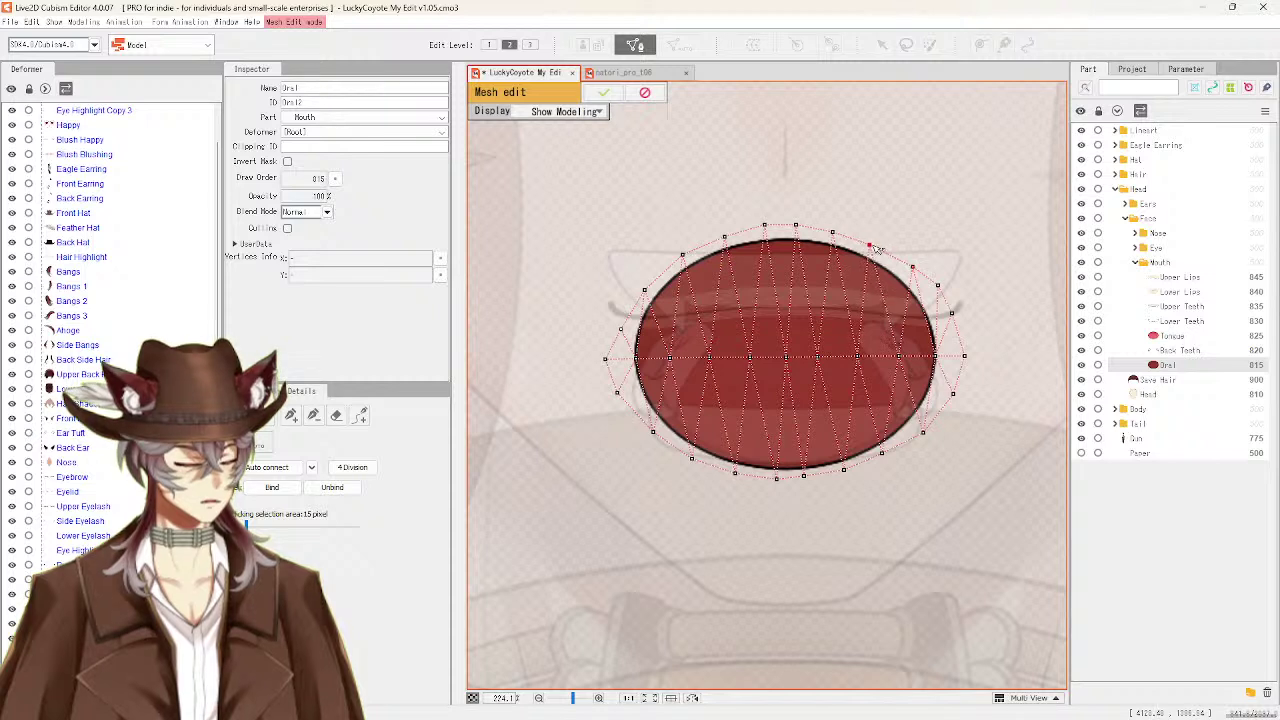
click(313, 417)
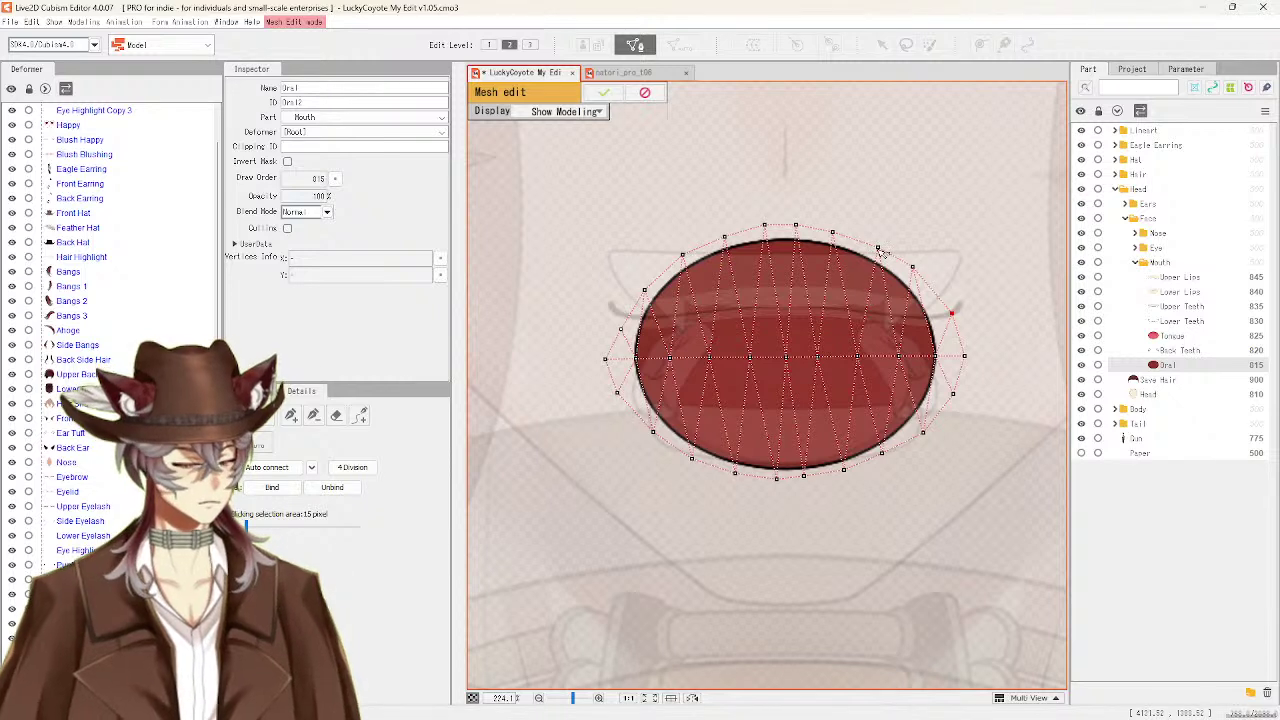
Nudge the Oral's outline vertices at the top, bottom, lower right and left, and adjust the middle row to balance both sides
click(764, 227)
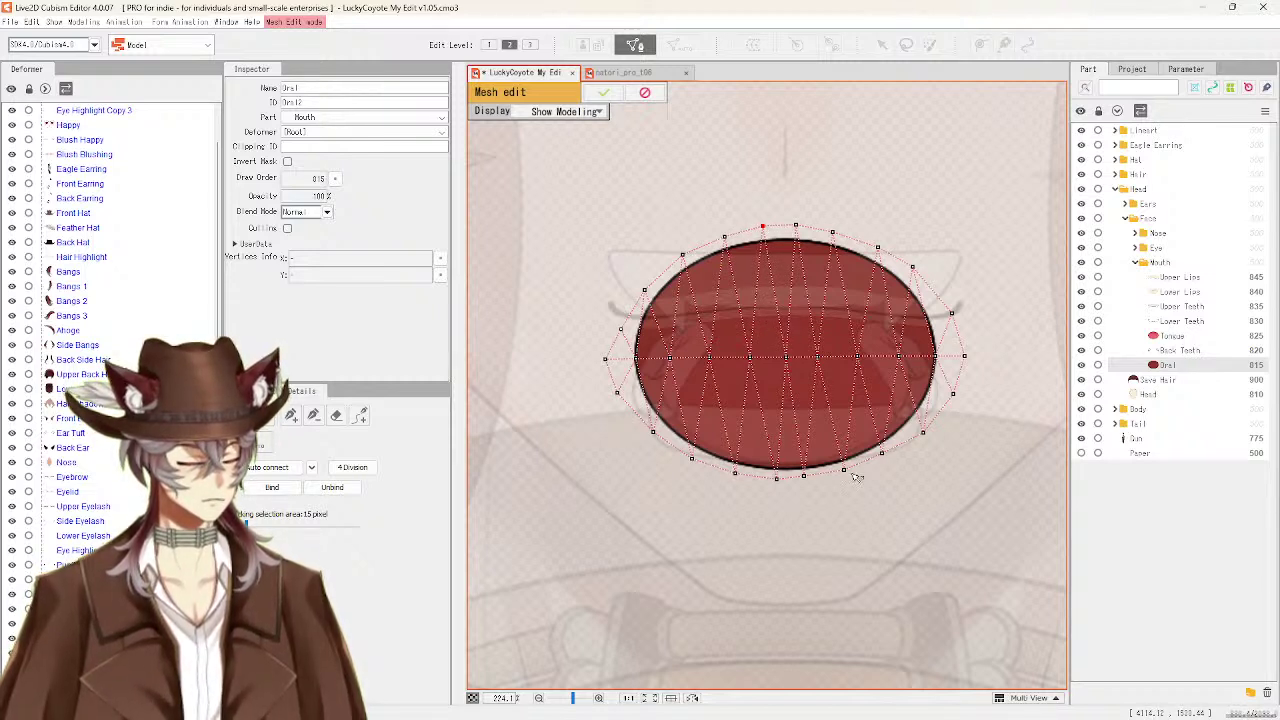
click(810, 479)
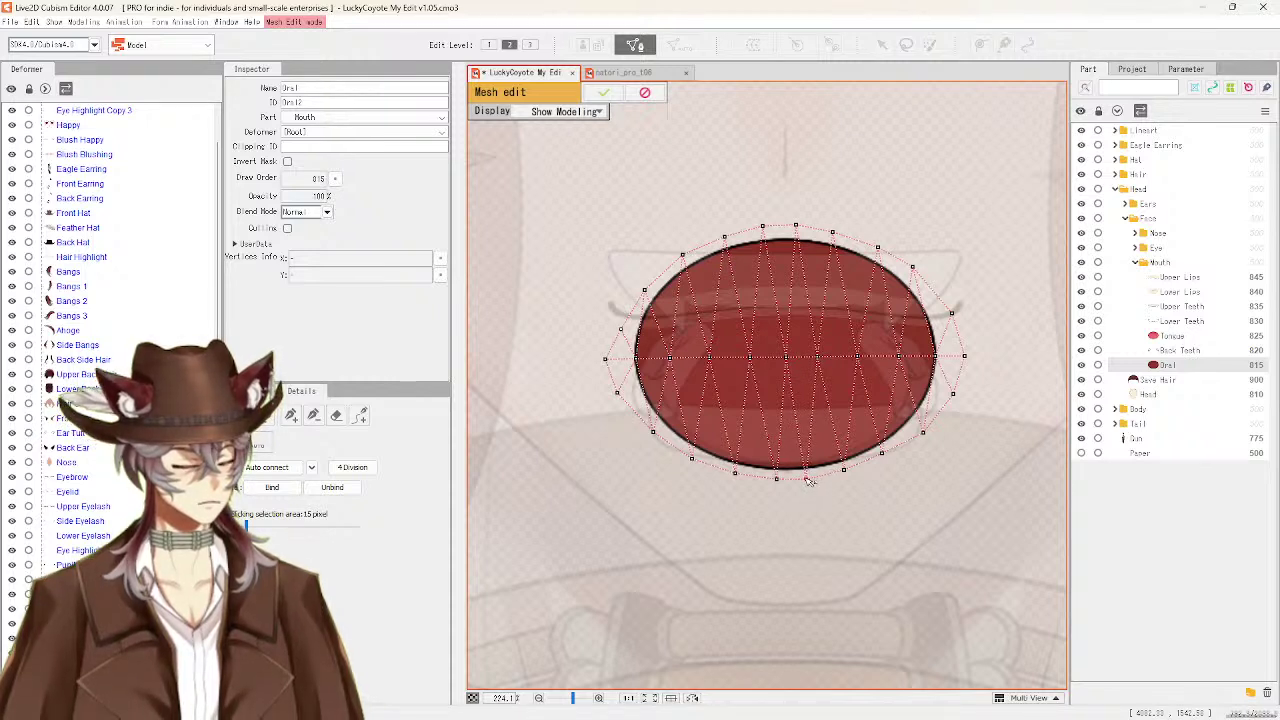
click(924, 432)
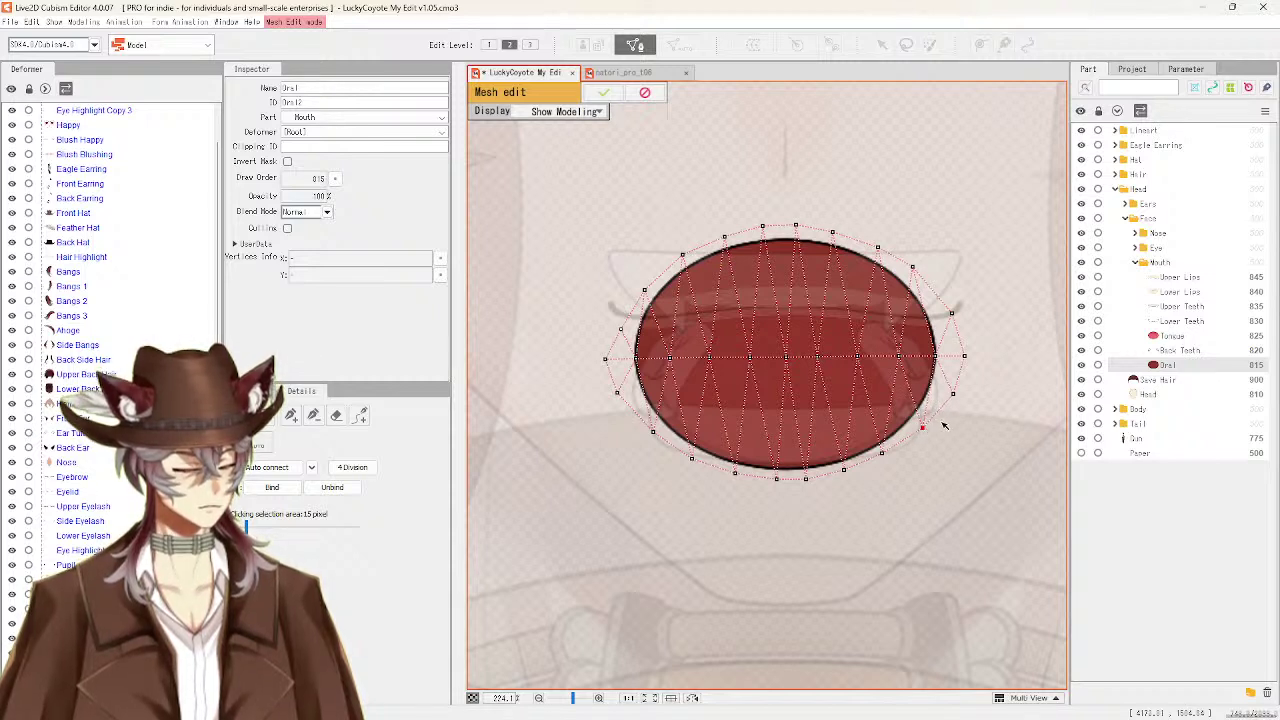
click(778, 481)
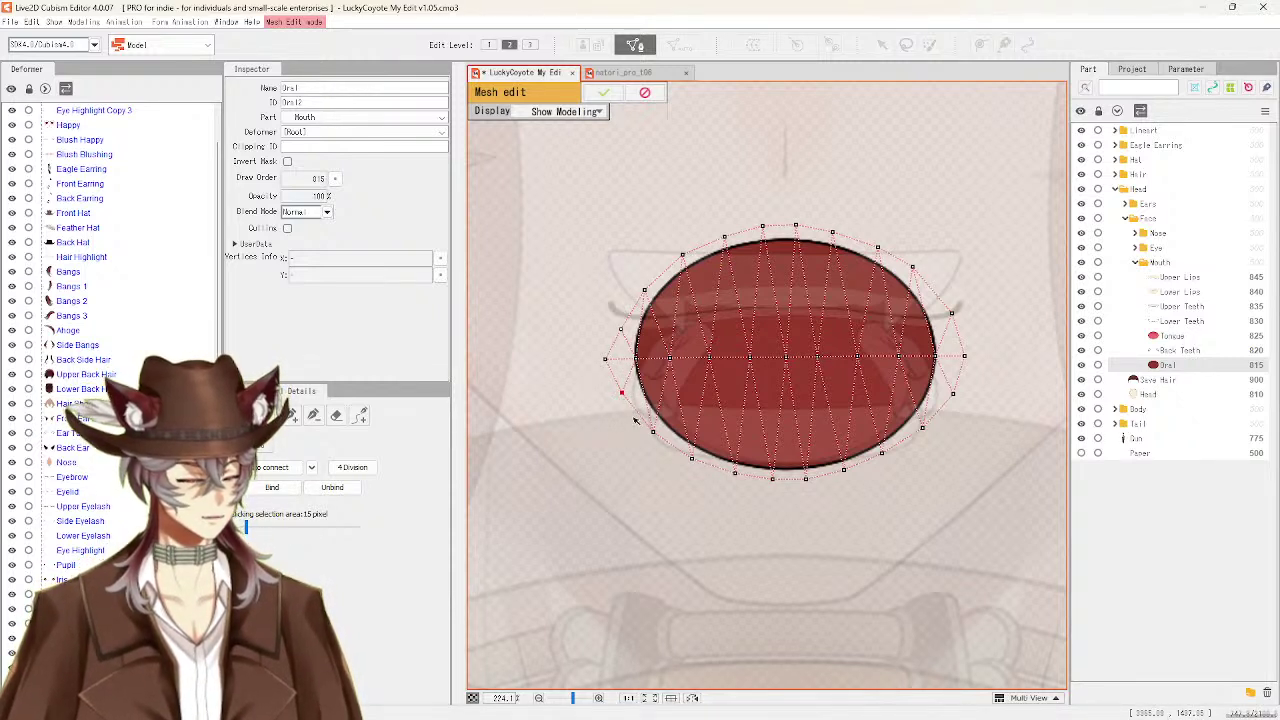
click(648, 291)
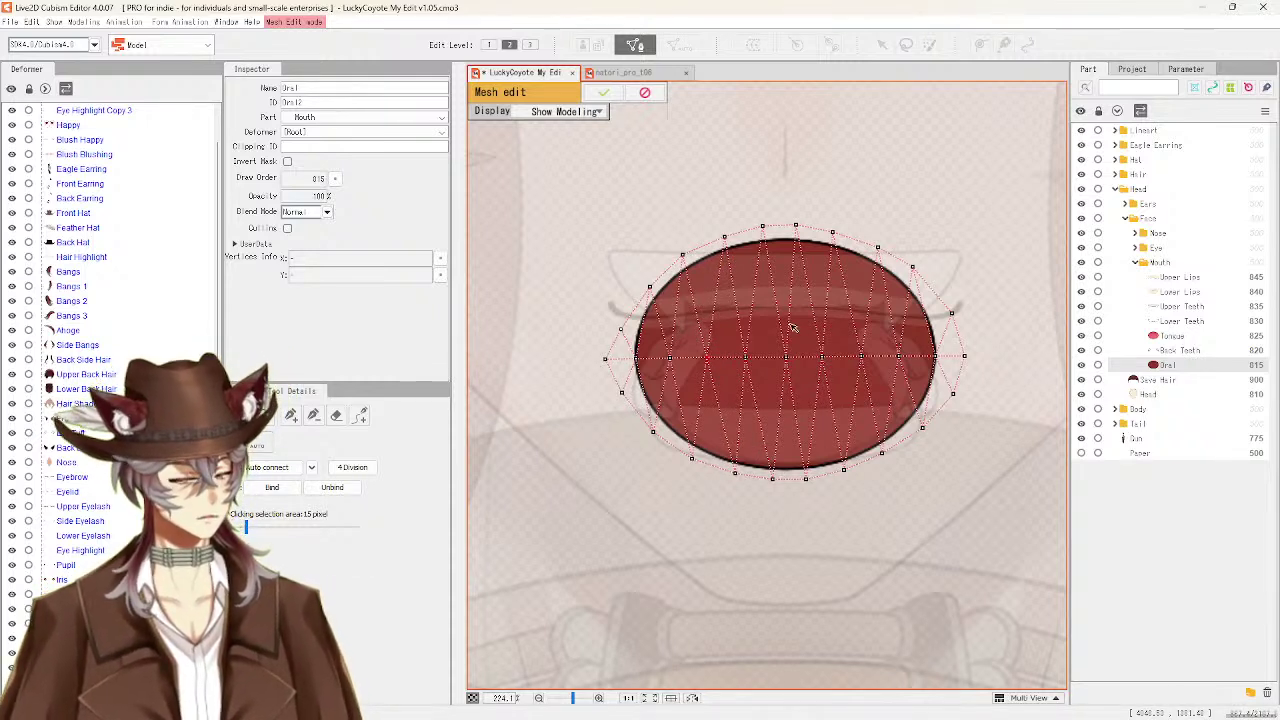
Even out the Oral's outline vertices around its top and bottom centre, and apply the mesh edit
click(761, 229)
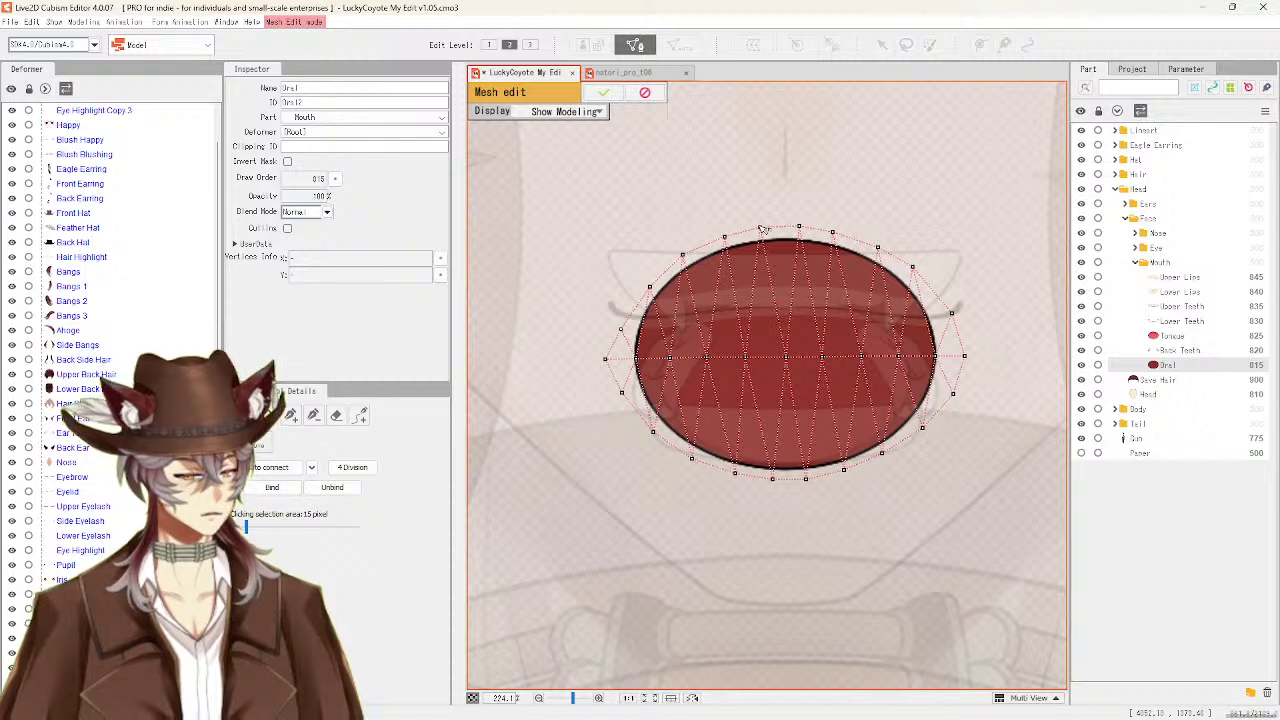
click(773, 481)
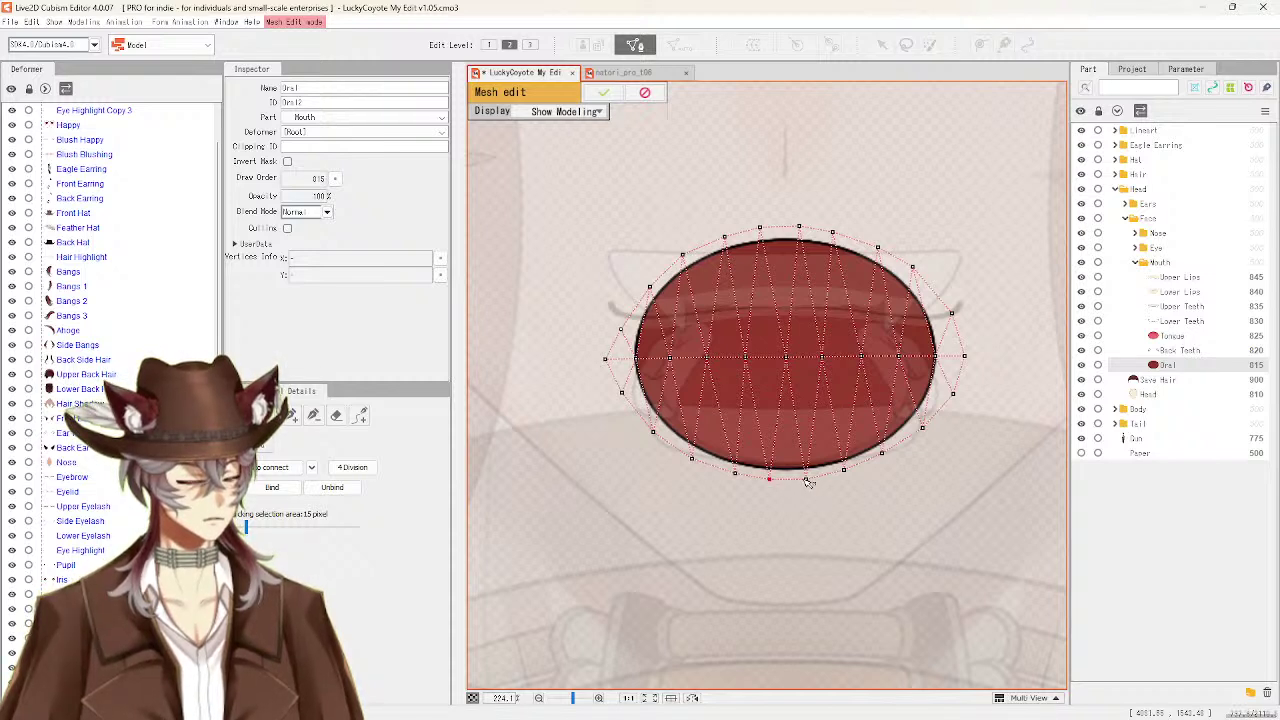
click(810, 480)
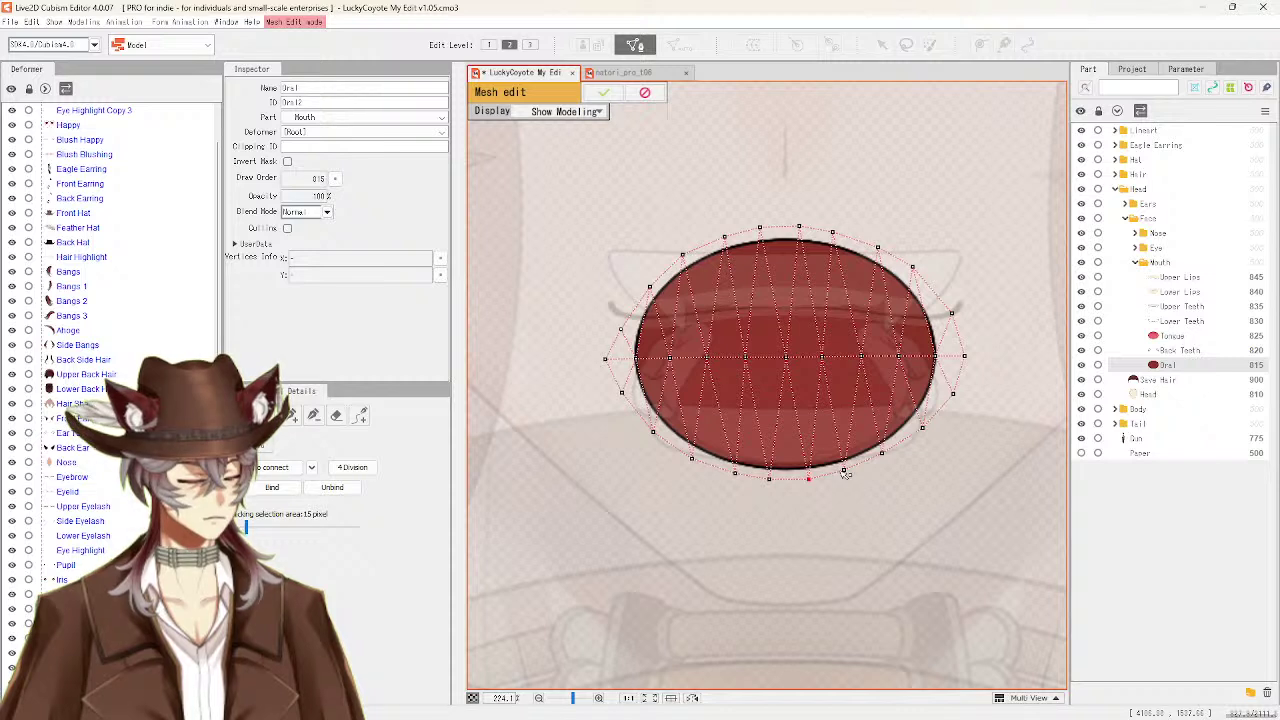
click(847, 468)
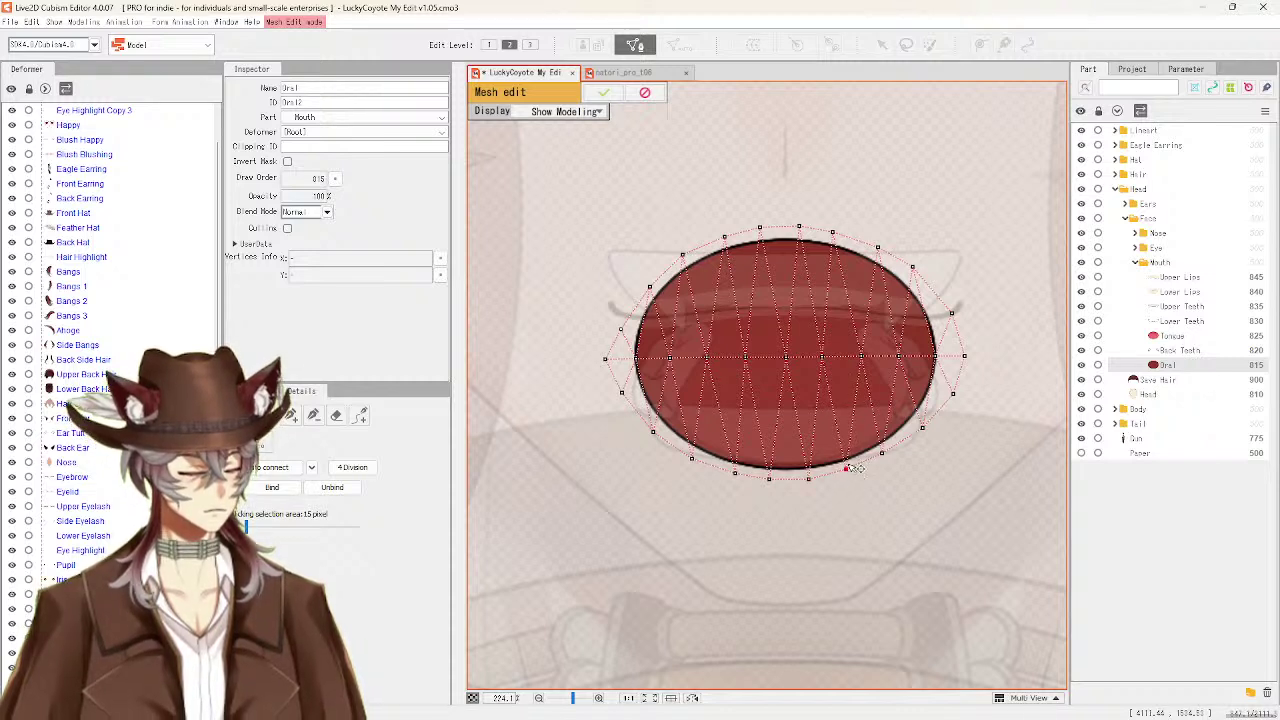
click(838, 235)
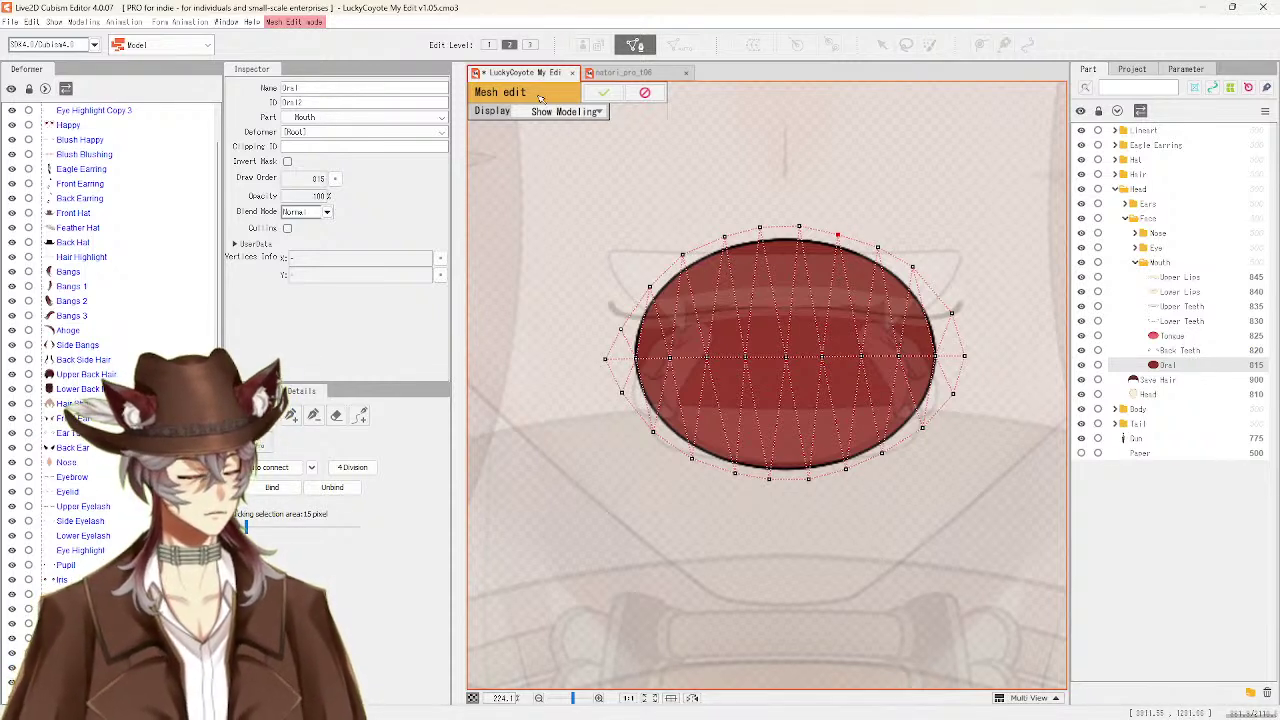
click(606, 96)
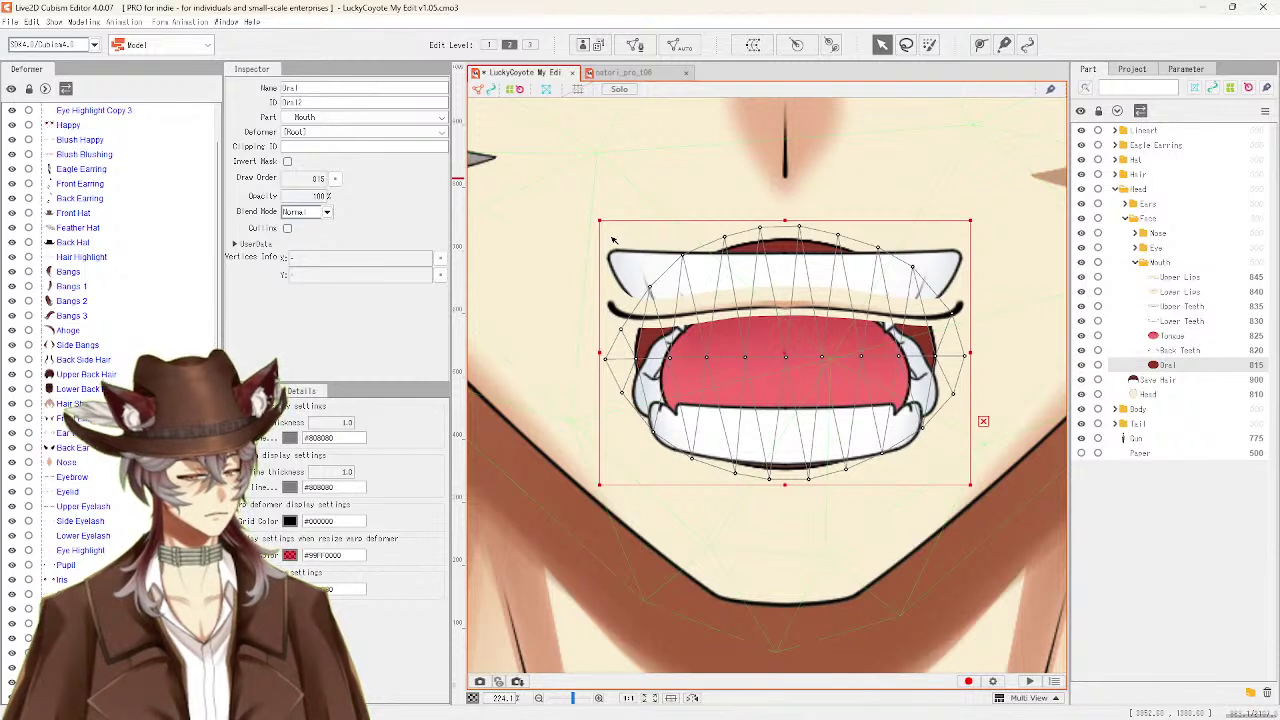
Examine the Upper Lips and Lower Lips meshes in the Mouth folder
click(1137, 263)
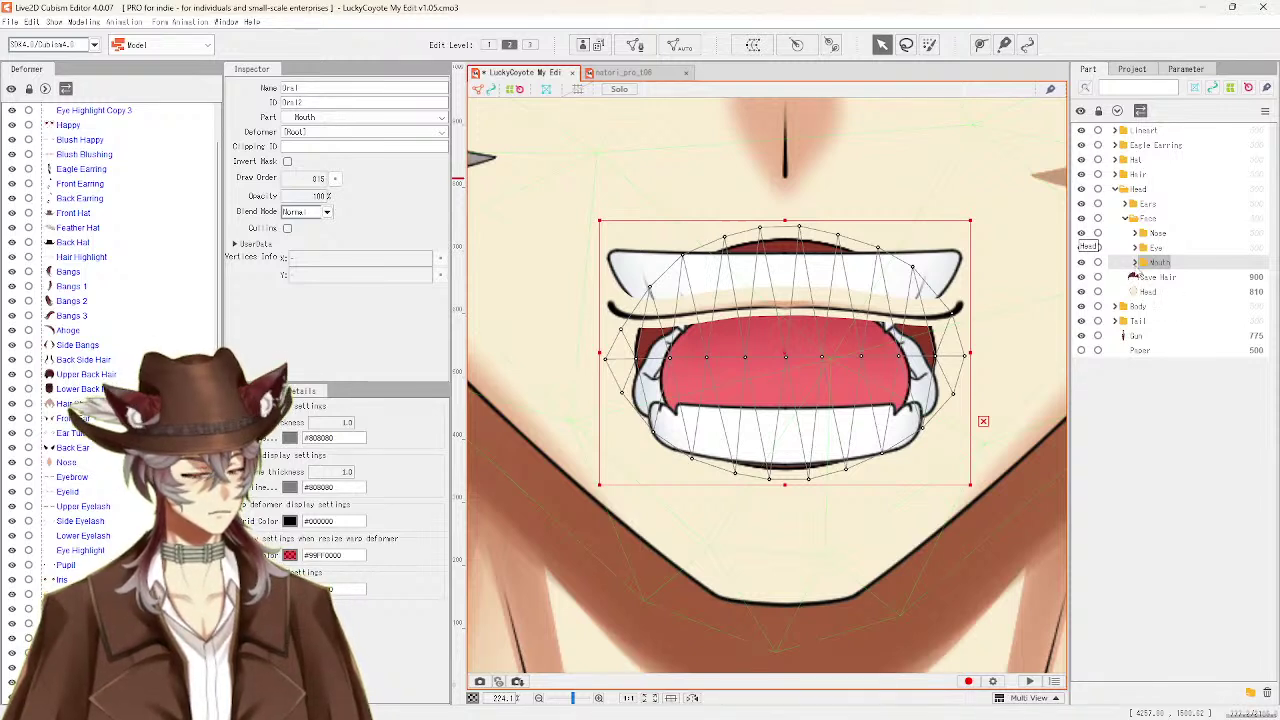
click(1137, 263)
click(1137, 263)
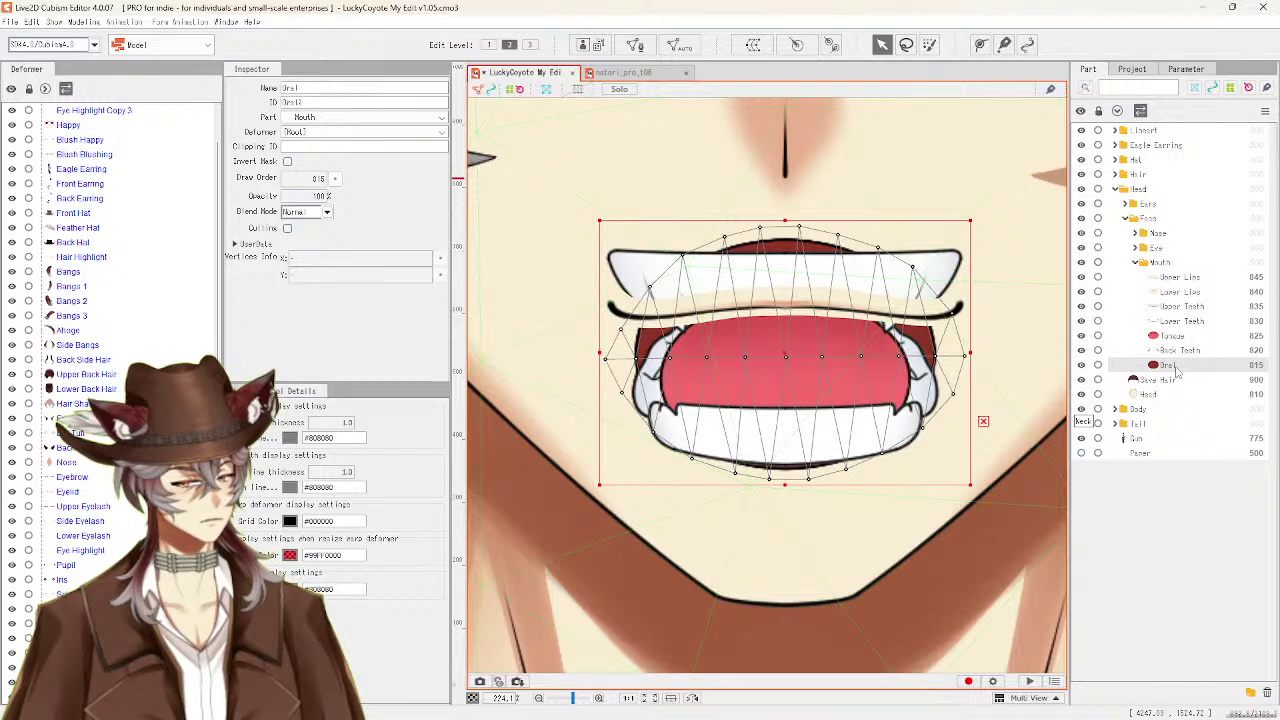
click(1186, 277)
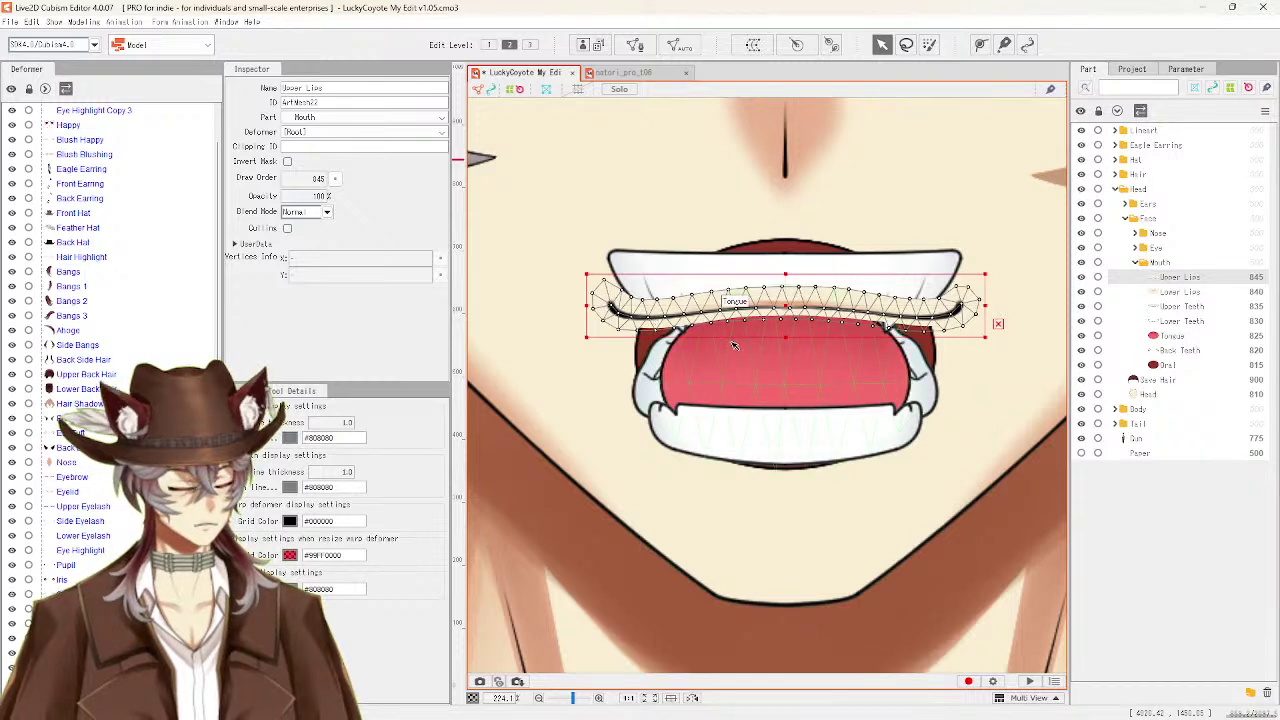
click(1188, 292)
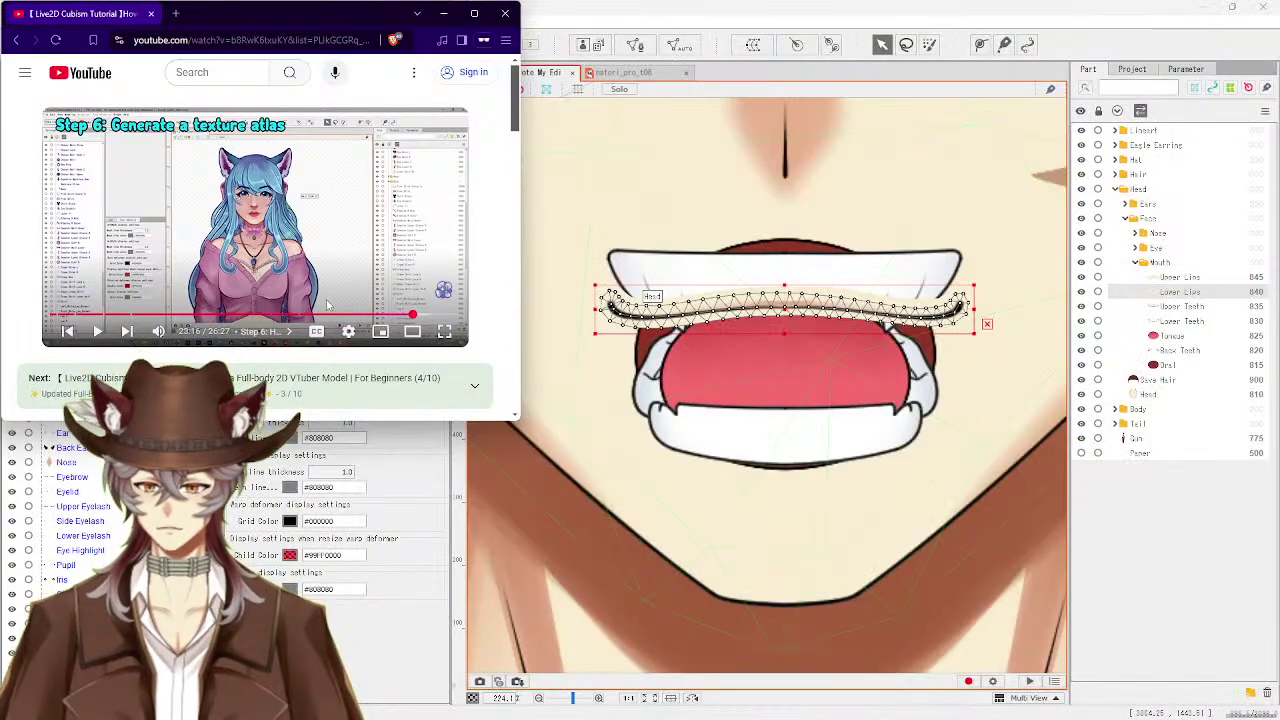
Switch to the YouTube Live2D tutorial in the browser and replay its section on adding meshes to the lips
click(310, 229)
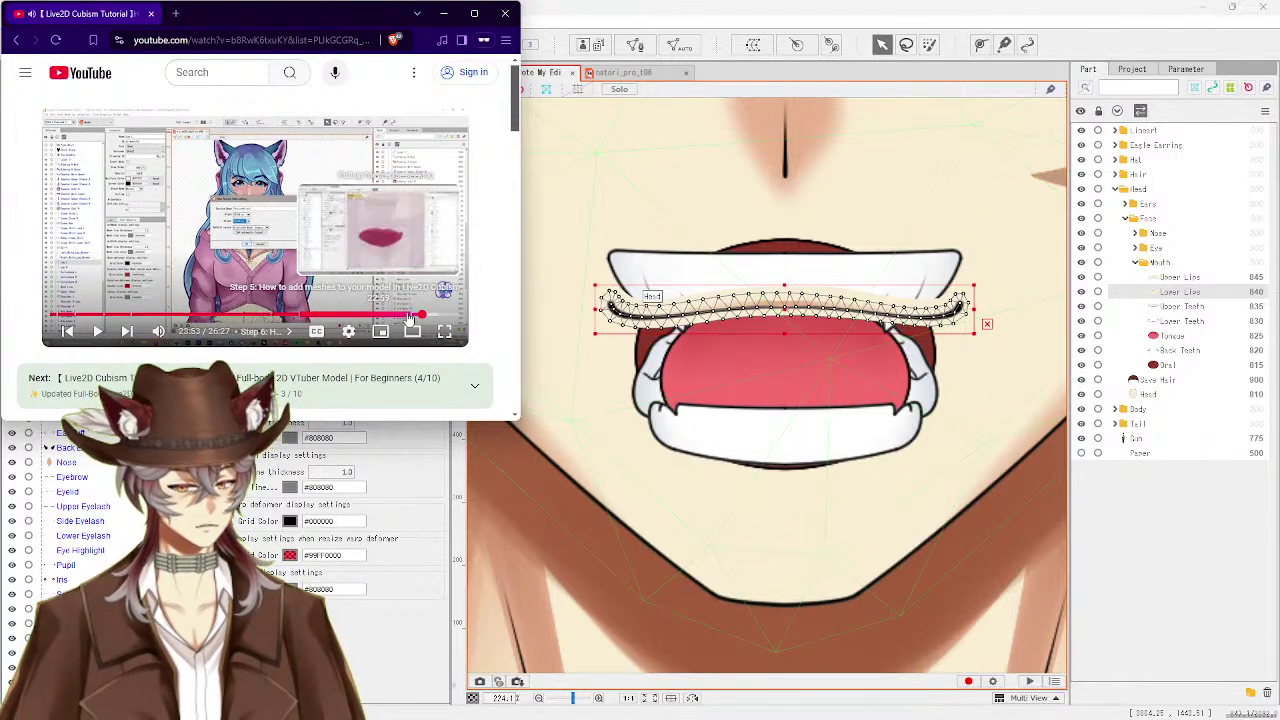
click(408, 316)
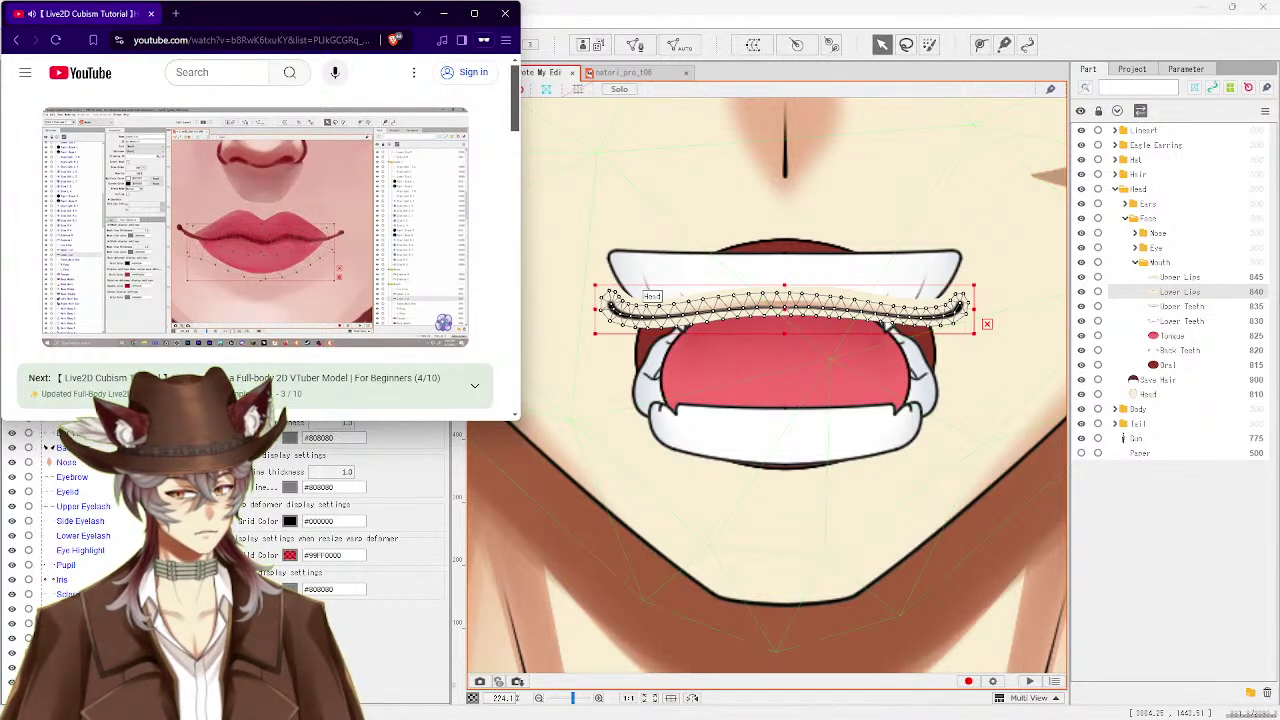
Watch the tutorial's ending of the lip section, collapse the Mouth folder and expand the Eye folder
mouse_move(352, 268)
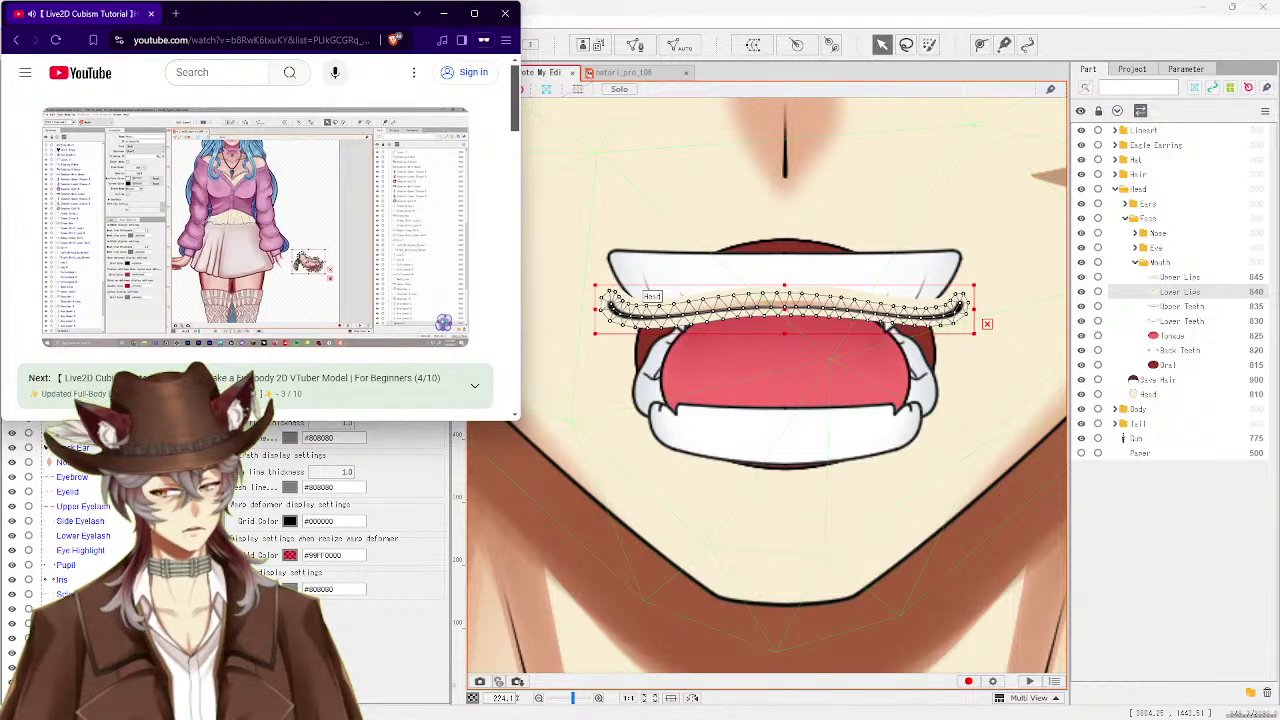
mouse_move(410, 310)
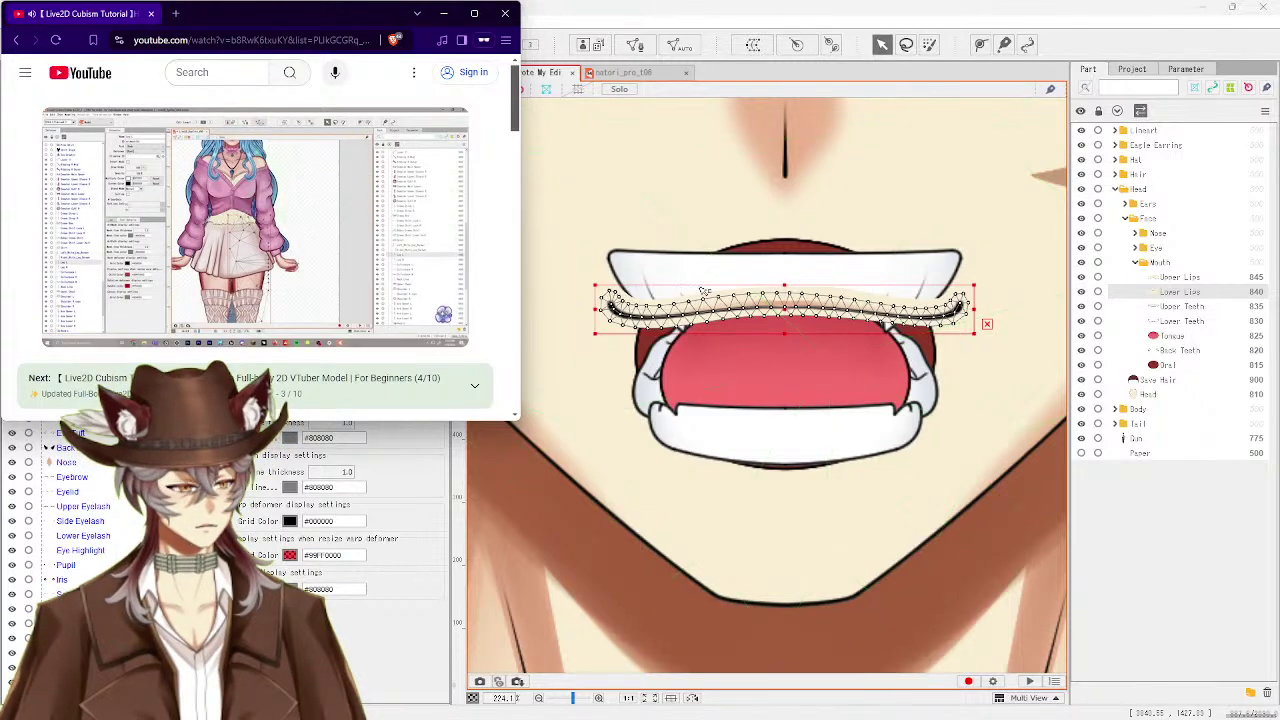
click(1136, 263)
click(1136, 263)
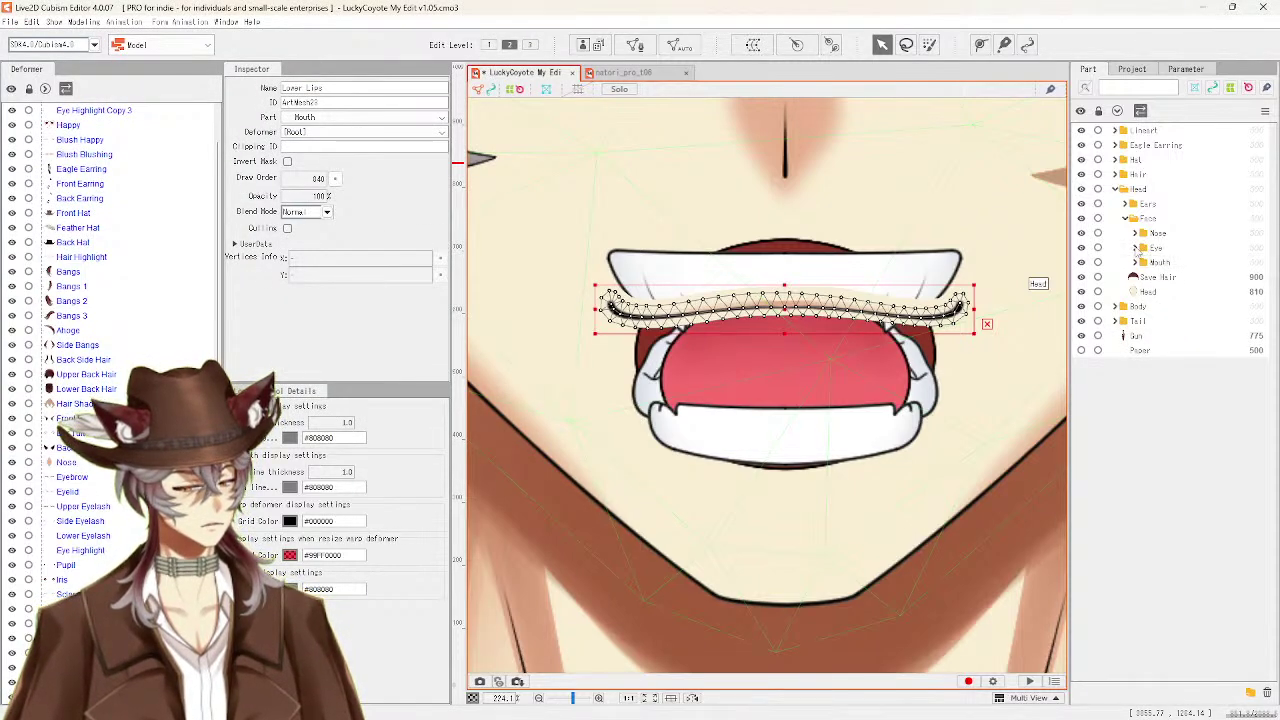
click(1136, 248)
click(1136, 248)
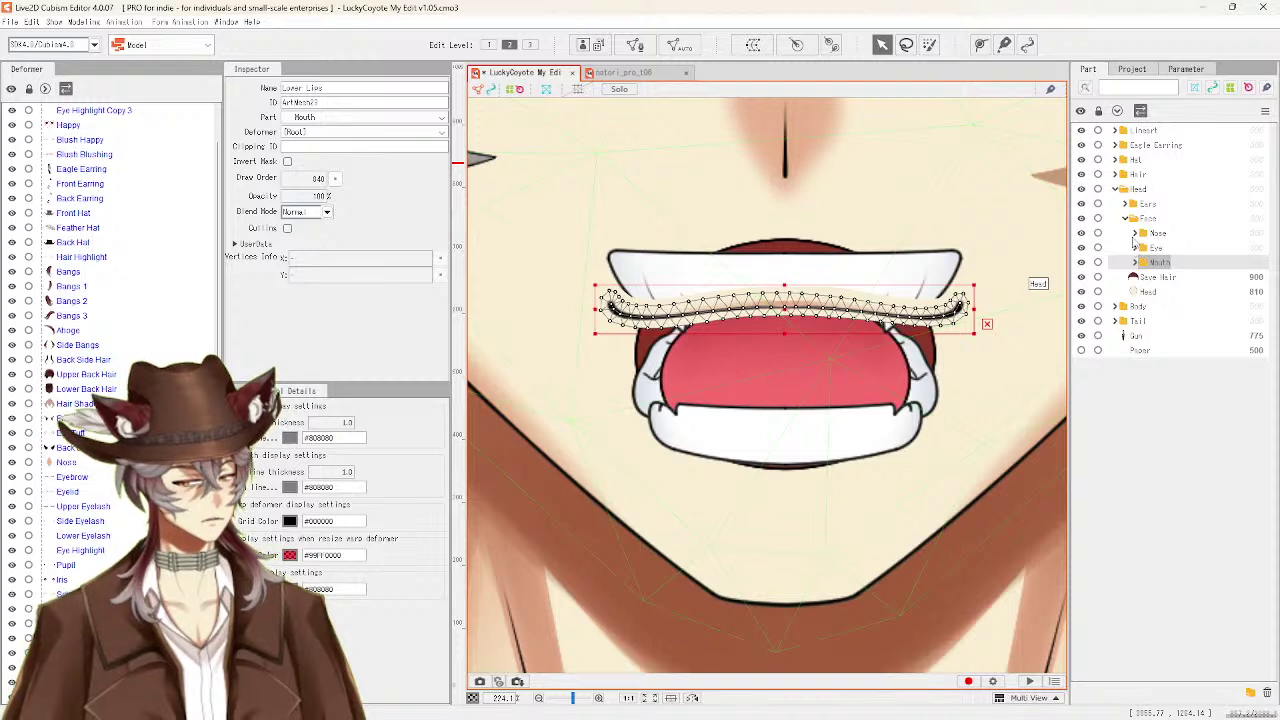
click(1136, 248)
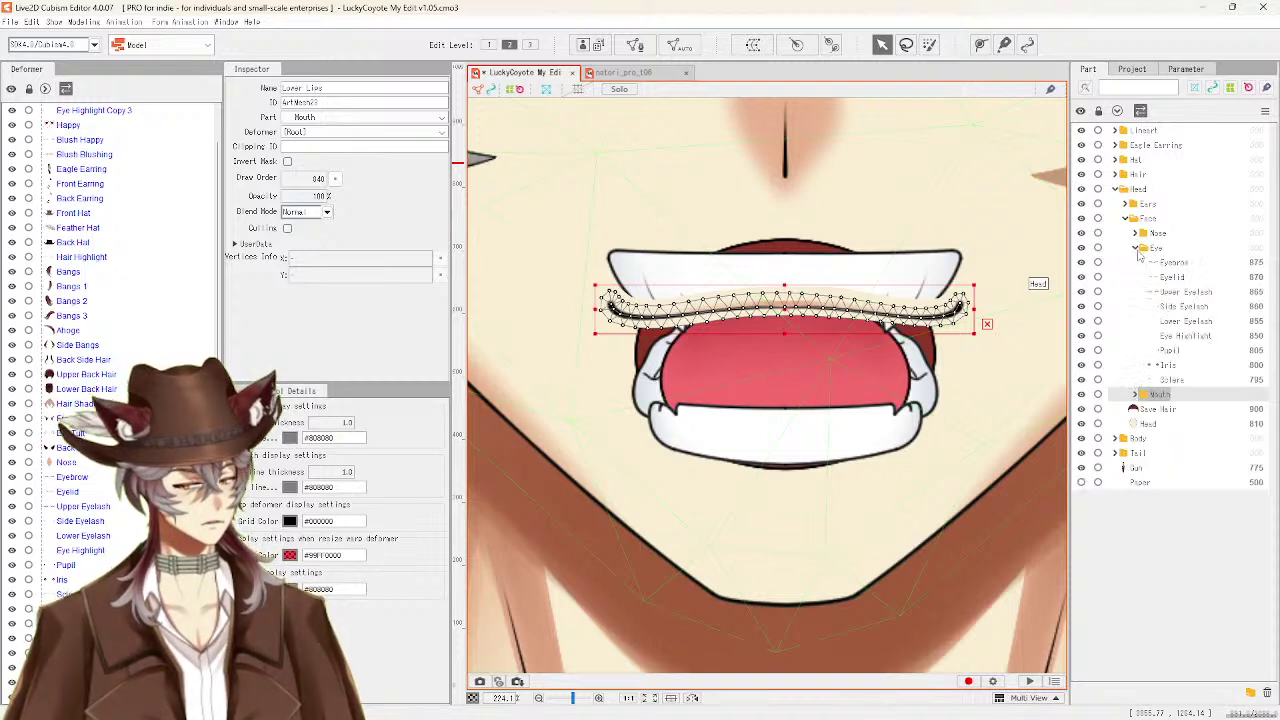
Switch to the YouTube tutorial in the browser and replay its section on creating a texture atlas
key(ctrl+0)
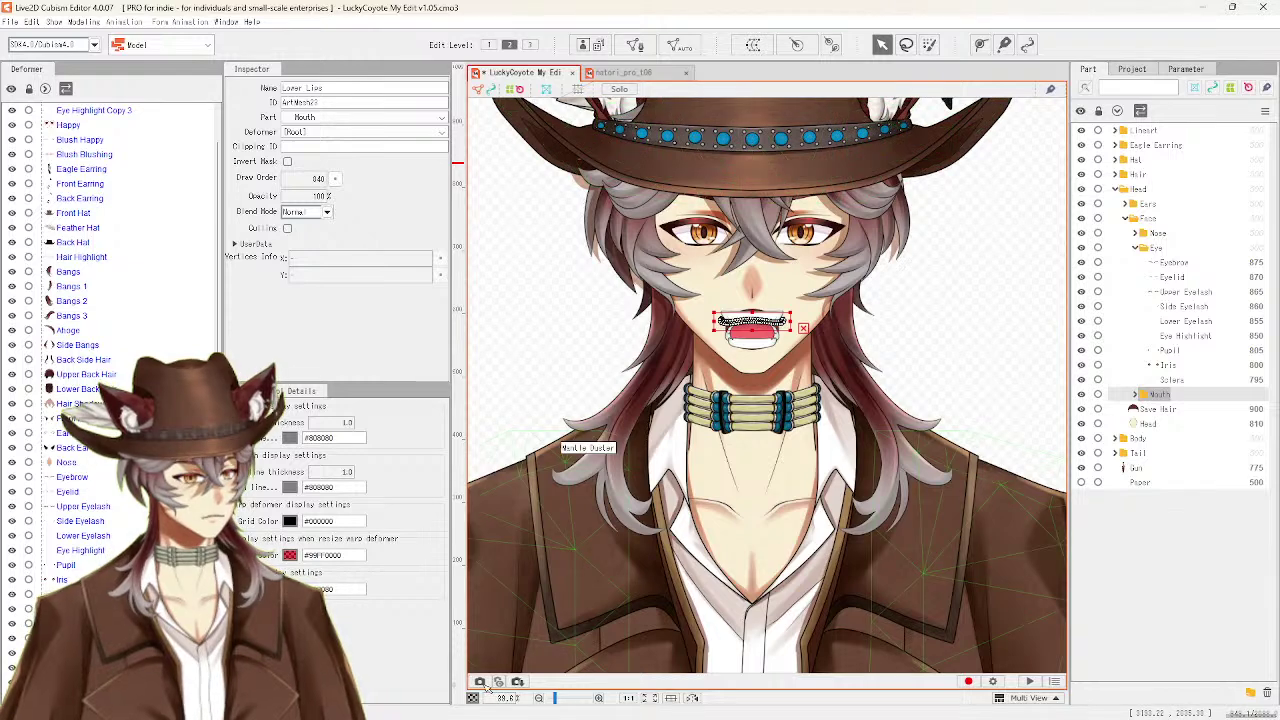
mouse_move(480, 716)
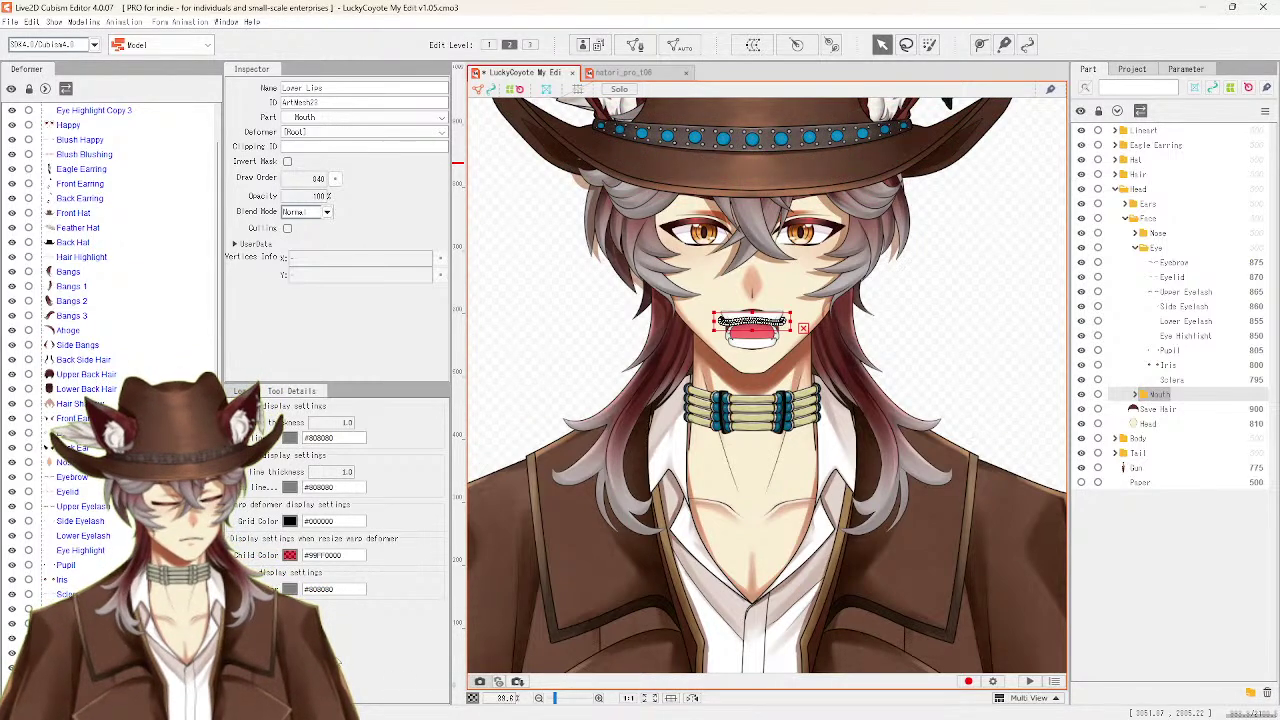
mouse_move(358, 705)
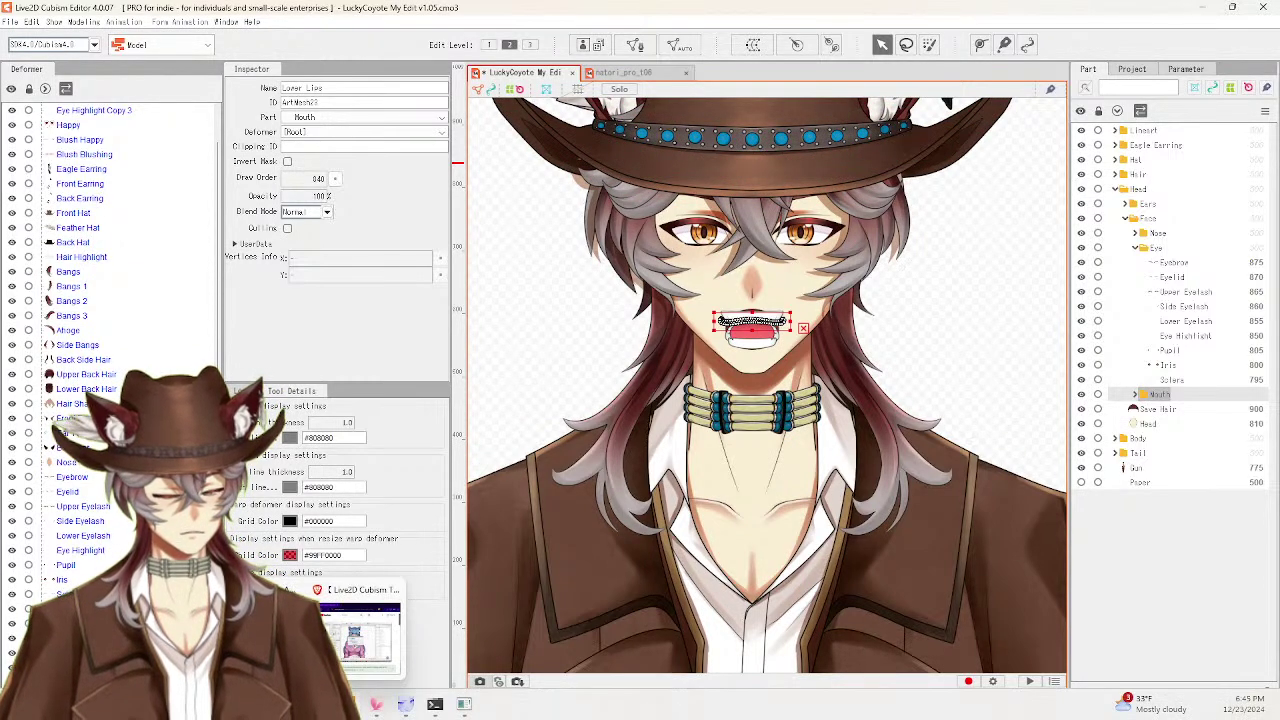
click(323, 598)
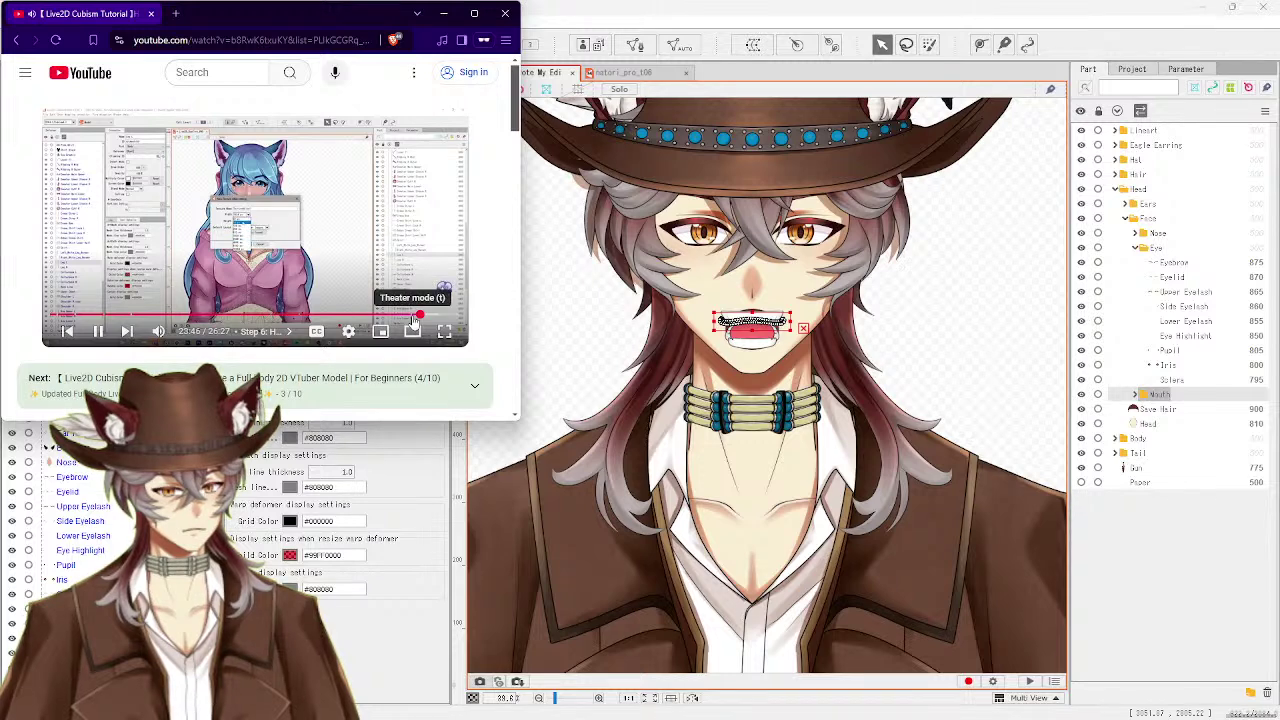
click(418, 316)
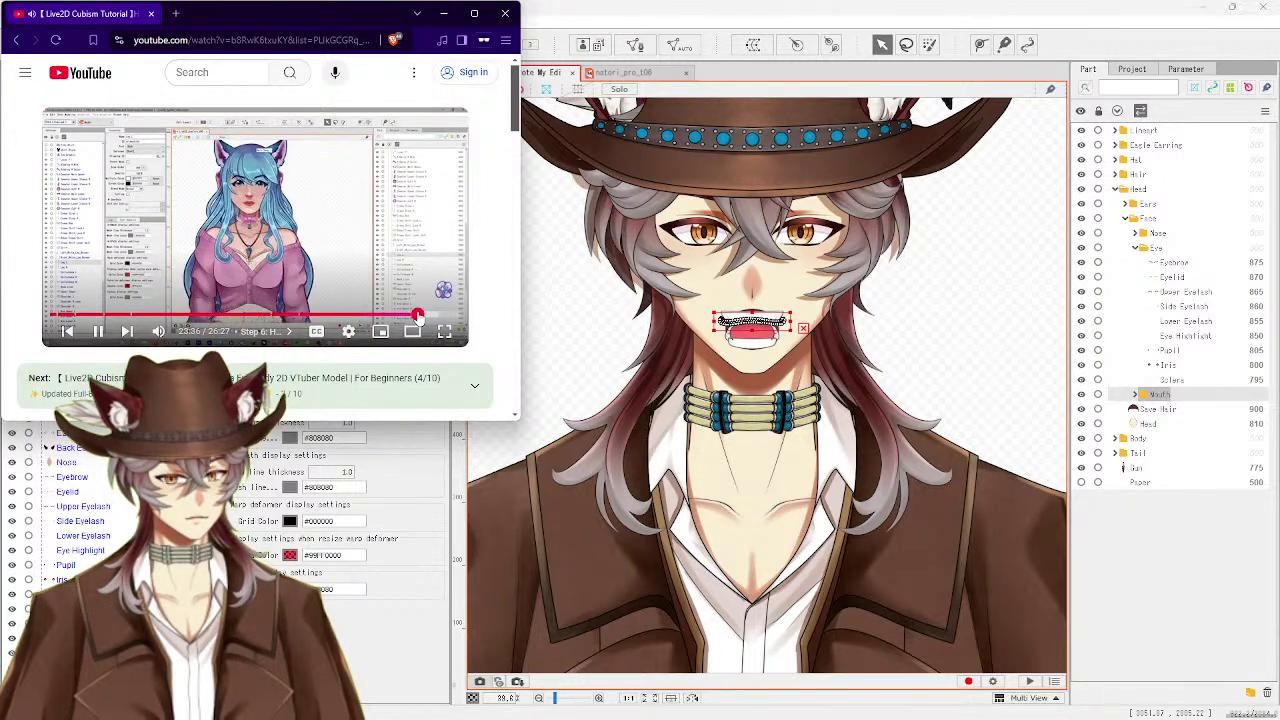
Start a new texture atlas in Live2D and check its size settings against the tutorial, pausing the video
click(590, 47)
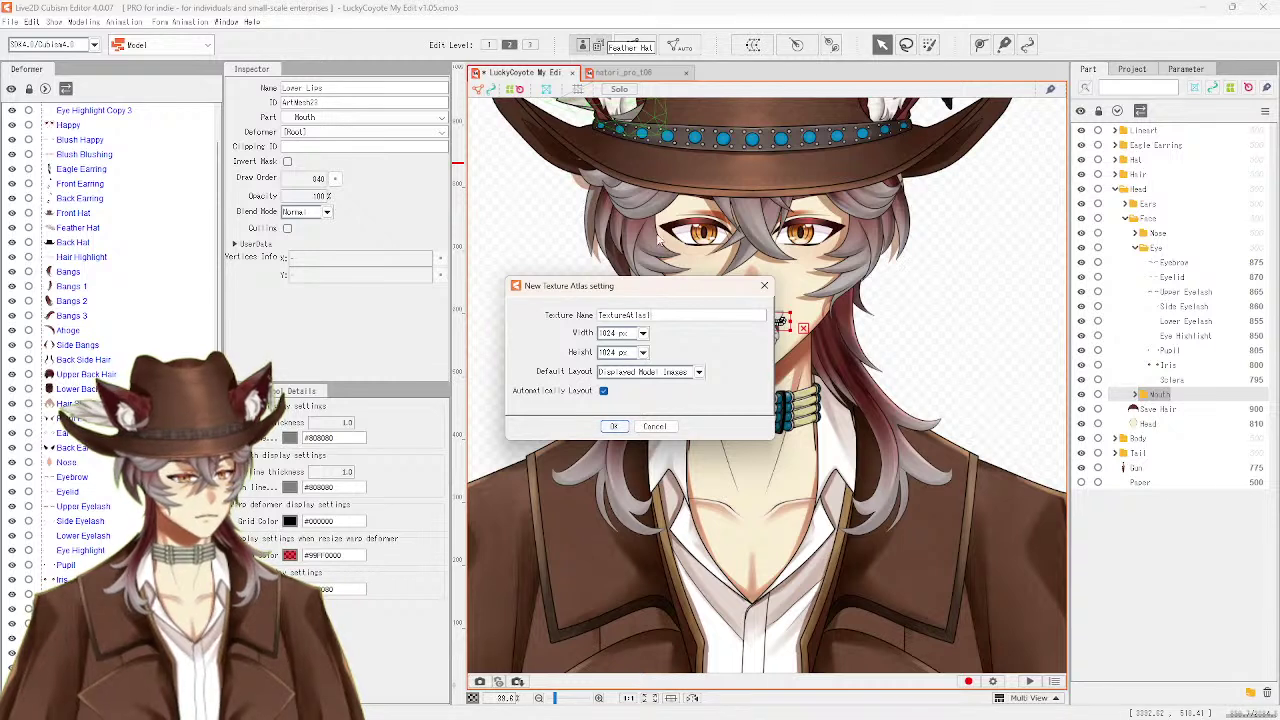
mouse_move(405, 704)
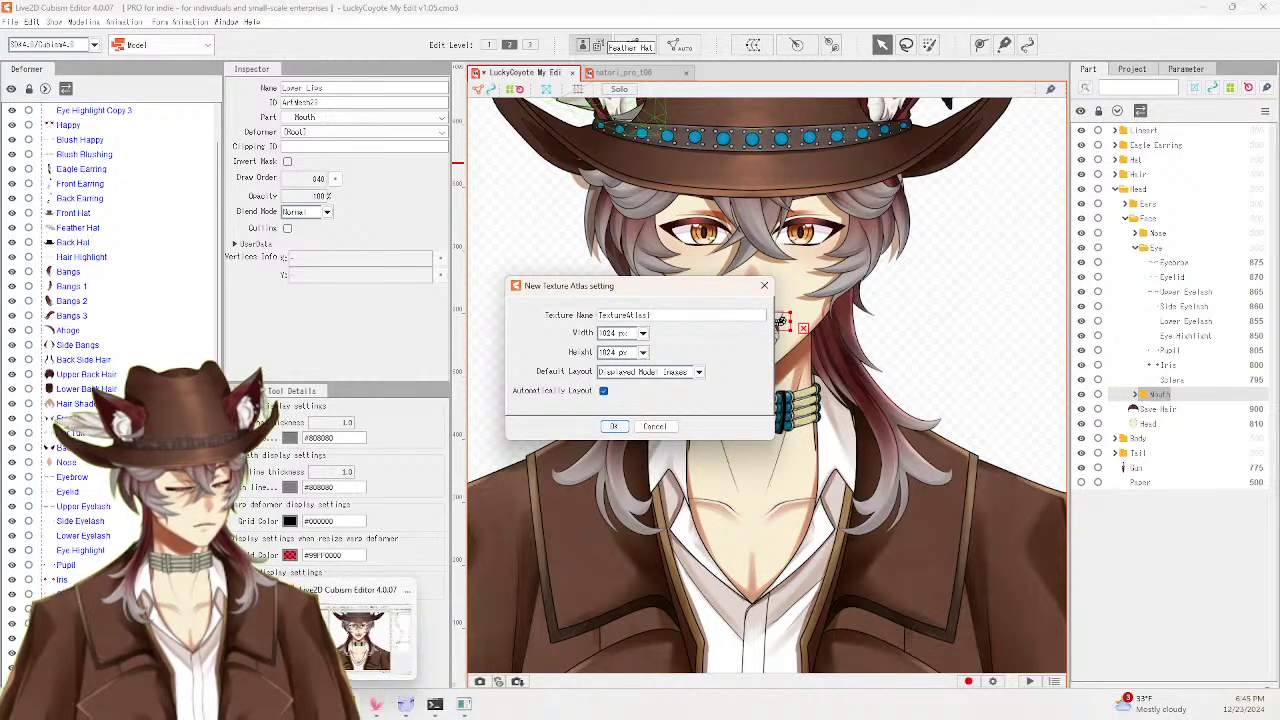
click(343, 597)
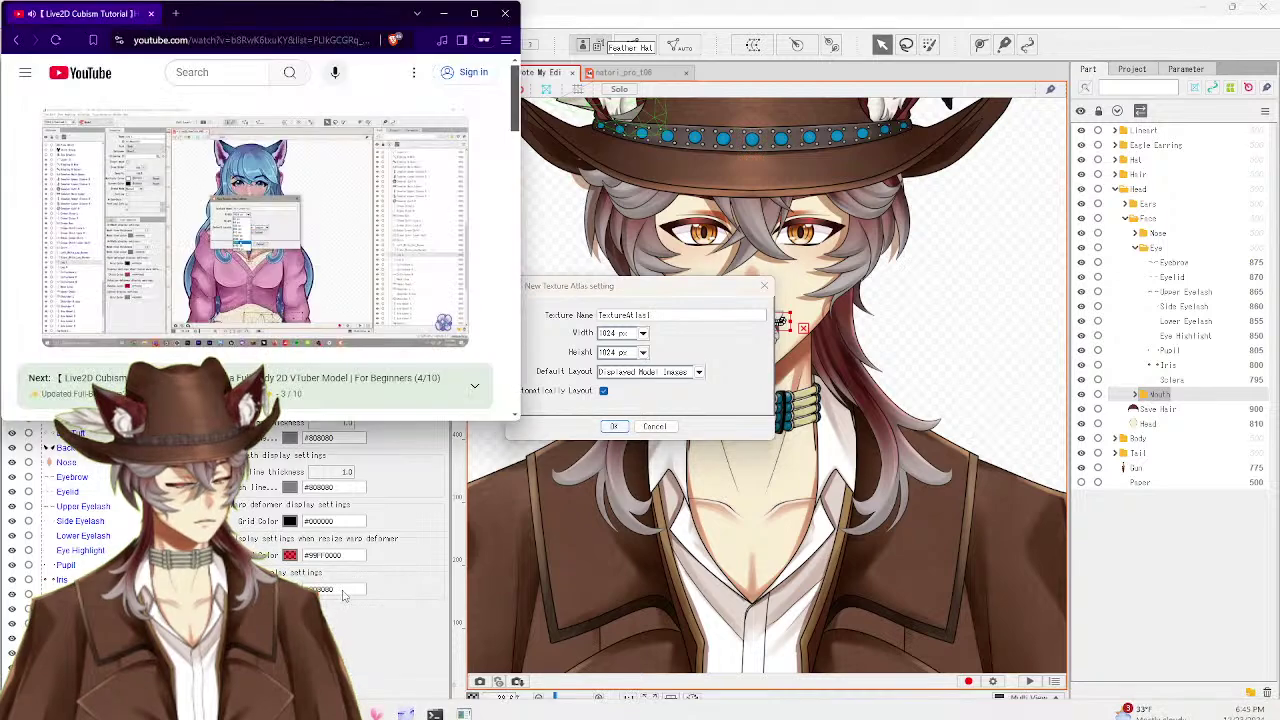
click(284, 278)
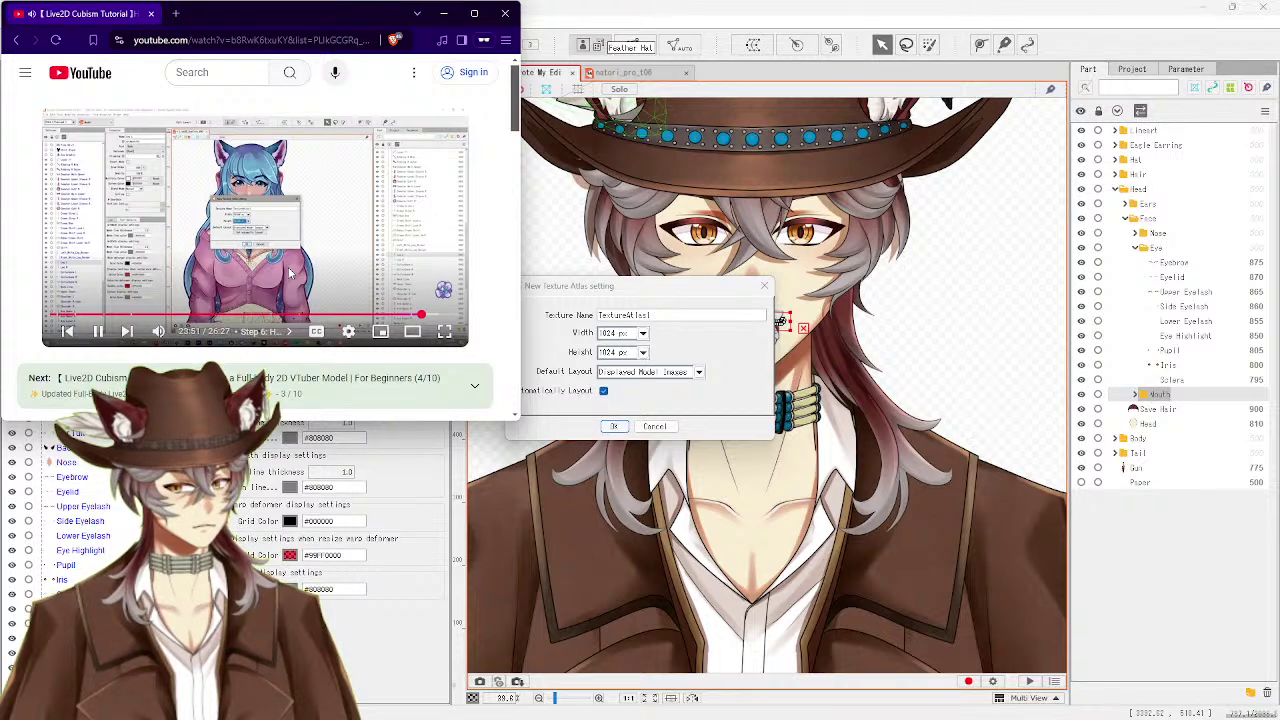
click(288, 267)
Set the texture atlas width and height to 16384 px, compare with the tutorial and create the atlas
click(643, 333)
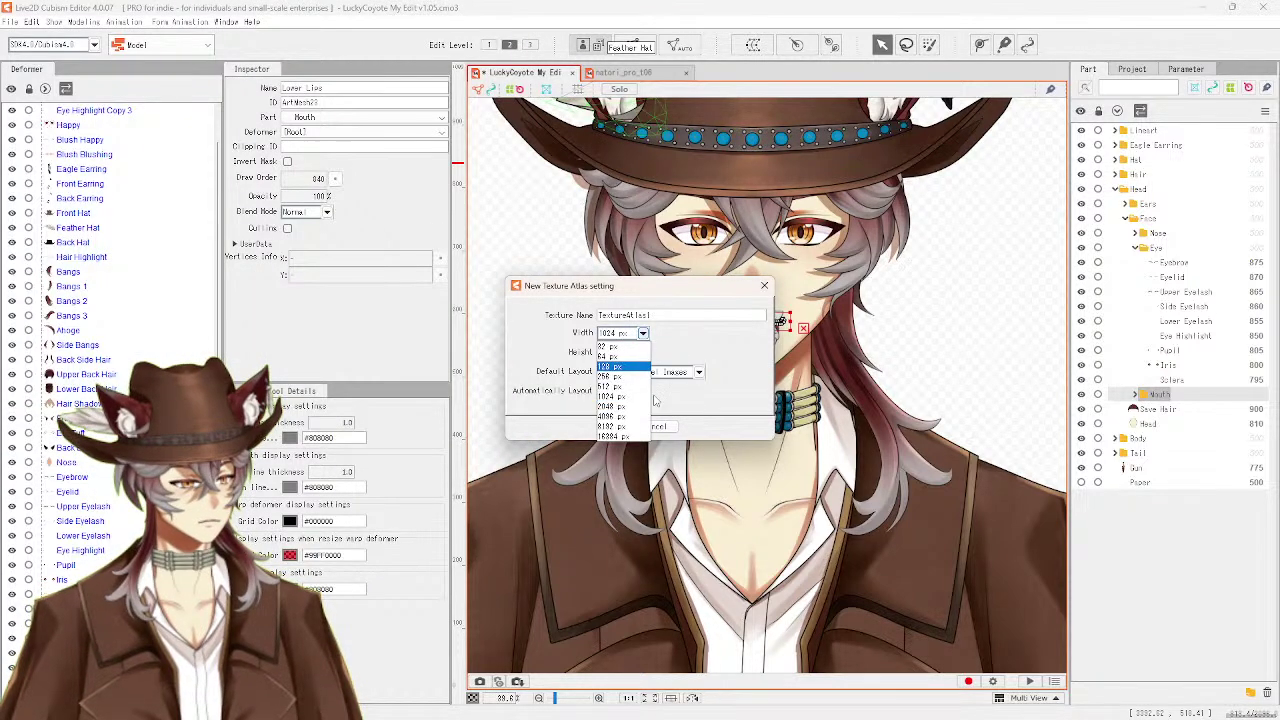
click(622, 437)
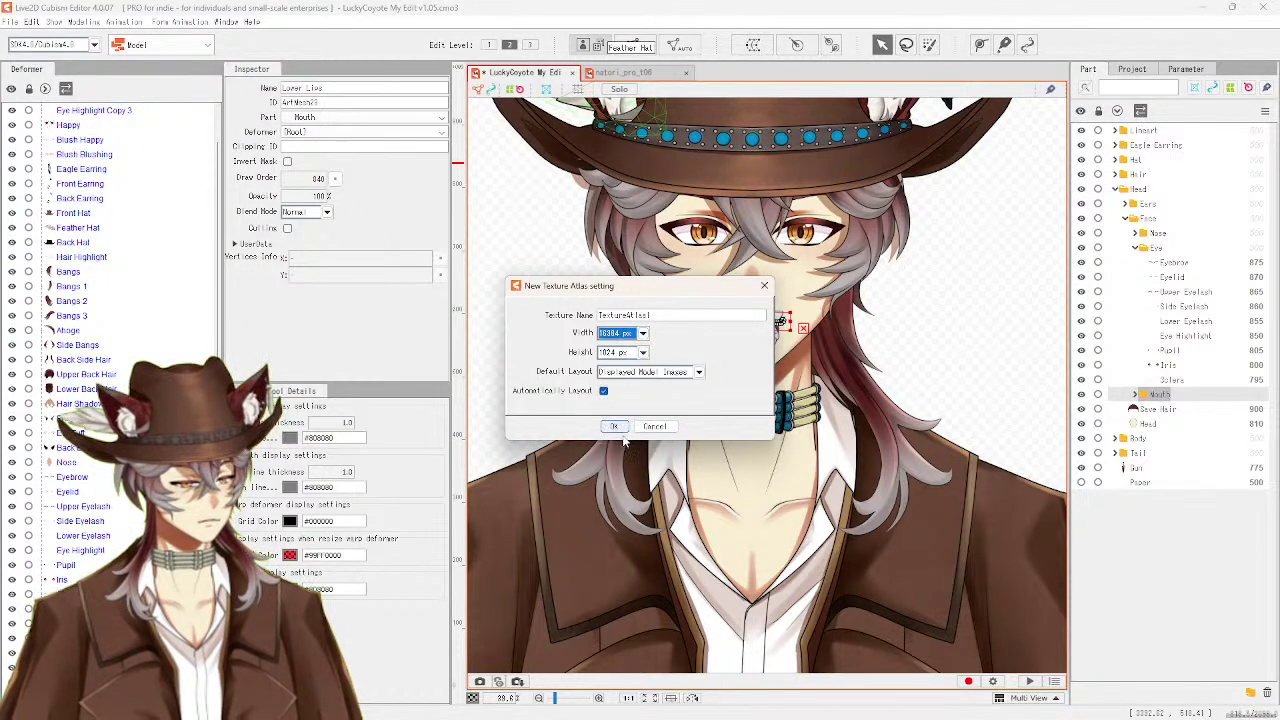
click(643, 352)
click(637, 457)
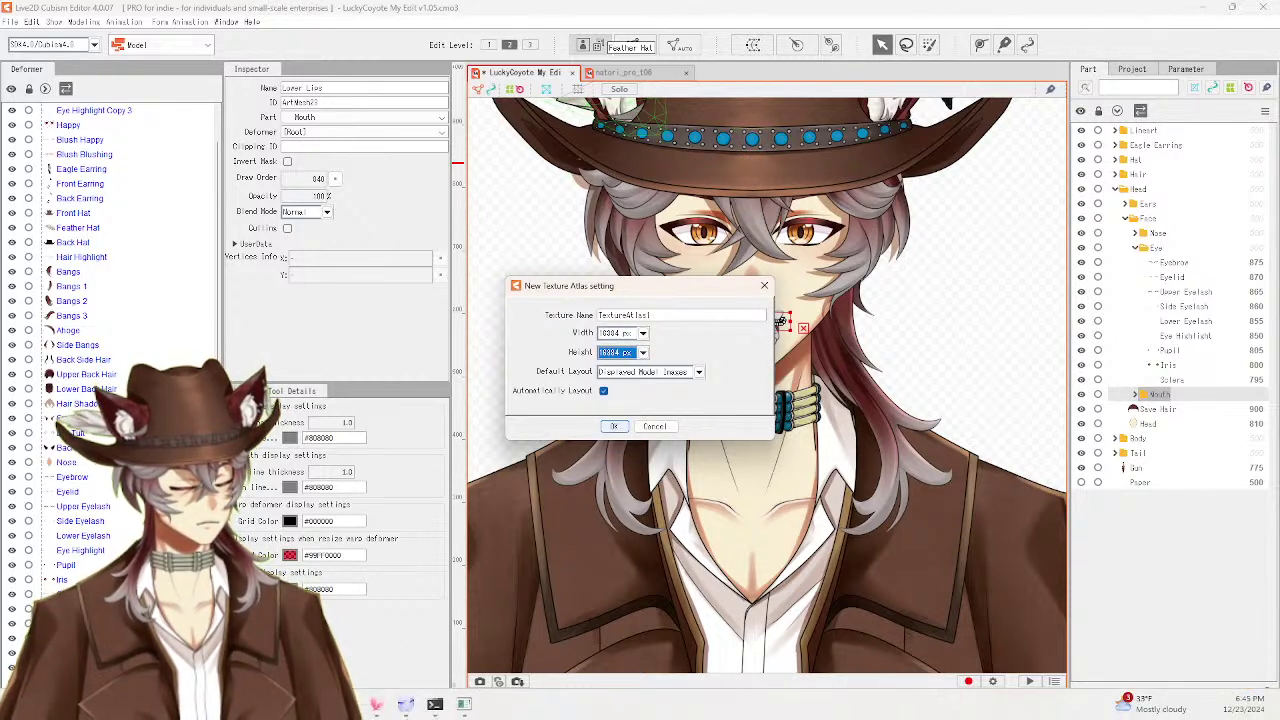
mouse_move(375, 704)
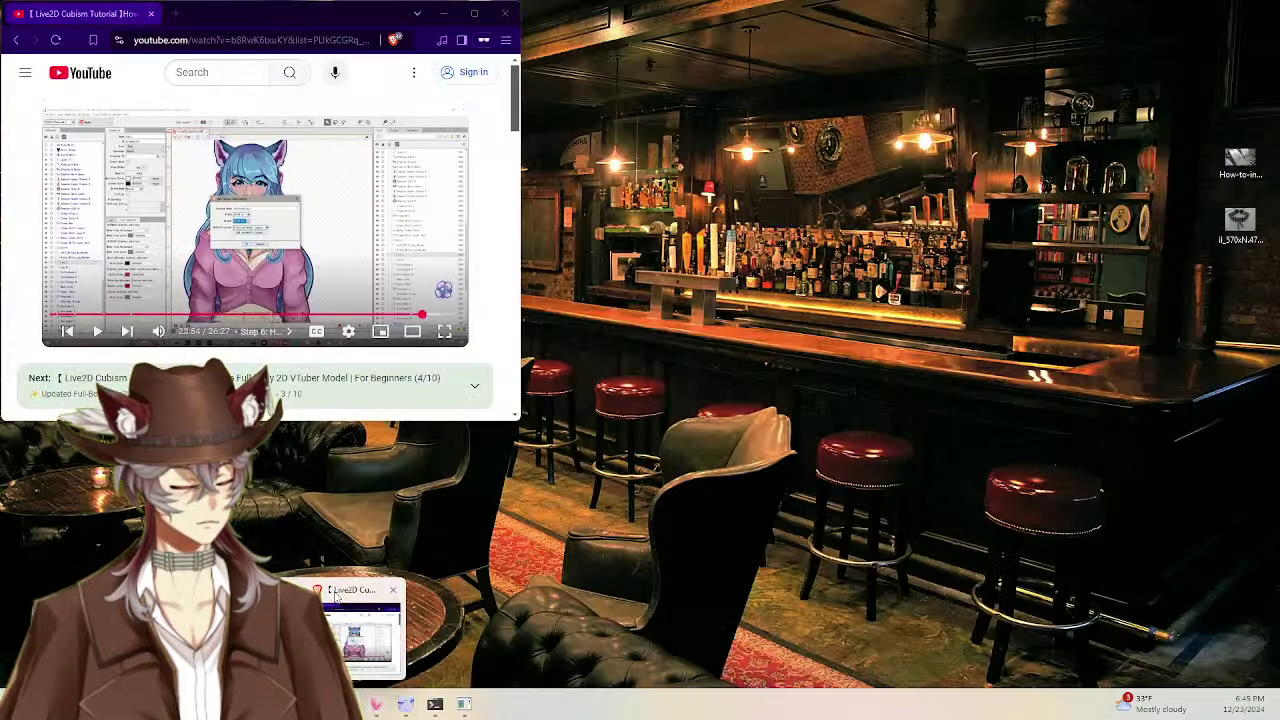
click(335, 597)
click(335, 268)
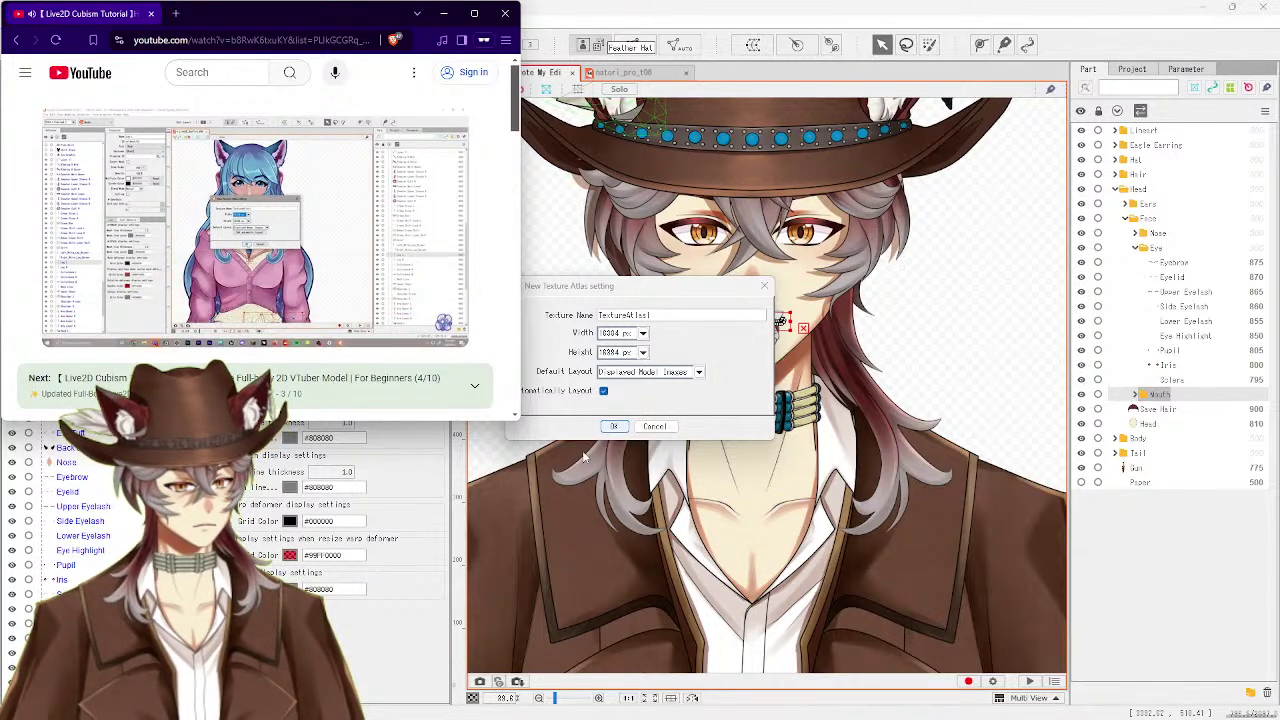
click(616, 427)
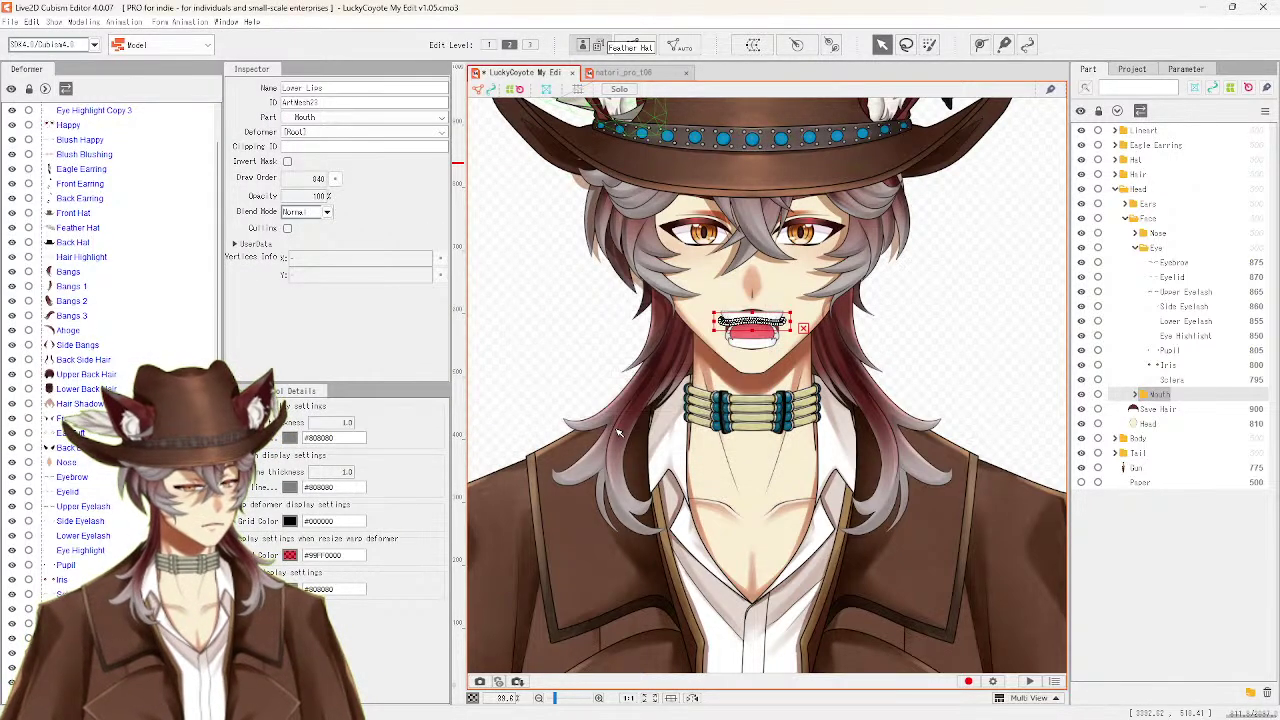
Watch the YouTube tutorial's section on arranging parts in the texture atlas and pause it
mouse_move(406, 706)
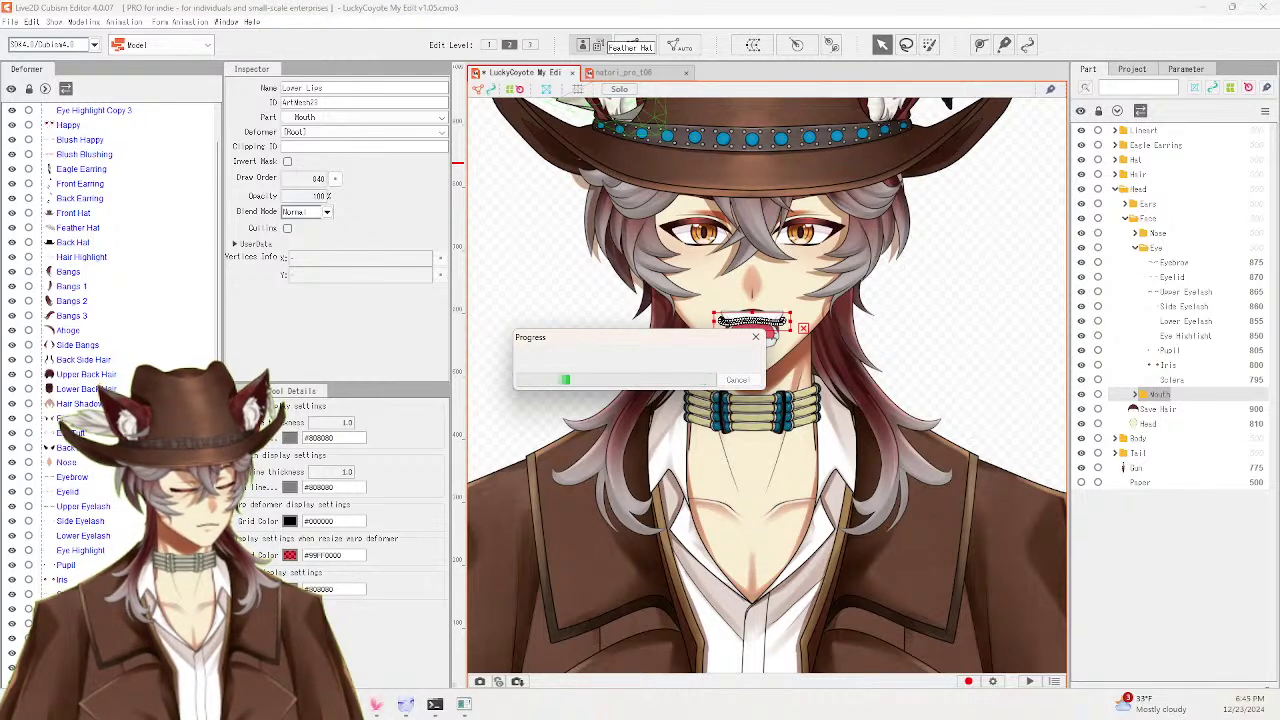
click(343, 592)
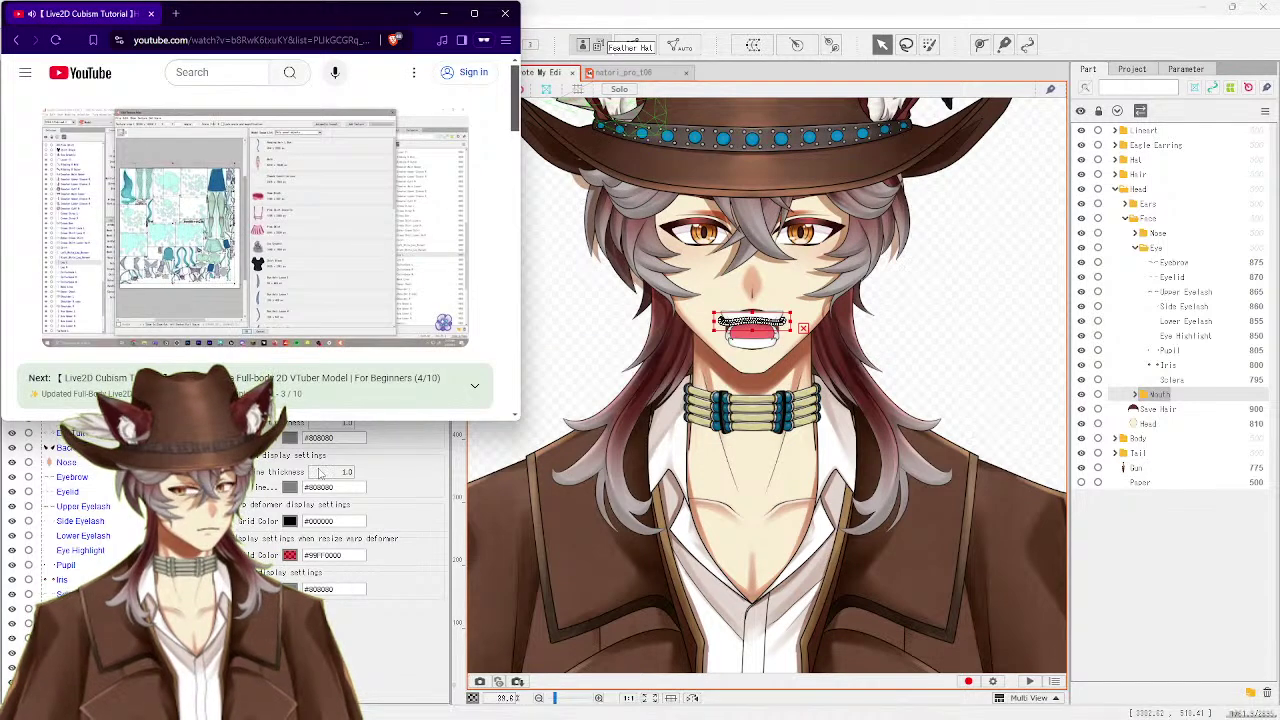
mouse_move(268, 347)
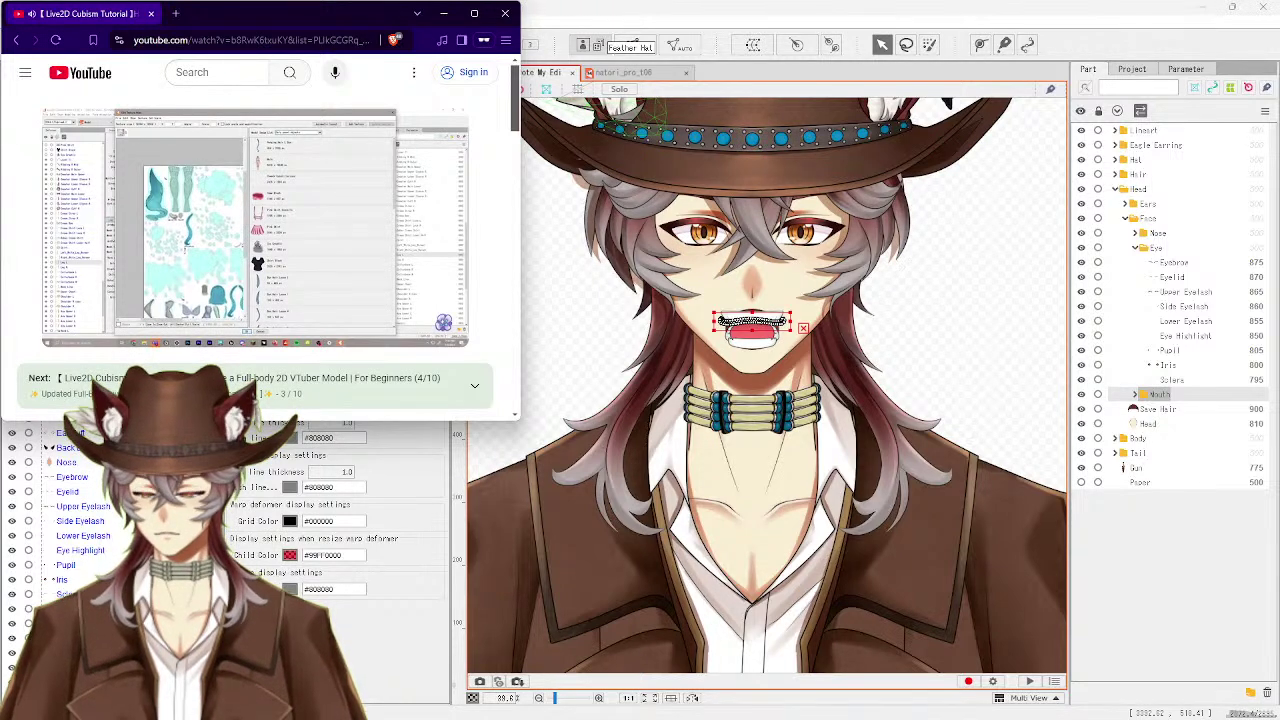
mouse_move(130, 247)
click(210, 227)
Move the Edit Texture Atlas window clear of the tutorial video and nudge the paired cloth pieces beside the coat slightly toward the coat
drag(0, 150, 821, 33)
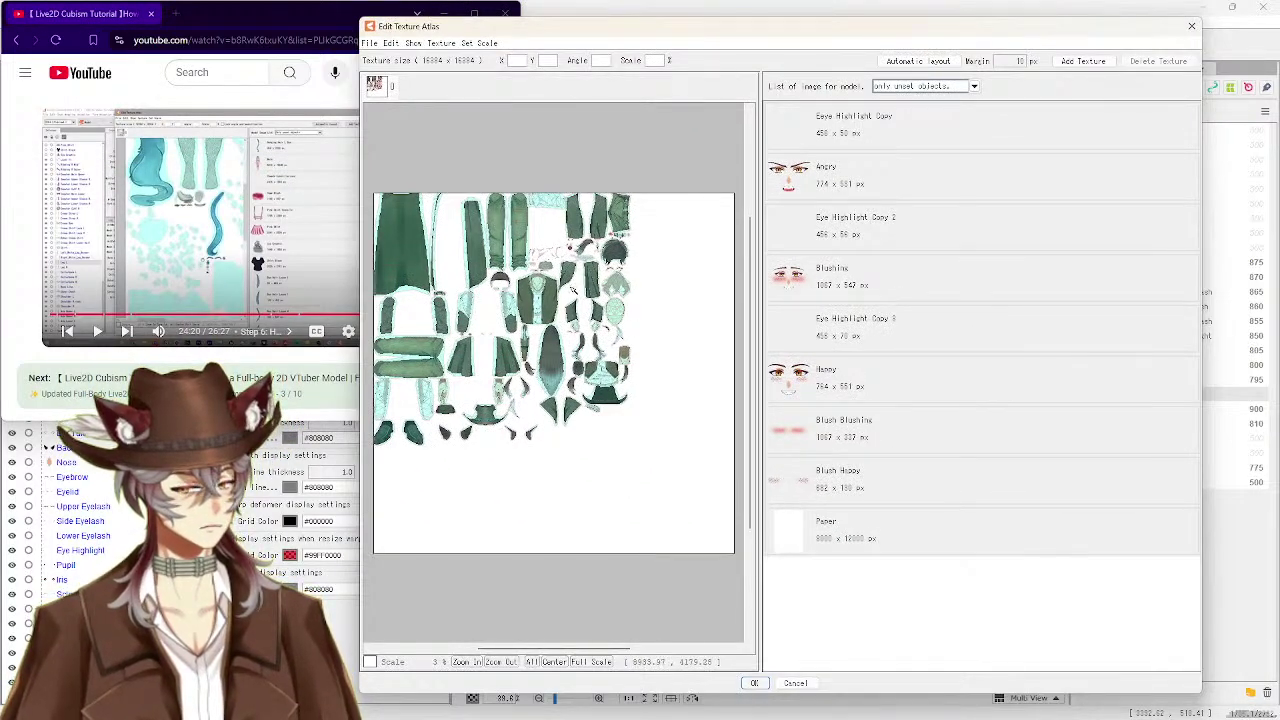
scroll(573, 296, up, 5)
scroll(573, 296, down, 4)
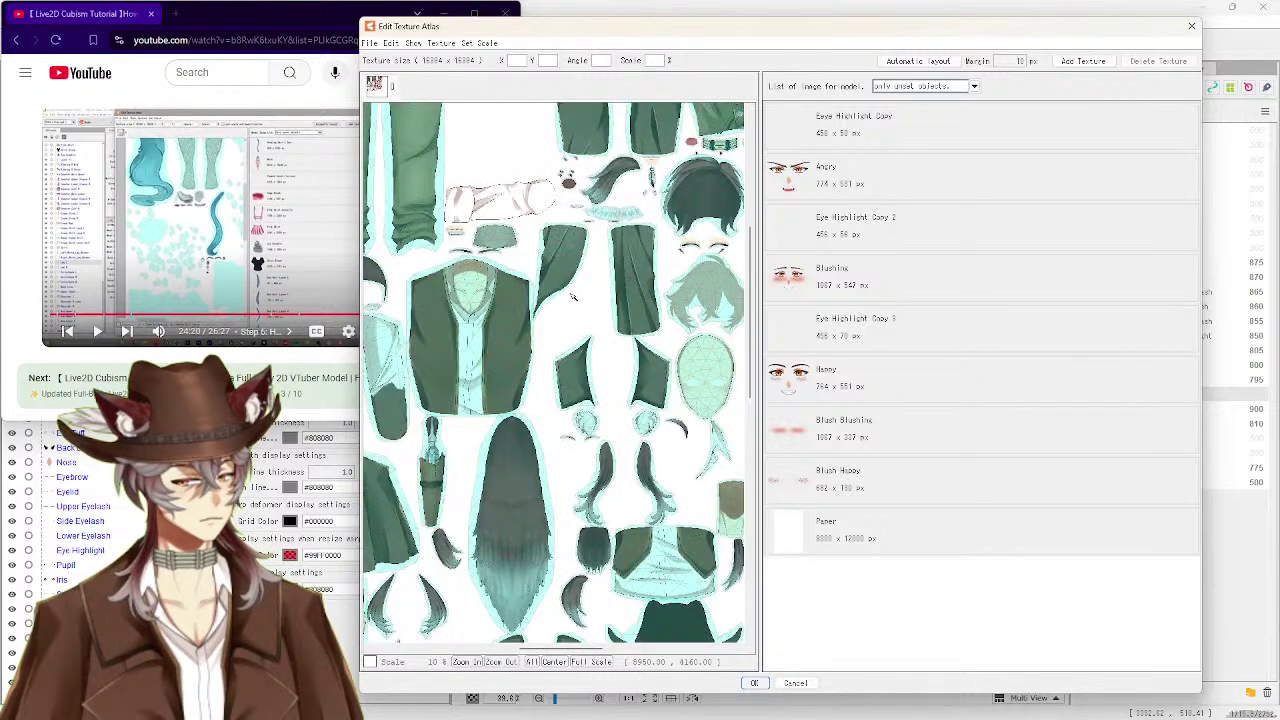
click(565, 287)
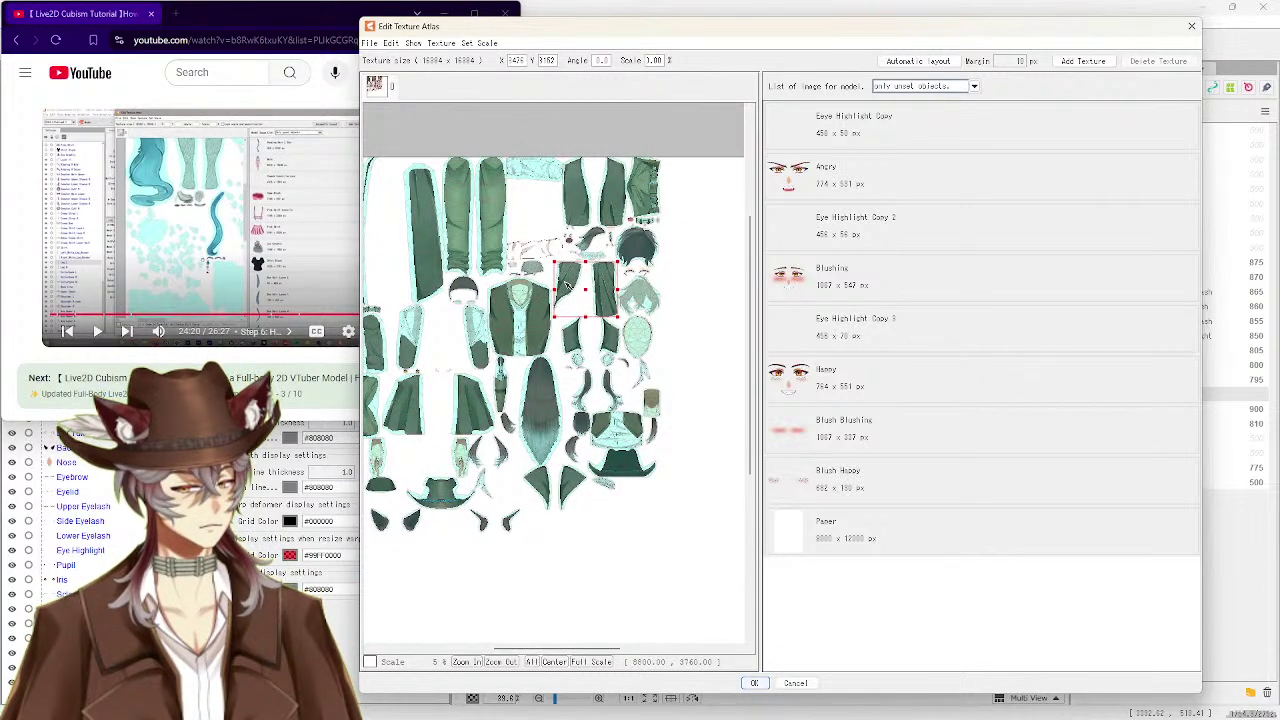
drag(566, 286, 563, 286)
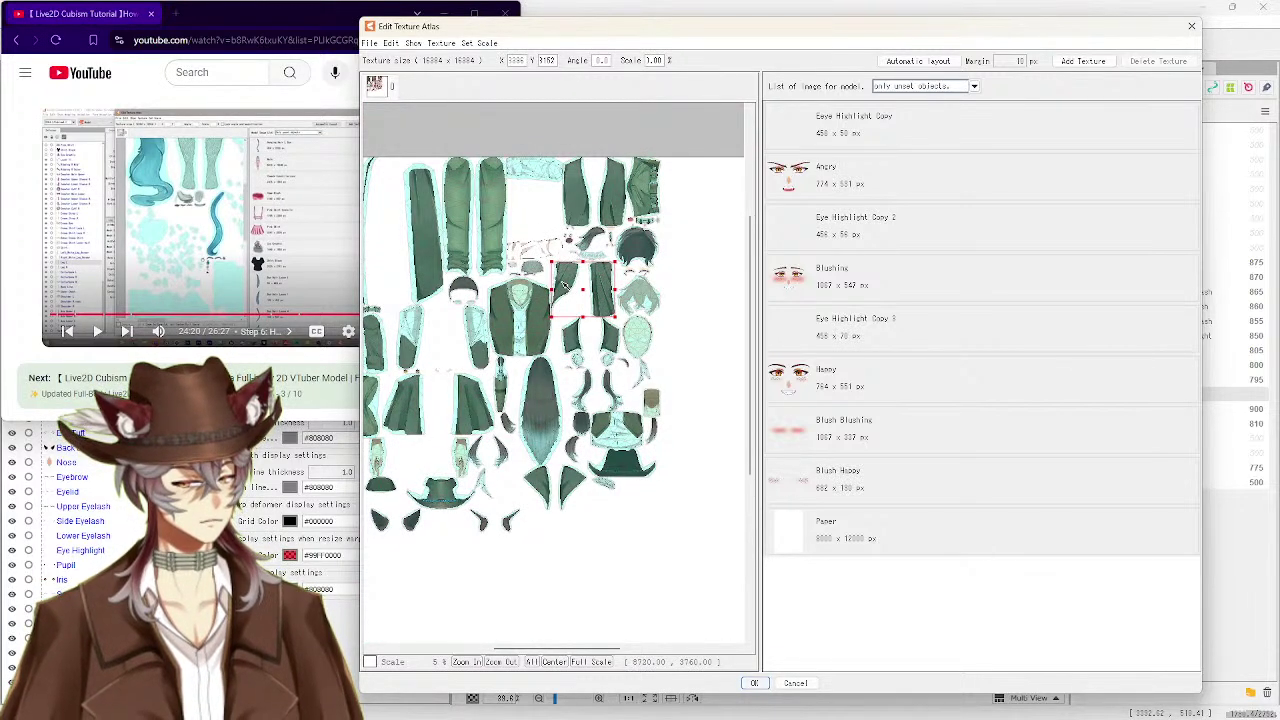
scroll(592, 281, up, 4)
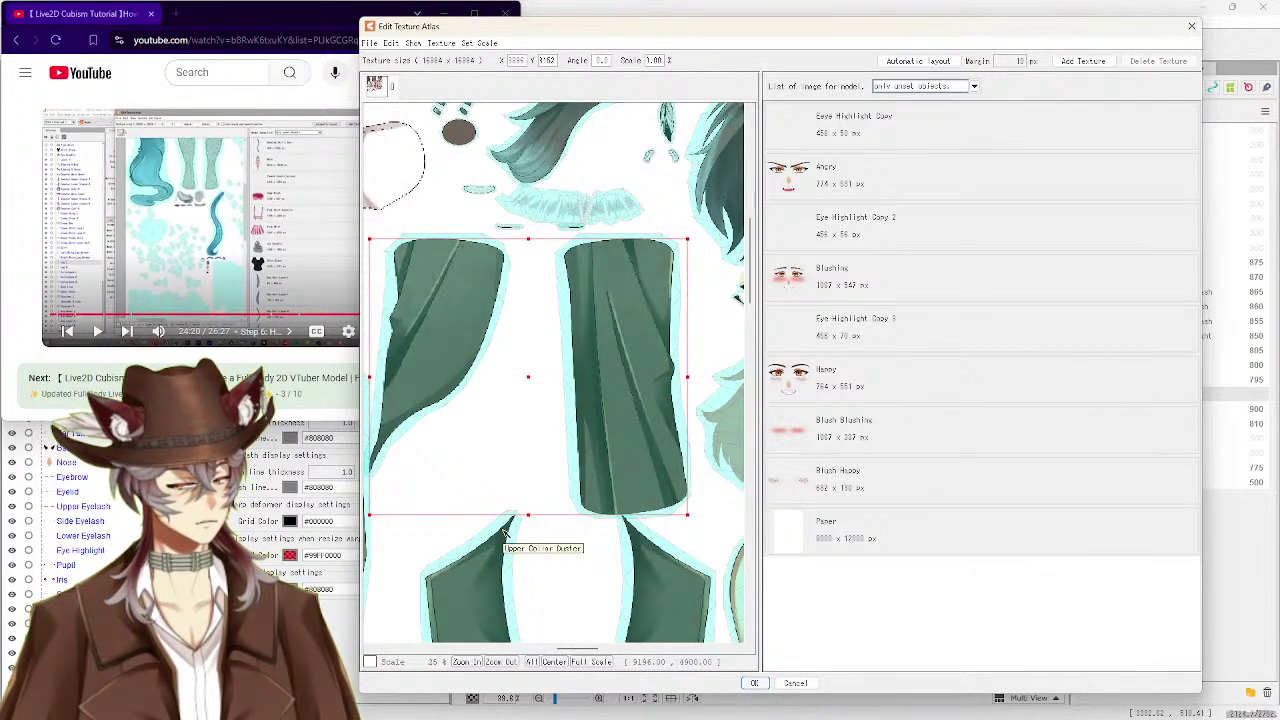
scroll(505, 535, down, 3)
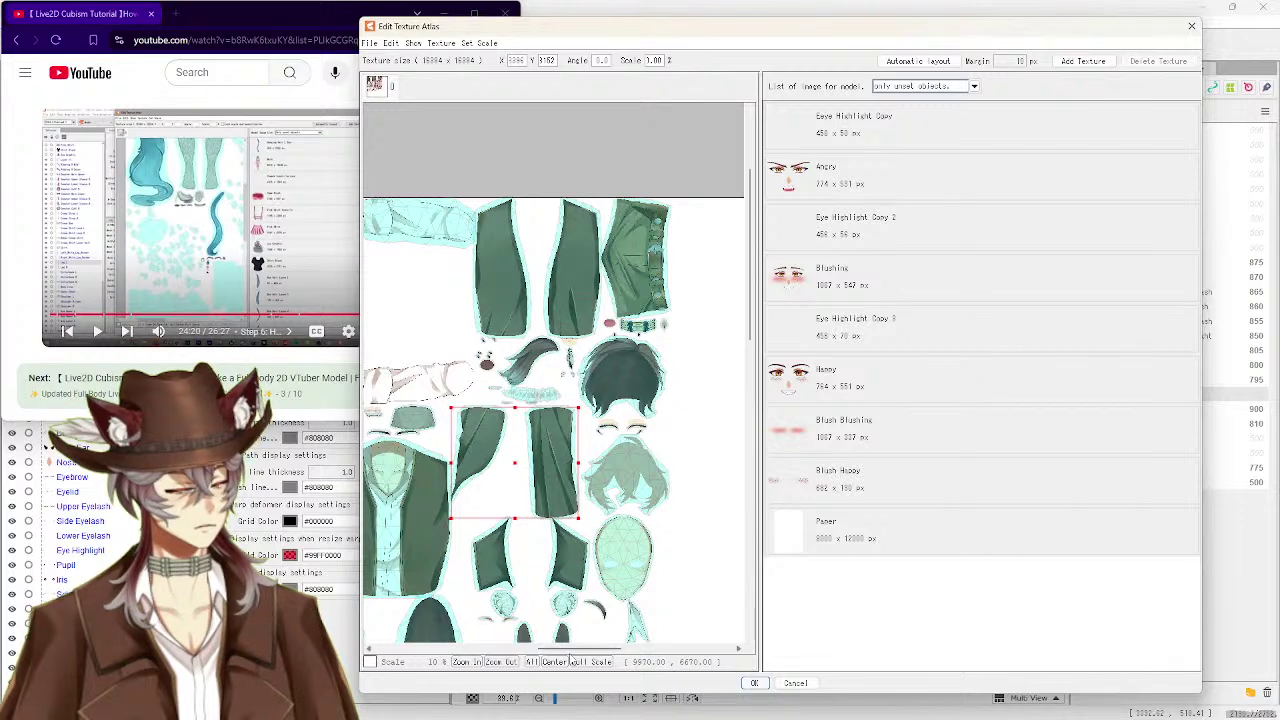
Select the sideways-laid pair of pieces beside the trouser legs in the atlas and shift it slightly
mouse_move(576, 652)
mouse_down()
mouse_move(457, 643)
mouse_move(555, 643)
mouse_up()
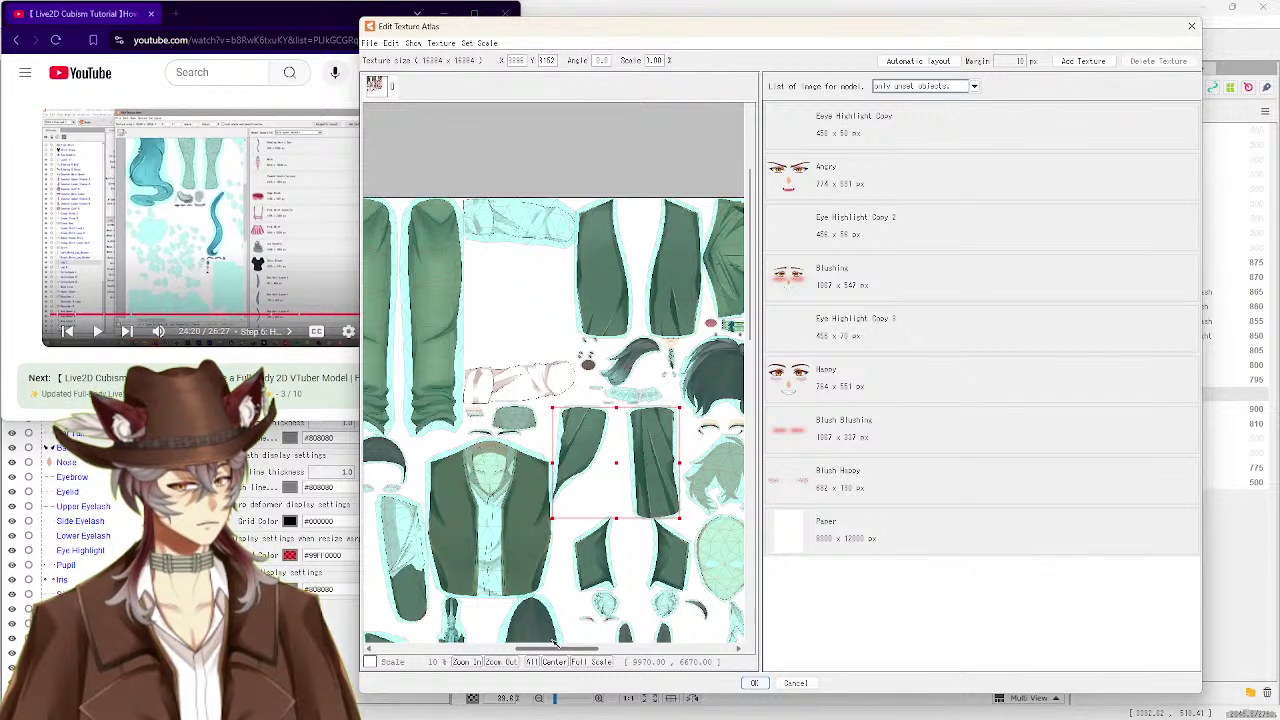
click(530, 233)
drag(525, 235, 529, 235)
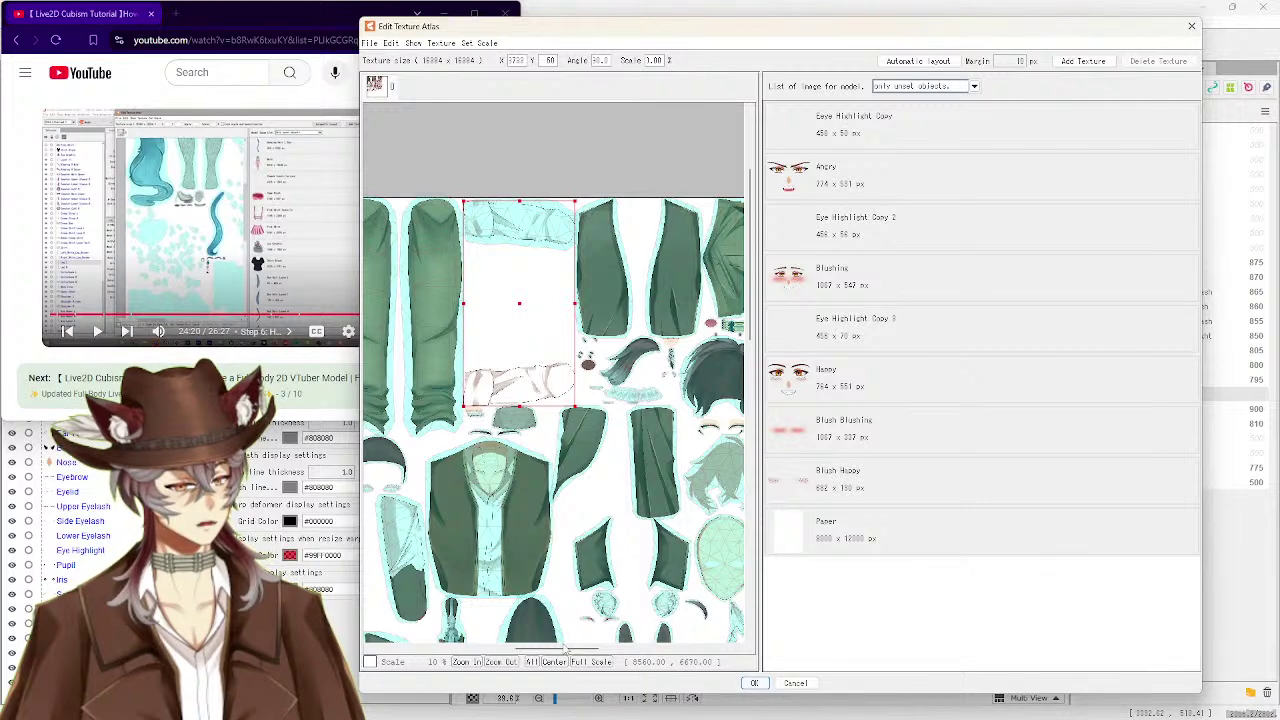
mouse_move(560, 650)
mouse_down()
mouse_move(511, 655)
mouse_move(566, 660)
mouse_up()
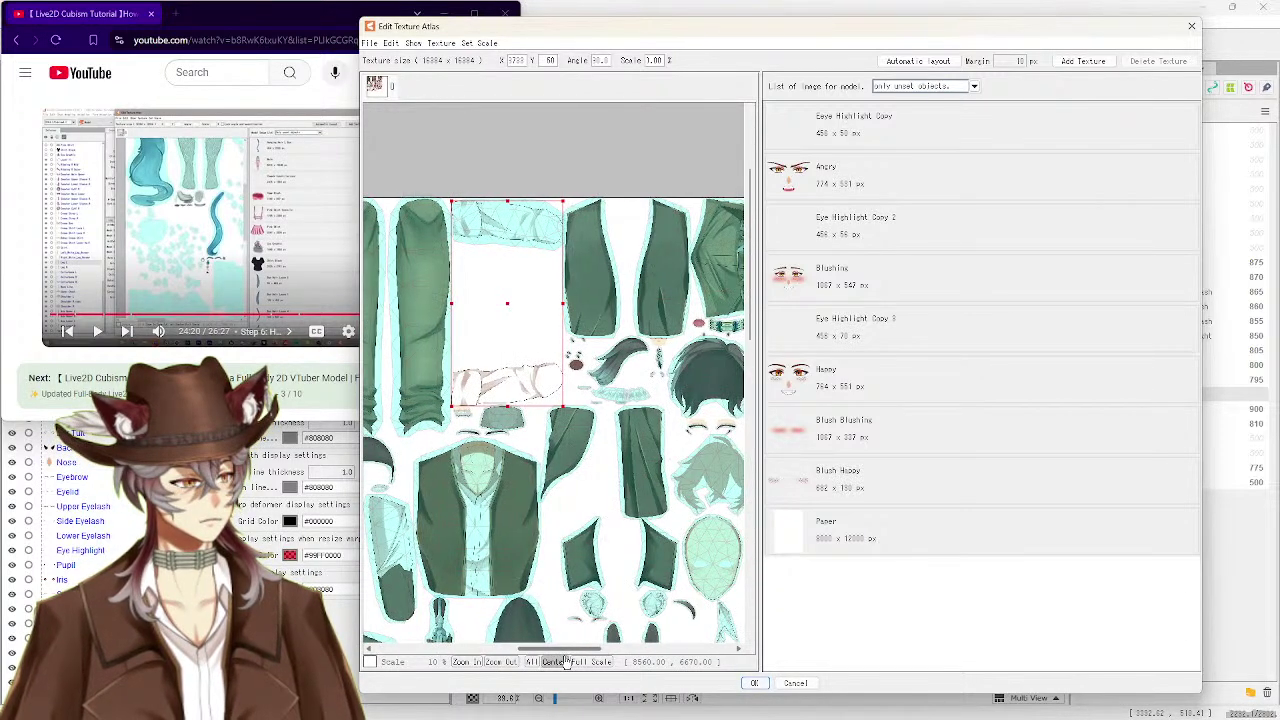